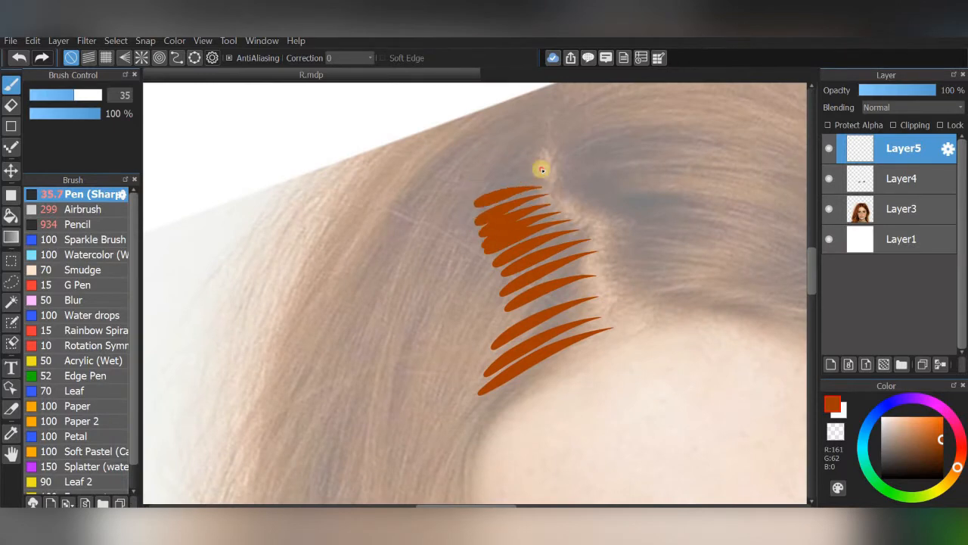
Step: Paint tapered orange-brown hair strokes along the left side of the parting, down to the forehead hairline
{"action": "scroll", "coordinate": [478, 159], "scroll_direction": "up", "scroll_amount": 3}
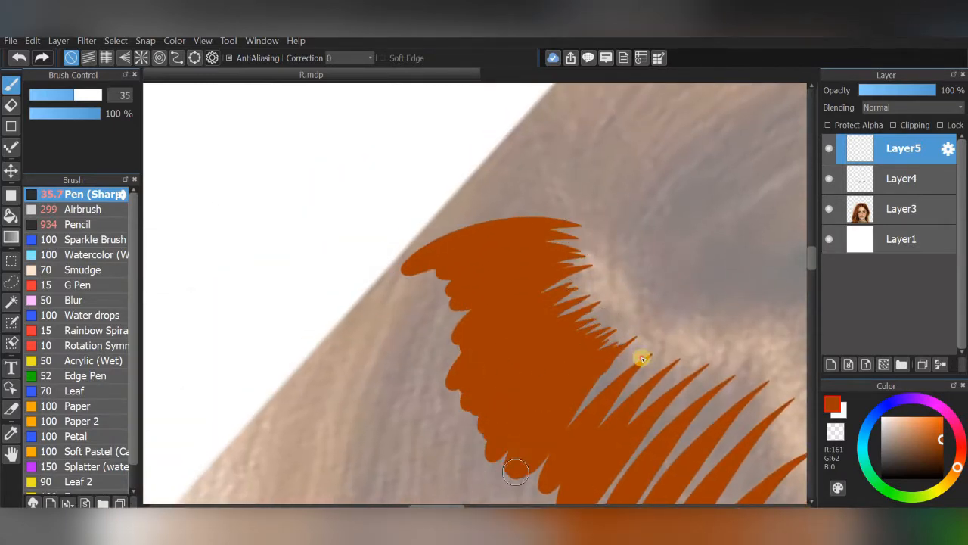
{"action": "mouse_move", "coordinate": [658, 395]}
{"action": "left_mouse_down"}
{"action": "mouse_move", "coordinate": [692, 308]}
{"action": "mouse_move", "coordinate": [616, 264]}
{"action": "mouse_move", "coordinate": [603, 294]}
{"action": "left_mouse_up"}
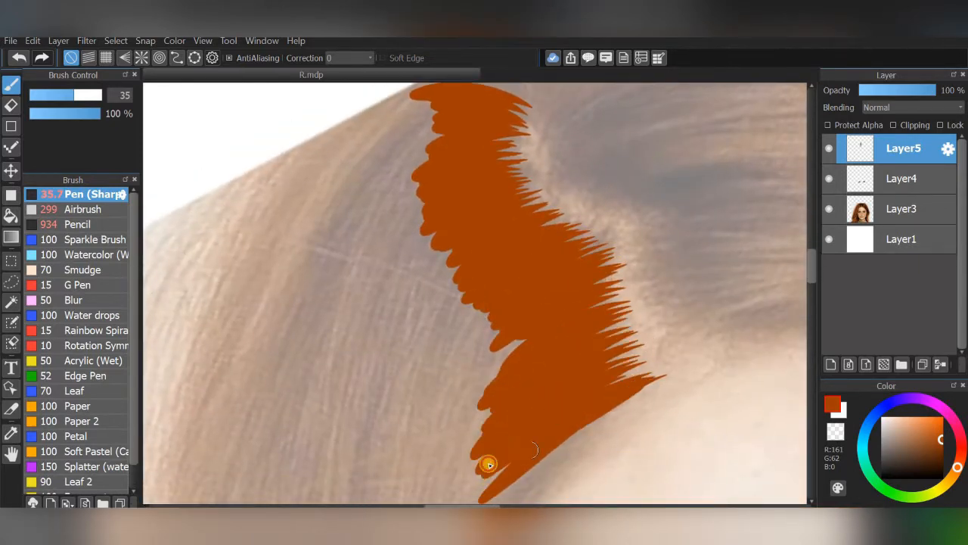
{"action": "scroll", "coordinate": [612, 314], "scroll_direction": "down", "scroll_amount": 3}
{"action": "scroll", "coordinate": [627, 304], "scroll_direction": "up", "scroll_amount": 5}
{"action": "left_click_drag", "start_coordinate": [341, 442], "coordinate": [516, 310]}
{"action": "left_click_drag", "start_coordinate": [358, 391], "coordinate": [598, 254]}
{"action": "left_click_drag", "start_coordinate": [401, 334], "coordinate": [612, 229]}
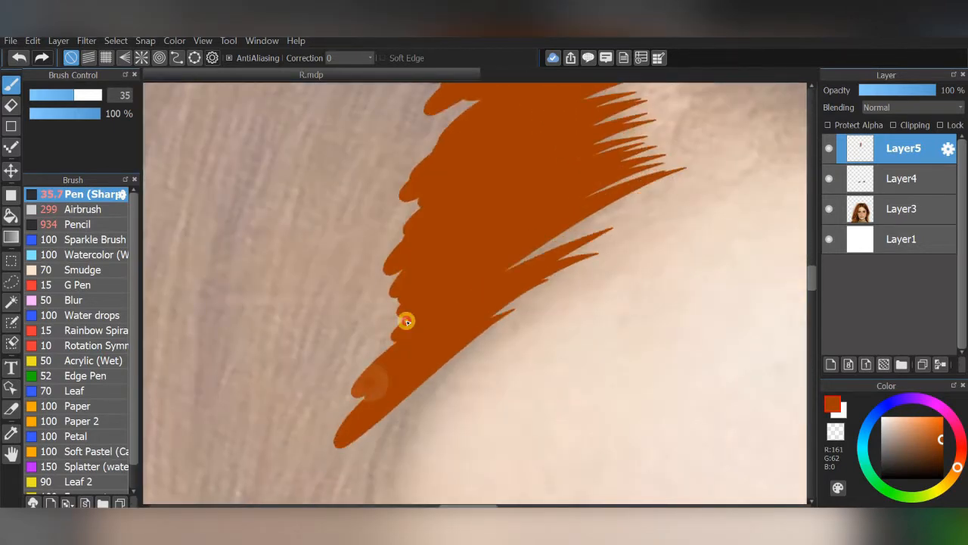
Step: Paint overlapping tapered strokes at the forehead end of the parting's right side, pointing towards the parting
{"action": "scroll", "coordinate": [599, 244], "scroll_direction": "down", "scroll_amount": 4}
{"action": "scroll", "coordinate": [599, 227], "scroll_direction": "up", "scroll_amount": 4}
{"action": "mouse_move", "coordinate": [615, 324]}
{"action": "left_mouse_down"}
{"action": "mouse_move", "coordinate": [670, 177]}
{"action": "mouse_move", "coordinate": [508, 338]}
{"action": "left_mouse_up"}
{"action": "left_click_drag", "start_coordinate": [667, 180], "coordinate": [489, 332]}
{"action": "left_click_drag", "start_coordinate": [618, 153], "coordinate": [467, 317]}
{"action": "left_click_drag", "start_coordinate": [578, 129], "coordinate": [435, 303]}
{"action": "left_click_drag", "start_coordinate": [533, 89], "coordinate": [405, 275]}
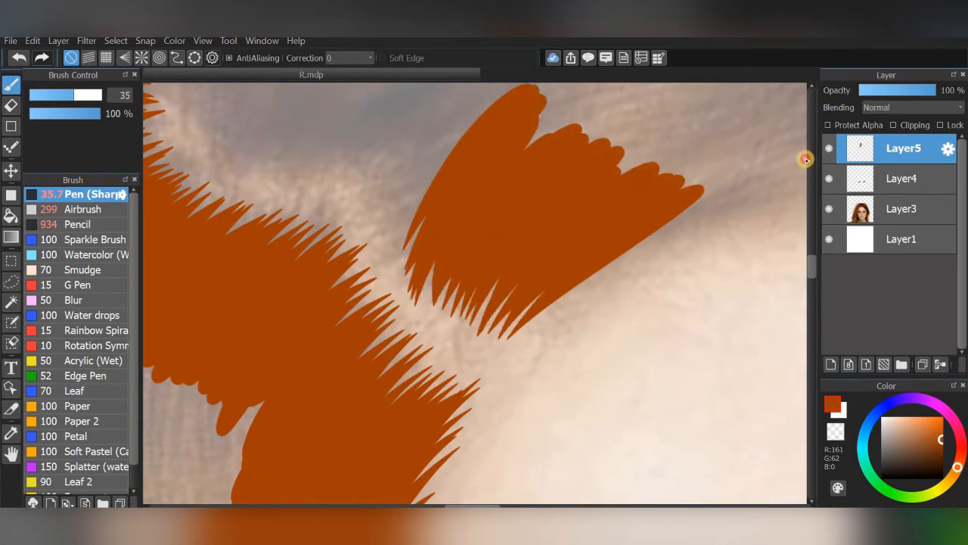
Step: Extend the right-hand hair strokes outward along the forehead hairline and begin the next tuft above them
{"action": "left_click_drag", "start_coordinate": [807, 159], "coordinate": [541, 325]}
{"action": "left_click_drag", "start_coordinate": [716, 180], "coordinate": [525, 337]}
{"action": "mouse_move", "coordinate": [523, 191]}
{"action": "left_mouse_down"}
{"action": "mouse_move", "coordinate": [570, 290]}
{"action": "mouse_move", "coordinate": [573, 329]}
{"action": "left_mouse_up"}
{"action": "left_click_drag", "start_coordinate": [484, 194], "coordinate": [390, 321]}
{"action": "mouse_move", "coordinate": [503, 186]}
{"action": "left_mouse_down"}
{"action": "mouse_move", "coordinate": [406, 335]}
{"action": "mouse_move", "coordinate": [419, 347]}
{"action": "left_mouse_up"}
{"action": "left_click_drag", "start_coordinate": [541, 199], "coordinate": [434, 364]}
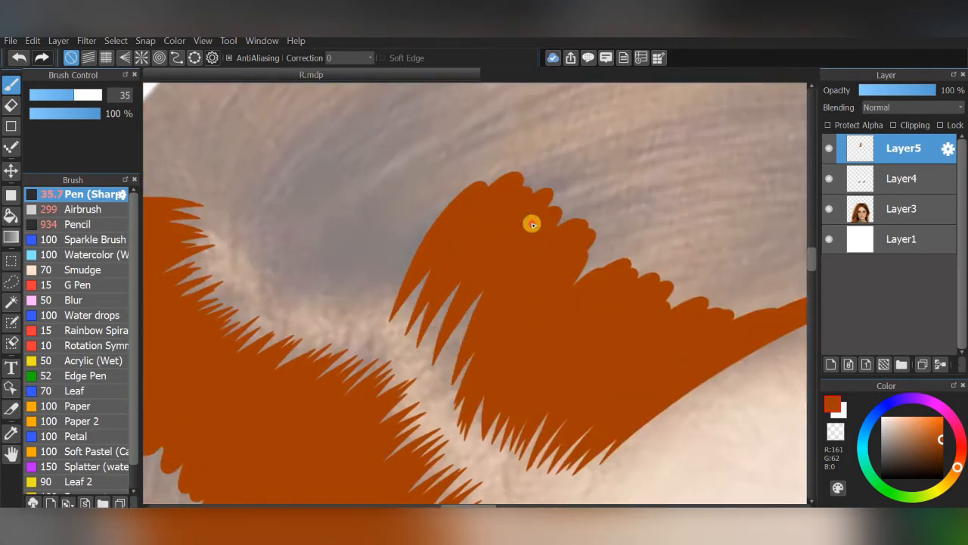
Step: Continue the tapered strokes up the right side of the parting towards the crown
{"action": "left_click_drag", "start_coordinate": [532, 224], "coordinate": [423, 361]}
{"action": "left_click_drag", "start_coordinate": [432, 142], "coordinate": [361, 322]}
{"action": "left_click_drag", "start_coordinate": [412, 130], "coordinate": [322, 306]}
{"action": "left_click_drag", "start_coordinate": [376, 97], "coordinate": [287, 299]}
{"action": "left_click_drag", "start_coordinate": [356, 84], "coordinate": [265, 261]}
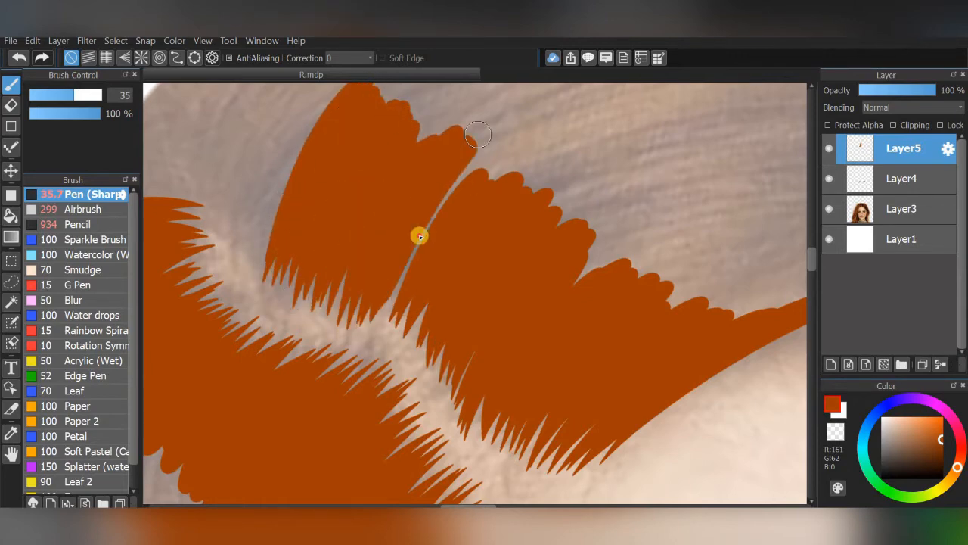
Step: Fill the right side up to the top of the parting, joining both painted areas at the crown
{"action": "scroll", "coordinate": [566, 318], "scroll_direction": "down", "scroll_amount": 2}
{"action": "key", "text": "Right"}
{"action": "key", "text": "Right"}
{"action": "scroll", "coordinate": [424, 242], "scroll_direction": "up", "scroll_amount": 3}
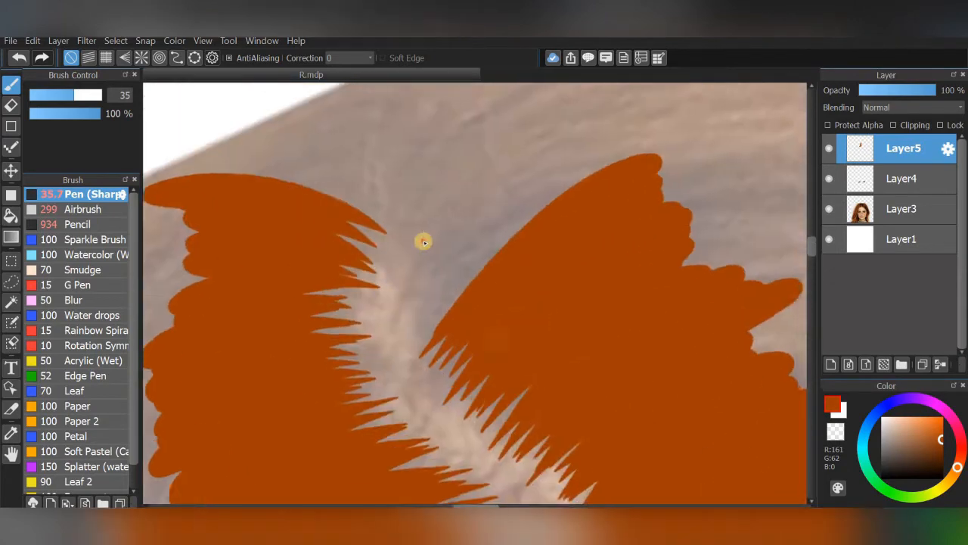
{"action": "left_click_drag", "start_coordinate": [519, 161], "coordinate": [390, 302]}
{"action": "left_click_drag", "start_coordinate": [559, 155], "coordinate": [398, 326]}
{"action": "left_click_drag", "start_coordinate": [572, 170], "coordinate": [419, 358]}
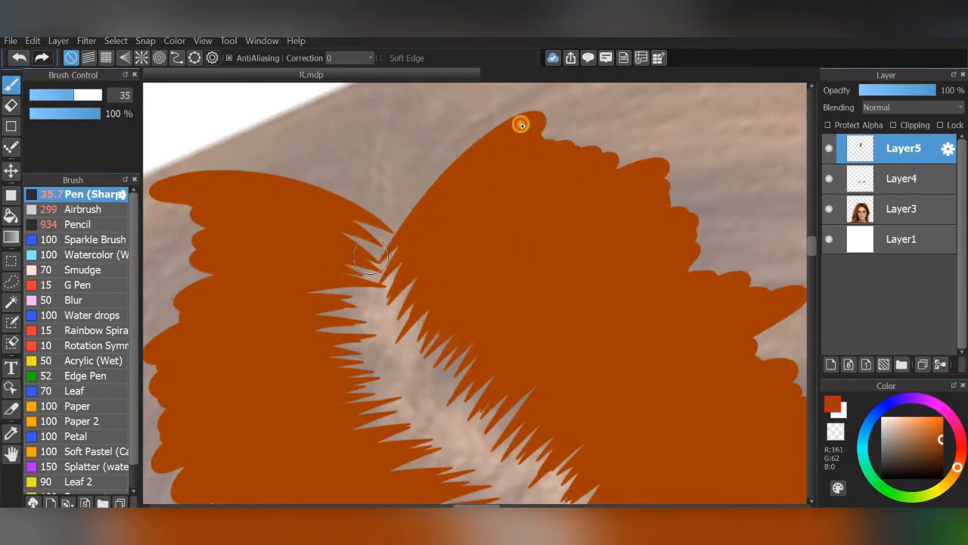
{"action": "left_click_drag", "start_coordinate": [521, 124], "coordinate": [354, 226]}
{"action": "left_click_drag", "start_coordinate": [525, 103], "coordinate": [248, 283]}
Step: Trace the left hairline with tapered strokes from the painted forehead area down past the temple
{"action": "scroll", "coordinate": [538, 214], "scroll_direction": "down", "scroll_amount": 5}
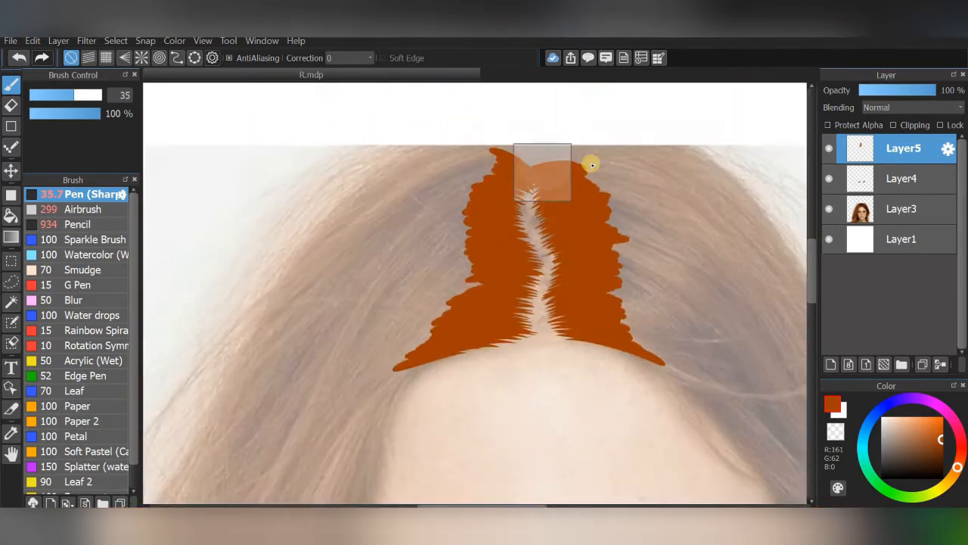
{"action": "scroll", "coordinate": [522, 144], "scroll_direction": "up", "scroll_amount": 4}
{"action": "scroll", "coordinate": [601, 223], "scroll_direction": "down", "scroll_amount": 6}
{"action": "key", "text": "Right"}
{"action": "key", "text": "Right"}
{"action": "scroll", "coordinate": [585, 244], "scroll_direction": "up", "scroll_amount": 2}
{"action": "scroll", "coordinate": [530, 295], "scroll_direction": "up", "scroll_amount": 1}
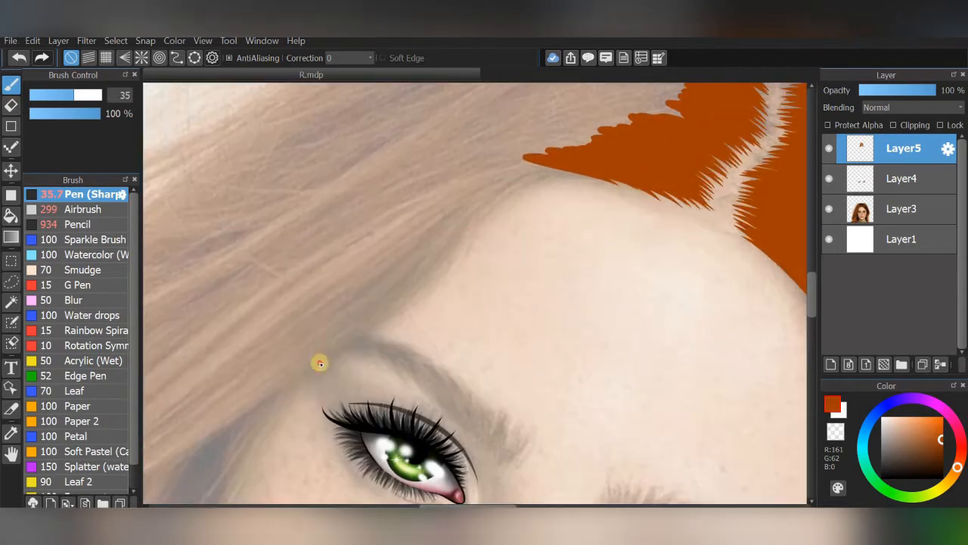
{"action": "scroll", "coordinate": [572, 212], "scroll_direction": "down", "scroll_amount": 3}
{"action": "scroll", "coordinate": [586, 212], "scroll_direction": "up", "scroll_amount": 2}
{"action": "mouse_move", "coordinate": [637, 187]}
{"action": "left_mouse_down"}
{"action": "mouse_move", "coordinate": [385, 361]}
{"action": "mouse_move", "coordinate": [477, 295]}
{"action": "left_mouse_up"}
{"action": "scroll", "coordinate": [535, 262], "scroll_direction": "up", "scroll_amount": 3}
{"action": "left_click_drag", "start_coordinate": [324, 463], "coordinate": [671, 141]}
Step: Undo the last stroke, set the pen size to 14.9, and trace a thinner hair edge down the left cheek
{"action": "left_click", "coordinate": [18, 58]}
{"action": "left_click", "coordinate": [51, 96]}
{"action": "left_click_drag", "start_coordinate": [582, 218], "coordinate": [580, 212]}
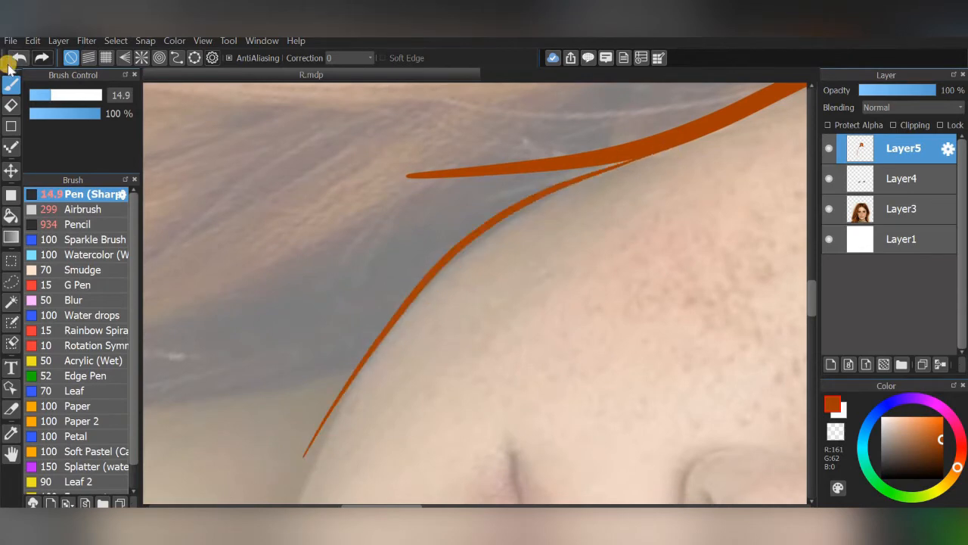
{"action": "left_click", "coordinate": [27, 63]}
{"action": "double_click", "coordinate": [44, 60]}
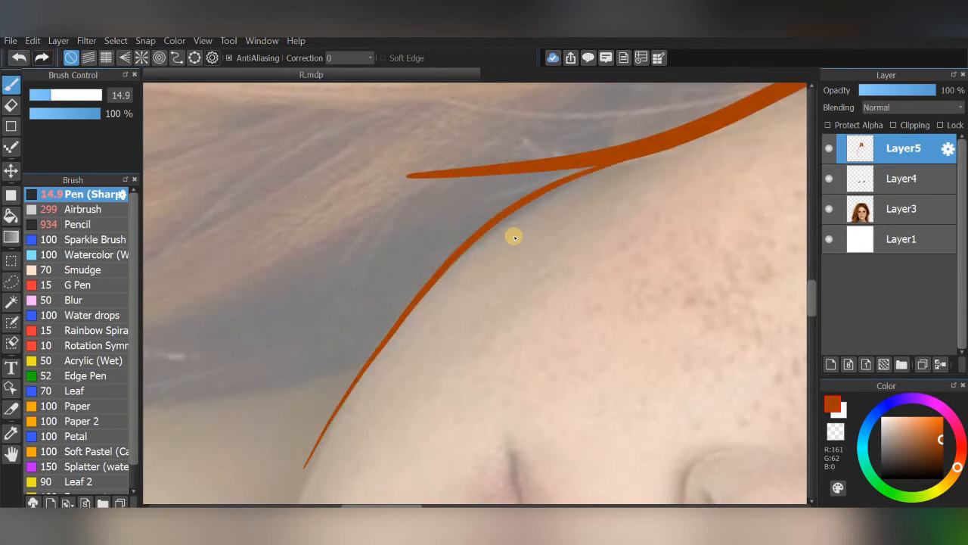
Step: Continue the left hair edge along the jaw and across the neck with a pen size of about 20
{"action": "scroll", "coordinate": [529, 240], "scroll_direction": "up", "scroll_amount": 3}
{"action": "scroll", "coordinate": [550, 254], "scroll_direction": "down", "scroll_amount": 2}
{"action": "scroll", "coordinate": [632, 215], "scroll_direction": "down", "scroll_amount": 1}
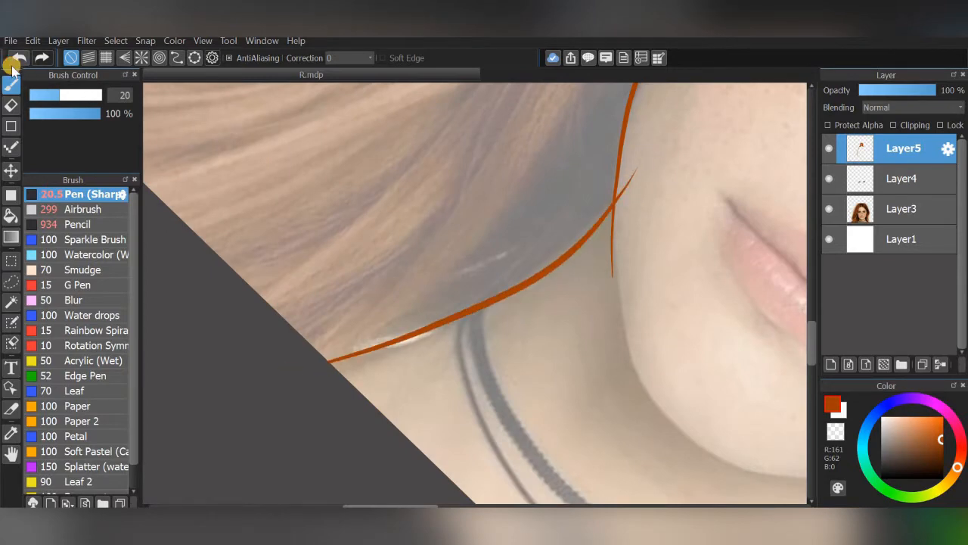
Step: Erase the thin line end overshooting the line crossing beside the left temple
{"action": "scroll", "coordinate": [543, 143], "scroll_direction": "up", "scroll_amount": 2}
{"action": "key", "text": "Right"}
{"action": "key", "text": "Right"}
{"action": "key", "text": "Right"}
{"action": "scroll", "coordinate": [540, 229], "scroll_direction": "up", "scroll_amount": 2}
{"action": "key", "text": "e"}
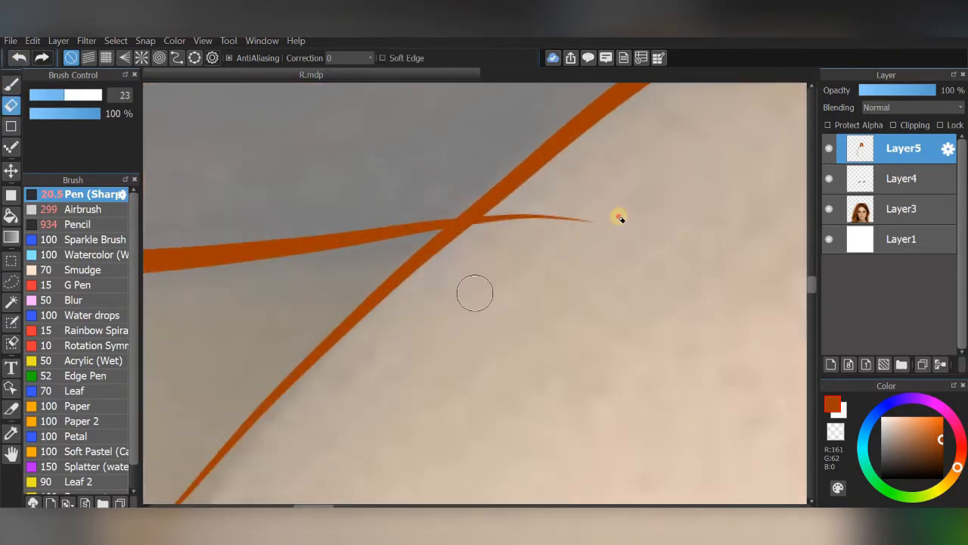
{"action": "scroll", "coordinate": [610, 279], "scroll_direction": "down", "scroll_amount": 1}
{"action": "left_click_drag", "start_coordinate": [500, 228], "coordinate": [382, 333]}
Step: Erase the overshooting line end where the cheek and neck hair edges meet at the left jaw
{"action": "key", "text": "Left"}
{"action": "key", "text": "Left"}
{"action": "key", "text": "Left"}
{"action": "scroll", "coordinate": [614, 231], "scroll_direction": "up", "scroll_amount": 3}
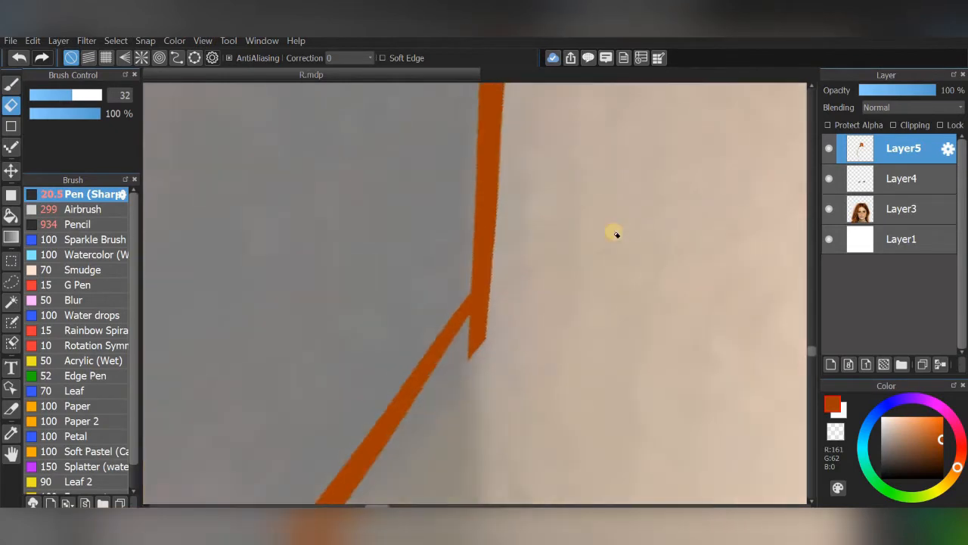
{"action": "left_click_drag", "start_coordinate": [556, 249], "coordinate": [463, 429]}
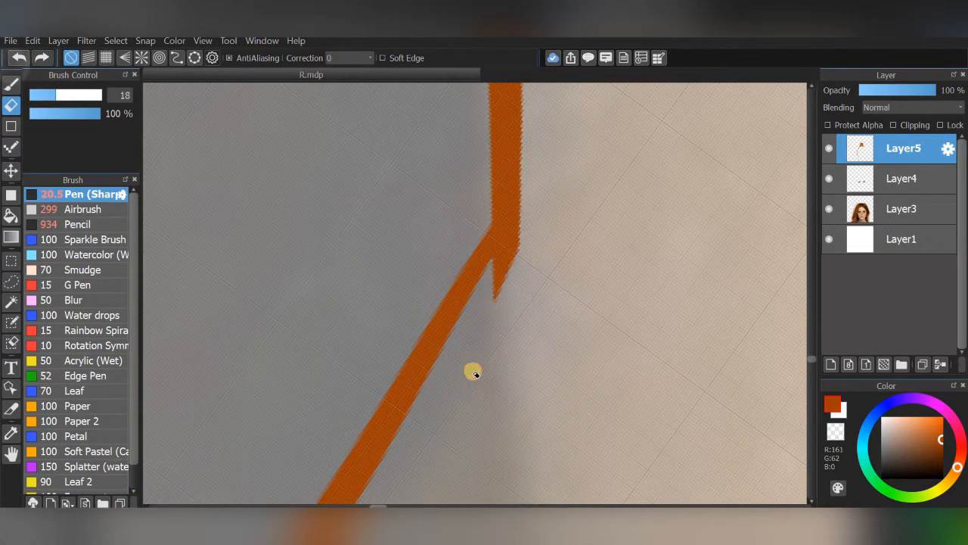
Step: Switch back to the pen and draw long wavy strand lines from the left temple out past the lower hair
{"action": "scroll", "coordinate": [651, 287], "scroll_direction": "down", "scroll_amount": 4}
{"action": "key", "text": "Right"}
{"action": "key", "text": "Right"}
{"action": "left_click", "coordinate": [10, 85]}
{"action": "key", "text": "Left"}
{"action": "key", "text": "Left"}
{"action": "key", "text": "Left"}
{"action": "key", "text": "Left"}
{"action": "scroll", "coordinate": [499, 300], "scroll_direction": "up", "scroll_amount": 1}
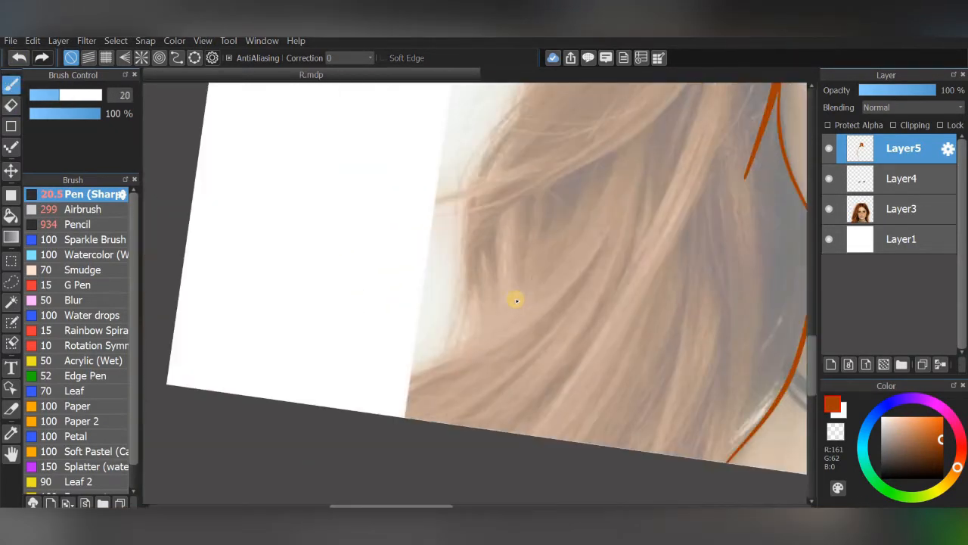
{"action": "scroll", "coordinate": [584, 280], "scroll_direction": "down", "scroll_amount": 2}
{"action": "key", "text": "Right"}
{"action": "key", "text": "Right"}
{"action": "key", "text": "Right"}
{"action": "scroll", "coordinate": [529, 258], "scroll_direction": "up", "scroll_amount": 3}
{"action": "mouse_move", "coordinate": [298, 335]}
{"action": "left_mouse_down"}
{"action": "mouse_move", "coordinate": [572, 240]}
{"action": "mouse_move", "coordinate": [790, 148]}
{"action": "left_mouse_up"}
{"action": "scroll", "coordinate": [613, 184], "scroll_direction": "down", "scroll_amount": 1}
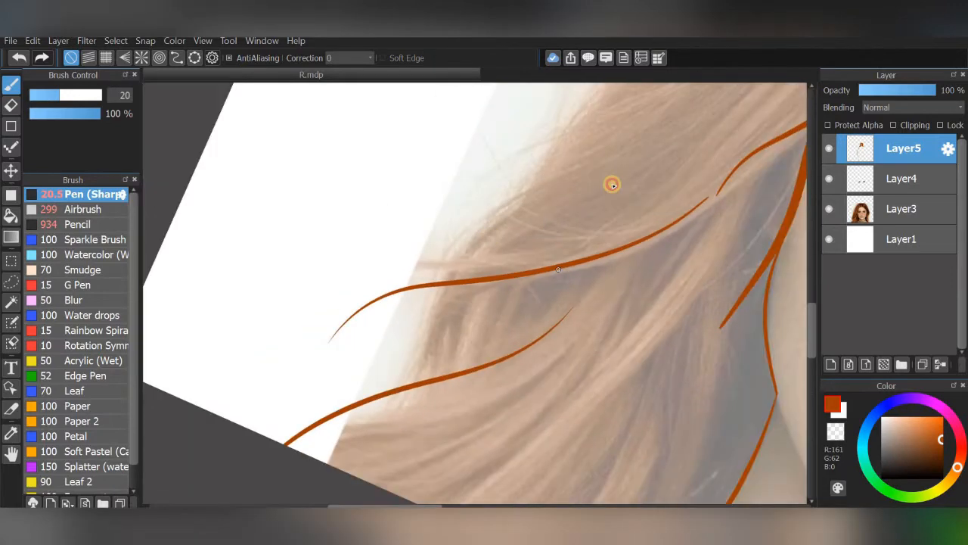
Step: Add crossing strand lines along the outer edge of the lower left hair
{"action": "left_click_drag", "start_coordinate": [450, 248], "coordinate": [571, 214]}
{"action": "left_click_drag", "start_coordinate": [329, 485], "coordinate": [476, 274]}
{"action": "scroll", "coordinate": [497, 383], "scroll_direction": "down", "scroll_amount": 1}
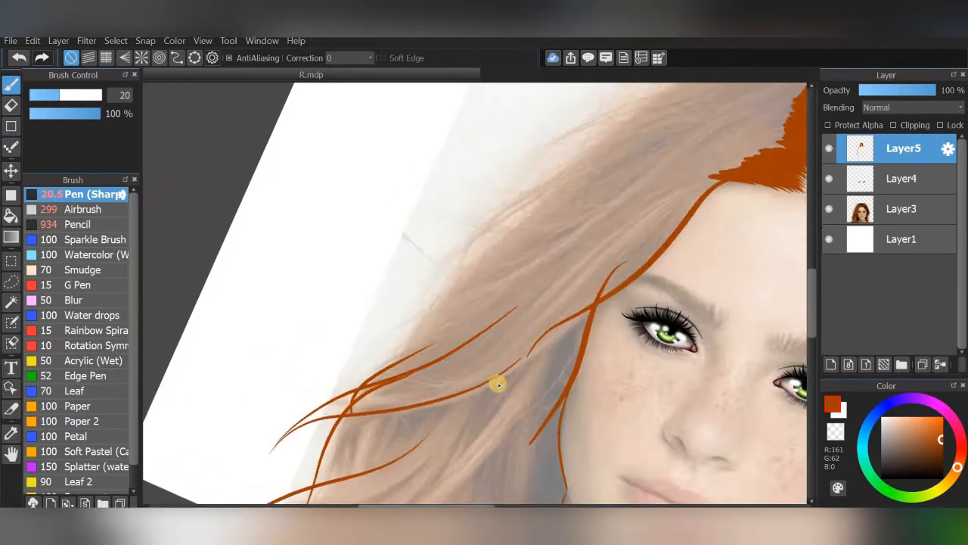
Step: Draw long curved strands up the outer left side of the hair to about forehead level
{"action": "key", "text": "Right"}
{"action": "left_click_drag", "start_coordinate": [371, 382], "coordinate": [668, 183]}
{"action": "scroll", "coordinate": [522, 284], "scroll_direction": "down", "scroll_amount": 1}
{"action": "key", "text": "Left"}
{"action": "key", "text": "Left"}
{"action": "key", "text": "Left"}
{"action": "key", "text": "Left"}
{"action": "scroll", "coordinate": [530, 287], "scroll_direction": "up", "scroll_amount": 1}
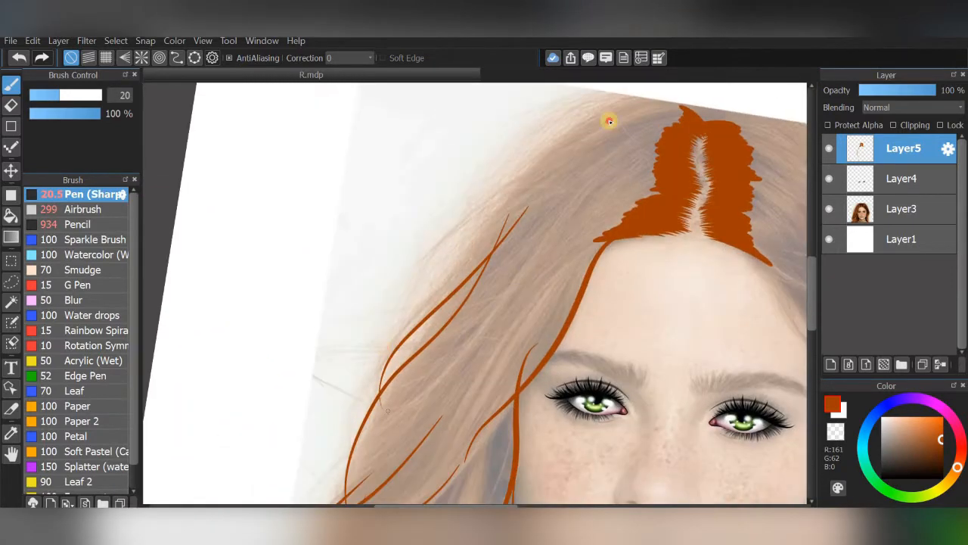
Step: Add more overlapping curved strands to the upper outer edge of the left hair
{"action": "key", "text": "Right"}
{"action": "key", "text": "Right"}
{"action": "scroll", "coordinate": [537, 286], "scroll_direction": "up", "scroll_amount": 1}
{"action": "scroll", "coordinate": [542, 262], "scroll_direction": "down", "scroll_amount": 1}
{"action": "key", "text": "Left"}
{"action": "key", "text": "Left"}
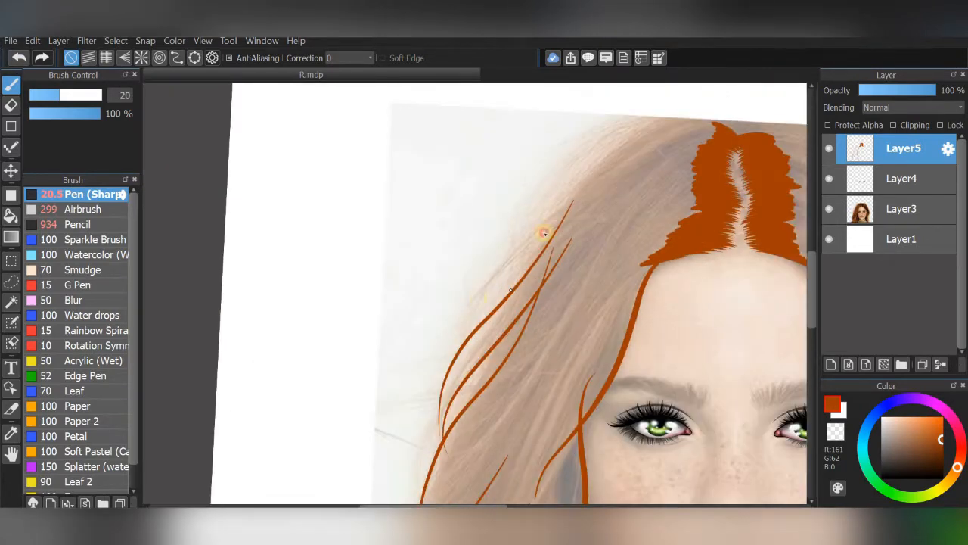
Step: Draw the outer hair outline from the top of the parting over the crown and down the left side
{"action": "scroll", "coordinate": [540, 227], "scroll_direction": "up", "scroll_amount": 1}
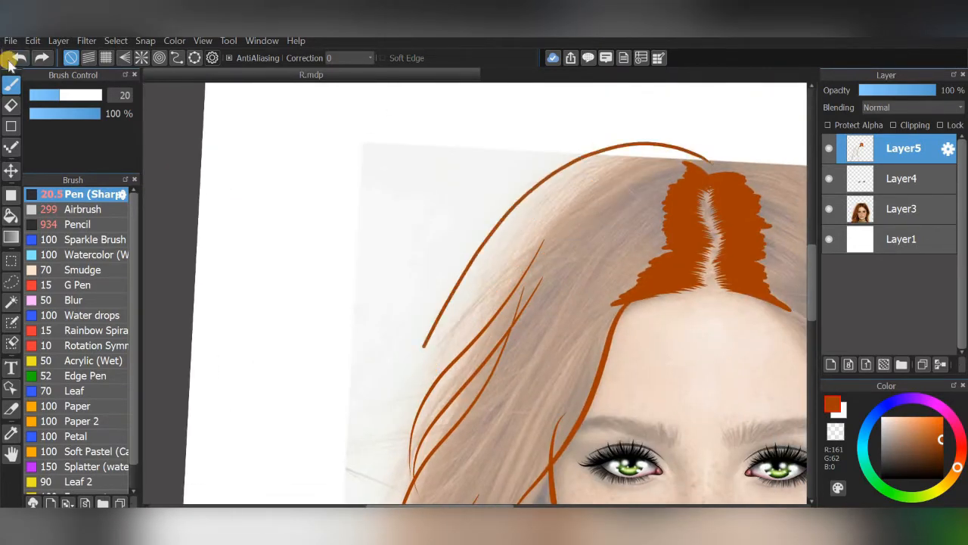
{"action": "scroll", "coordinate": [582, 291], "scroll_direction": "down", "scroll_amount": 2}
{"action": "key", "text": "Left"}
{"action": "key", "text": "Left"}
{"action": "key", "text": "Left"}
{"action": "key", "text": "Left"}
{"action": "key", "text": "Left"}
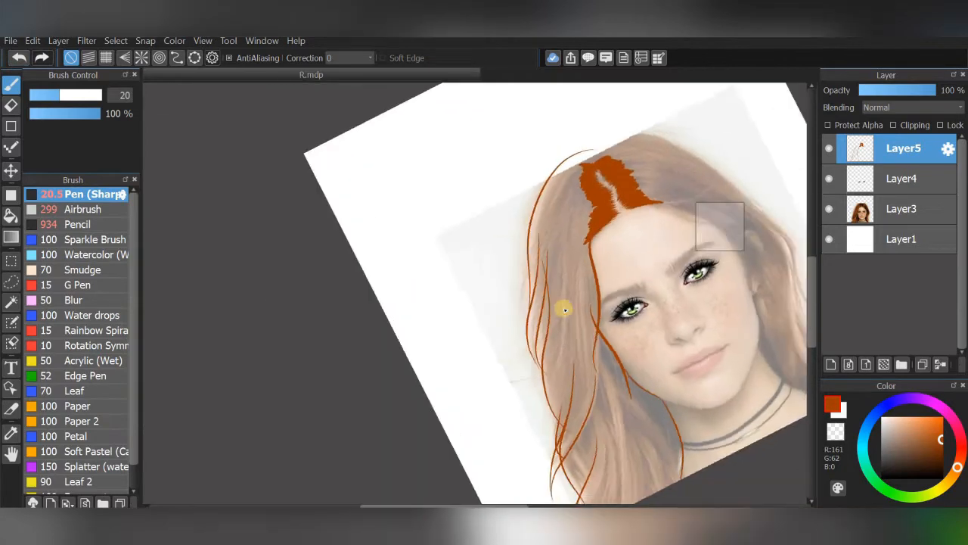
Step: Trace the right hairline from the painted forehead area down past the temple towards the ear
{"action": "scroll", "coordinate": [506, 266], "scroll_direction": "up", "scroll_amount": 3}
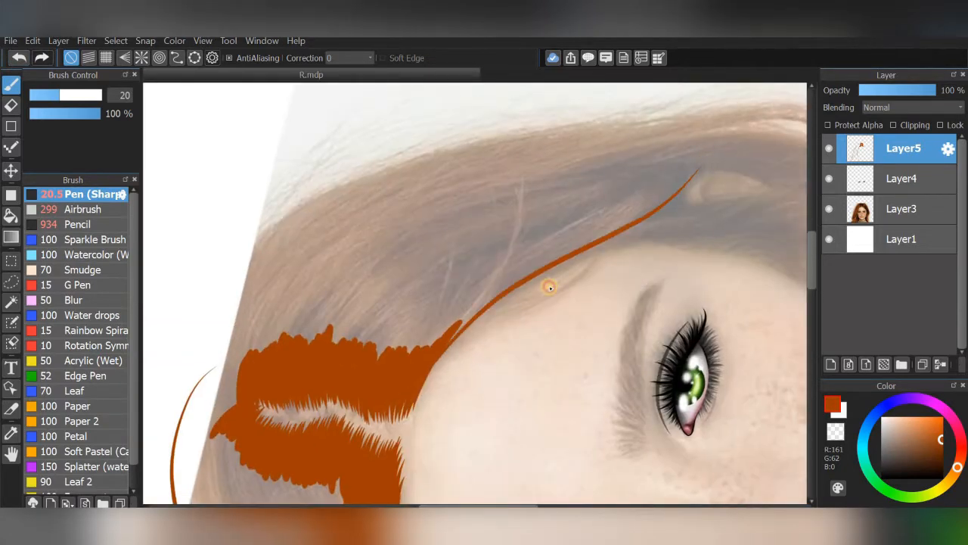
{"action": "key", "text": "Left"}
{"action": "key", "text": "Left"}
{"action": "key", "text": "Left"}
{"action": "key", "text": "Left"}
{"action": "mouse_move", "coordinate": [525, 253]}
{"action": "left_mouse_down"}
{"action": "mouse_move", "coordinate": [515, 348]}
{"action": "mouse_move", "coordinate": [439, 435]}
{"action": "left_mouse_up"}
{"action": "left_click_drag", "start_coordinate": [583, 259], "coordinate": [583, 360]}
Step: Draw two long strands sweeping from the right temple across the ear into the lower hair
{"action": "key", "text": "Right"}
{"action": "key", "text": "Right"}
{"action": "key", "text": "Right"}
{"action": "key", "text": "Left"}
{"action": "key", "text": "Left"}
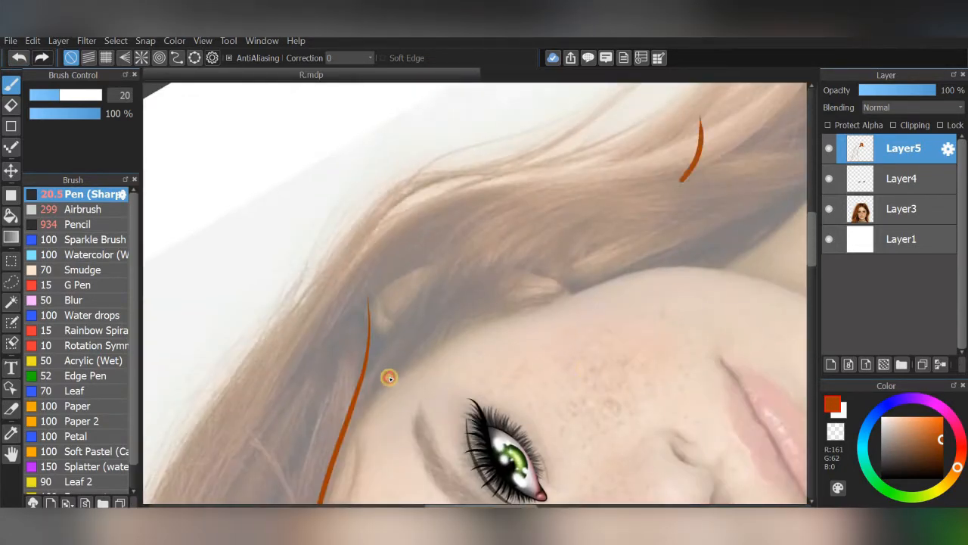
{"action": "scroll", "coordinate": [550, 287], "scroll_direction": "up", "scroll_amount": 2}
{"action": "key", "text": "Left"}
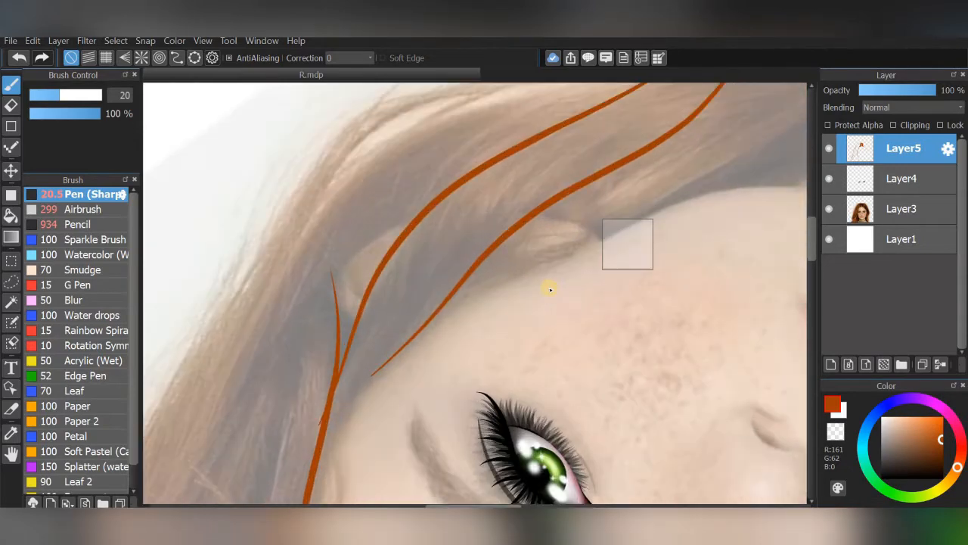
Step: Outline the earlobe and trace the hair edge running from it along the right cheek
{"action": "scroll", "coordinate": [545, 261], "scroll_direction": "up", "scroll_amount": 2}
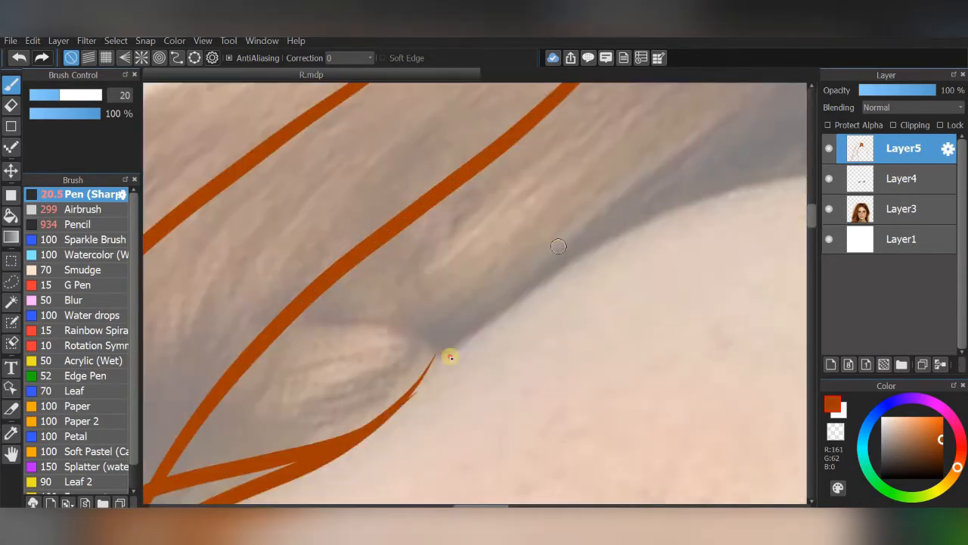
{"action": "left_click_drag", "start_coordinate": [461, 353], "coordinate": [382, 342]}
{"action": "scroll", "coordinate": [539, 252], "scroll_direction": "up", "scroll_amount": 2}
Step: Erase the overshooting tip where the earlobe outline meets the cheek hair edge, and return to the pen
{"action": "key", "text": "e"}
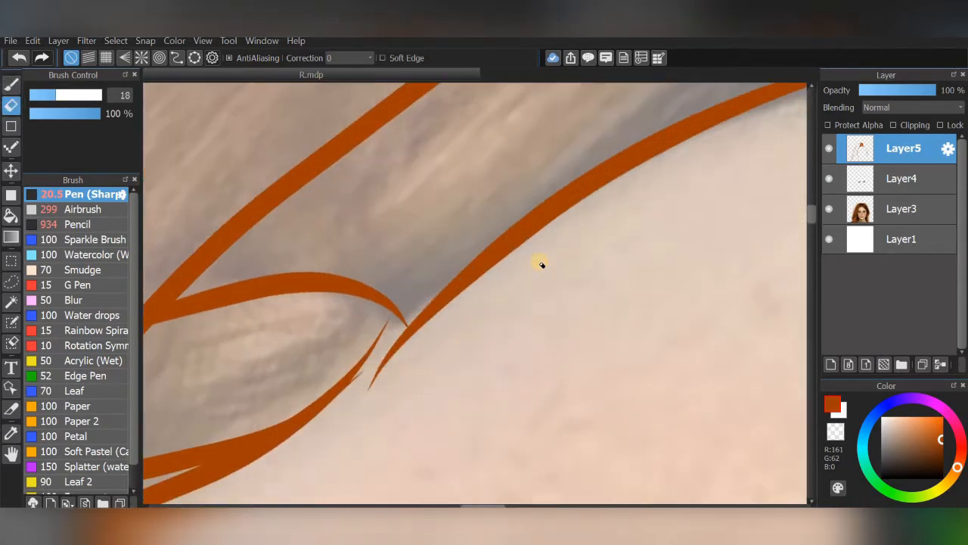
{"action": "scroll", "coordinate": [491, 262], "scroll_direction": "up", "scroll_amount": 4}
{"action": "key", "text": "b"}
Step: Thicken and extend the hair edge along the right cheek to the jaw
{"action": "scroll", "coordinate": [482, 268], "scroll_direction": "down", "scroll_amount": 6}
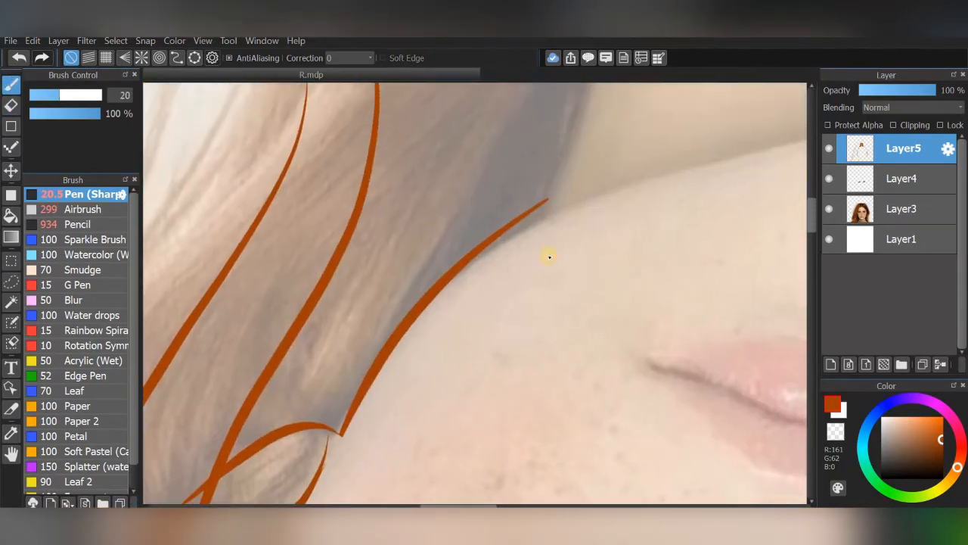
{"action": "left_click_drag", "start_coordinate": [549, 257], "coordinate": [543, 288]}
{"action": "left_click_drag", "start_coordinate": [401, 340], "coordinate": [607, 219]}
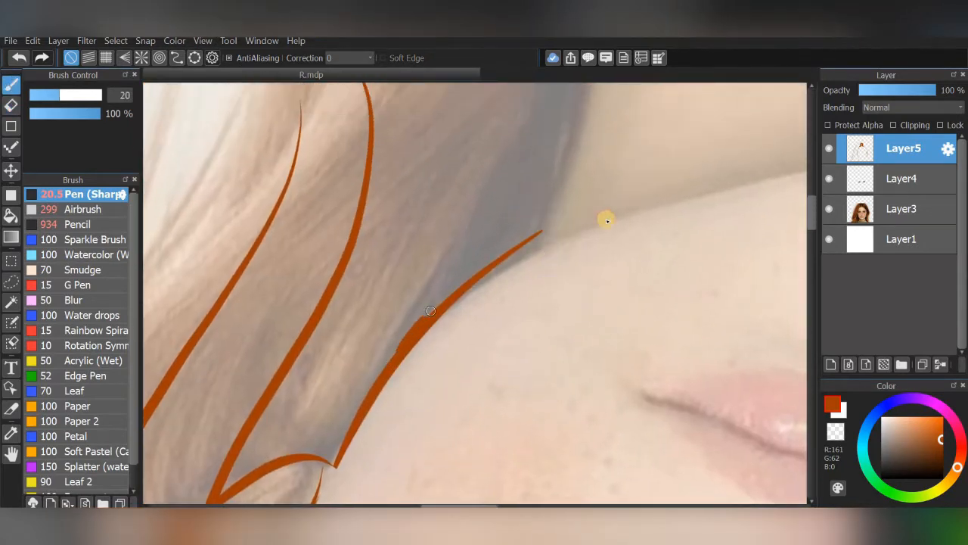
{"action": "scroll", "coordinate": [473, 278], "scroll_direction": "up", "scroll_amount": 2}
{"action": "scroll", "coordinate": [605, 242], "scroll_direction": "down", "scroll_amount": 4}
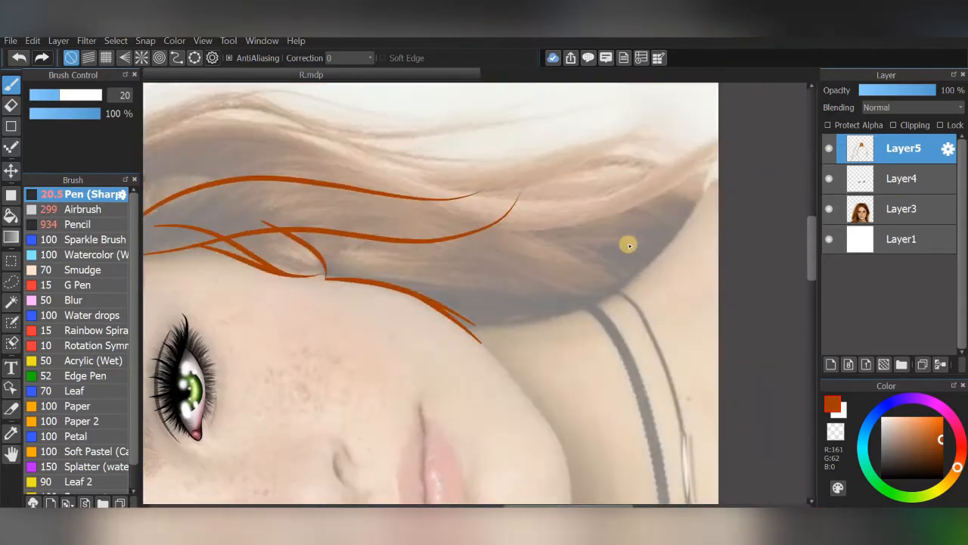
{"action": "scroll", "coordinate": [627, 242], "scroll_direction": "up", "scroll_amount": 3}
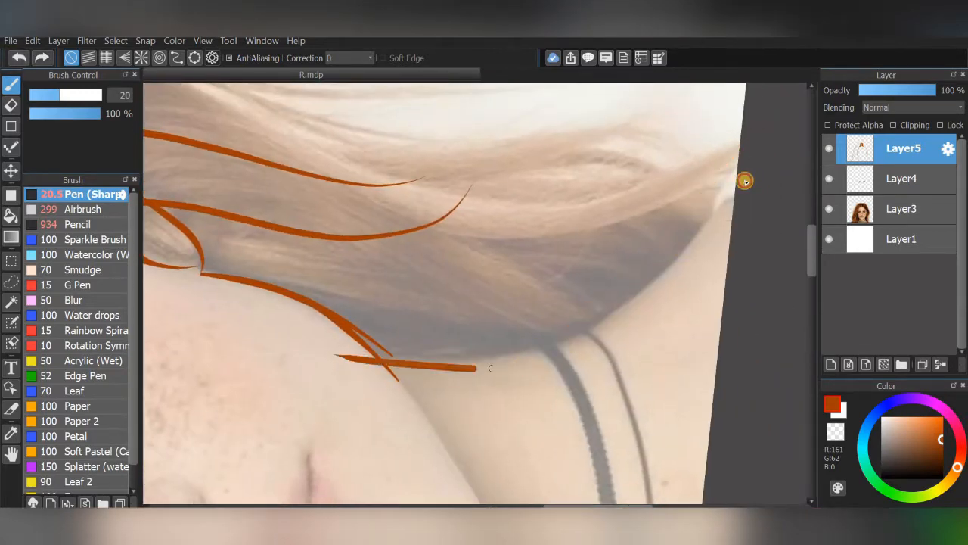
Step: Undo the stray neck stroke and redraw the right hair edge from the jaw across the neck
{"action": "key", "text": "ctrl+z"}
{"action": "mouse_move", "coordinate": [617, 246]}
{"action": "left_mouse_down"}
{"action": "mouse_move", "coordinate": [677, 194]}
{"action": "mouse_move", "coordinate": [509, 261]}
{"action": "mouse_move", "coordinate": [588, 221]}
{"action": "left_mouse_up"}
{"action": "mouse_move", "coordinate": [291, 425]}
{"action": "left_mouse_down"}
{"action": "mouse_move", "coordinate": [715, 397]}
{"action": "mouse_move", "coordinate": [703, 302]}
{"action": "left_mouse_up"}
Step: Erase the crossing line ends where the cheek and neck hair edges meet at the right jaw
{"action": "scroll", "coordinate": [519, 265], "scroll_direction": "up", "scroll_amount": 4}
{"action": "key", "text": "e"}
{"action": "left_click_drag", "start_coordinate": [484, 250], "coordinate": [581, 210]}
{"action": "left_click_drag", "start_coordinate": [496, 280], "coordinate": [347, 401]}
{"action": "scroll", "coordinate": [346, 401], "scroll_direction": "up", "scroll_amount": 3}
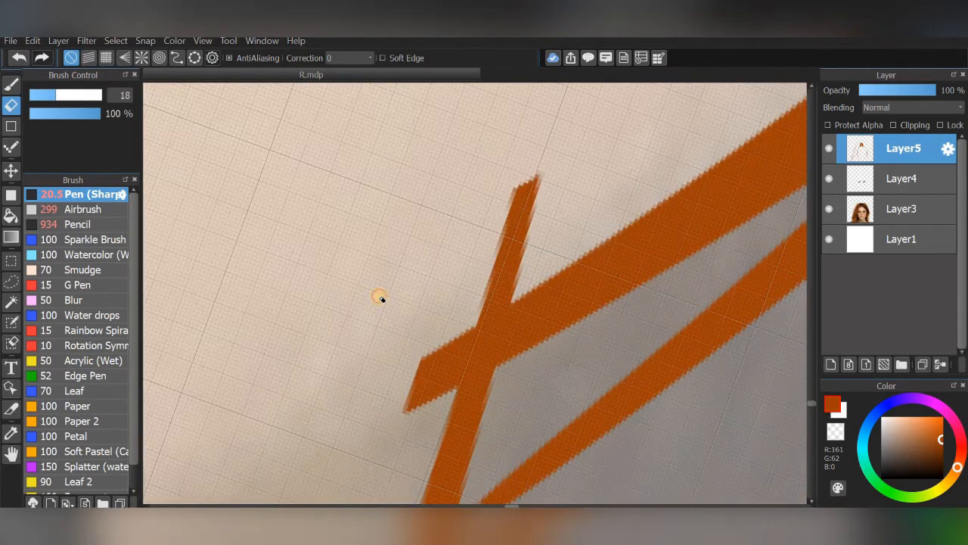
{"action": "left_click_drag", "start_coordinate": [429, 391], "coordinate": [480, 271]}
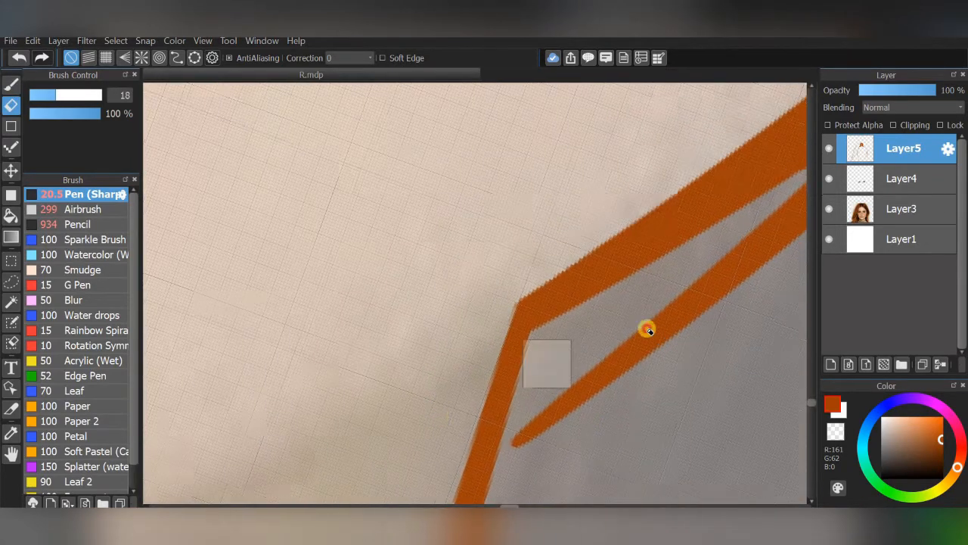
Step: Switch back to the pen and draw the outer hair outline from the crown down the right side of the head
{"action": "scroll", "coordinate": [646, 328], "scroll_direction": "down", "scroll_amount": 6}
{"action": "key", "text": "b"}
{"action": "scroll", "coordinate": [655, 303], "scroll_direction": "down", "scroll_amount": 2}
{"action": "mouse_move", "coordinate": [655, 302]}
{"action": "left_mouse_down"}
{"action": "mouse_move", "coordinate": [613, 415]}
{"action": "mouse_move", "coordinate": [524, 245]}
{"action": "mouse_move", "coordinate": [403, 342]}
{"action": "mouse_move", "coordinate": [649, 272]}
{"action": "mouse_move", "coordinate": [441, 281]}
{"action": "left_mouse_up"}
{"action": "scroll", "coordinate": [649, 270], "scroll_direction": "up", "scroll_amount": 1}
{"action": "scroll", "coordinate": [441, 281], "scroll_direction": "up", "scroll_amount": 3}
{"action": "left_click_drag", "start_coordinate": [380, 421], "coordinate": [792, 96]}
{"action": "left_click_drag", "start_coordinate": [738, 200], "coordinate": [694, 233]}
{"action": "scroll", "coordinate": [607, 255], "scroll_direction": "down", "scroll_amount": 3}
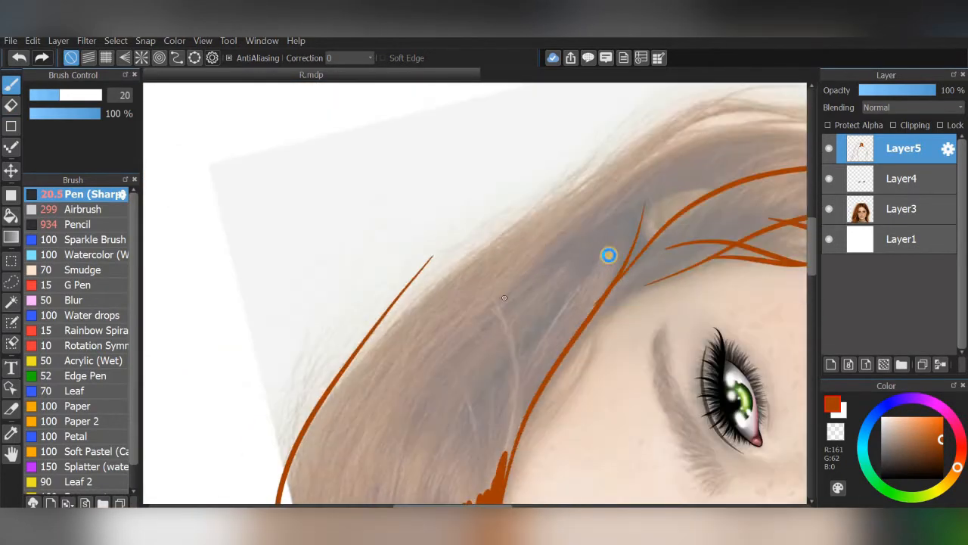
Step: Extend the right outer hair outline with long tapering strands that branch off its lower part
{"action": "scroll", "coordinate": [629, 193], "scroll_direction": "up", "scroll_amount": 3}
{"action": "scroll", "coordinate": [623, 234], "scroll_direction": "up", "scroll_amount": 2}
{"action": "left_click_drag", "start_coordinate": [536, 279], "coordinate": [368, 333]}
{"action": "scroll", "coordinate": [725, 178], "scroll_direction": "up", "scroll_amount": 2}
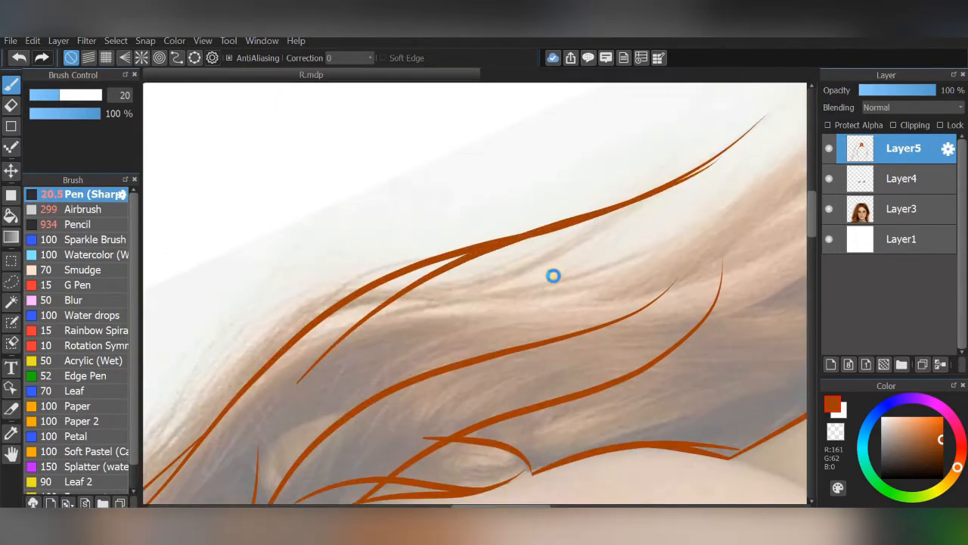
{"action": "left_click_drag", "start_coordinate": [553, 275], "coordinate": [626, 214]}
{"action": "scroll", "coordinate": [604, 226], "scroll_direction": "up", "scroll_amount": 4}
{"action": "mouse_move", "coordinate": [424, 96]}
{"action": "left_mouse_down"}
{"action": "mouse_move", "coordinate": [251, 162]}
{"action": "mouse_move", "coordinate": [91, 476]}
{"action": "left_mouse_up"}
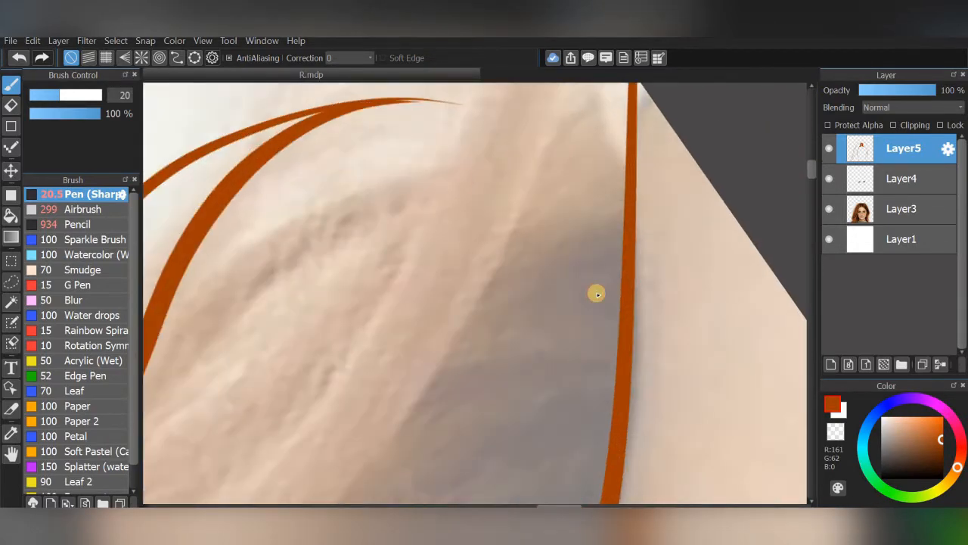
Step: Complete the remaining strand lines and outer edge at the lower end of the right-side hair
{"action": "scroll", "coordinate": [597, 292], "scroll_direction": "down", "scroll_amount": 3}
{"action": "left_click_drag", "start_coordinate": [722, 119], "coordinate": [270, 331]}
{"action": "scroll", "coordinate": [732, 239], "scroll_direction": "down", "scroll_amount": 2}
{"action": "scroll", "coordinate": [733, 239], "scroll_direction": "down", "scroll_amount": 8}
{"action": "left_click_drag", "start_coordinate": [666, 367], "coordinate": [695, 238]}
Step: Hide Layer3 and Layer4 so the hair line art stands alone over the white background
{"action": "scroll", "coordinate": [695, 237], "scroll_direction": "up", "scroll_amount": 7}
{"action": "left_click", "coordinate": [833, 210]}
{"action": "scroll", "coordinate": [728, 255], "scroll_direction": "down", "scroll_amount": 3}
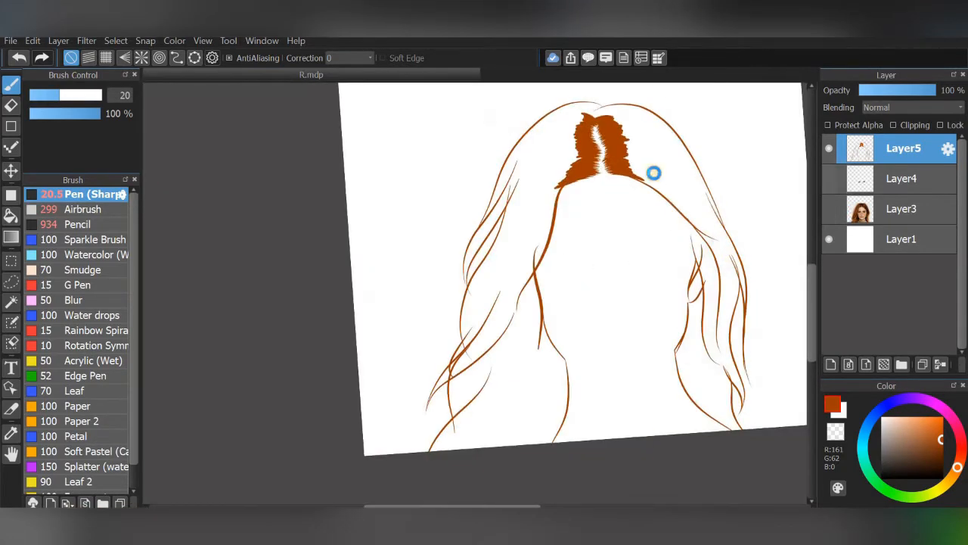
Step: Choose the Pencil brush at size 61 and fill inward from the crown outline on the parting's left side
{"action": "scroll", "coordinate": [654, 173], "scroll_direction": "up", "scroll_amount": 6}
{"action": "left_click", "coordinate": [79, 224]}
{"action": "scroll", "coordinate": [560, 241], "scroll_direction": "up", "scroll_amount": 1}
{"action": "mouse_move", "coordinate": [629, 216]}
{"action": "left_mouse_down"}
{"action": "mouse_move", "coordinate": [499, 205]}
{"action": "mouse_move", "coordinate": [314, 298]}
{"action": "mouse_move", "coordinate": [640, 214]}
{"action": "mouse_move", "coordinate": [550, 206]}
{"action": "mouse_move", "coordinate": [695, 160]}
{"action": "left_mouse_up"}
{"action": "scroll", "coordinate": [565, 225], "scroll_direction": "down", "scroll_amount": 2}
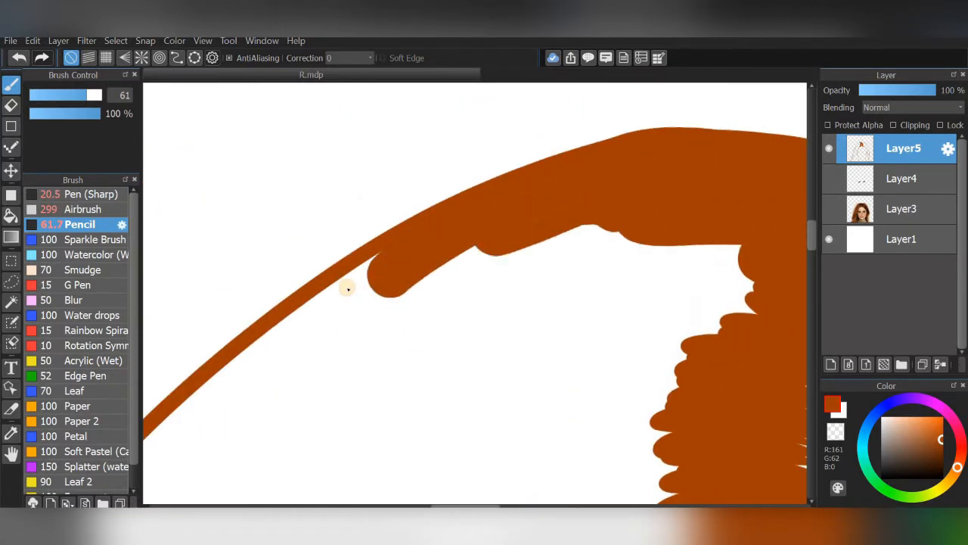
{"action": "mouse_move", "coordinate": [269, 349]}
{"action": "left_mouse_down"}
{"action": "mouse_move", "coordinate": [261, 469]}
{"action": "mouse_move", "coordinate": [508, 409]}
{"action": "mouse_move", "coordinate": [471, 287]}
{"action": "mouse_move", "coordinate": [551, 214]}
{"action": "left_mouse_up"}
{"action": "scroll", "coordinate": [552, 213], "scroll_direction": "down", "scroll_amount": 1}
{"action": "mouse_move", "coordinate": [452, 238]}
{"action": "left_mouse_down"}
{"action": "mouse_move", "coordinate": [378, 309]}
{"action": "mouse_move", "coordinate": [259, 458]}
{"action": "mouse_move", "coordinate": [387, 454]}
{"action": "mouse_move", "coordinate": [772, 271]}
{"action": "mouse_move", "coordinate": [572, 450]}
{"action": "mouse_move", "coordinate": [666, 476]}
{"action": "left_mouse_up"}
{"action": "scroll", "coordinate": [601, 346], "scroll_direction": "down", "scroll_amount": 2}
{"action": "scroll", "coordinate": [670, 258], "scroll_direction": "up", "scroll_amount": 2}
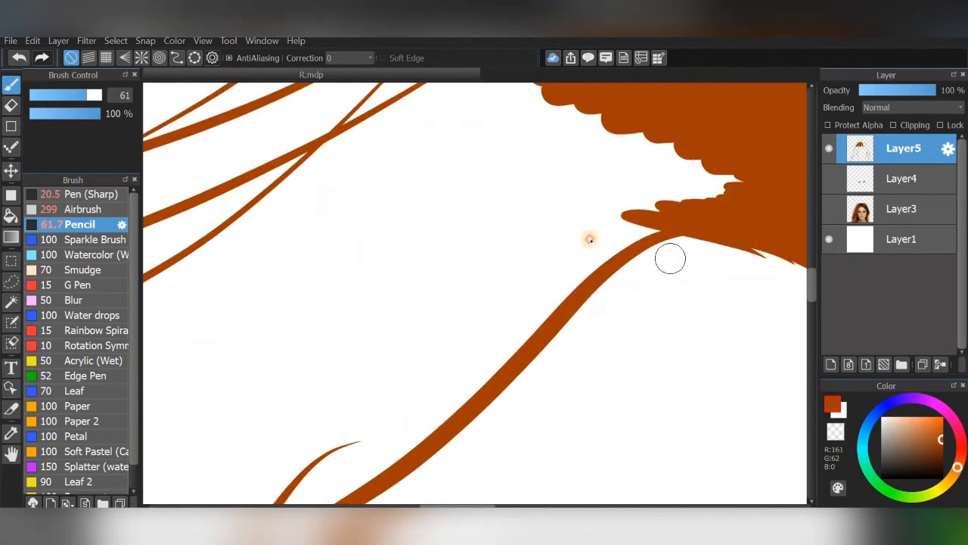
Step: Thicken the left hairline below the parting and the upper part of the left outer hair edge with the Pencil
{"action": "left_click_drag", "start_coordinate": [489, 352], "coordinate": [447, 402]}
{"action": "left_click_drag", "start_coordinate": [624, 195], "coordinate": [407, 424]}
{"action": "left_click_drag", "start_coordinate": [474, 330], "coordinate": [623, 197]}
{"action": "left_click_drag", "start_coordinate": [564, 299], "coordinate": [362, 411]}
{"action": "left_click_drag", "start_coordinate": [695, 115], "coordinate": [379, 393]}
{"action": "scroll", "coordinate": [623, 363], "scroll_direction": "down", "scroll_amount": 2}
{"action": "left_click_drag", "start_coordinate": [486, 282], "coordinate": [645, 267]}
{"action": "scroll", "coordinate": [571, 268], "scroll_direction": "up", "scroll_amount": 2}
{"action": "left_click_drag", "start_coordinate": [480, 304], "coordinate": [356, 352]}
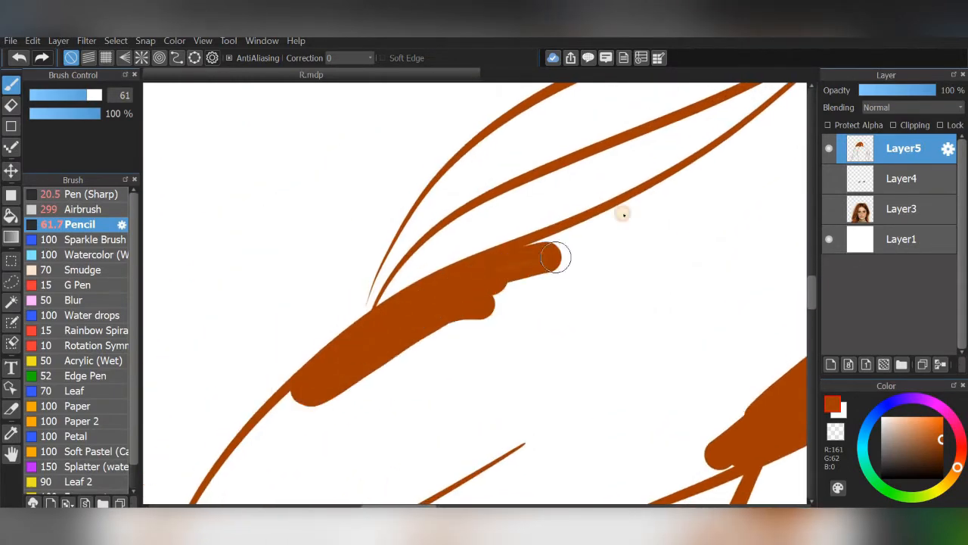
Step: Fill the upper-left locks between their strand lines and briefly toggle the Layer3 portrait to compare
{"action": "left_click_drag", "start_coordinate": [556, 257], "coordinate": [434, 333]}
{"action": "left_click_drag", "start_coordinate": [684, 299], "coordinate": [437, 450]}
{"action": "left_click_drag", "start_coordinate": [420, 355], "coordinate": [506, 296]}
{"action": "left_click_drag", "start_coordinate": [560, 253], "coordinate": [714, 194]}
{"action": "left_click_drag", "start_coordinate": [469, 241], "coordinate": [581, 285]}
{"action": "mouse_move", "coordinate": [508, 283]}
{"action": "left_mouse_down"}
{"action": "mouse_move", "coordinate": [393, 333]}
{"action": "mouse_move", "coordinate": [538, 278]}
{"action": "left_mouse_up"}
{"action": "left_click_drag", "start_coordinate": [770, 157], "coordinate": [838, 114]}
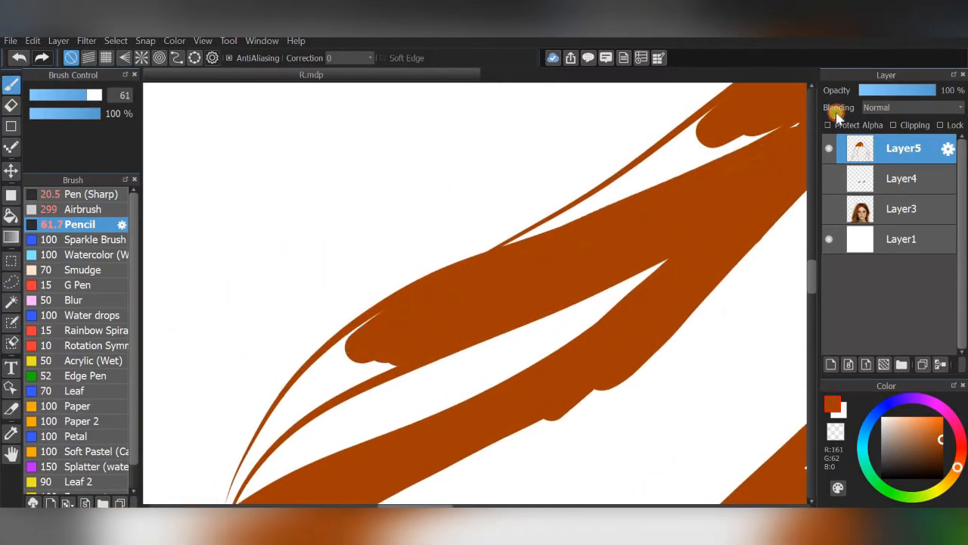
{"action": "left_click_drag", "start_coordinate": [550, 370], "coordinate": [437, 446]}
{"action": "left_click", "coordinate": [828, 210]}
{"action": "left_click", "coordinate": [829, 209]}
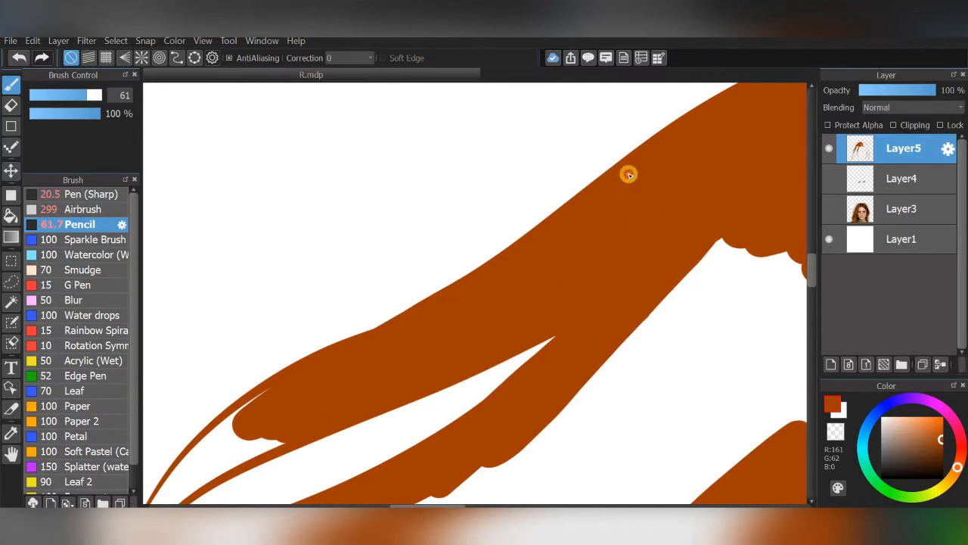
Step: Thicken the left outer hair edge inward, down to where it crosses the lower flicked strands
{"action": "scroll", "coordinate": [629, 175], "scroll_direction": "down", "scroll_amount": 3}
{"action": "scroll", "coordinate": [366, 446], "scroll_direction": "up", "scroll_amount": 3}
{"action": "left_click_drag", "start_coordinate": [365, 445], "coordinate": [542, 240]}
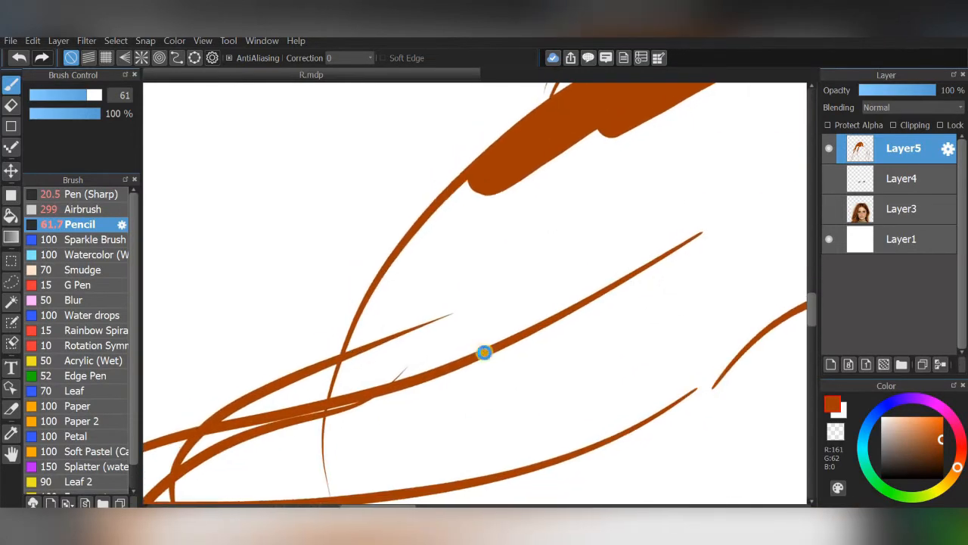
{"action": "scroll", "coordinate": [484, 353], "scroll_direction": "up", "scroll_amount": 2}
{"action": "mouse_move", "coordinate": [439, 149]}
{"action": "left_mouse_down"}
{"action": "mouse_move", "coordinate": [190, 421]}
{"action": "mouse_move", "coordinate": [170, 484]}
{"action": "left_mouse_up"}
{"action": "left_click_drag", "start_coordinate": [476, 174], "coordinate": [234, 389]}
{"action": "left_click_drag", "start_coordinate": [643, 106], "coordinate": [280, 382]}
{"action": "scroll", "coordinate": [537, 274], "scroll_direction": "down", "scroll_amount": 3}
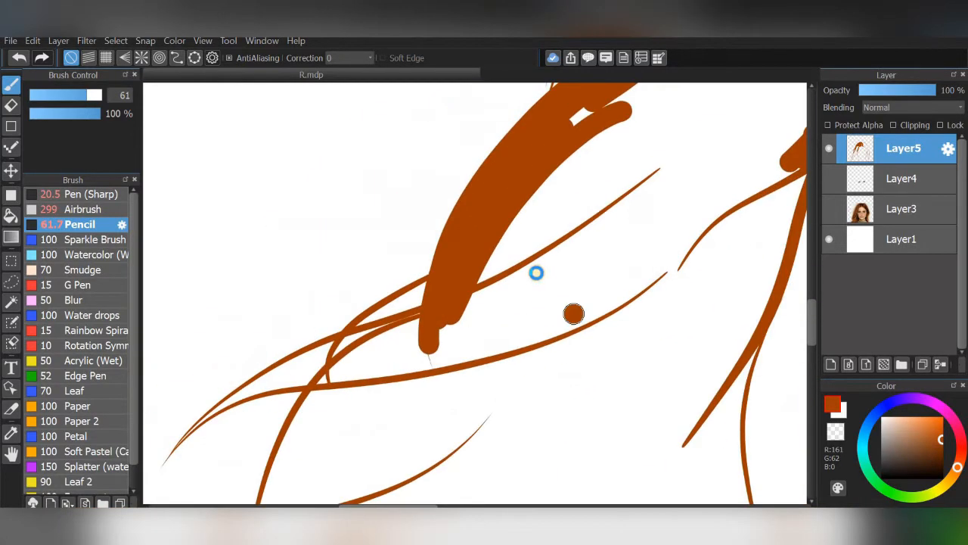
Step: Continue filling along the left outer hair edge down to the lower edge of the canvas
{"action": "scroll", "coordinate": [489, 376], "scroll_direction": "up", "scroll_amount": 4}
{"action": "mouse_move", "coordinate": [439, 163]}
{"action": "left_mouse_down"}
{"action": "mouse_move", "coordinate": [207, 386]}
{"action": "mouse_move", "coordinate": [155, 492]}
{"action": "left_mouse_up"}
{"action": "scroll", "coordinate": [558, 181], "scroll_direction": "down", "scroll_amount": 4}
{"action": "mouse_move", "coordinate": [394, 252]}
{"action": "left_mouse_down"}
{"action": "mouse_move", "coordinate": [303, 403]}
{"action": "mouse_move", "coordinate": [517, 271]}
{"action": "left_mouse_up"}
{"action": "scroll", "coordinate": [285, 400], "scroll_direction": "up", "scroll_amount": 2}
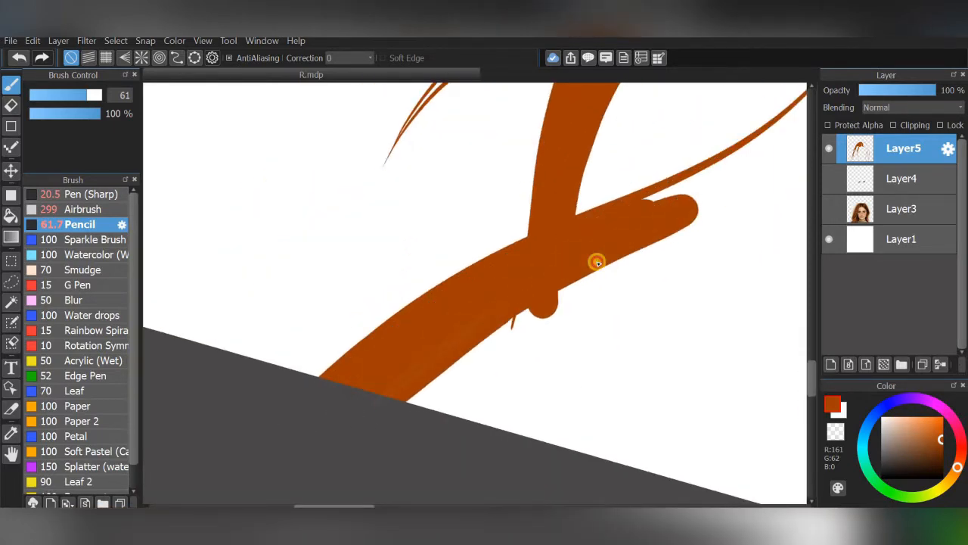
Step: Thicken the left inner hair edge from the lower canvas edge up along the neck to the jaw
{"action": "scroll", "coordinate": [687, 318], "scroll_direction": "down", "scroll_amount": 4}
{"action": "scroll", "coordinate": [616, 190], "scroll_direction": "up", "scroll_amount": 5}
{"action": "mouse_move", "coordinate": [640, 196]}
{"action": "left_mouse_down"}
{"action": "mouse_move", "coordinate": [455, 370]}
{"action": "mouse_move", "coordinate": [527, 273]}
{"action": "left_mouse_up"}
{"action": "left_click_drag", "start_coordinate": [386, 368], "coordinate": [624, 142]}
{"action": "scroll", "coordinate": [393, 356], "scroll_direction": "down", "scroll_amount": 2}
{"action": "left_click_drag", "start_coordinate": [681, 121], "coordinate": [363, 382]}
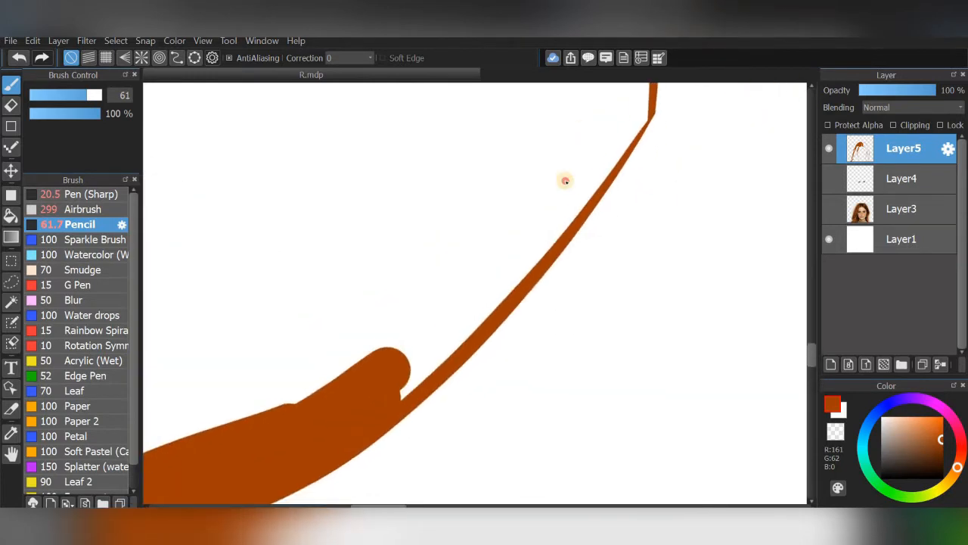
{"action": "left_click_drag", "start_coordinate": [608, 127], "coordinate": [552, 212]}
{"action": "left_click_drag", "start_coordinate": [506, 296], "coordinate": [401, 380]}
{"action": "left_click_drag", "start_coordinate": [645, 123], "coordinate": [570, 274]}
Step: Thicken the left inner hair edge from the jaw up beside the cheek
{"action": "scroll", "coordinate": [620, 199], "scroll_direction": "up", "scroll_amount": 2}
{"action": "left_click_drag", "start_coordinate": [476, 162], "coordinate": [498, 300]}
{"action": "scroll", "coordinate": [603, 162], "scroll_direction": "down", "scroll_amount": 2}
{"action": "key", "text": "Right"}
{"action": "key", "text": "Right"}
{"action": "key", "text": "Right"}
{"action": "scroll", "coordinate": [756, 114], "scroll_direction": "up", "scroll_amount": 2}
{"action": "mouse_move", "coordinate": [699, 145]}
{"action": "left_mouse_down"}
{"action": "mouse_move", "coordinate": [449, 310]}
{"action": "mouse_move", "coordinate": [350, 415]}
{"action": "left_mouse_up"}
{"action": "left_click_drag", "start_coordinate": [499, 279], "coordinate": [376, 446]}
{"action": "mouse_move", "coordinate": [280, 473]}
{"action": "left_mouse_down"}
{"action": "mouse_move", "coordinate": [340, 407]}
{"action": "mouse_move", "coordinate": [463, 220]}
{"action": "left_mouse_up"}
{"action": "scroll", "coordinate": [451, 333], "scroll_direction": "down", "scroll_amount": 2}
{"action": "left_click_drag", "start_coordinate": [452, 333], "coordinate": [441, 449]}
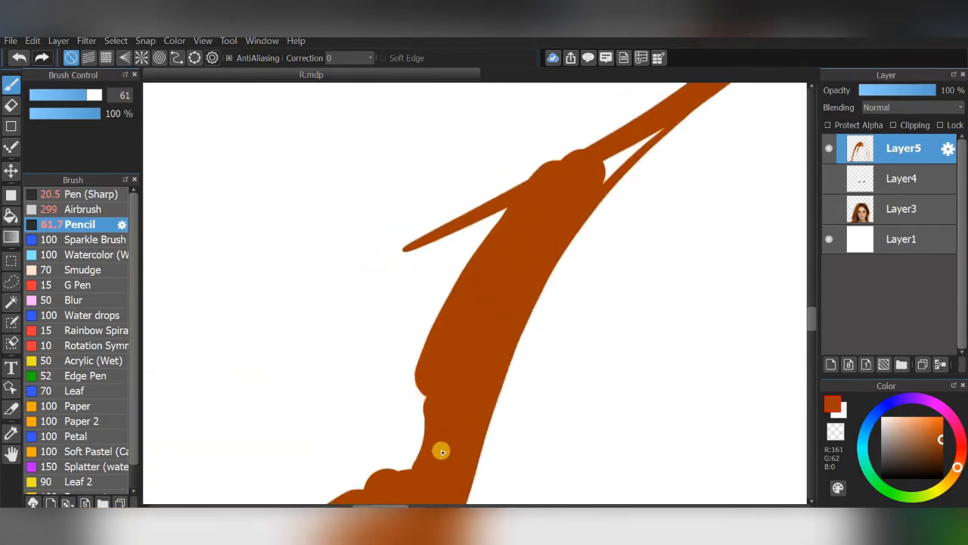
Step: Widen the left inner hair edge from the cheek up toward the temple
{"action": "left_click_drag", "start_coordinate": [515, 189], "coordinate": [335, 364]}
{"action": "left_click_drag", "start_coordinate": [474, 291], "coordinate": [272, 469]}
{"action": "left_click_drag", "start_coordinate": [546, 192], "coordinate": [409, 296]}
{"action": "left_click_drag", "start_coordinate": [570, 118], "coordinate": [298, 371]}
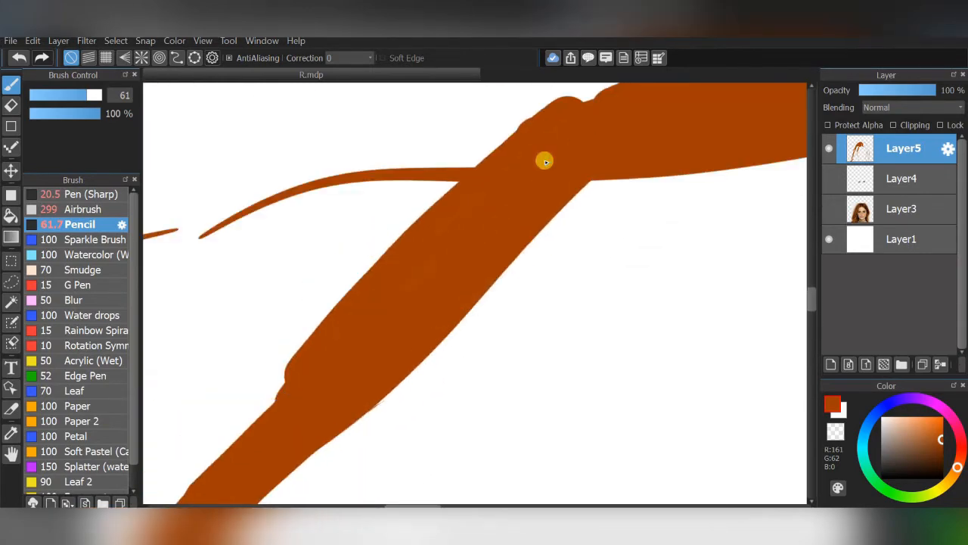
Step: Trim the bumps along the face side of the left inner hair edge with the eraser
{"action": "key", "text": "e"}
{"action": "scroll", "coordinate": [544, 189], "scroll_direction": "up", "scroll_amount": 2}
{"action": "left_click_drag", "start_coordinate": [405, 336], "coordinate": [219, 495]}
{"action": "scroll", "coordinate": [571, 222], "scroll_direction": "up", "scroll_amount": 3}
{"action": "scroll", "coordinate": [533, 262], "scroll_direction": "down", "scroll_amount": 1}
{"action": "left_click_drag", "start_coordinate": [628, 143], "coordinate": [326, 447]}
{"action": "scroll", "coordinate": [617, 342], "scroll_direction": "down", "scroll_amount": 3}
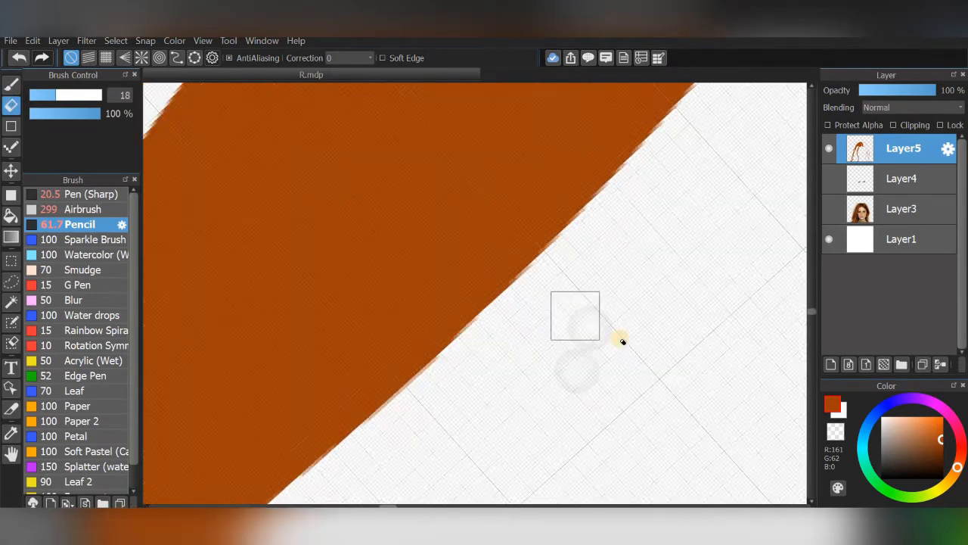
Step: Return to the Pencil and thicken the left inner hair edge up to the hairline at the parting
{"action": "key", "text": "b"}
{"action": "scroll", "coordinate": [607, 306], "scroll_direction": "down", "scroll_amount": 1}
{"action": "scroll", "coordinate": [568, 306], "scroll_direction": "down", "scroll_amount": 1}
{"action": "left_click_drag", "start_coordinate": [636, 152], "coordinate": [465, 352]}
{"action": "scroll", "coordinate": [540, 252], "scroll_direction": "down", "scroll_amount": 2}
{"action": "left_click_drag", "start_coordinate": [540, 252], "coordinate": [447, 331]}
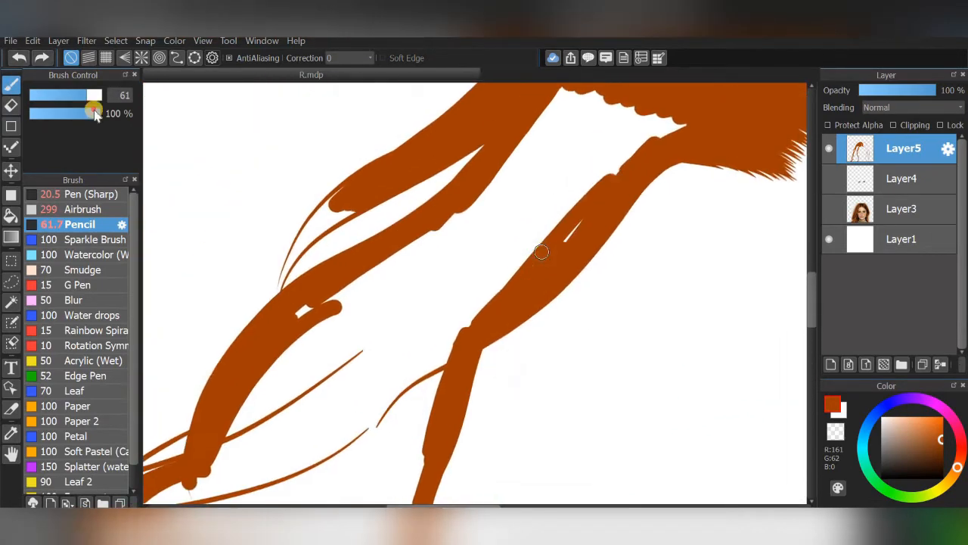
Step: Set the Pencil size to 261 and fill the large interior of the left-side hair
{"action": "left_click_drag", "start_coordinate": [90, 99], "coordinate": [94, 98]}
{"action": "mouse_move", "coordinate": [492, 200]}
{"action": "left_mouse_down"}
{"action": "mouse_move", "coordinate": [295, 412]}
{"action": "mouse_move", "coordinate": [280, 463]}
{"action": "mouse_move", "coordinate": [552, 204]}
{"action": "left_mouse_up"}
{"action": "left_click_drag", "start_coordinate": [521, 390], "coordinate": [729, 183]}
{"action": "scroll", "coordinate": [728, 183], "scroll_direction": "up", "scroll_amount": 1}
{"action": "scroll", "coordinate": [522, 133], "scroll_direction": "down", "scroll_amount": 2}
{"action": "mouse_move", "coordinate": [246, 412]}
{"action": "left_mouse_down"}
{"action": "mouse_move", "coordinate": [345, 351]}
{"action": "mouse_move", "coordinate": [431, 248]}
{"action": "left_mouse_up"}
{"action": "left_click_drag", "start_coordinate": [333, 325], "coordinate": [366, 281]}
{"action": "left_click_drag", "start_coordinate": [266, 415], "coordinate": [379, 364]}
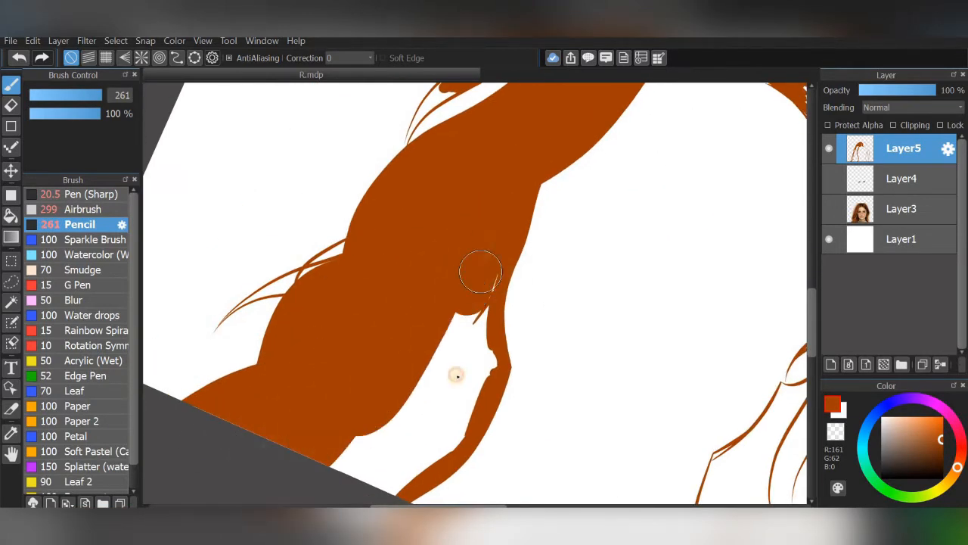
{"action": "left_click_drag", "start_coordinate": [466, 396], "coordinate": [350, 454]}
Step: Set the Pencil size to 42 and fill the wide part of the lower-left flicked lock
{"action": "scroll", "coordinate": [257, 262], "scroll_direction": "up", "scroll_amount": 2}
{"action": "left_click_drag", "start_coordinate": [94, 98], "coordinate": [79, 118]}
{"action": "left_click_drag", "start_coordinate": [513, 280], "coordinate": [603, 235]}
{"action": "left_click_drag", "start_coordinate": [474, 324], "coordinate": [643, 114]}
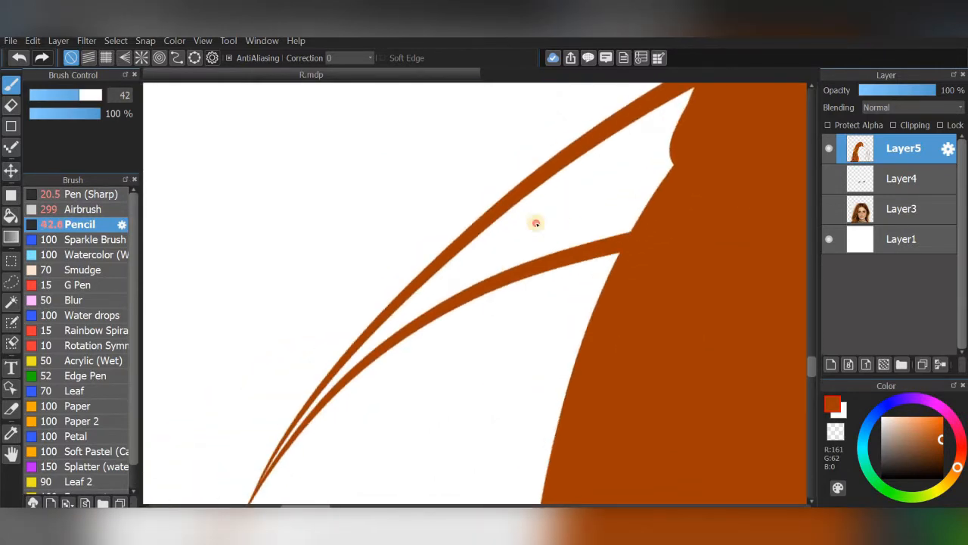
{"action": "left_click_drag", "start_coordinate": [536, 224], "coordinate": [650, 142]}
{"action": "left_click_drag", "start_coordinate": [726, 88], "coordinate": [679, 135]}
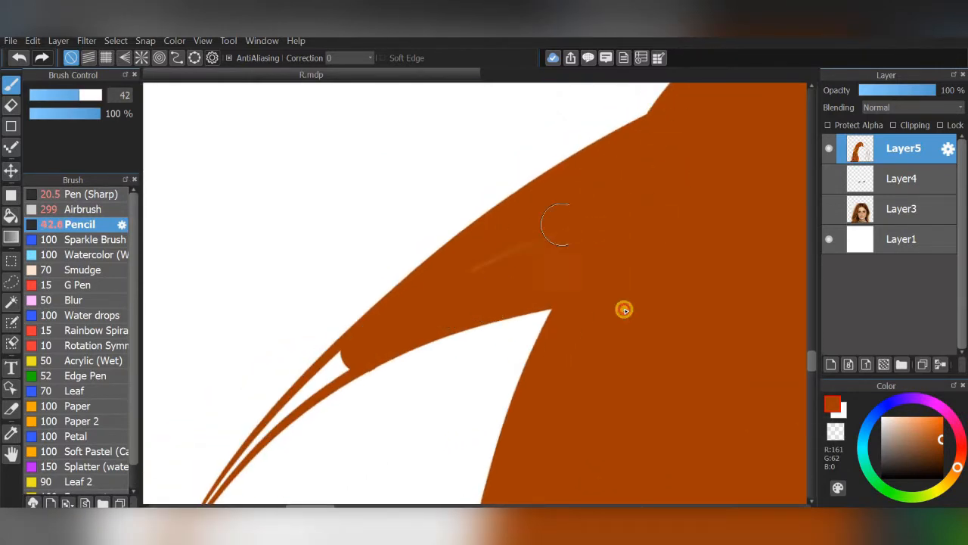
Step: Undo a stray fine Pencil stroke on the lower-left lock and fill its narrow tip with Pen (Sharp)
{"action": "left_click", "coordinate": [43, 95]}
{"action": "left_click_drag", "start_coordinate": [392, 313], "coordinate": [562, 209]}
{"action": "scroll", "coordinate": [411, 299], "scroll_direction": "up", "scroll_amount": 2}
{"action": "mouse_move", "coordinate": [443, 320]}
{"action": "left_mouse_down"}
{"action": "mouse_move", "coordinate": [653, 174]}
{"action": "mouse_move", "coordinate": [439, 356]}
{"action": "left_mouse_up"}
{"action": "key", "text": "ctrl+z"}
{"action": "key", "text": "Right"}
{"action": "left_click", "coordinate": [48, 196]}
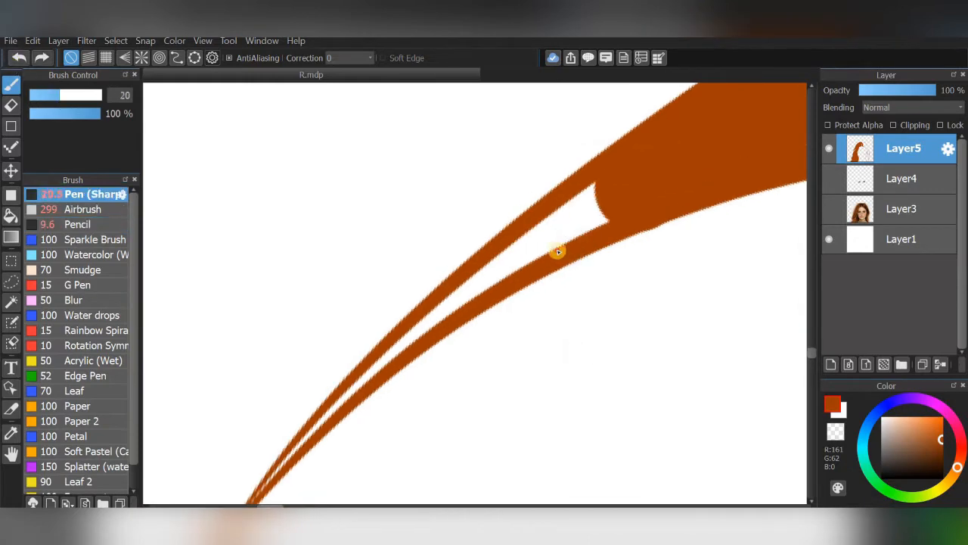
{"action": "scroll", "coordinate": [613, 201], "scroll_direction": "down", "scroll_amount": 1}
{"action": "key", "text": "Right"}
{"action": "left_click_drag", "start_coordinate": [303, 401], "coordinate": [821, 140]}
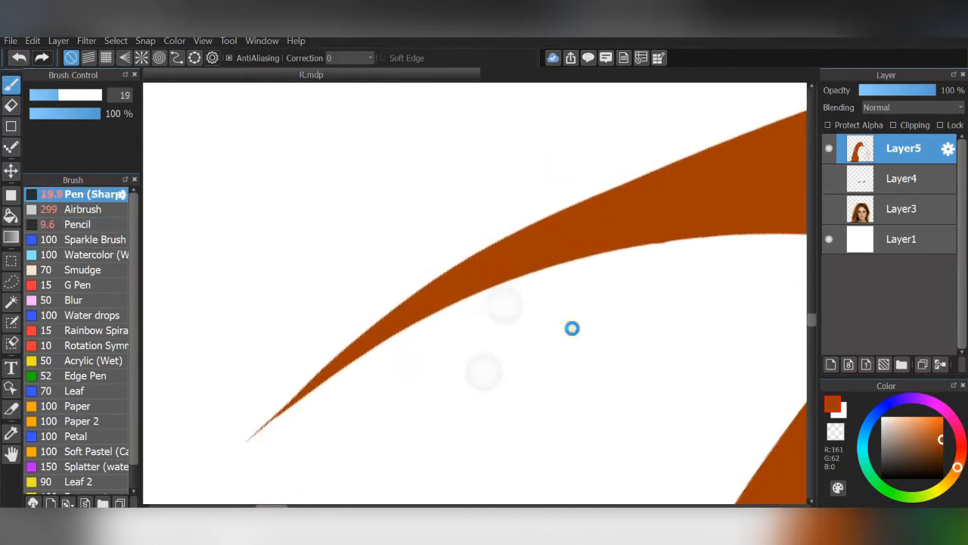
Step: Fill the narrow tip of the upper-left lock with Pen (Sharp)
{"action": "scroll", "coordinate": [502, 323], "scroll_direction": "down", "scroll_amount": 3}
{"action": "scroll", "coordinate": [578, 385], "scroll_direction": "up", "scroll_amount": 3}
{"action": "scroll", "coordinate": [480, 289], "scroll_direction": "up", "scroll_amount": 3}
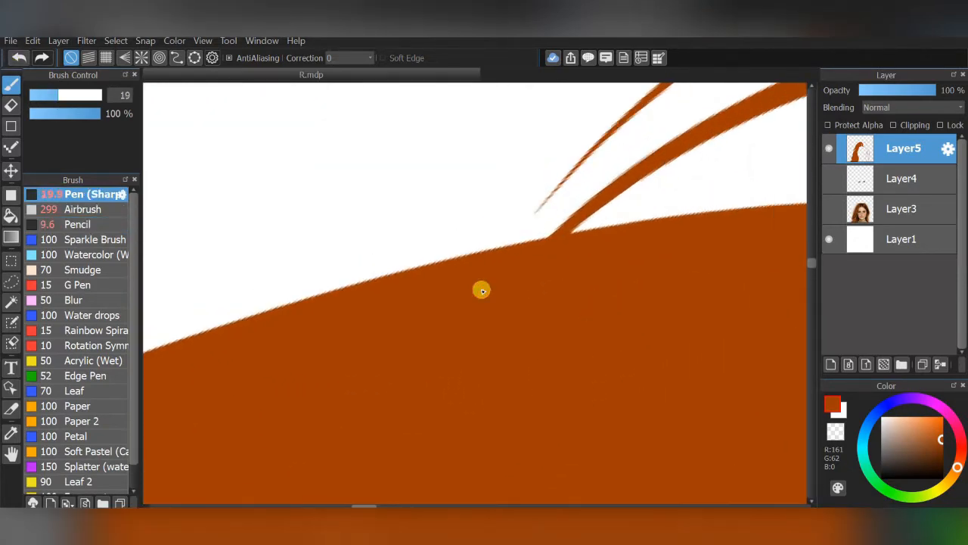
{"action": "left_click_drag", "start_coordinate": [255, 423], "coordinate": [439, 219]}
{"action": "scroll", "coordinate": [471, 264], "scroll_direction": "down", "scroll_amount": 1}
{"action": "scroll", "coordinate": [471, 263], "scroll_direction": "down", "scroll_amount": 1}
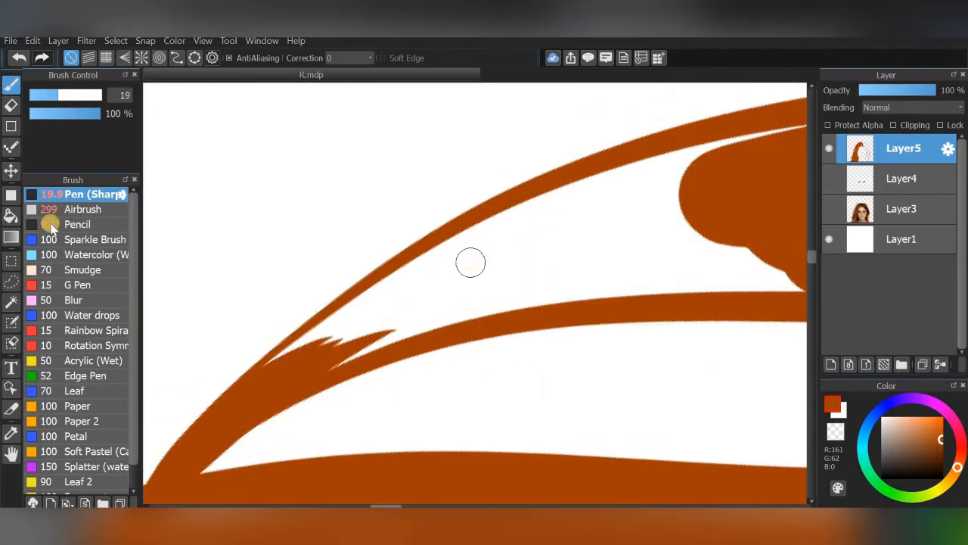
Step: Fill the rest of the upper-left lock with the Pencil, using size 16 for the last gaps
{"action": "mouse_move", "coordinate": [560, 221]}
{"action": "left_mouse_down"}
{"action": "mouse_move", "coordinate": [408, 315]}
{"action": "mouse_move", "coordinate": [642, 264]}
{"action": "left_mouse_up"}
{"action": "scroll", "coordinate": [475, 293], "scroll_direction": "right", "scroll_amount": 3}
{"action": "left_click_drag", "start_coordinate": [469, 242], "coordinate": [674, 308]}
{"action": "left_click", "coordinate": [54, 95]}
{"action": "scroll", "coordinate": [475, 293], "scroll_direction": "down", "scroll_amount": 1}
{"action": "scroll", "coordinate": [529, 322], "scroll_direction": "up", "scroll_amount": 2}
{"action": "scroll", "coordinate": [484, 302], "scroll_direction": "down", "scroll_amount": 1}
{"action": "left_click_drag", "start_coordinate": [387, 327], "coordinate": [264, 364]}
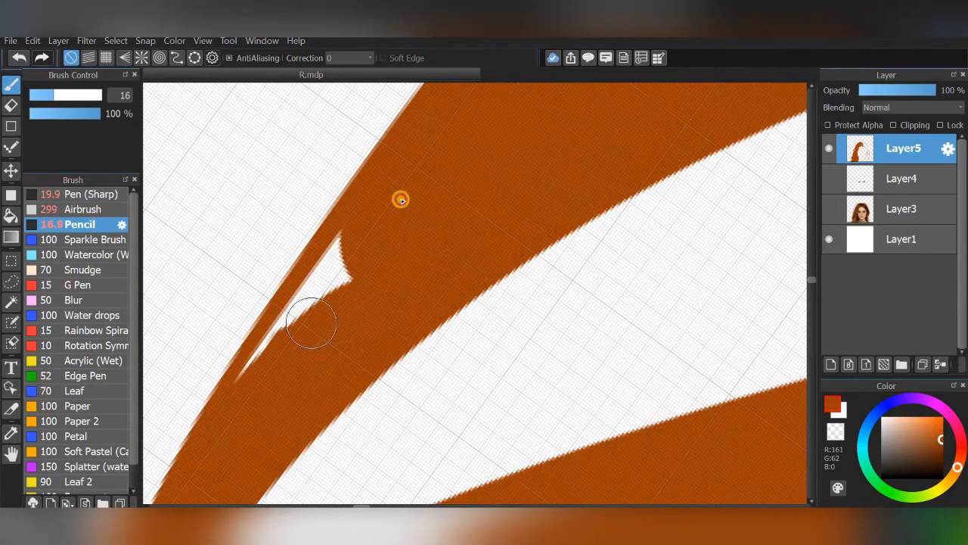
{"action": "scroll", "coordinate": [486, 336], "scroll_direction": "down", "scroll_amount": 6}
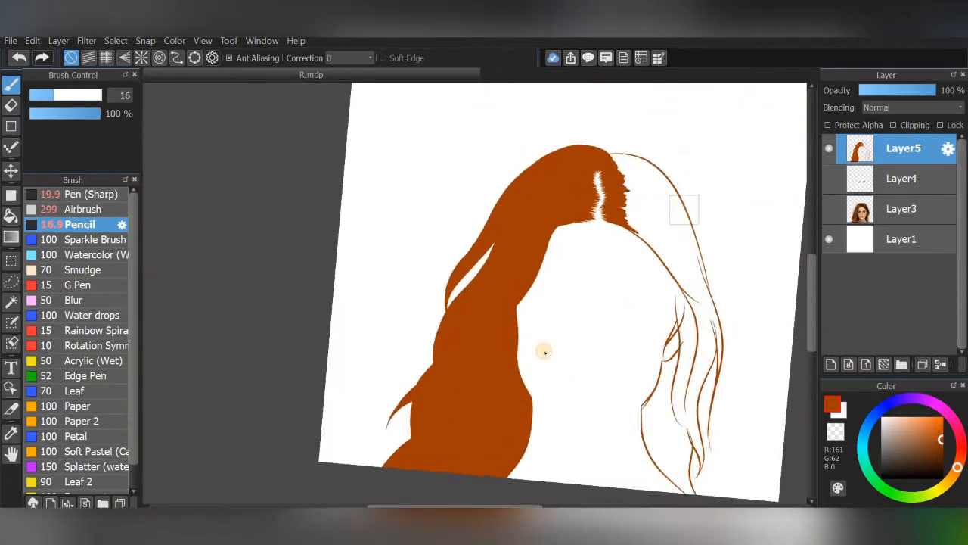
Step: Set the Pencil size to 105 and fill inward along the crown outline on the parting's right side
{"action": "scroll", "coordinate": [544, 350], "scroll_direction": "up", "scroll_amount": 3}
{"action": "scroll", "coordinate": [535, 302], "scroll_direction": "up", "scroll_amount": 3}
{"action": "left_click_drag", "start_coordinate": [80, 96], "coordinate": [96, 117]}
{"action": "scroll", "coordinate": [543, 279], "scroll_direction": "down", "scroll_amount": 2}
{"action": "scroll", "coordinate": [543, 279], "scroll_direction": "down", "scroll_amount": 2}
{"action": "left_click_drag", "start_coordinate": [488, 216], "coordinate": [586, 190]}
{"action": "scroll", "coordinate": [544, 227], "scroll_direction": "up", "scroll_amount": 1}
{"action": "mouse_move", "coordinate": [518, 252]}
{"action": "left_mouse_down"}
{"action": "mouse_move", "coordinate": [510, 217]}
{"action": "mouse_move", "coordinate": [264, 378]}
{"action": "mouse_move", "coordinate": [267, 399]}
{"action": "left_mouse_up"}
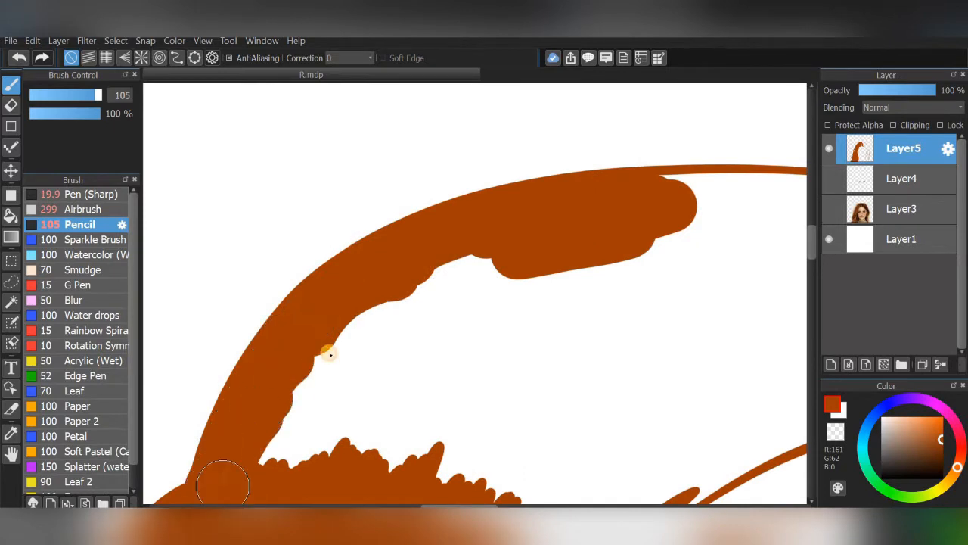
Step: Fill the area between the right crown outline, the parting and the right hairline
{"action": "mouse_move", "coordinate": [236, 447]}
{"action": "left_mouse_down"}
{"action": "mouse_move", "coordinate": [486, 199]}
{"action": "mouse_move", "coordinate": [496, 235]}
{"action": "left_mouse_up"}
{"action": "left_click_drag", "start_coordinate": [650, 261], "coordinate": [454, 173]}
{"action": "left_click_drag", "start_coordinate": [688, 260], "coordinate": [609, 311]}
{"action": "mouse_move", "coordinate": [559, 331]}
{"action": "left_mouse_down"}
{"action": "mouse_move", "coordinate": [283, 432]}
{"action": "mouse_move", "coordinate": [634, 123]}
{"action": "mouse_move", "coordinate": [157, 380]}
{"action": "mouse_move", "coordinate": [561, 193]}
{"action": "left_mouse_up"}
{"action": "left_click_drag", "start_coordinate": [462, 331], "coordinate": [553, 321]}
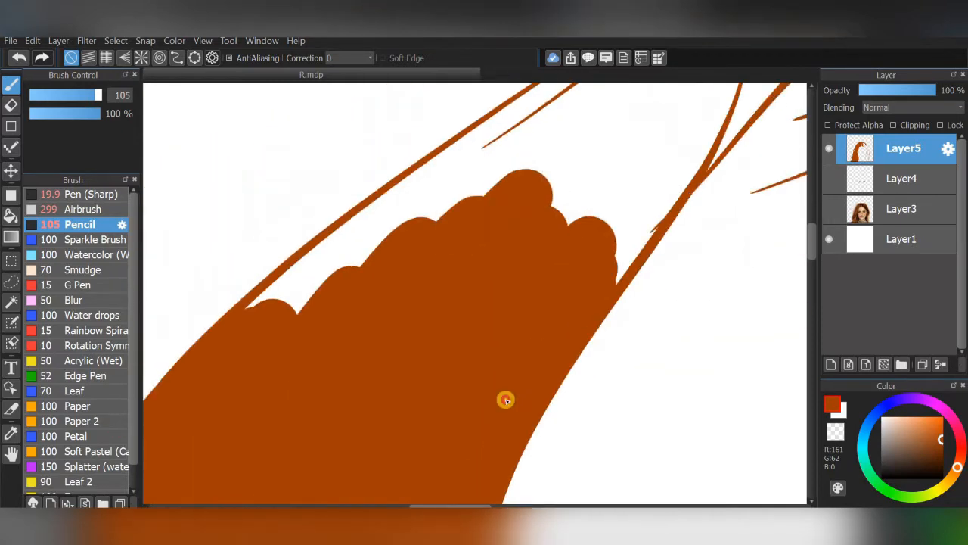
Step: Fill the right-side hair between its outer outline and the hairline with the Pencil at size 105
{"action": "left_click_drag", "start_coordinate": [598, 160], "coordinate": [522, 214]}
{"action": "left_click_drag", "start_coordinate": [633, 159], "coordinate": [332, 358]}
{"action": "mouse_move", "coordinate": [694, 157]}
{"action": "left_mouse_down"}
{"action": "mouse_move", "coordinate": [454, 387]}
{"action": "mouse_move", "coordinate": [735, 245]}
{"action": "left_mouse_up"}
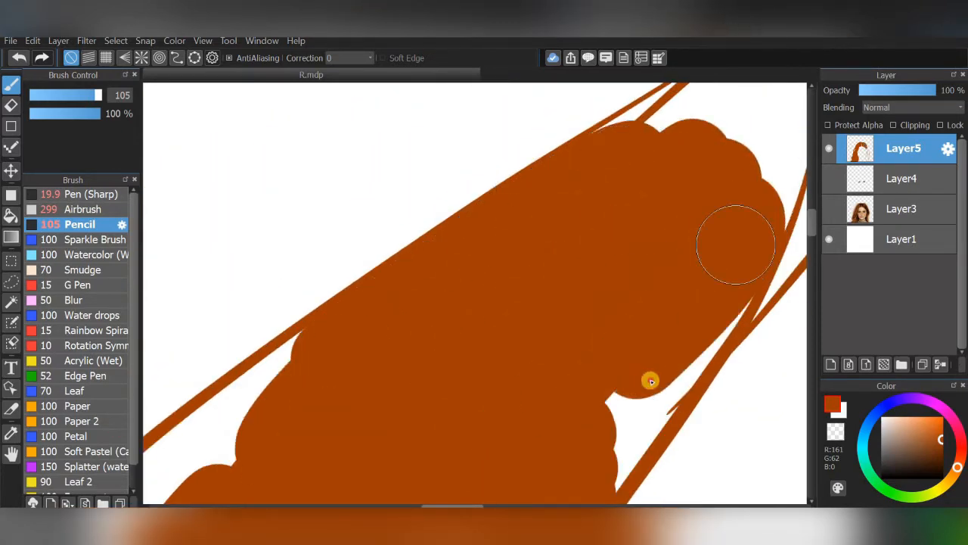
{"action": "left_click_drag", "start_coordinate": [392, 450], "coordinate": [501, 364]}
{"action": "mouse_move", "coordinate": [389, 302]}
{"action": "left_mouse_down"}
{"action": "mouse_move", "coordinate": [156, 504]}
{"action": "mouse_move", "coordinate": [381, 324]}
{"action": "left_mouse_up"}
{"action": "left_click_drag", "start_coordinate": [687, 185], "coordinate": [425, 308]}
Step: Reveal the photo on Layer3, fill the right temple hairline with tapered Pen (Sharp) strokes at size 14.2, and hide the photo again
{"action": "scroll", "coordinate": [580, 296], "scroll_direction": "down", "scroll_amount": 4}
{"action": "left_click", "coordinate": [829, 209]}
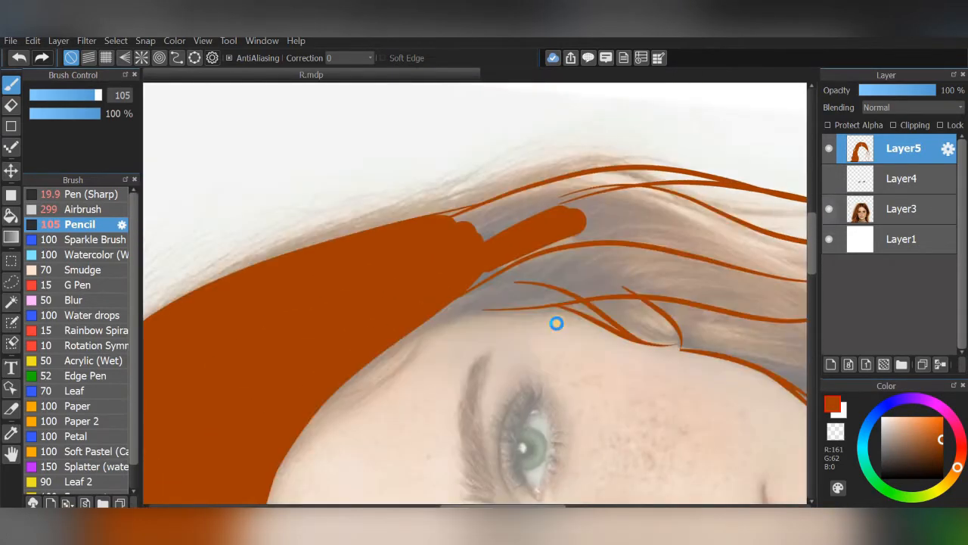
{"action": "scroll", "coordinate": [522, 327], "scroll_direction": "up", "scroll_amount": 4}
{"action": "left_click", "coordinate": [49, 99]}
{"action": "scroll", "coordinate": [416, 313], "scroll_direction": "up", "scroll_amount": 1}
{"action": "left_click_drag", "start_coordinate": [486, 249], "coordinate": [353, 370]}
{"action": "left_click_drag", "start_coordinate": [460, 258], "coordinate": [323, 389]}
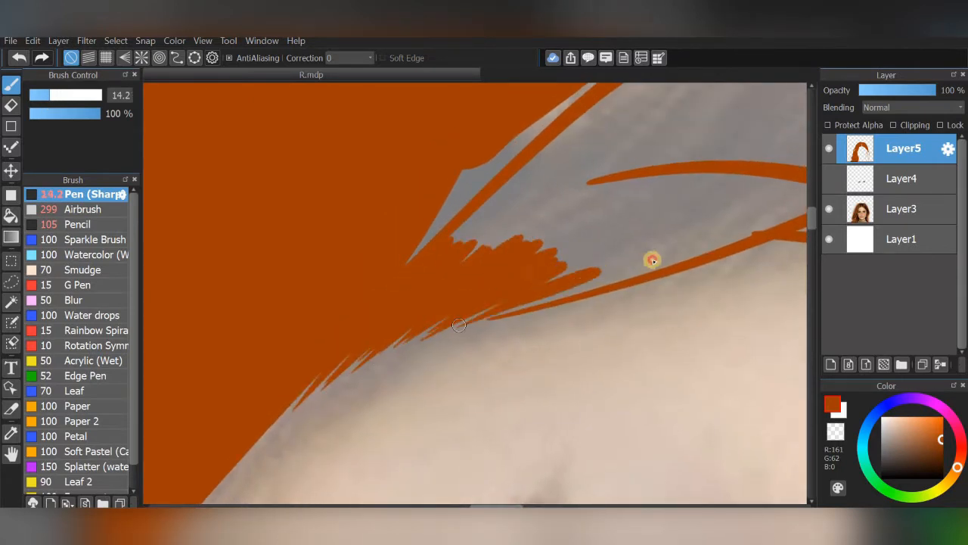
{"action": "left_click", "coordinate": [829, 209]}
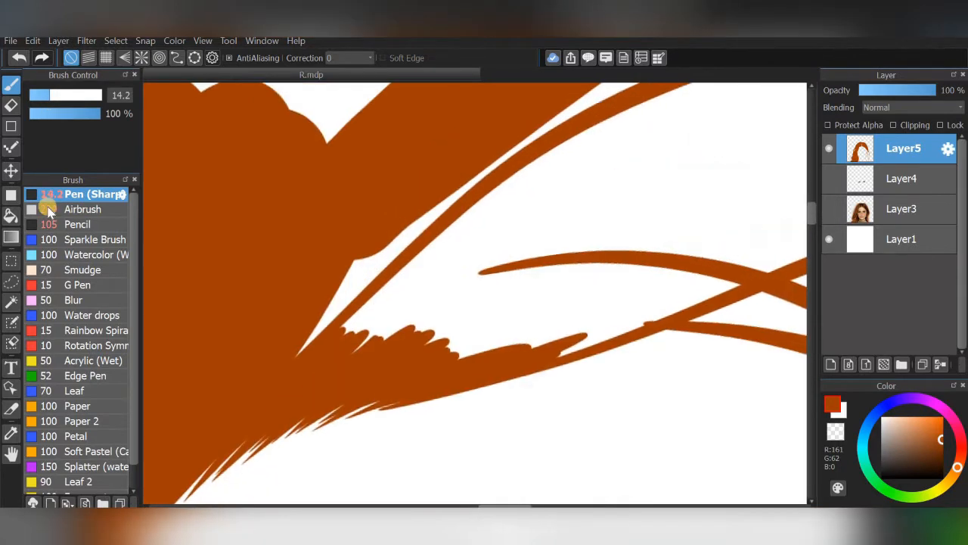
Step: Fill the hair around the ear with the Pencil at size 86, using a smaller size for the narrow wedge
{"action": "left_click", "coordinate": [76, 224]}
{"action": "left_click_drag", "start_coordinate": [87, 99], "coordinate": [96, 96]}
{"action": "mouse_move", "coordinate": [363, 288]}
{"action": "left_mouse_down"}
{"action": "mouse_move", "coordinate": [431, 238]}
{"action": "mouse_move", "coordinate": [471, 319]}
{"action": "mouse_move", "coordinate": [741, 234]}
{"action": "left_mouse_up"}
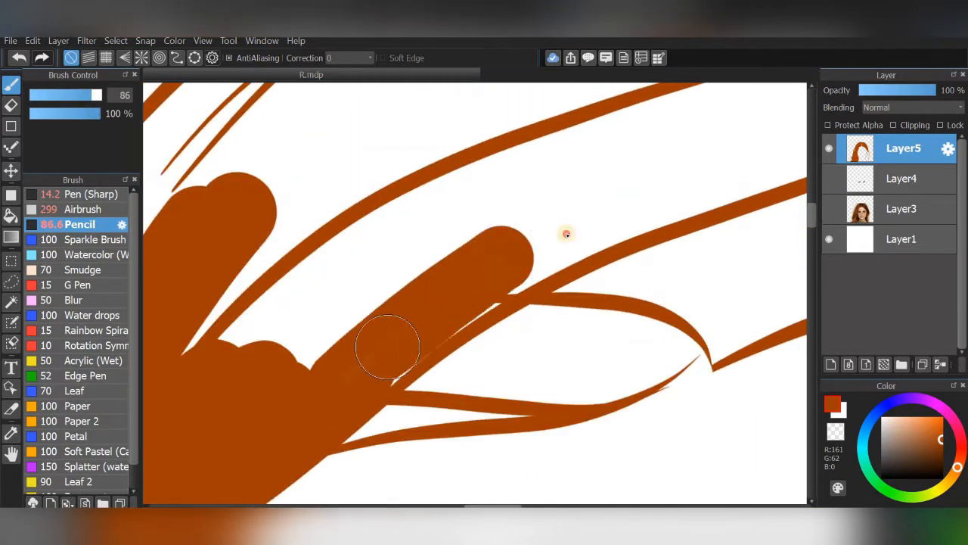
{"action": "left_click_drag", "start_coordinate": [385, 341], "coordinate": [759, 161]}
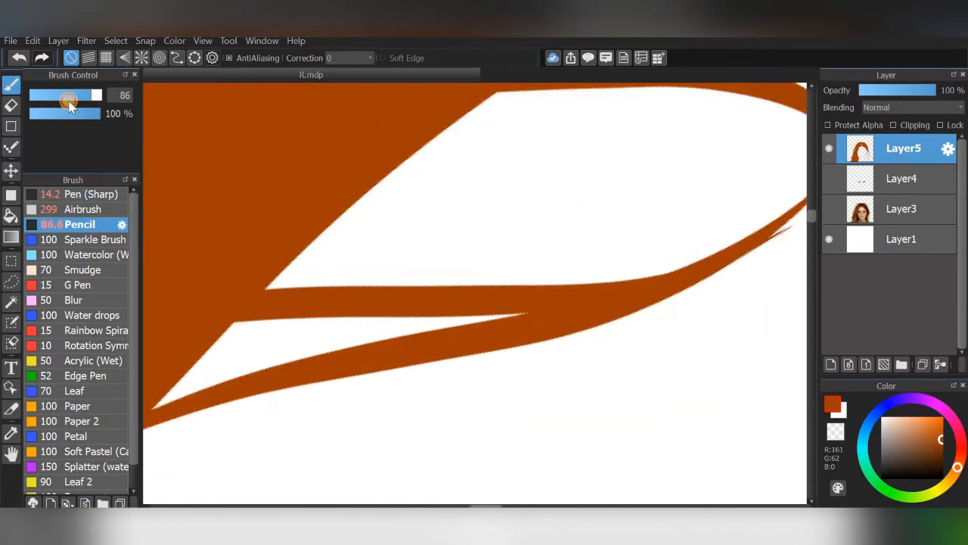
{"action": "left_click_drag", "start_coordinate": [96, 95], "coordinate": [70, 96]}
{"action": "left_click_drag", "start_coordinate": [348, 341], "coordinate": [159, 382]}
Step: Fill the wedge below the upper-left lock at size 37 and the left wave beneath it at sizes 232 and 64
{"action": "left_click_drag", "start_coordinate": [507, 256], "coordinate": [563, 261]}
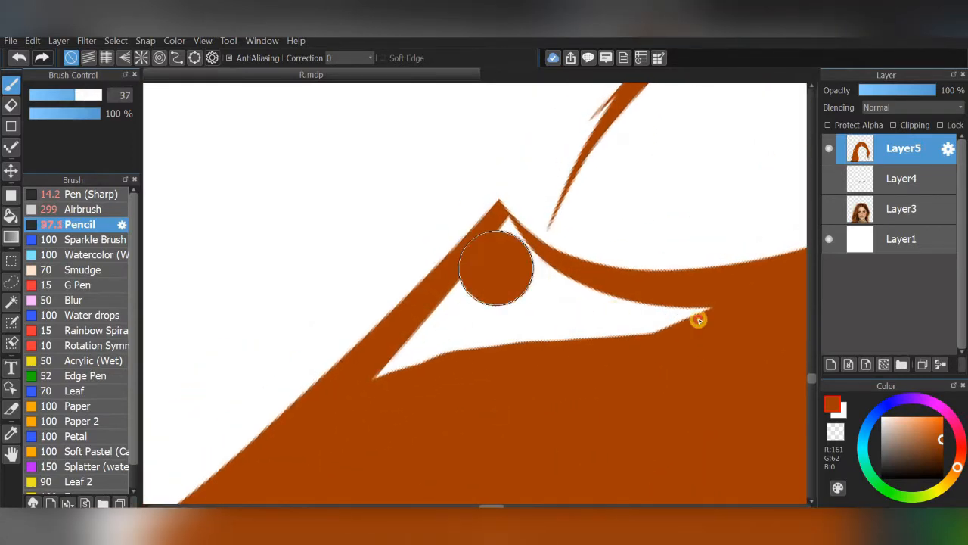
{"action": "mouse_move", "coordinate": [699, 320]}
{"action": "left_mouse_down"}
{"action": "mouse_move", "coordinate": [491, 302]}
{"action": "mouse_move", "coordinate": [389, 431]}
{"action": "left_mouse_up"}
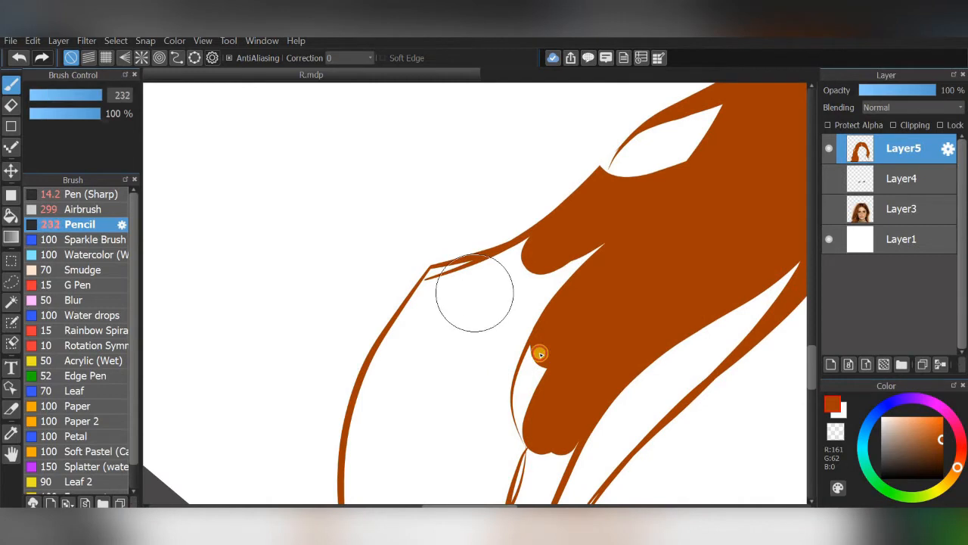
{"action": "mouse_move", "coordinate": [538, 350]}
{"action": "left_mouse_down"}
{"action": "mouse_move", "coordinate": [432, 346]}
{"action": "mouse_move", "coordinate": [476, 253]}
{"action": "left_mouse_up"}
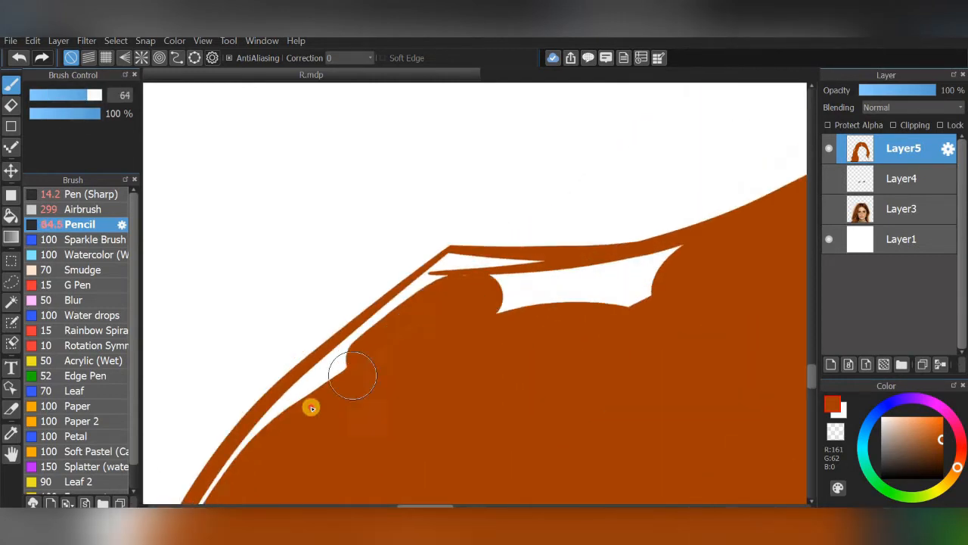
{"action": "left_click_drag", "start_coordinate": [352, 375], "coordinate": [277, 417]}
{"action": "left_click_drag", "start_coordinate": [530, 280], "coordinate": [681, 266]}
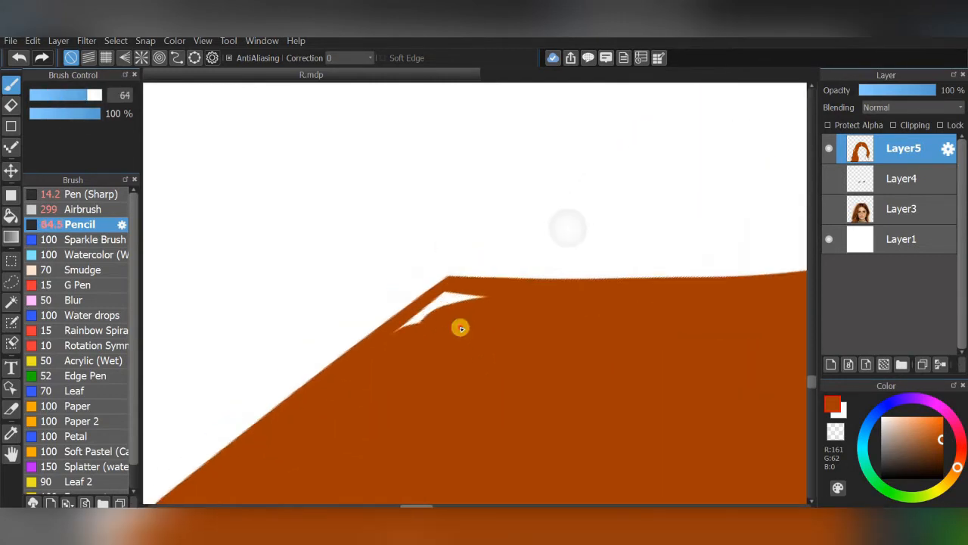
{"action": "mouse_move", "coordinate": [454, 314]}
{"action": "left_mouse_down"}
{"action": "mouse_move", "coordinate": [374, 369]}
{"action": "mouse_move", "coordinate": [630, 227]}
{"action": "left_mouse_up"}
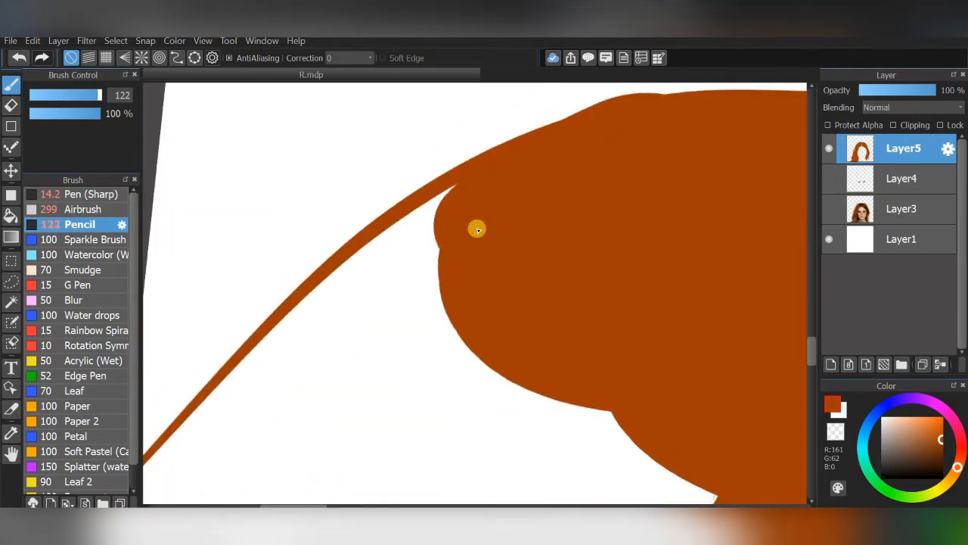
Step: Fill the lower-left hair down to the canvas edge with the Pencil at size 122
{"action": "left_click_drag", "start_coordinate": [476, 229], "coordinate": [545, 184]}
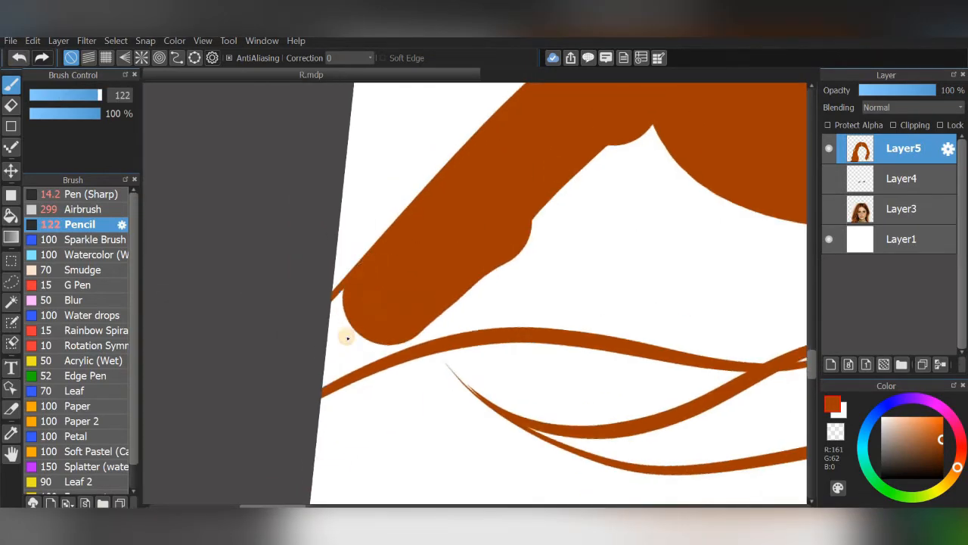
{"action": "left_click_drag", "start_coordinate": [346, 335], "coordinate": [467, 287]}
{"action": "mouse_move", "coordinate": [576, 267]}
{"action": "left_mouse_down"}
{"action": "mouse_move", "coordinate": [681, 287]}
{"action": "mouse_move", "coordinate": [756, 190]}
{"action": "left_mouse_up"}
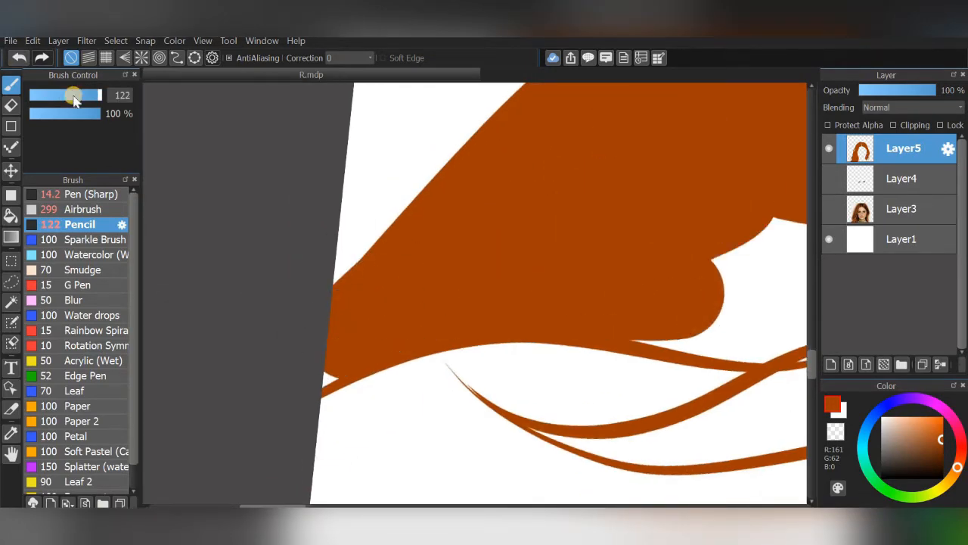
Step: Fill the lower-right lock with the Pencil at size 103, then its narrow tip at 32 and the last gaps at 12.3
{"action": "left_click_drag", "start_coordinate": [69, 95], "coordinate": [74, 95]}
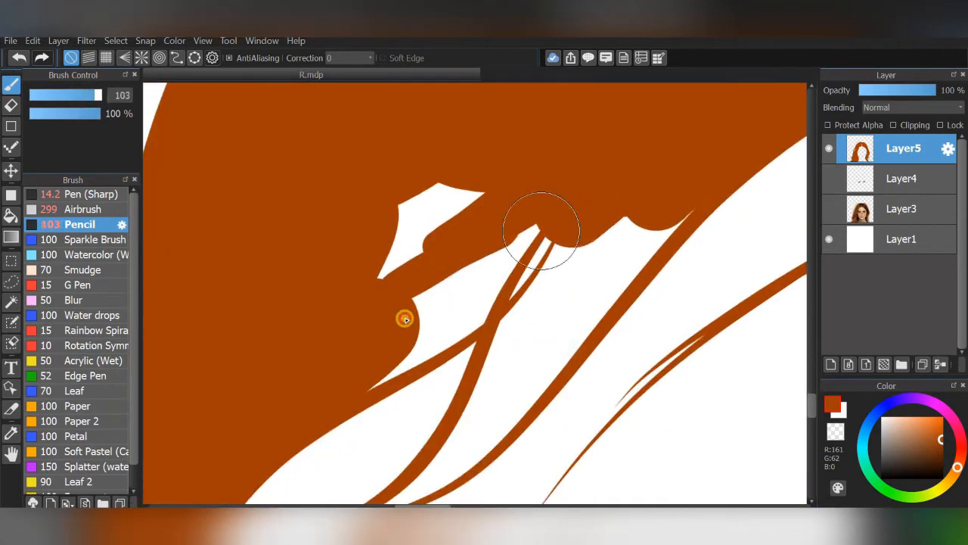
{"action": "mouse_move", "coordinate": [541, 222]}
{"action": "left_mouse_down"}
{"action": "mouse_move", "coordinate": [484, 280]}
{"action": "mouse_move", "coordinate": [516, 320]}
{"action": "left_mouse_up"}
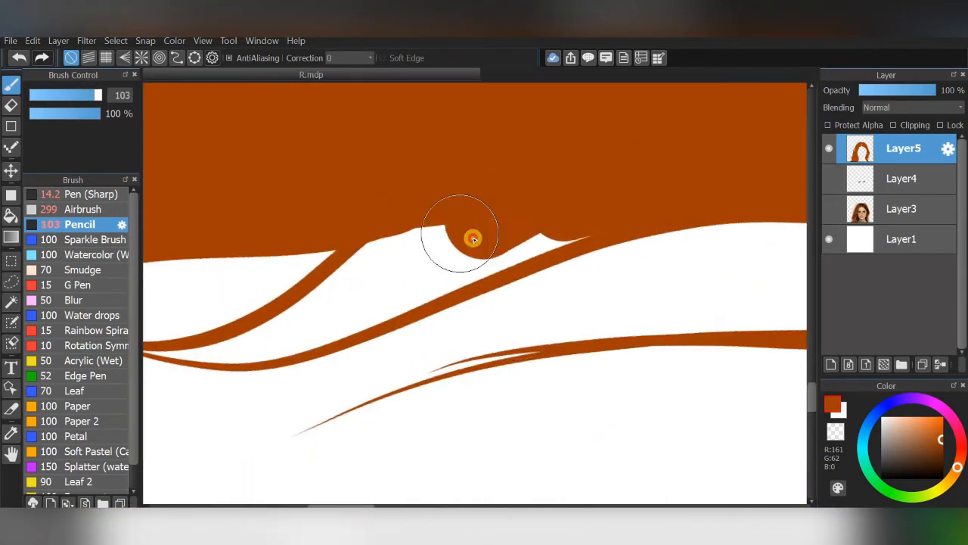
{"action": "left_click_drag", "start_coordinate": [472, 238], "coordinate": [568, 208]}
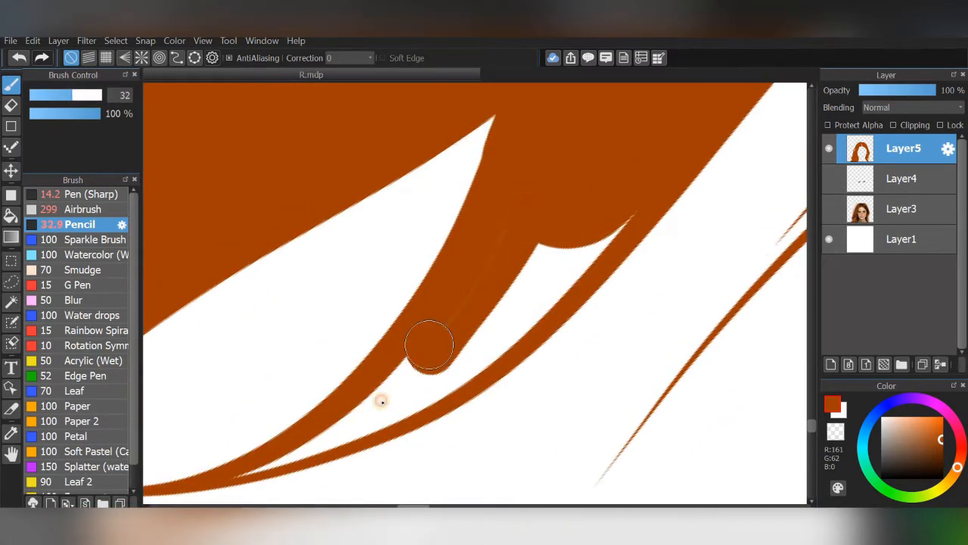
{"action": "left_click_drag", "start_coordinate": [428, 341], "coordinate": [504, 328]}
{"action": "left_click_drag", "start_coordinate": [97, 95], "coordinate": [47, 98]}
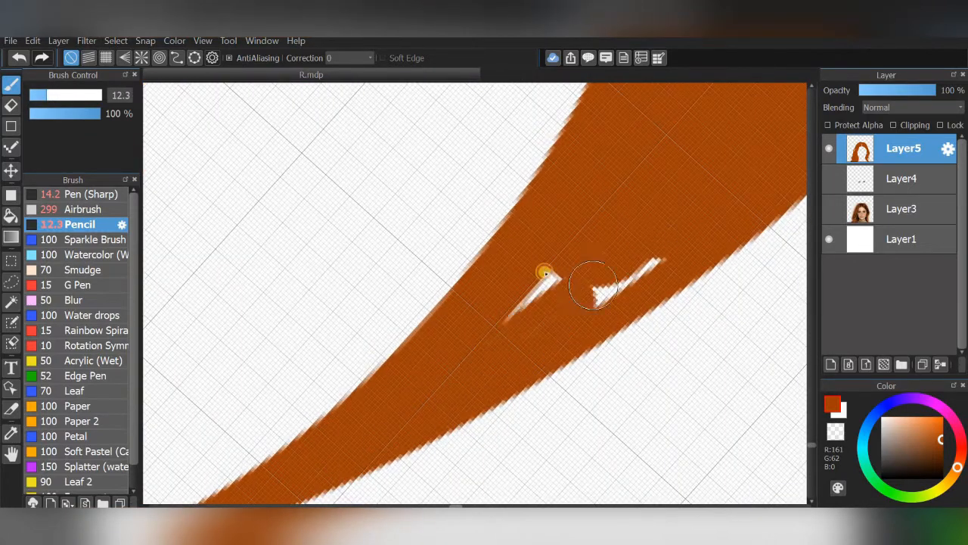
{"action": "left_click_drag", "start_coordinate": [544, 270], "coordinate": [566, 318]}
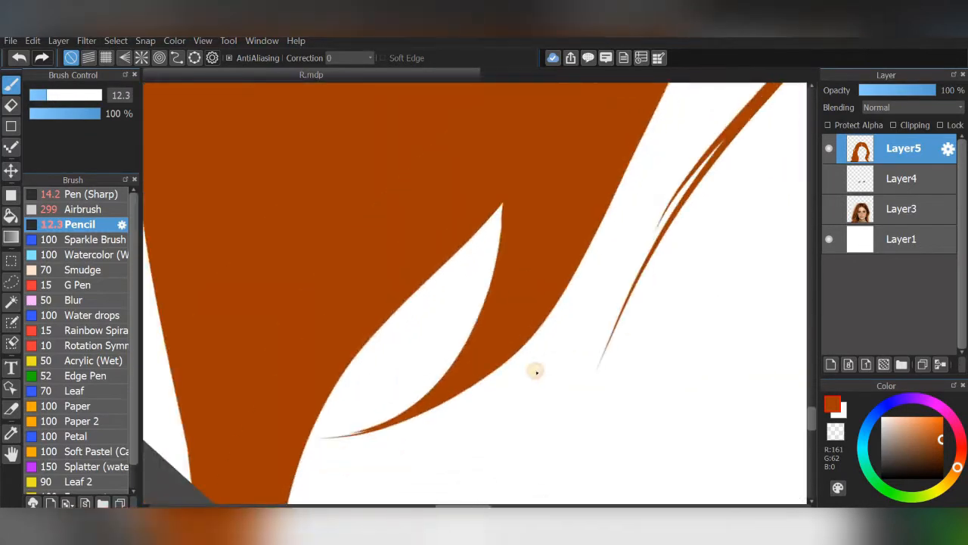
Step: Add a new layer directly above Layer4 and make the photo on Layer3 visible
{"action": "scroll", "coordinate": [536, 370], "scroll_direction": "down", "scroll_amount": 5}
{"action": "key", "text": "Left"}
{"action": "key", "text": "Left"}
{"action": "key", "text": "Left"}
{"action": "key", "text": "Left"}
{"action": "key", "text": "Left"}
{"action": "key", "text": "Left"}
{"action": "key", "text": "Left"}
{"action": "key", "text": "Left"}
{"action": "key", "text": "Left"}
{"action": "left_click_drag", "start_coordinate": [592, 252], "coordinate": [648, 406]}
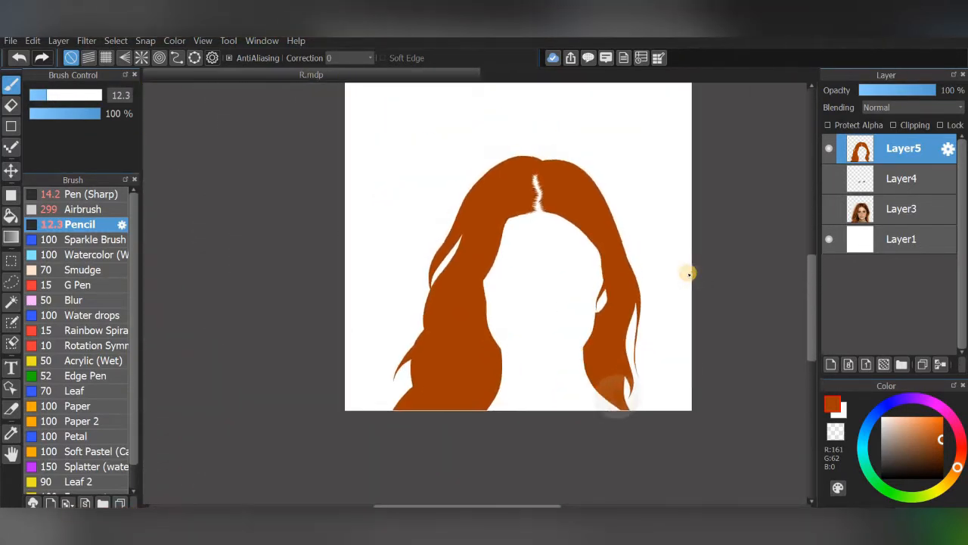
{"action": "left_click", "coordinate": [831, 206]}
{"action": "left_click", "coordinate": [831, 207]}
{"action": "left_click", "coordinate": [891, 184]}
{"action": "left_click", "coordinate": [831, 364]}
{"action": "left_click", "coordinate": [870, 242]}
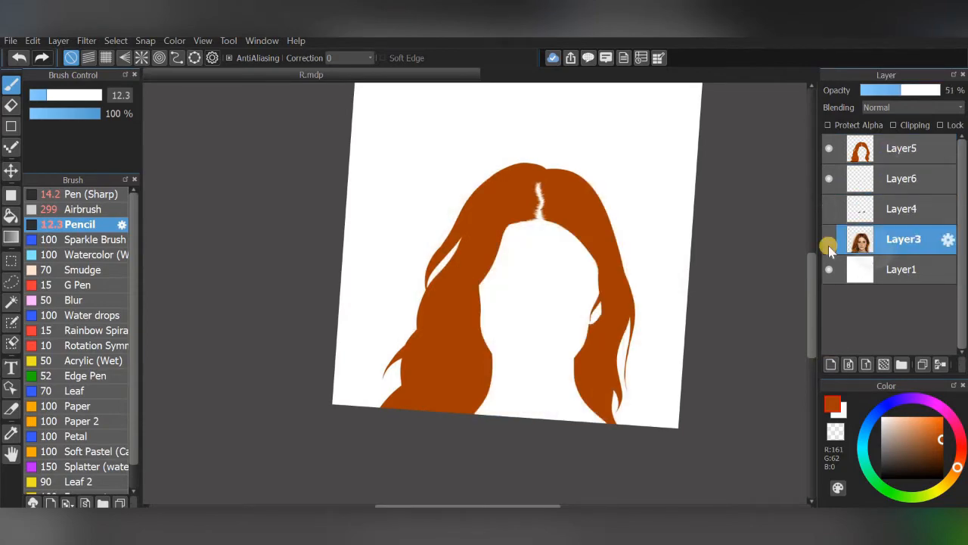
{"action": "left_click", "coordinate": [828, 239]}
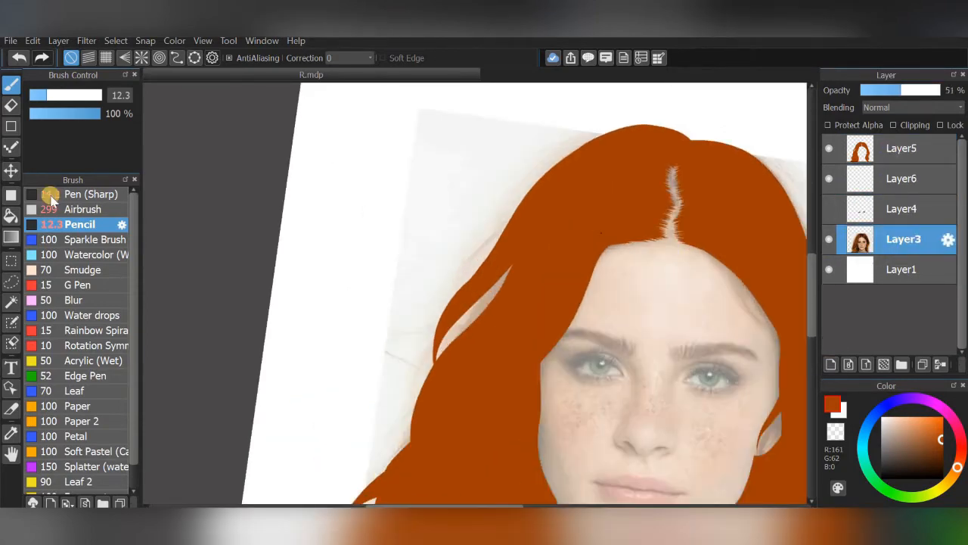
Step: Draw fine stray strands along the crown and left hair outline on Layer6 using Pen (Sharp) at size 7
{"action": "left_click", "coordinate": [50, 199]}
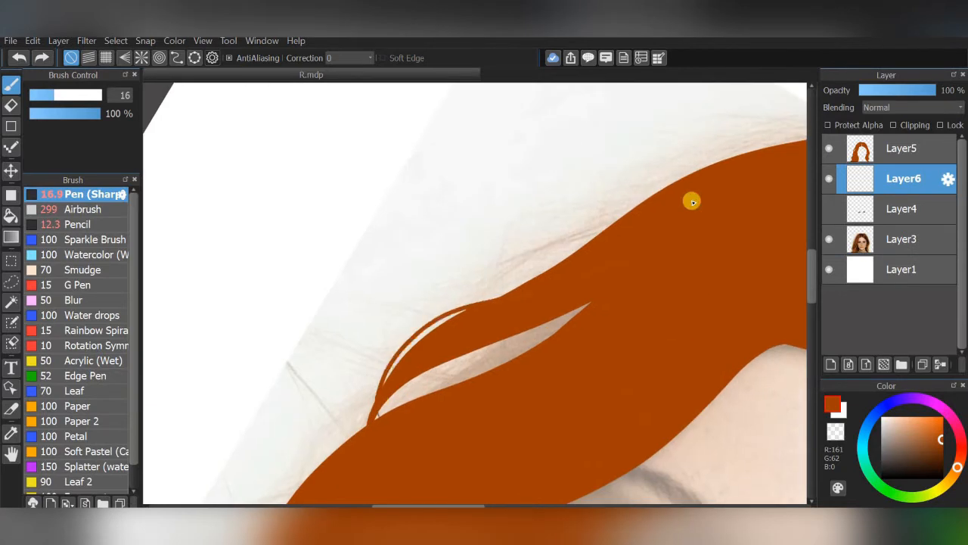
{"action": "mouse_move", "coordinate": [435, 326]}
{"action": "left_mouse_down"}
{"action": "mouse_move", "coordinate": [400, 353]}
{"action": "mouse_move", "coordinate": [370, 420]}
{"action": "left_mouse_up"}
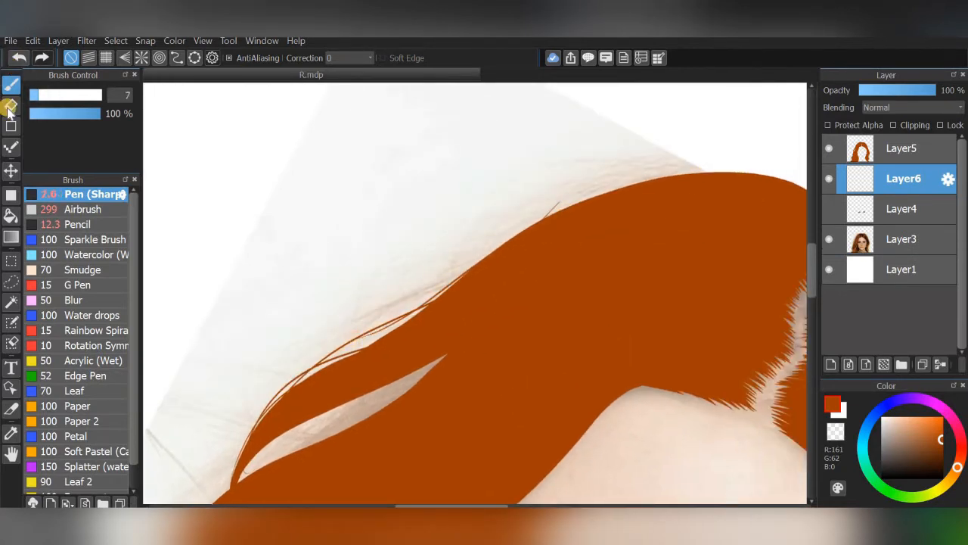
{"action": "key", "text": "b"}
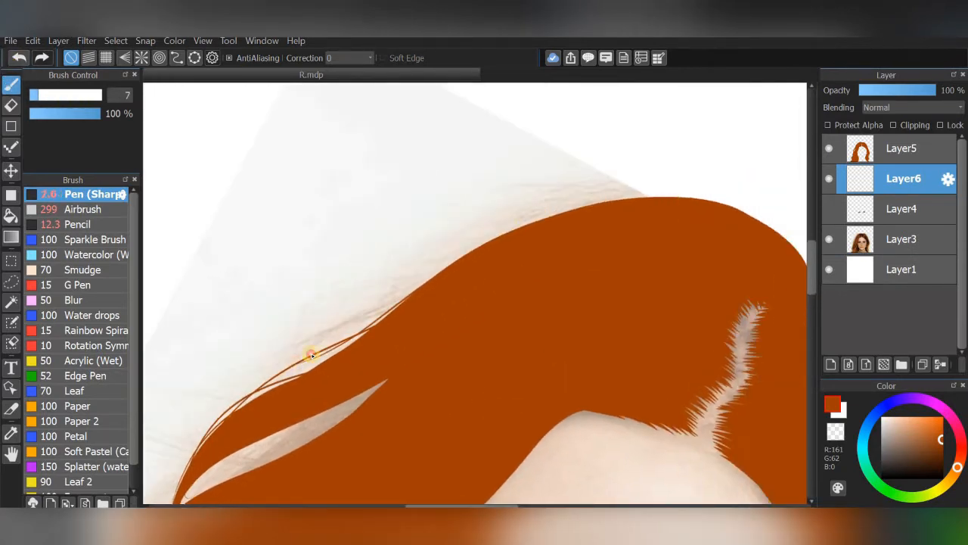
{"action": "left_click_drag", "start_coordinate": [313, 346], "coordinate": [512, 268]}
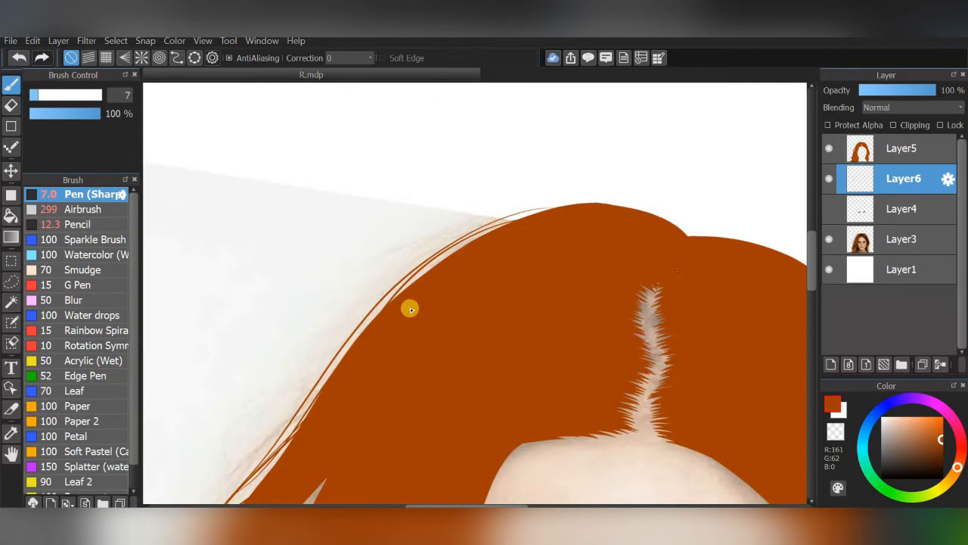
{"action": "left_click_drag", "start_coordinate": [409, 308], "coordinate": [643, 202]}
{"action": "left_click_drag", "start_coordinate": [302, 423], "coordinate": [653, 194]}
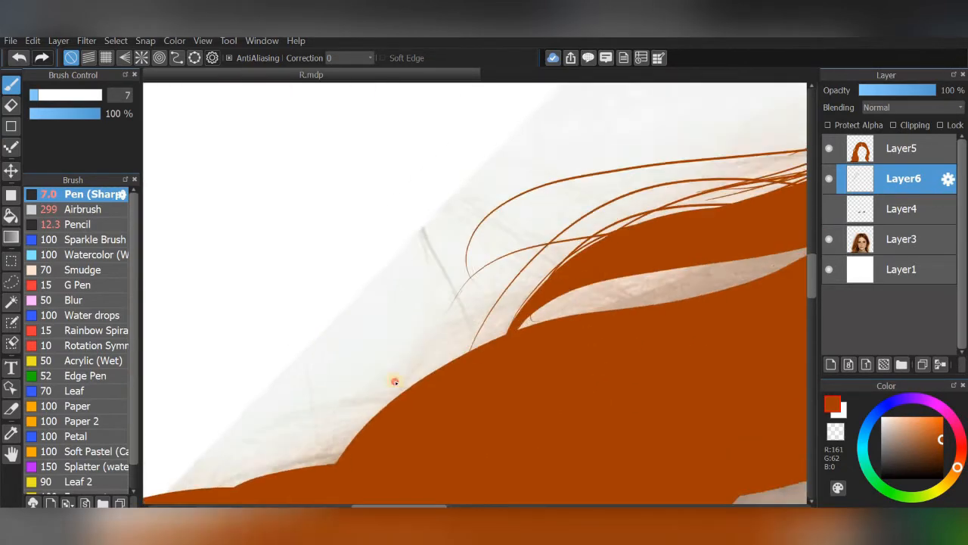
{"action": "left_click_drag", "start_coordinate": [355, 431], "coordinate": [460, 320]}
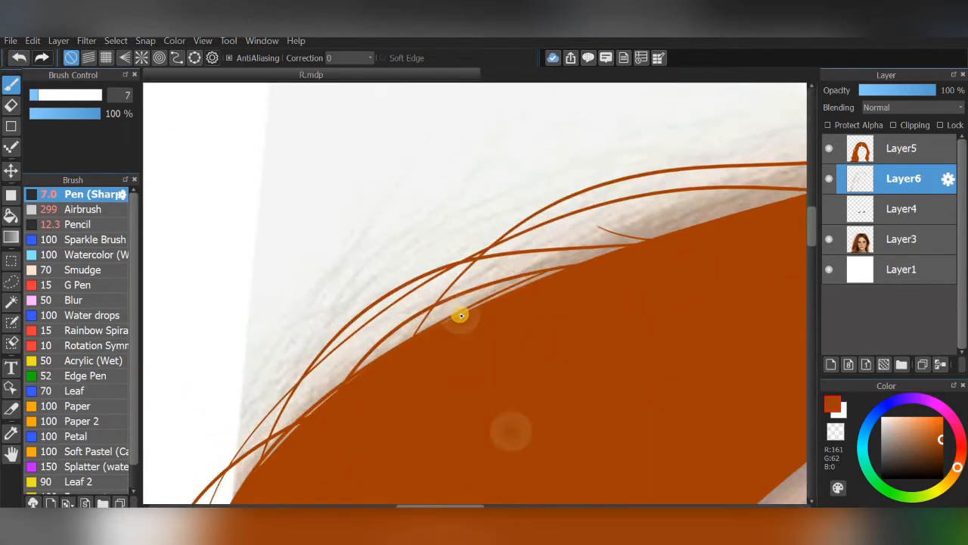
Step: Erase the short stray mark on the right outline and draw fine flyaway strands around the lower-right locks
{"action": "key", "text": "e"}
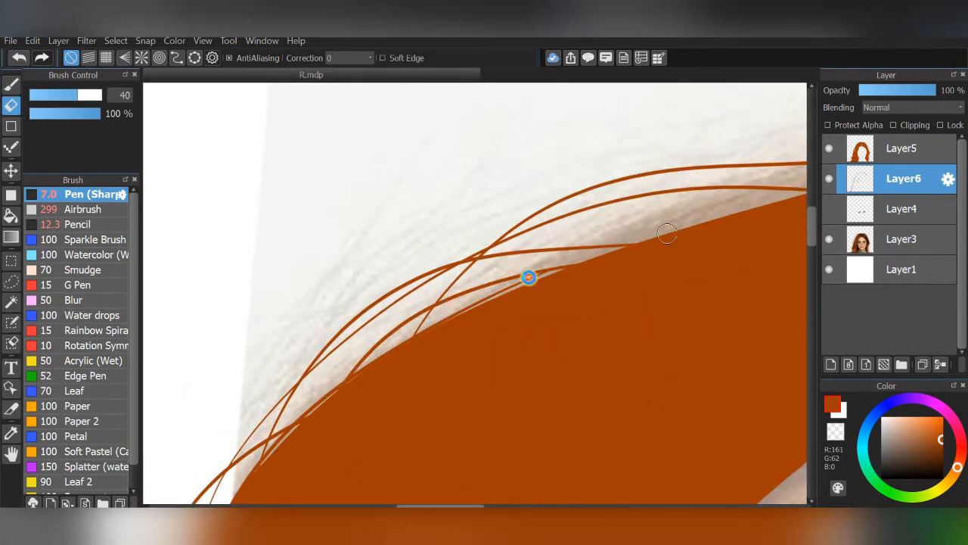
{"action": "key", "text": "b"}
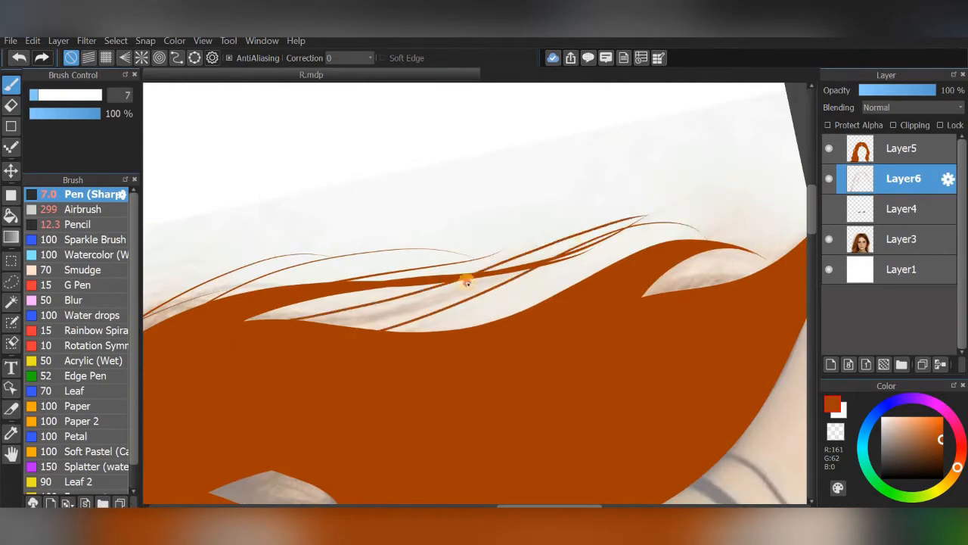
{"action": "key", "text": "ctrl+z"}
{"action": "left_click_drag", "start_coordinate": [216, 314], "coordinate": [502, 275]}
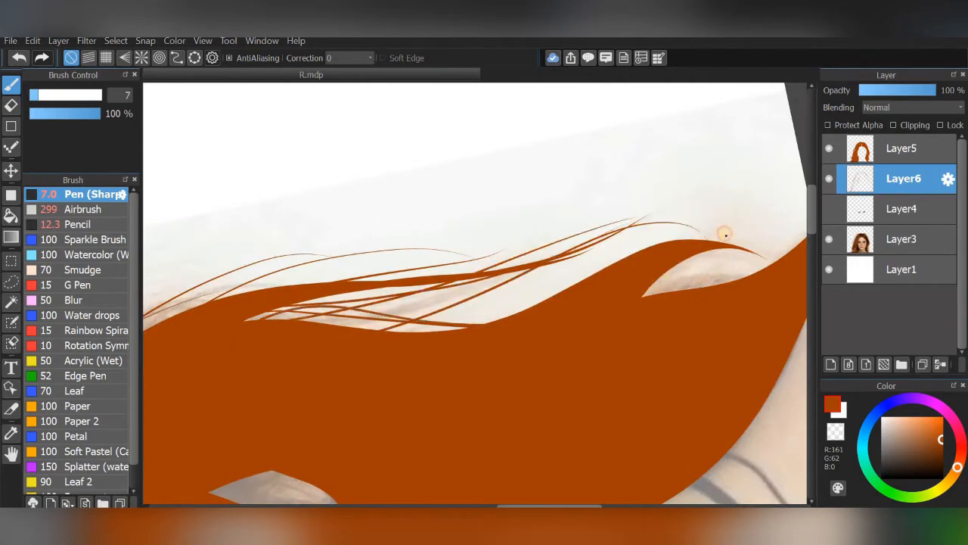
{"action": "left_click_drag", "start_coordinate": [499, 319], "coordinate": [734, 233]}
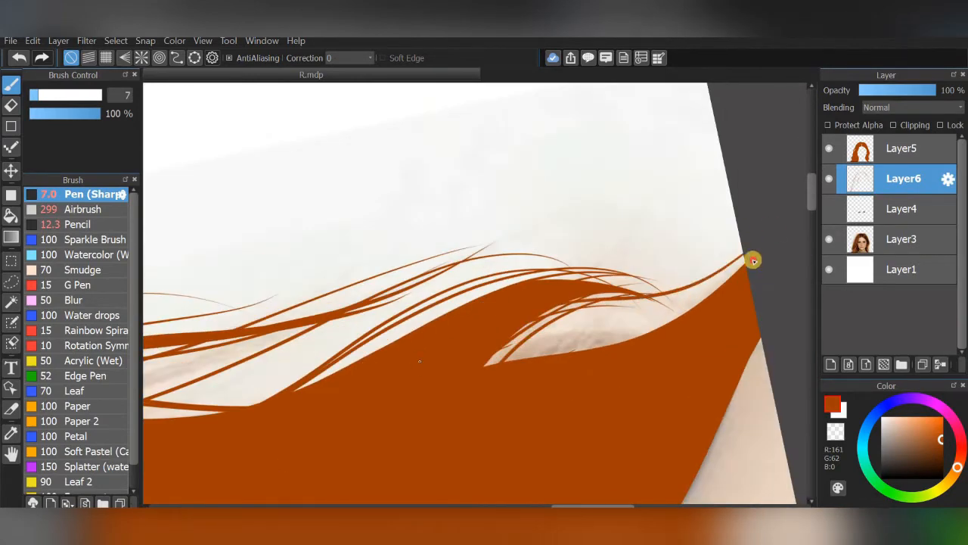
{"action": "left_click_drag", "start_coordinate": [752, 259], "coordinate": [530, 342]}
{"action": "left_click_drag", "start_coordinate": [695, 300], "coordinate": [510, 355]}
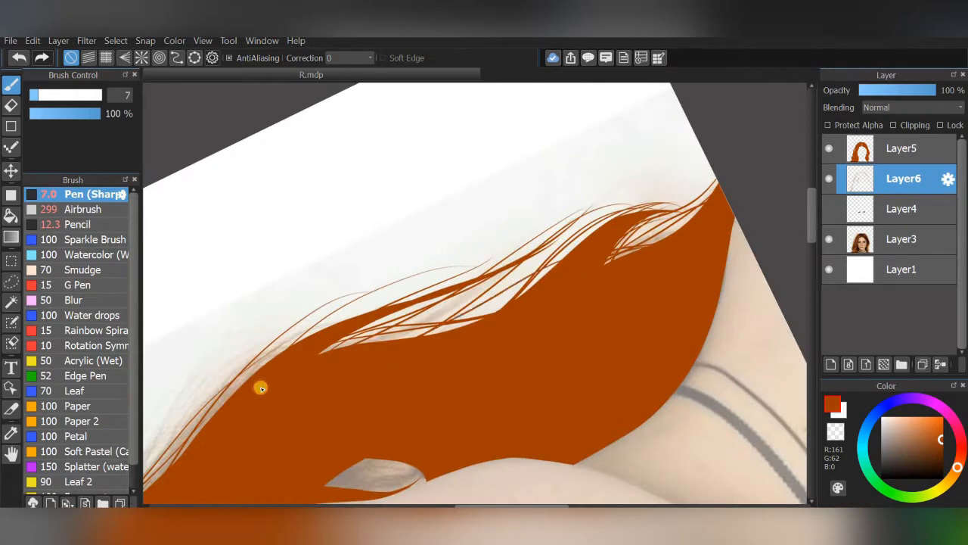
Step: Draw fine strands beside the ear and along the right hairline on Layer6 with Pen (Sharp) at size 7
{"action": "mouse_move", "coordinate": [655, 227]}
{"action": "left_mouse_down"}
{"action": "mouse_move", "coordinate": [535, 270]}
{"action": "mouse_move", "coordinate": [503, 311]}
{"action": "left_mouse_up"}
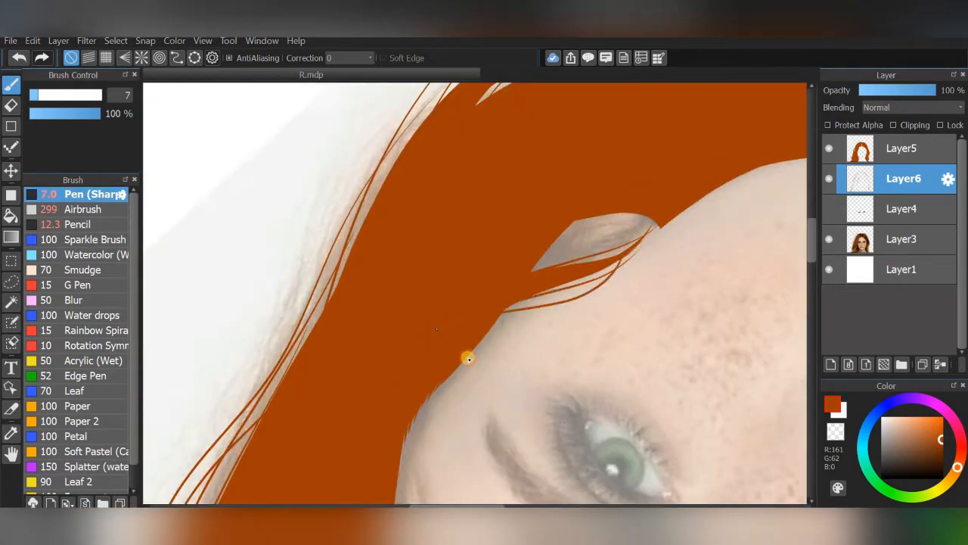
{"action": "key", "text": "e"}
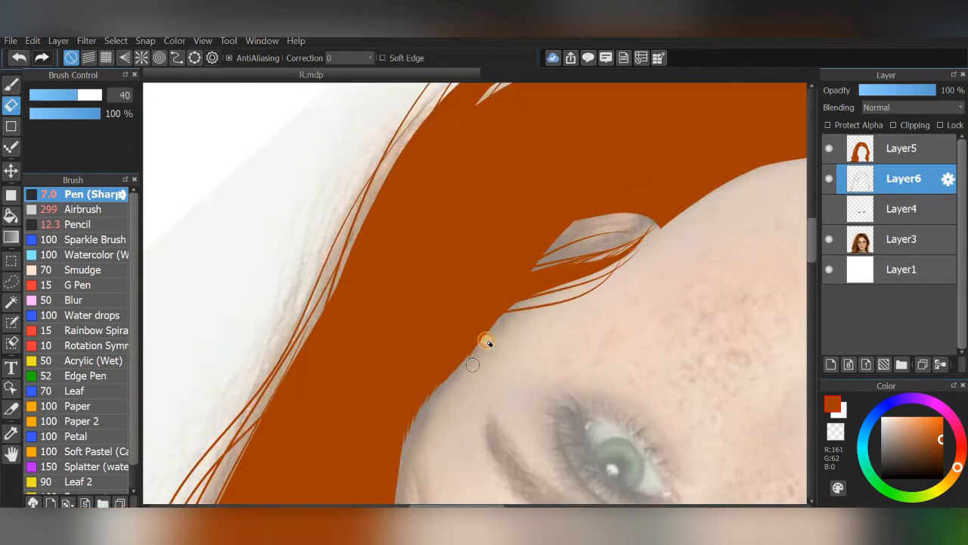
{"action": "left_click", "coordinate": [9, 85]}
{"action": "left_click_drag", "start_coordinate": [728, 258], "coordinate": [555, 278]}
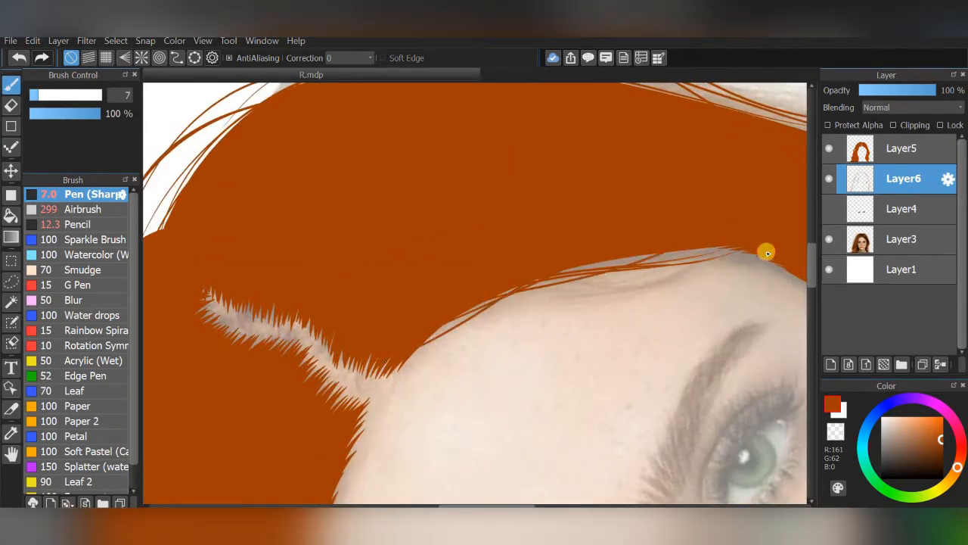
Step: Draw very fine loose strands along the left forehead hairline on Layer6 with Pen (Sharp) at size 2.3
{"action": "scroll", "coordinate": [670, 245], "scroll_direction": "down", "scroll_amount": 5}
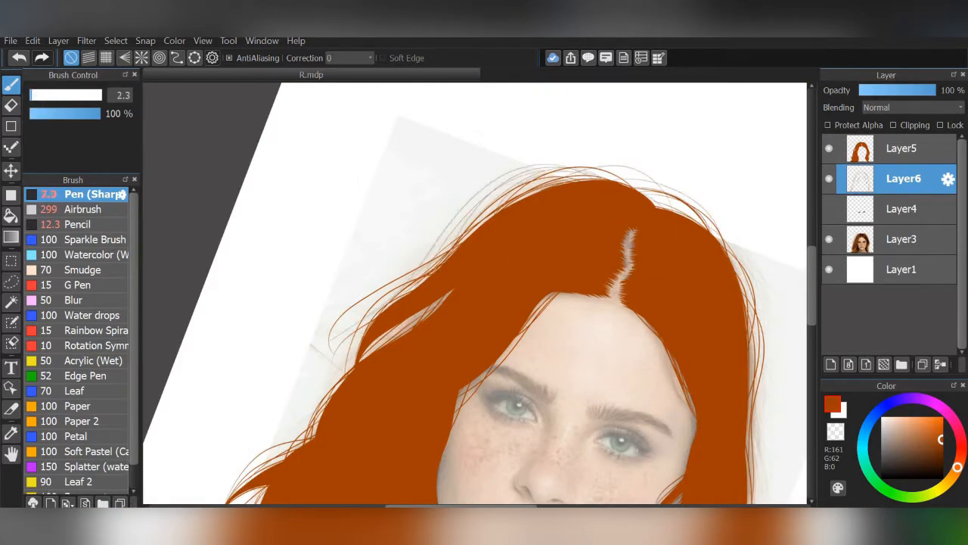
{"action": "scroll", "coordinate": [597, 202], "scroll_direction": "down", "scroll_amount": 2}
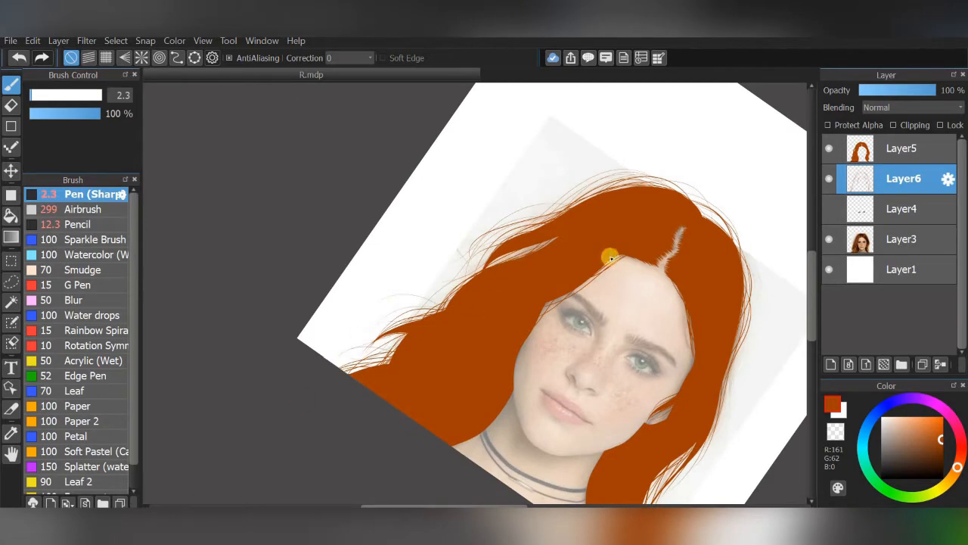
{"action": "scroll", "coordinate": [609, 258], "scroll_direction": "up", "scroll_amount": 5}
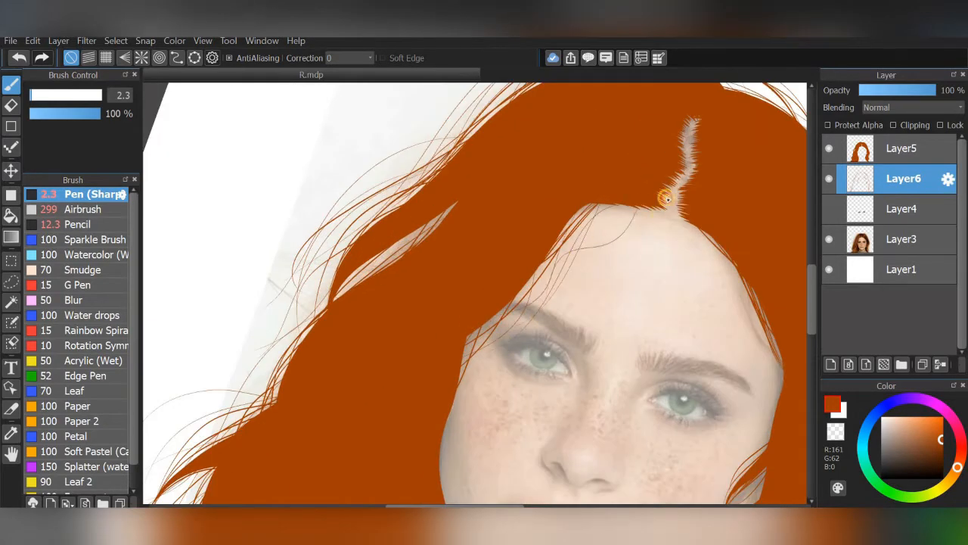
{"action": "left_click_drag", "start_coordinate": [634, 215], "coordinate": [567, 246]}
{"action": "scroll", "coordinate": [627, 220], "scroll_direction": "down", "scroll_amount": 4}
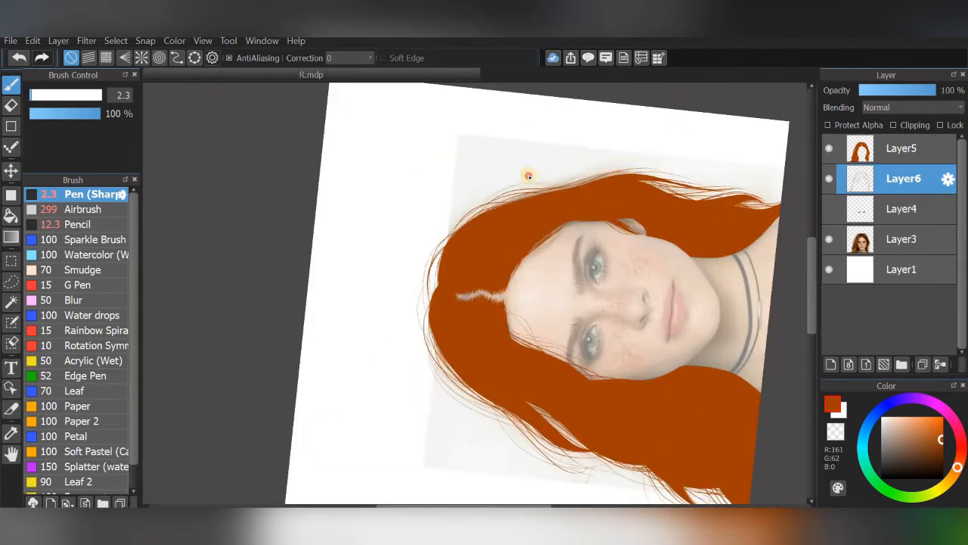
Step: Draw long, very fine flyaway strands along the hair outline on the ear side at brush size 2.3
{"action": "scroll", "coordinate": [610, 190], "scroll_direction": "up", "scroll_amount": 3}
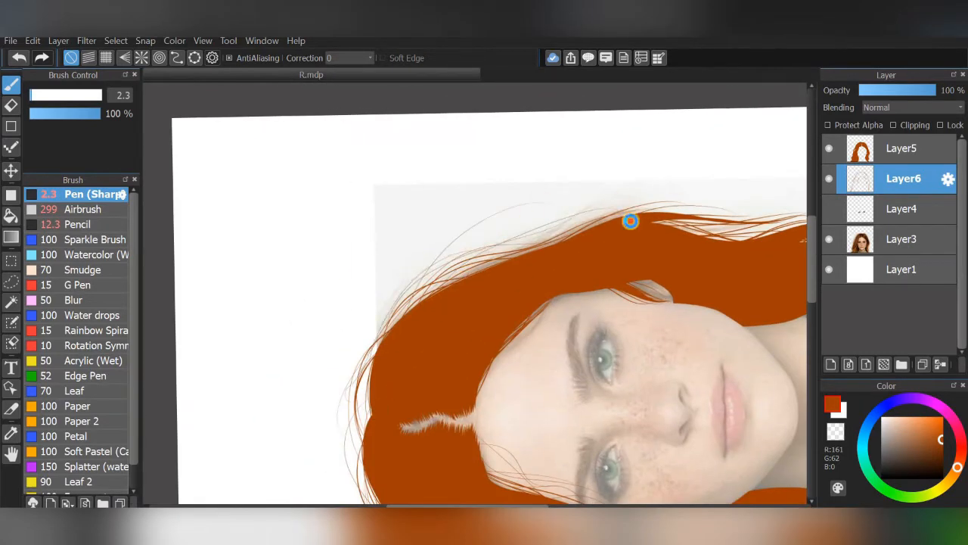
{"action": "left_click_drag", "start_coordinate": [478, 255], "coordinate": [632, 212]}
{"action": "scroll", "coordinate": [303, 331], "scroll_direction": "up", "scroll_amount": 3}
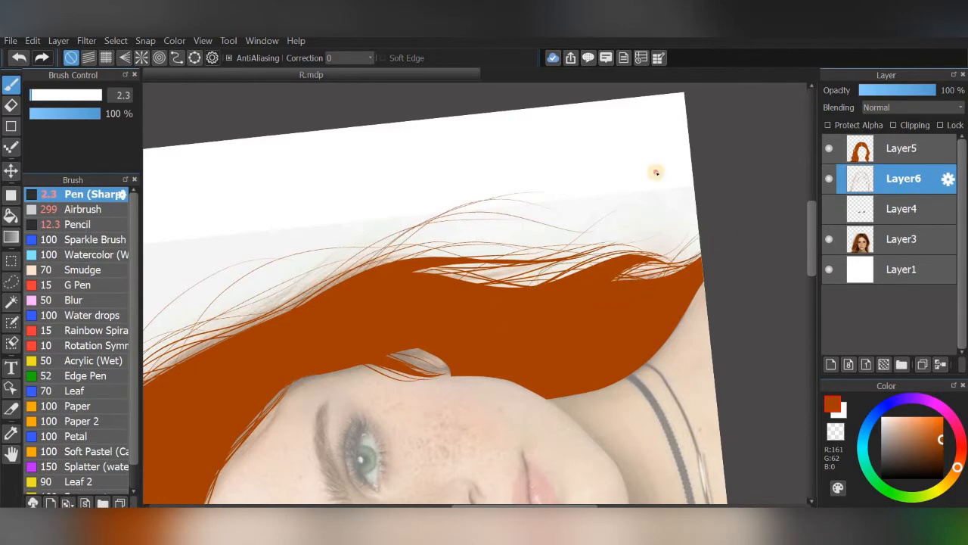
{"action": "scroll", "coordinate": [656, 172], "scroll_direction": "down", "scroll_amount": 4}
Step: Hide Layer3 and Layer1, and merge the visible hair layers into a single layer
{"action": "left_click", "coordinate": [829, 238]}
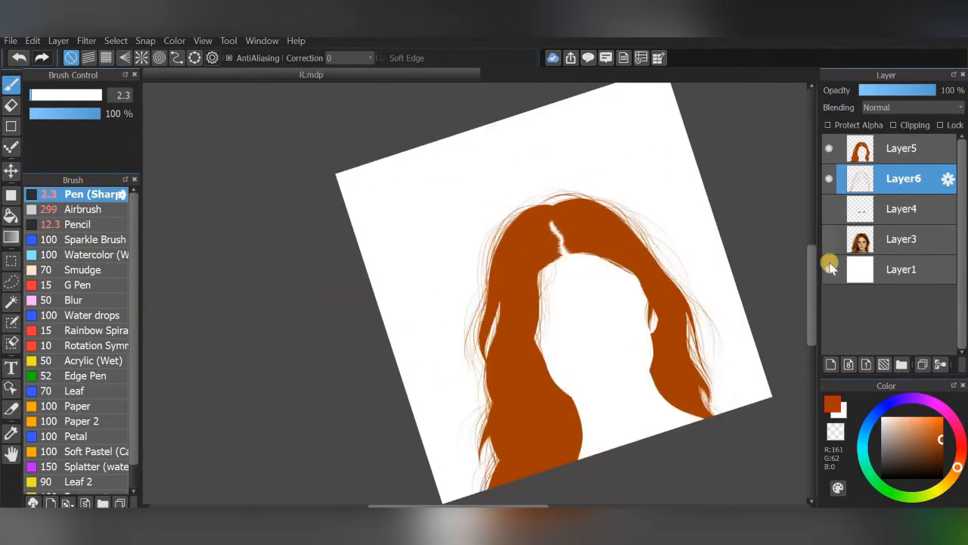
{"action": "left_click", "coordinate": [829, 268]}
{"action": "left_click", "coordinate": [58, 41]}
{"action": "left_click", "coordinate": [68, 282]}
{"action": "left_click", "coordinate": [526, 310]}
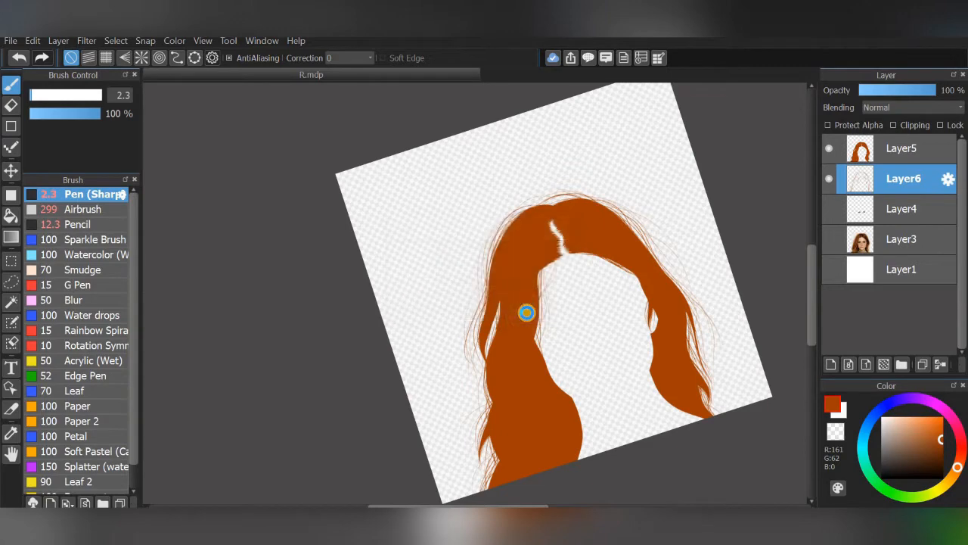
Step: Add a new layer between the merged hair layer and Layer4, with the photo on Layer3 visible
{"action": "scroll", "coordinate": [760, 245], "scroll_direction": "up", "scroll_amount": 3}
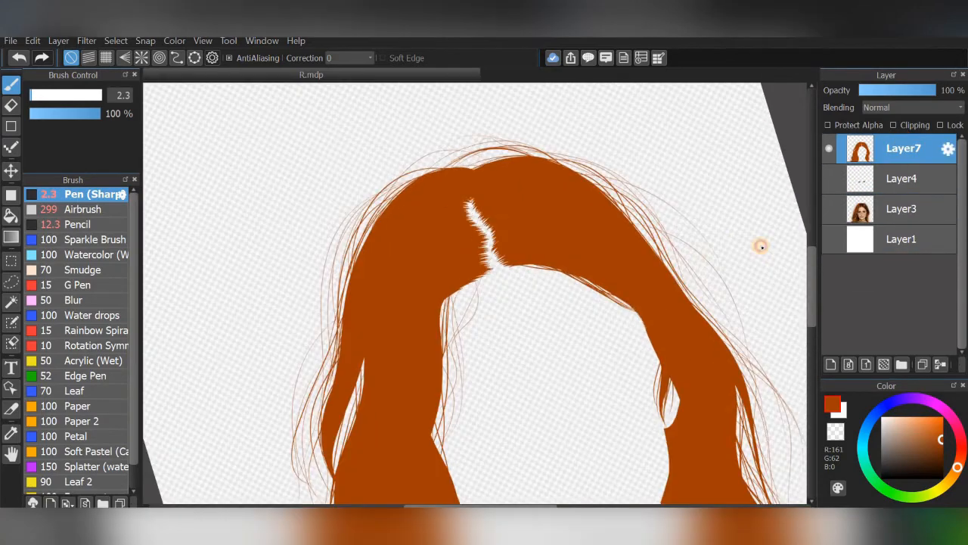
{"action": "scroll", "coordinate": [760, 245], "scroll_direction": "up", "scroll_amount": 2}
{"action": "left_click", "coordinate": [895, 176]}
{"action": "left_click", "coordinate": [831, 365]}
{"action": "left_click", "coordinate": [16, 58]}
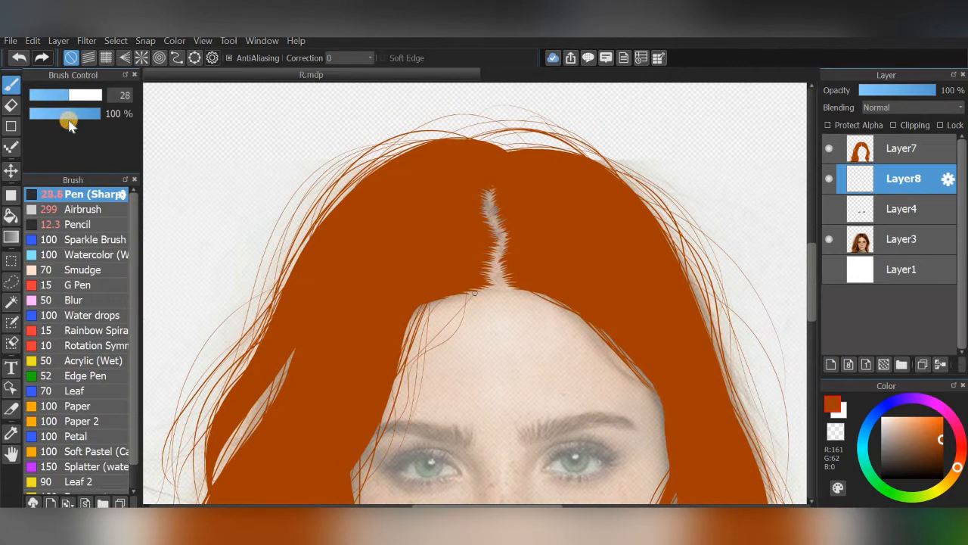
Step: Paint a faint curved tuft under the hairline just right of the parting with Pen (Sharp) at size 28 and 8% opacity
{"action": "left_click", "coordinate": [51, 115]}
{"action": "scroll", "coordinate": [596, 267], "scroll_direction": "up", "scroll_amount": 5}
{"action": "left_click_drag", "start_coordinate": [428, 280], "coordinate": [609, 238]}
{"action": "left_click", "coordinate": [35, 116]}
{"action": "key", "text": "ctrl+z"}
{"action": "mouse_move", "coordinate": [458, 317]}
{"action": "left_mouse_down"}
{"action": "mouse_move", "coordinate": [605, 270]}
{"action": "mouse_move", "coordinate": [519, 286]}
{"action": "mouse_move", "coordinate": [451, 264]}
{"action": "mouse_move", "coordinate": [600, 258]}
{"action": "mouse_move", "coordinate": [525, 307]}
{"action": "mouse_move", "coordinate": [606, 262]}
{"action": "mouse_move", "coordinate": [472, 333]}
{"action": "mouse_move", "coordinate": [603, 256]}
{"action": "mouse_move", "coordinate": [621, 279]}
{"action": "mouse_move", "coordinate": [526, 341]}
{"action": "mouse_move", "coordinate": [631, 288]}
{"action": "mouse_move", "coordinate": [608, 270]}
{"action": "mouse_move", "coordinate": [633, 256]}
{"action": "left_mouse_up"}
{"action": "scroll", "coordinate": [633, 256], "scroll_direction": "down", "scroll_amount": 3}
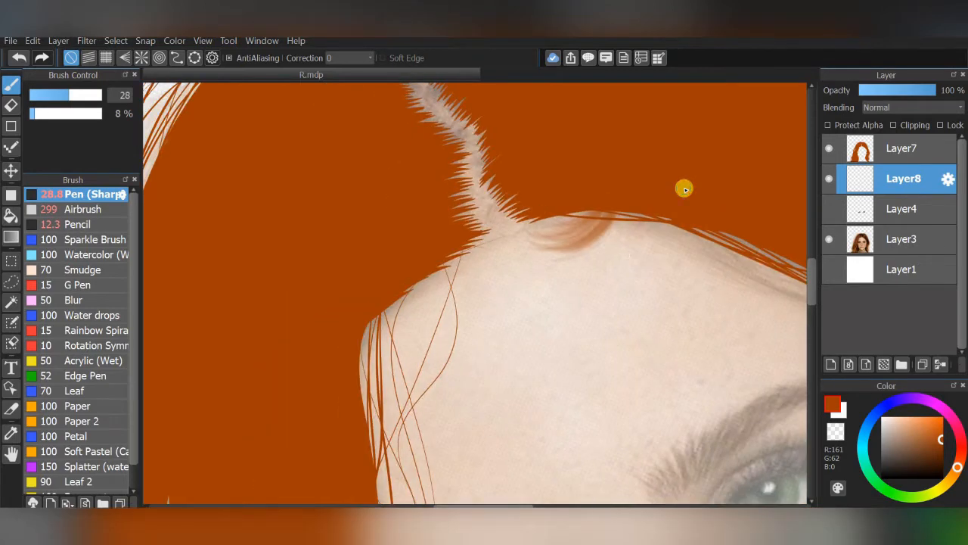
Step: Paint a matching faint tuft at the left forehead hairline on Layer8 at 8% opacity
{"action": "scroll", "coordinate": [683, 188], "scroll_direction": "up", "scroll_amount": 3}
{"action": "scroll", "coordinate": [700, 173], "scroll_direction": "down", "scroll_amount": 2}
{"action": "mouse_move", "coordinate": [378, 330]}
{"action": "left_mouse_down"}
{"action": "mouse_move", "coordinate": [535, 249]}
{"action": "mouse_move", "coordinate": [439, 302]}
{"action": "left_mouse_up"}
{"action": "scroll", "coordinate": [470, 276], "scroll_direction": "down", "scroll_amount": 1}
{"action": "left_click_drag", "start_coordinate": [416, 354], "coordinate": [447, 355]}
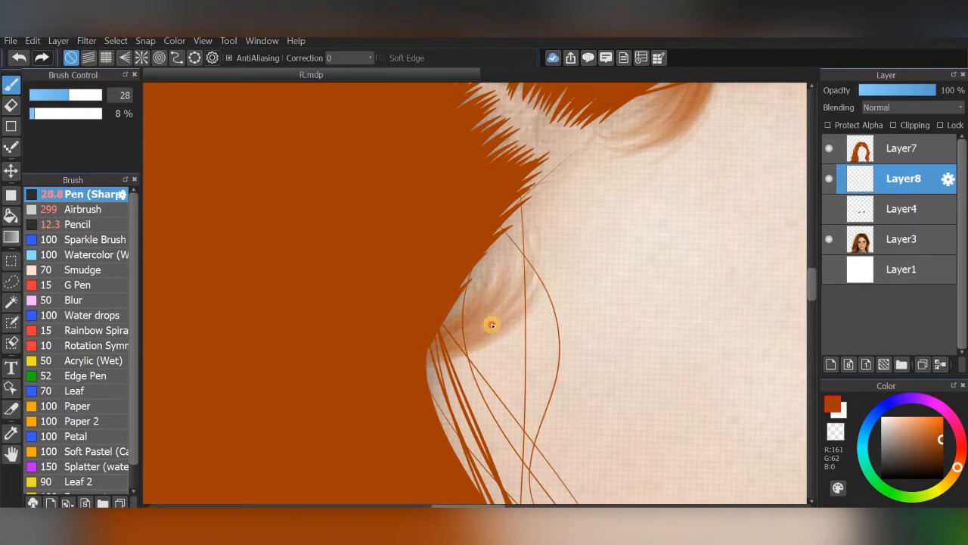
{"action": "scroll", "coordinate": [615, 288], "scroll_direction": "down", "scroll_amount": 3}
{"action": "scroll", "coordinate": [635, 268], "scroll_direction": "up", "scroll_amount": 2}
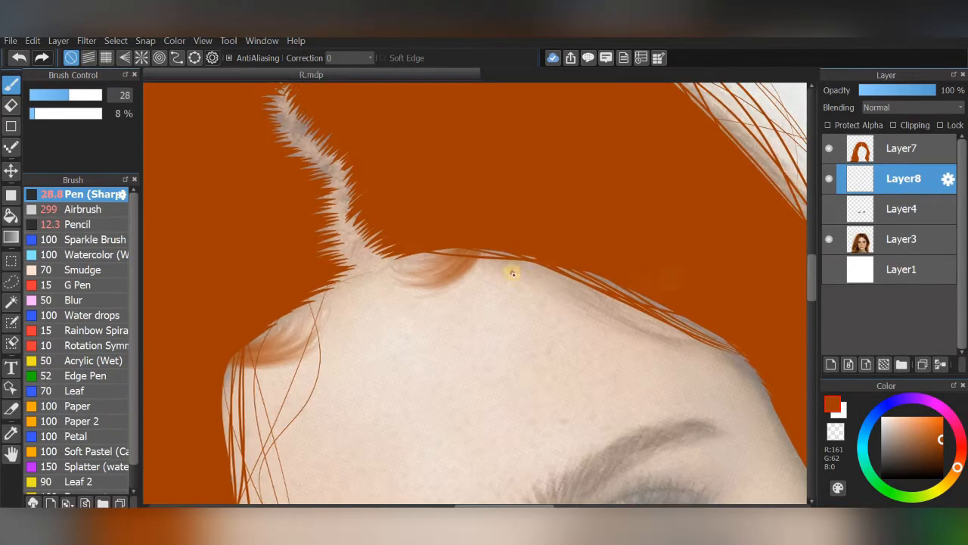
Step: Add another faint tuft farther along the right forehead hairline on Layer8
{"action": "scroll", "coordinate": [661, 361], "scroll_direction": "up", "scroll_amount": 3}
{"action": "left_click_drag", "start_coordinate": [637, 122], "coordinate": [656, 227]}
{"action": "left_click_drag", "start_coordinate": [667, 282], "coordinate": [512, 249]}
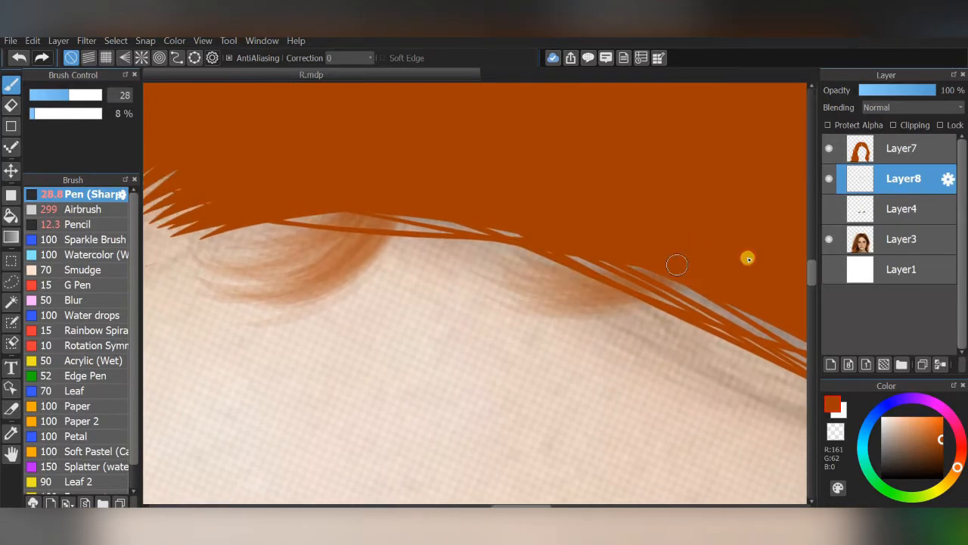
{"action": "scroll", "coordinate": [748, 259], "scroll_direction": "down", "scroll_amount": 3}
Step: Hide the photo on Layer3 and merge Layer8 with the hair layer using the merge of visible layers
{"action": "left_click", "coordinate": [829, 239]}
{"action": "scroll", "coordinate": [709, 220], "scroll_direction": "down", "scroll_amount": 3}
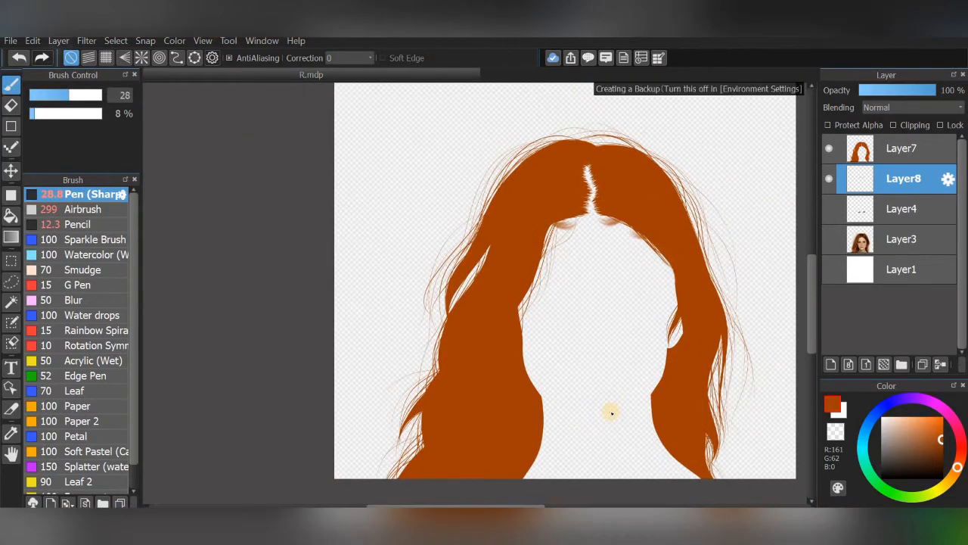
{"action": "left_click", "coordinate": [59, 40]}
{"action": "left_click", "coordinate": [61, 283]}
{"action": "left_click", "coordinate": [522, 309]}
Step: Hide the merged hair layer, then show and select Layer3 and set its opacity to 100%
{"action": "left_click_drag", "start_coordinate": [901, 239], "coordinate": [901, 140]}
{"action": "left_click", "coordinate": [831, 149]}
{"action": "left_click", "coordinate": [830, 209]}
{"action": "left_click", "coordinate": [884, 211]}
{"action": "left_click_drag", "start_coordinate": [900, 90], "coordinate": [938, 90]}
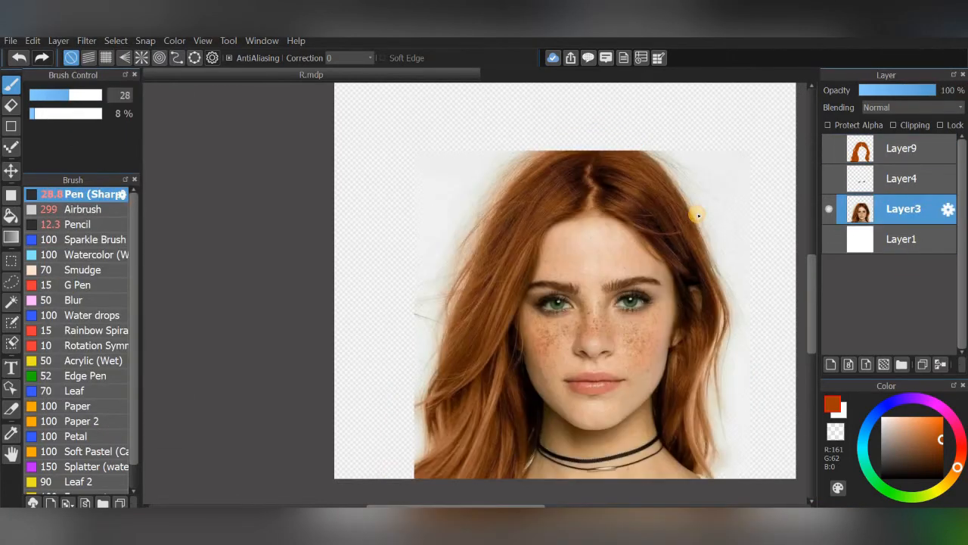
Step: Sample a dark tone from the photo's hair and adjust the brush colour to dark brown, RGB 63, 35, 0
{"action": "scroll", "coordinate": [696, 216], "scroll_direction": "up", "scroll_amount": 3}
{"action": "left_click", "coordinate": [565, 219], "text": "alt"}
{"action": "left_click_drag", "start_coordinate": [957, 483], "coordinate": [939, 464]}
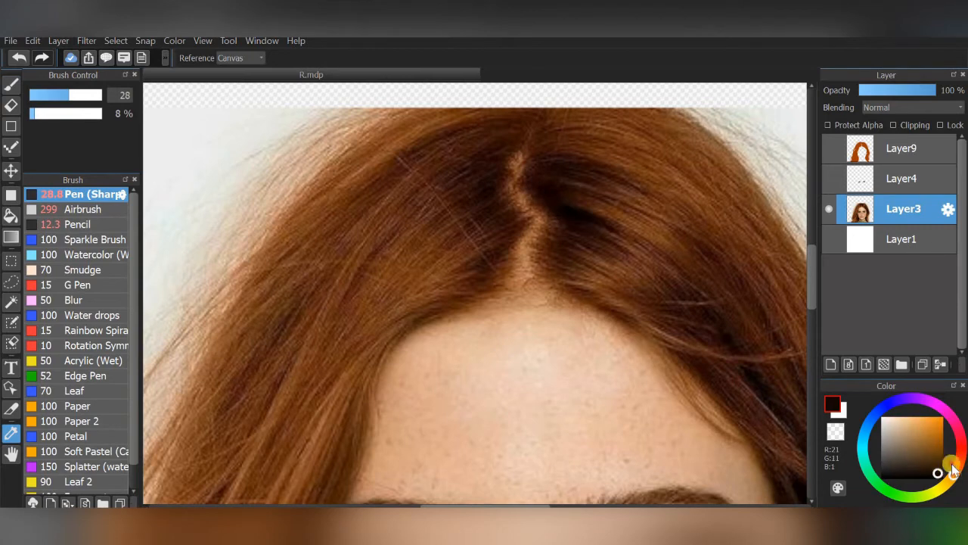
Step: Show and select Layer9, hide Layer3, and set the Pen (Sharp) brush to size 75
{"action": "left_click", "coordinate": [829, 149]}
{"action": "left_click", "coordinate": [892, 153]}
{"action": "left_click", "coordinate": [828, 209]}
{"action": "left_click", "coordinate": [9, 84]}
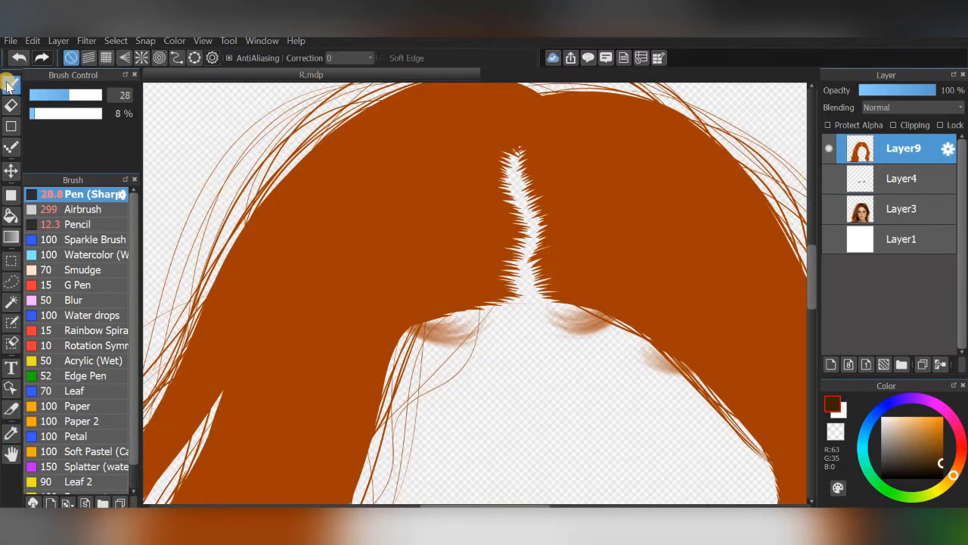
{"action": "left_click_drag", "start_coordinate": [77, 109], "coordinate": [78, 110]}
{"action": "scroll", "coordinate": [581, 280], "scroll_direction": "up", "scroll_amount": 3}
{"action": "left_click_drag", "start_coordinate": [403, 356], "coordinate": [609, 271]}
{"action": "mouse_move", "coordinate": [651, 308]}
{"action": "left_mouse_down"}
{"action": "mouse_move", "coordinate": [497, 383]}
{"action": "mouse_move", "coordinate": [416, 304]}
{"action": "left_mouse_up"}
{"action": "scroll", "coordinate": [590, 200], "scroll_direction": "down", "scroll_amount": 2}
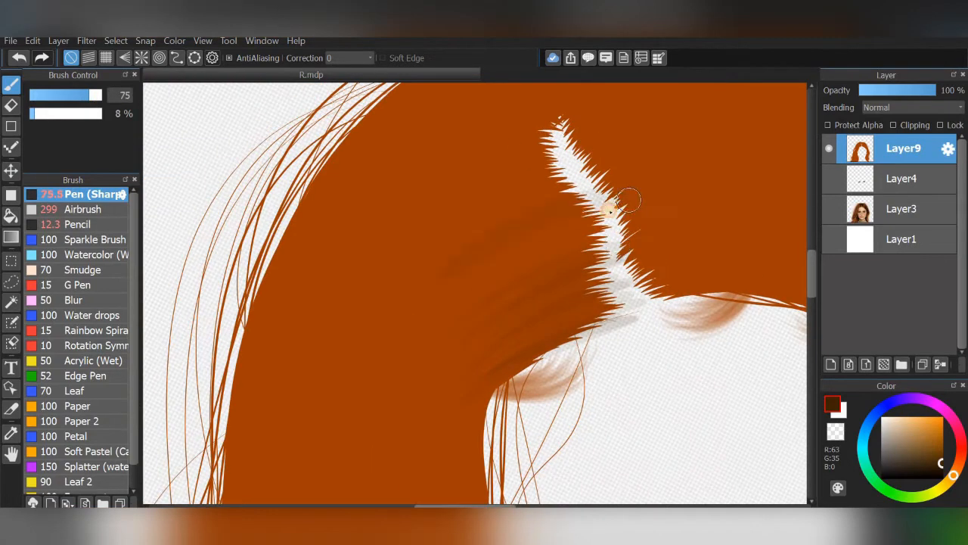
{"action": "left_click", "coordinate": [15, 60]}
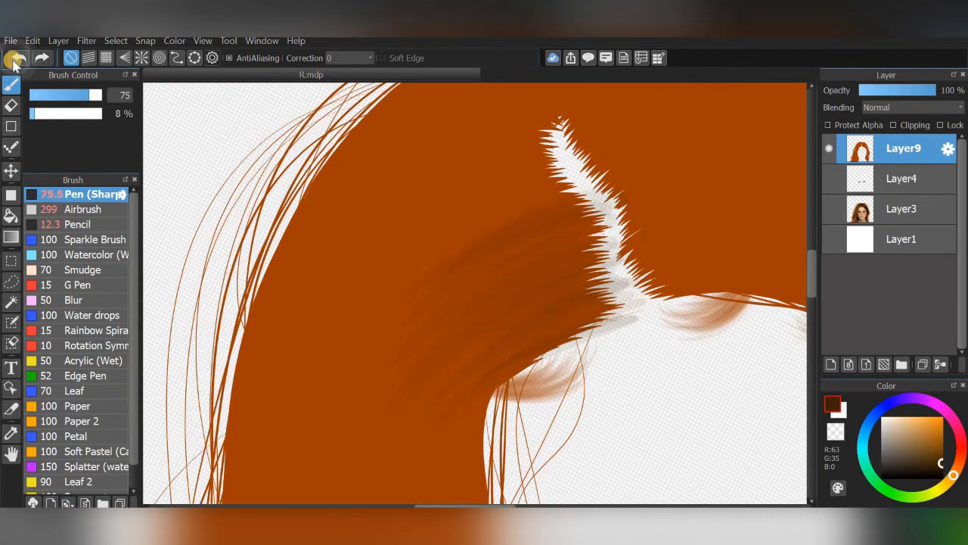
{"action": "left_click", "coordinate": [15, 60]}
{"action": "left_click", "coordinate": [15, 60]}
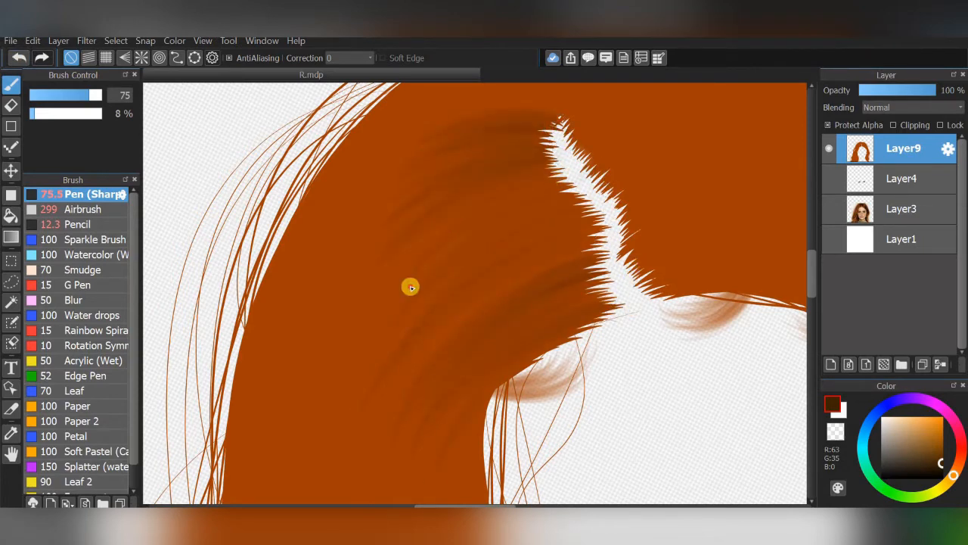
Step: Turn on Protect Alpha for Layer9 and shade dark brown strands on both sides of the parting at 8% opacity
{"action": "left_click_drag", "start_coordinate": [627, 257], "coordinate": [668, 277]}
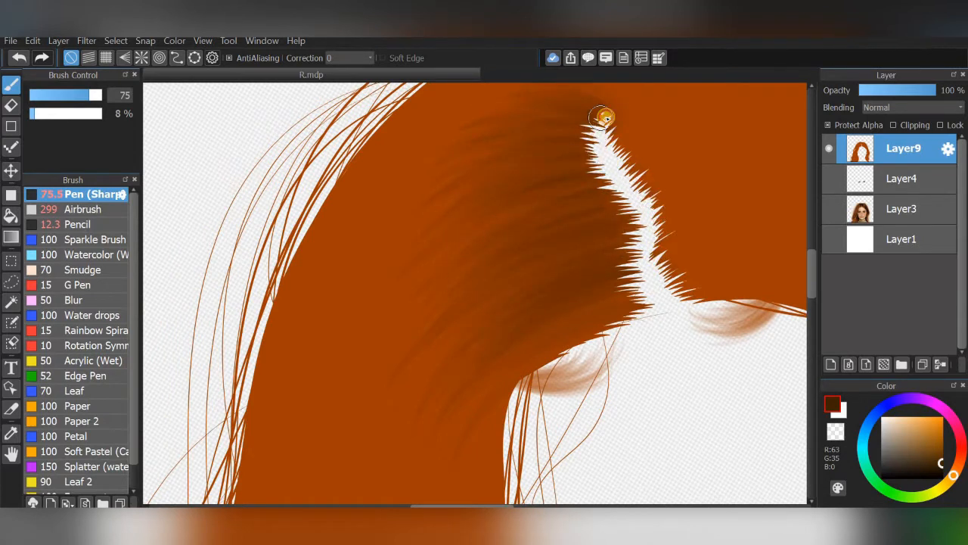
{"action": "left_click_drag", "start_coordinate": [741, 354], "coordinate": [576, 465]}
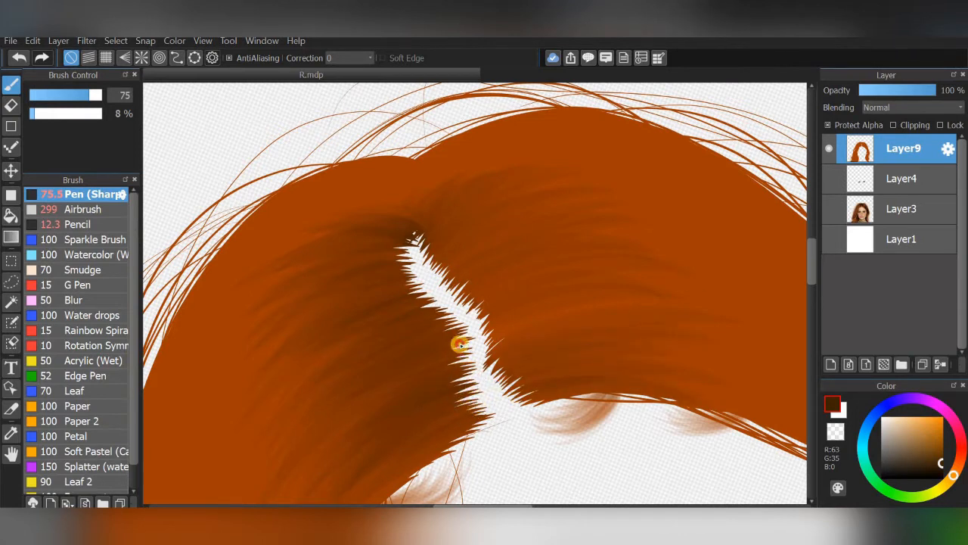
Step: Deepen the dark brown root shading on the right side of the parting at 12% opacity
{"action": "left_click_drag", "start_coordinate": [431, 246], "coordinate": [522, 194]}
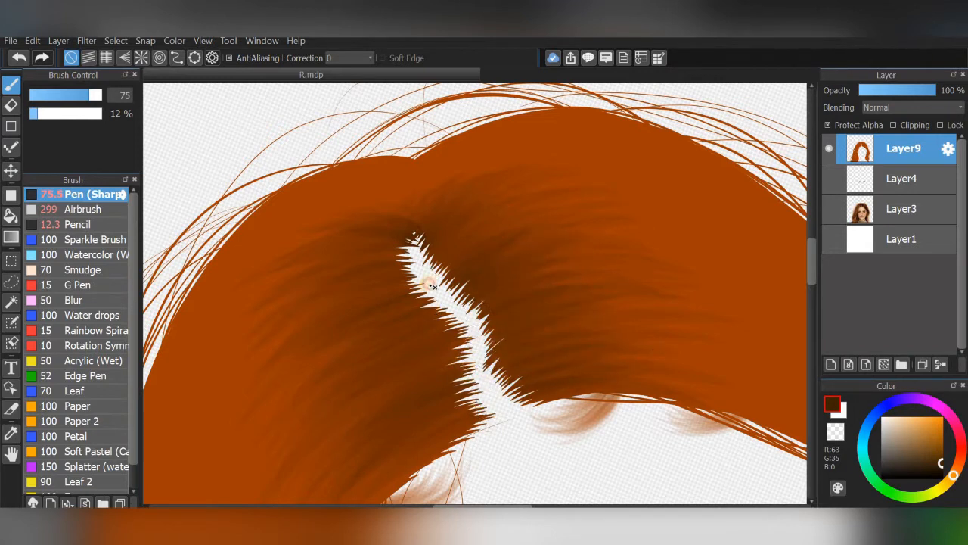
{"action": "left_click_drag", "start_coordinate": [415, 242], "coordinate": [446, 261]}
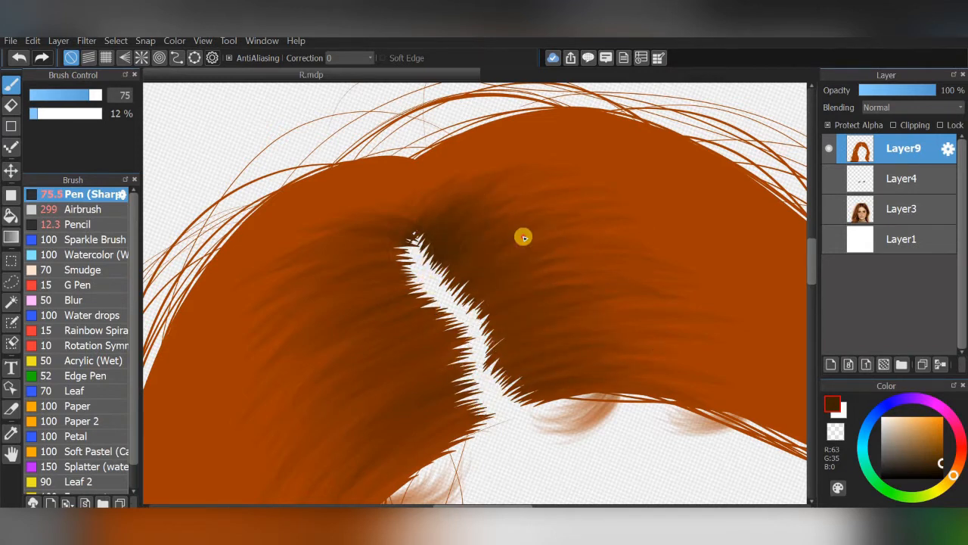
{"action": "mouse_move", "coordinate": [597, 364]}
{"action": "left_mouse_down"}
{"action": "mouse_move", "coordinate": [643, 368]}
{"action": "mouse_move", "coordinate": [572, 356]}
{"action": "left_mouse_up"}
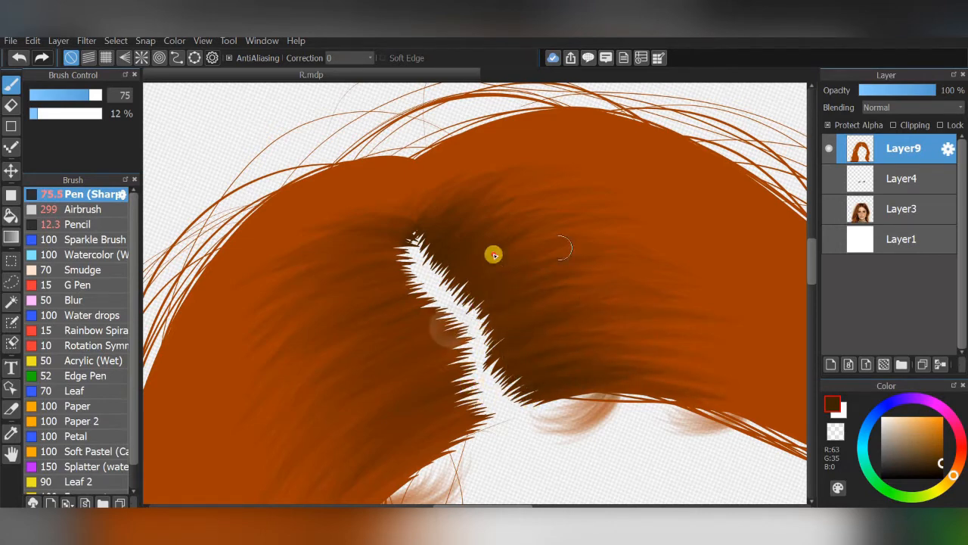
Step: Deepen the dark brown root shading on the left side of the parting at 12% opacity
{"action": "left_click_drag", "start_coordinate": [583, 359], "coordinate": [389, 393]}
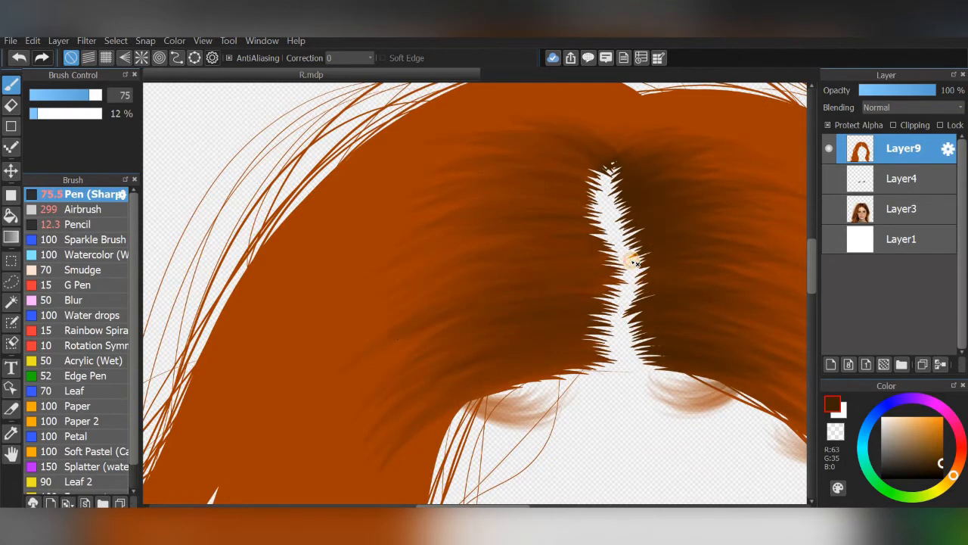
{"action": "left_click_drag", "start_coordinate": [608, 186], "coordinate": [672, 190]}
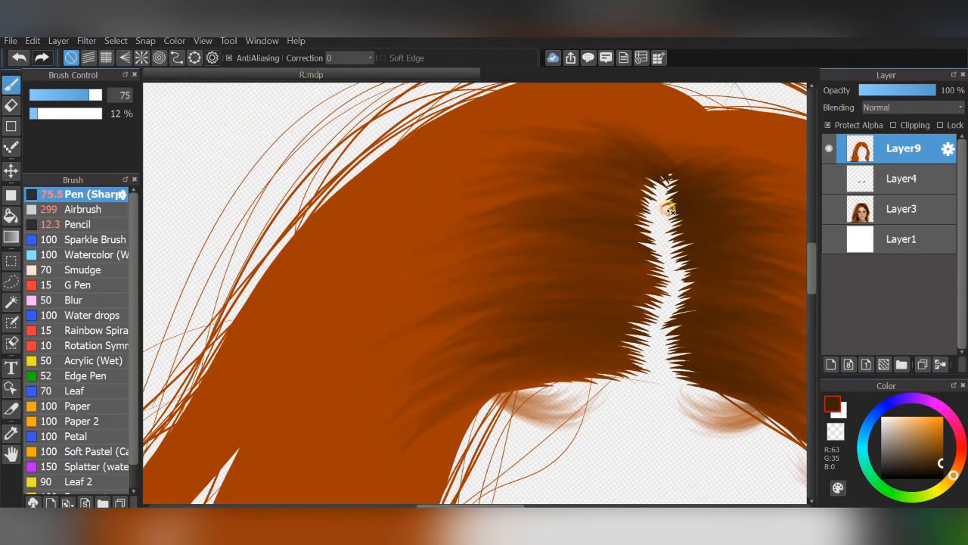
{"action": "left_click_drag", "start_coordinate": [624, 407], "coordinate": [631, 255]}
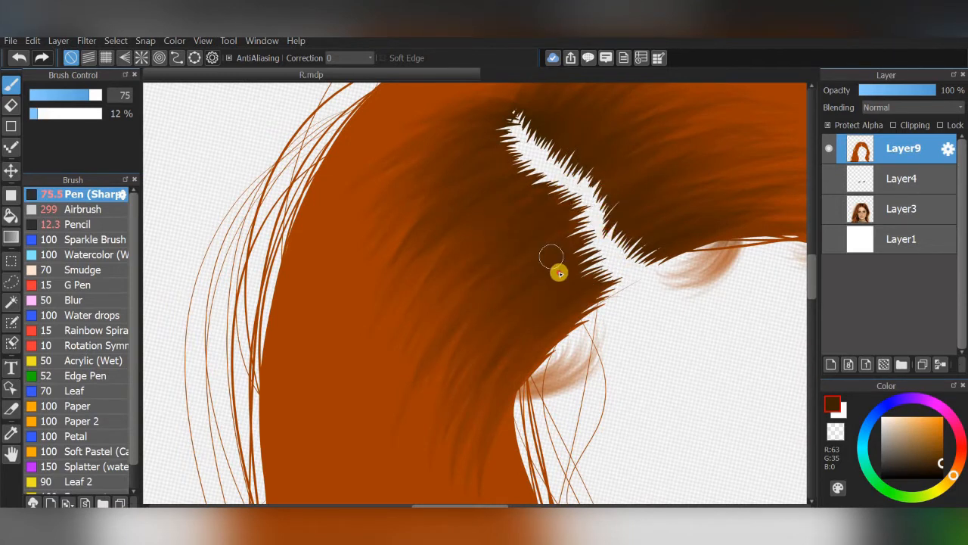
Step: Darken the roots closest to the parting with strokes at 29% opacity
{"action": "left_click", "coordinate": [50, 115]}
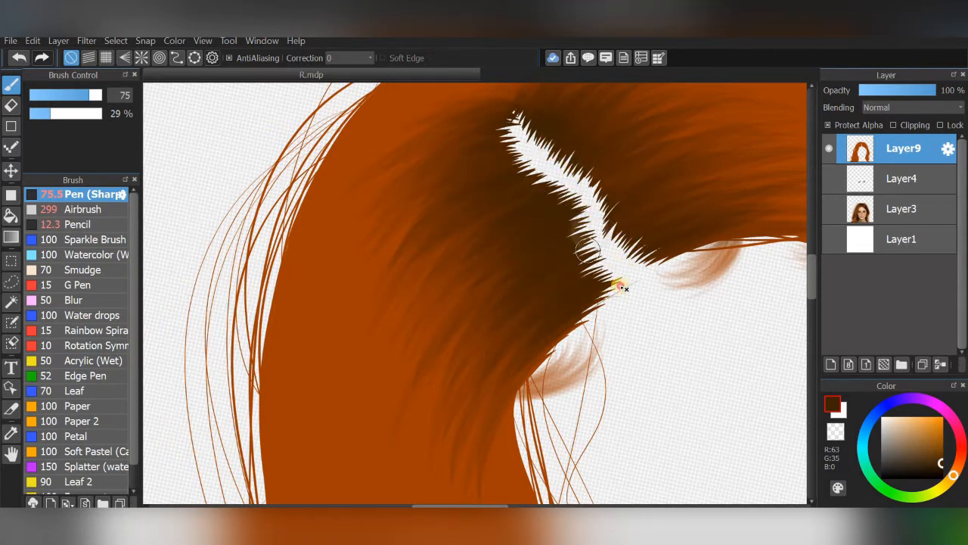
{"action": "left_click_drag", "start_coordinate": [614, 289], "coordinate": [566, 335]}
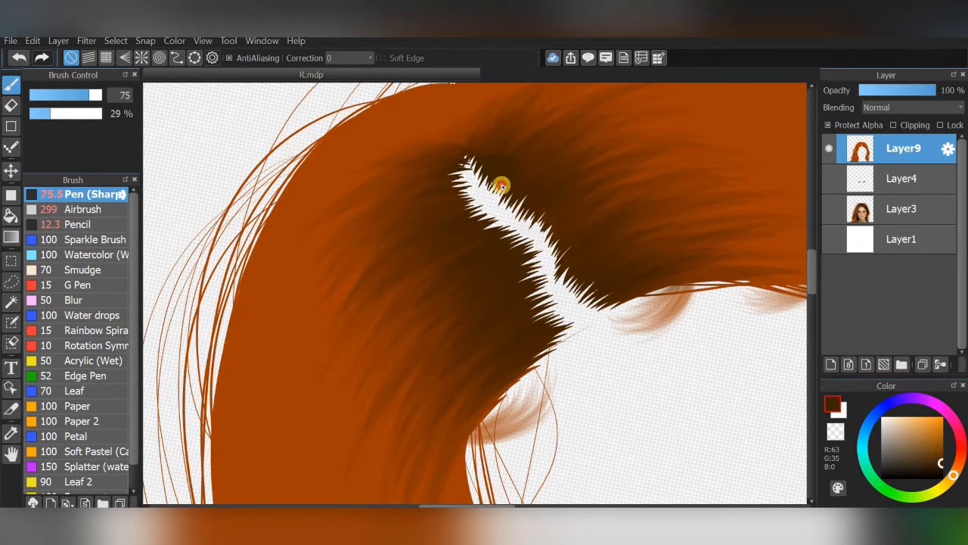
Step: Extend the dark root shading down the left side of the hair at 9% opacity
{"action": "left_click", "coordinate": [33, 115]}
{"action": "key", "text": "Right"}
{"action": "key", "text": "Right"}
{"action": "scroll", "coordinate": [622, 394], "scroll_direction": "up", "scroll_amount": 2}
{"action": "scroll", "coordinate": [619, 392], "scroll_direction": "down", "scroll_amount": 3}
{"action": "left_click_drag", "start_coordinate": [629, 247], "coordinate": [640, 255]}
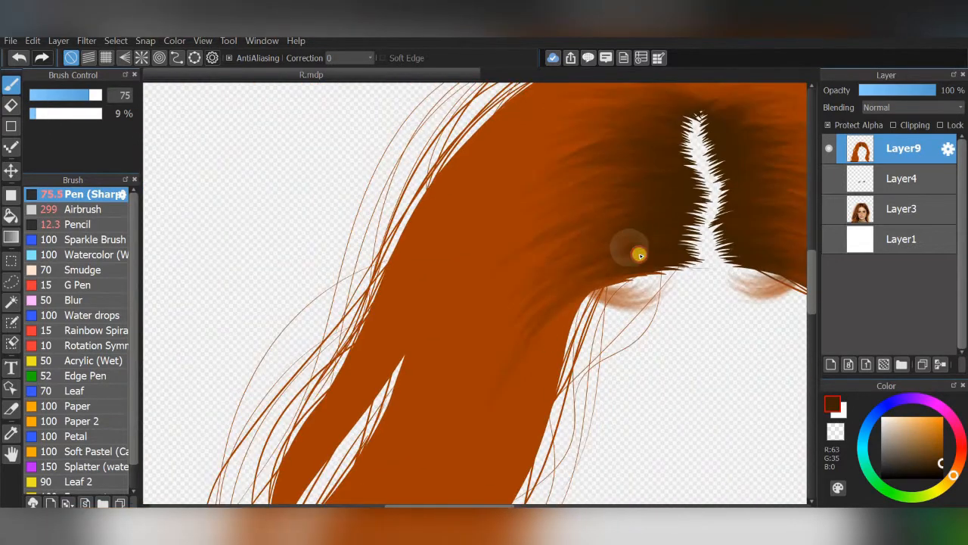
Step: Blend the upper edge of the dark root shading around the parting with strokes at 5% opacity
{"action": "left_click", "coordinate": [33, 114]}
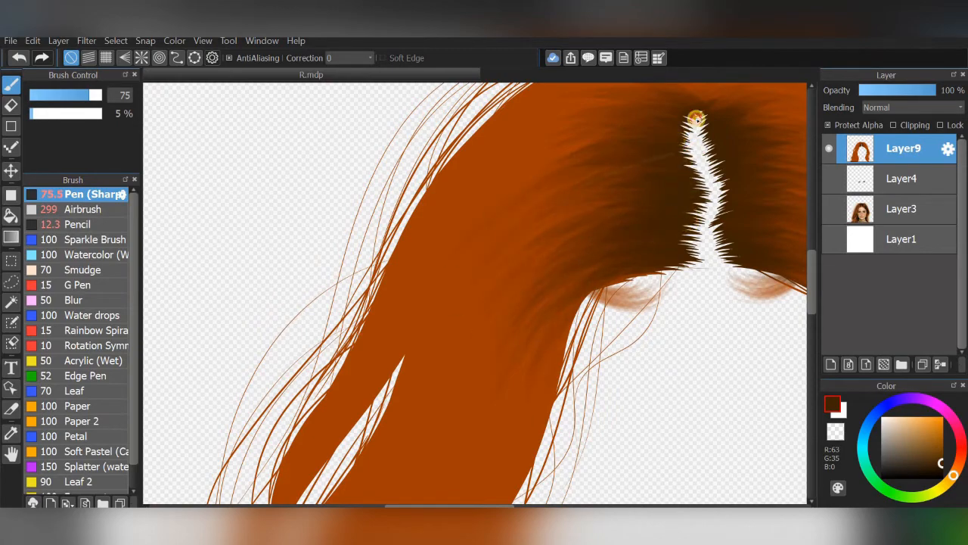
{"action": "scroll", "coordinate": [612, 273], "scroll_direction": "down", "scroll_amount": 2}
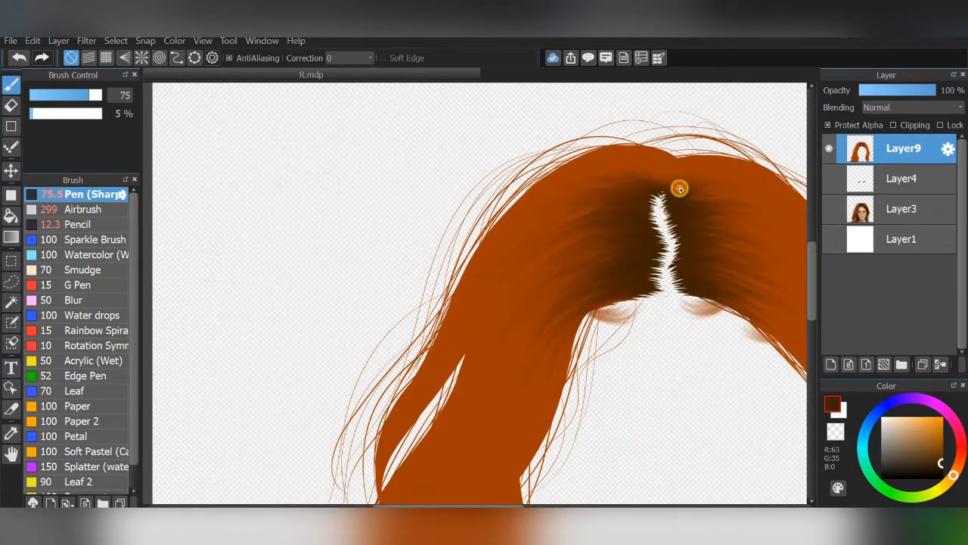
{"action": "scroll", "coordinate": [588, 383], "scroll_direction": "down", "scroll_amount": 2}
{"action": "key", "text": "Left"}
{"action": "key", "text": "Left"}
{"action": "key", "text": "Left"}
{"action": "key", "text": "Left"}
{"action": "scroll", "coordinate": [637, 249], "scroll_direction": "up", "scroll_amount": 4}
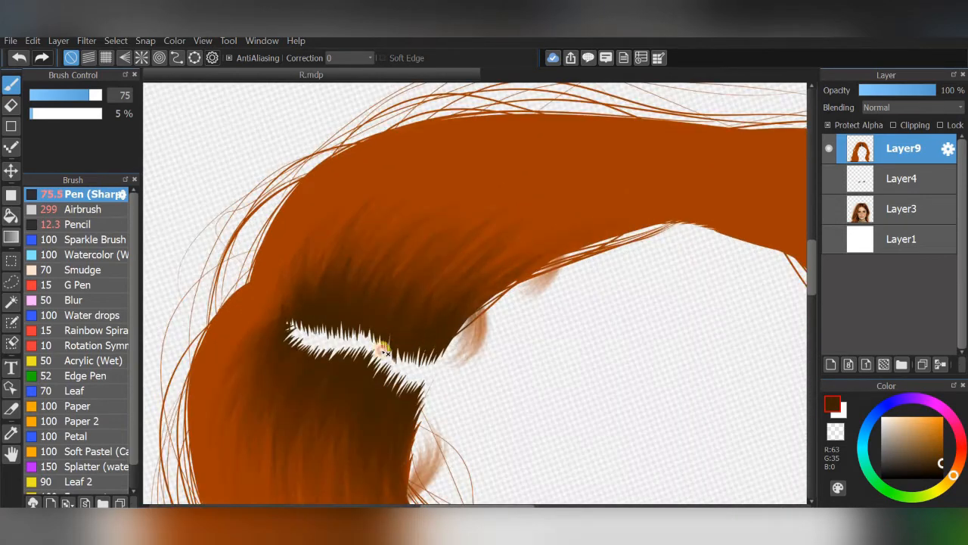
{"action": "left_click_drag", "start_coordinate": [301, 306], "coordinate": [311, 214]}
{"action": "left_click_drag", "start_coordinate": [280, 341], "coordinate": [292, 234]}
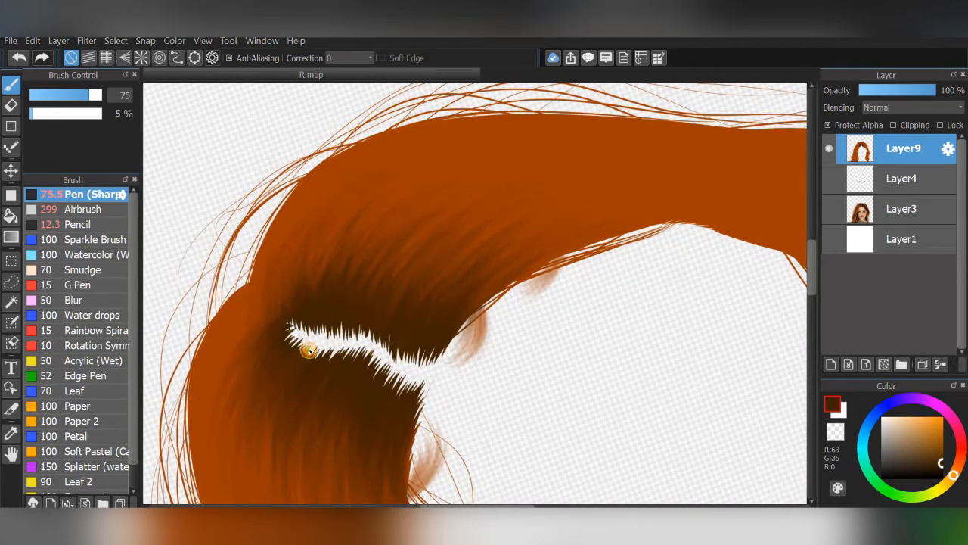
{"action": "left_click_drag", "start_coordinate": [358, 307], "coordinate": [315, 261]}
Step: Show the portrait photo on Layer3 beneath the hair and toggle the layers to compare
{"action": "scroll", "coordinate": [574, 287], "scroll_direction": "down", "scroll_amount": 8}
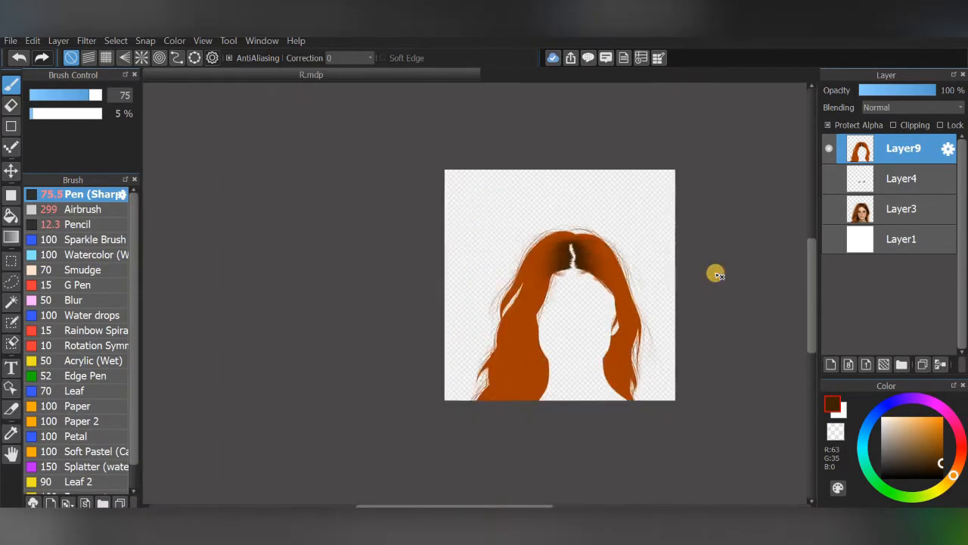
{"action": "left_click", "coordinate": [828, 211]}
{"action": "left_click", "coordinate": [829, 148]}
{"action": "left_click", "coordinate": [829, 149]}
{"action": "left_click", "coordinate": [828, 211]}
{"action": "left_click", "coordinate": [828, 211]}
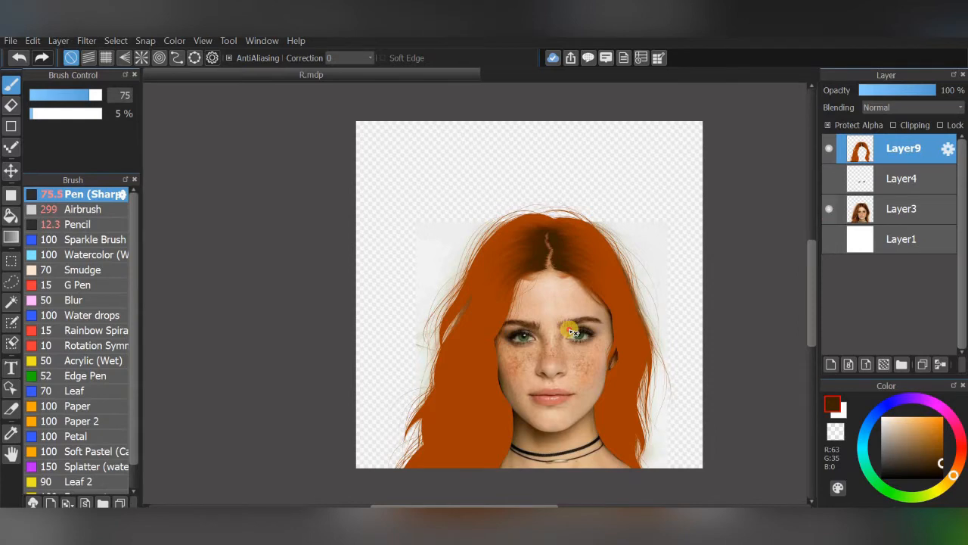
Step: Shade the notch in the outer edge of the left hair with dark strokes at brush size 44 and 5% opacity
{"action": "scroll", "coordinate": [573, 270], "scroll_direction": "up", "scroll_amount": 6}
{"action": "scroll", "coordinate": [572, 270], "scroll_direction": "up", "scroll_amount": 3}
{"action": "left_click", "coordinate": [80, 95]}
{"action": "scroll", "coordinate": [562, 277], "scroll_direction": "up", "scroll_amount": 4}
{"action": "left_click_drag", "start_coordinate": [602, 241], "coordinate": [323, 462]}
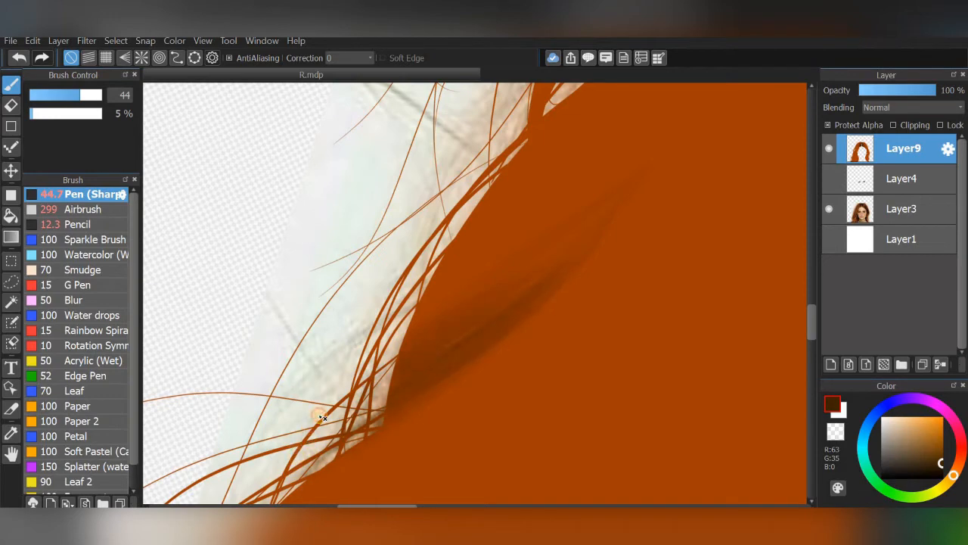
{"action": "left_click_drag", "start_coordinate": [646, 168], "coordinate": [681, 135]}
{"action": "left_click_drag", "start_coordinate": [385, 367], "coordinate": [620, 201]}
{"action": "mouse_move", "coordinate": [334, 458]}
{"action": "left_mouse_down"}
{"action": "mouse_move", "coordinate": [388, 394]}
{"action": "mouse_move", "coordinate": [717, 213]}
{"action": "left_mouse_up"}
Step: Darken the strands around the upper gap in the left side of the hair with the size 44 brush
{"action": "scroll", "coordinate": [641, 242], "scroll_direction": "down", "scroll_amount": 6}
{"action": "scroll", "coordinate": [601, 331], "scroll_direction": "up", "scroll_amount": 3}
{"action": "mouse_move", "coordinate": [673, 151]}
{"action": "left_mouse_down"}
{"action": "mouse_move", "coordinate": [438, 348]}
{"action": "mouse_move", "coordinate": [554, 245]}
{"action": "mouse_move", "coordinate": [407, 314]}
{"action": "left_mouse_up"}
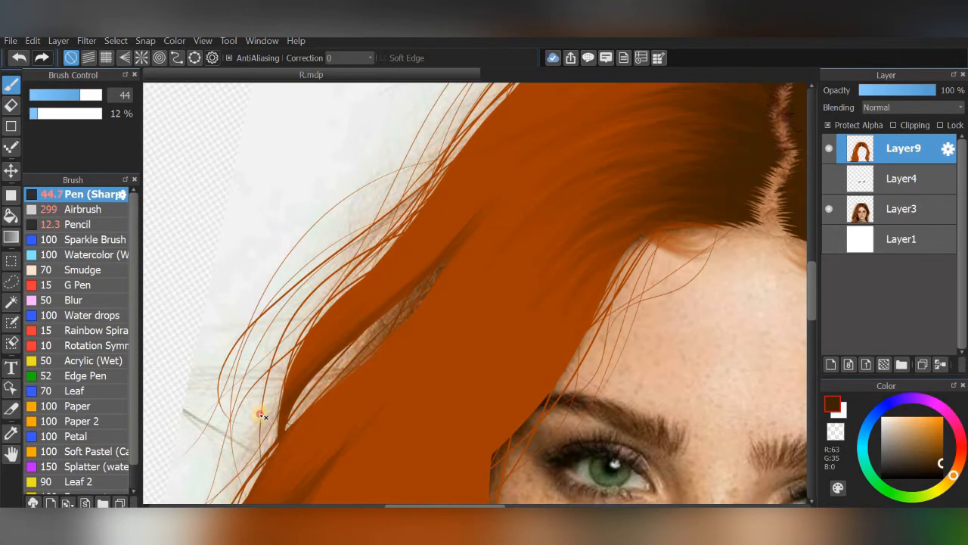
Step: Shade the left hair beside the cheek and temple with dark strand strokes at size 44 and 12% opacity
{"action": "scroll", "coordinate": [594, 305], "scroll_direction": "down", "scroll_amount": 4}
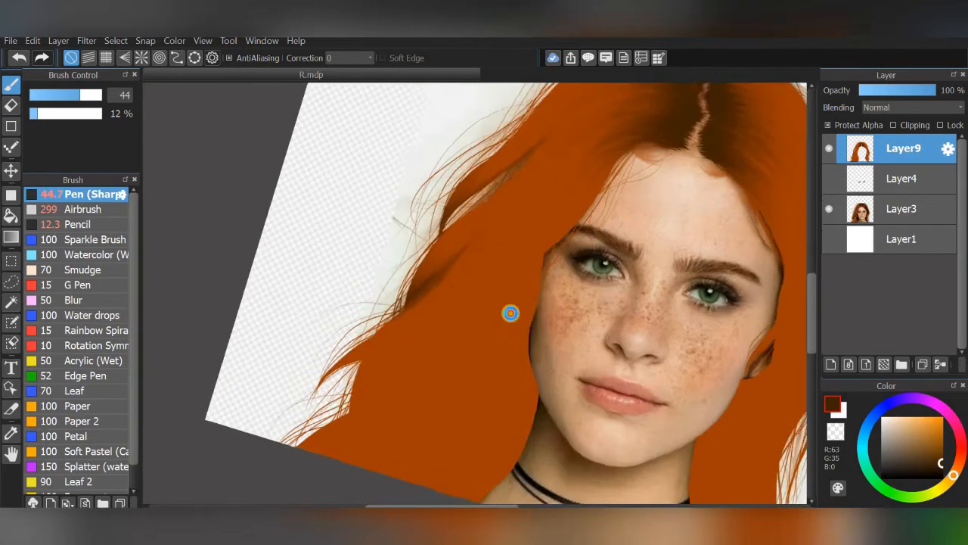
{"action": "scroll", "coordinate": [510, 313], "scroll_direction": "up", "scroll_amount": 2}
{"action": "left_click_drag", "start_coordinate": [491, 326], "coordinate": [523, 290]}
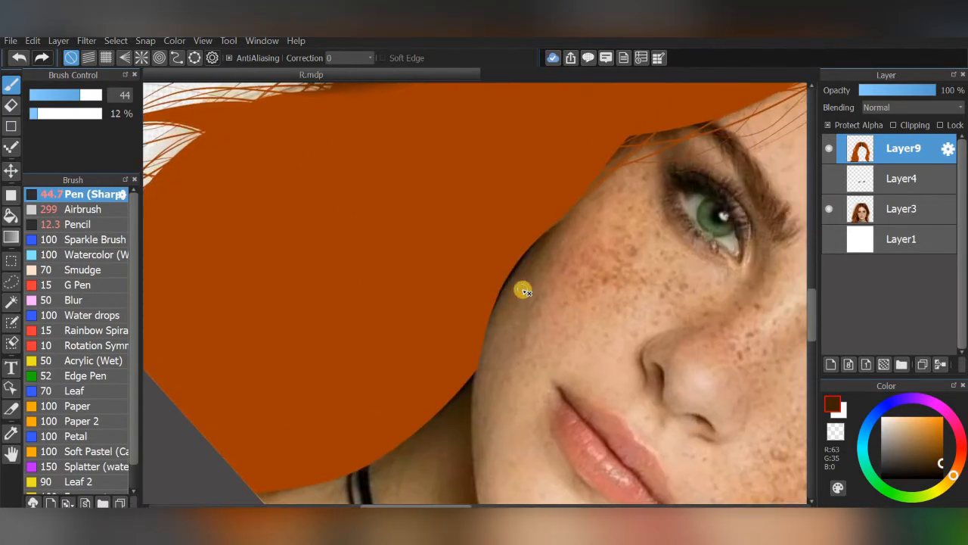
{"action": "left_click", "coordinate": [829, 150]}
{"action": "left_click", "coordinate": [829, 149]}
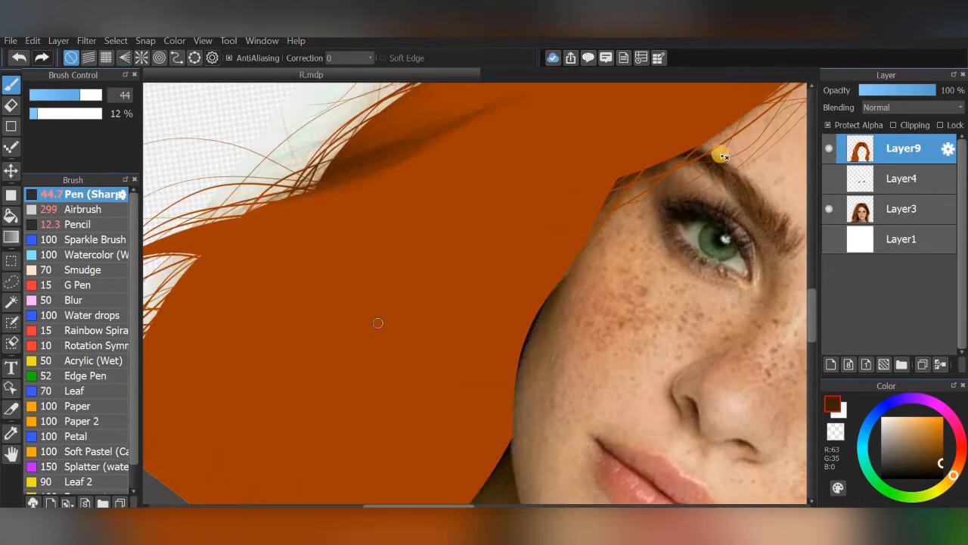
{"action": "left_click_drag", "start_coordinate": [607, 212], "coordinate": [693, 197]}
{"action": "left_click_drag", "start_coordinate": [352, 363], "coordinate": [403, 338]}
{"action": "mouse_move", "coordinate": [363, 371]}
{"action": "left_mouse_down"}
{"action": "mouse_move", "coordinate": [630, 245]}
{"action": "mouse_move", "coordinate": [576, 340]}
{"action": "left_mouse_up"}
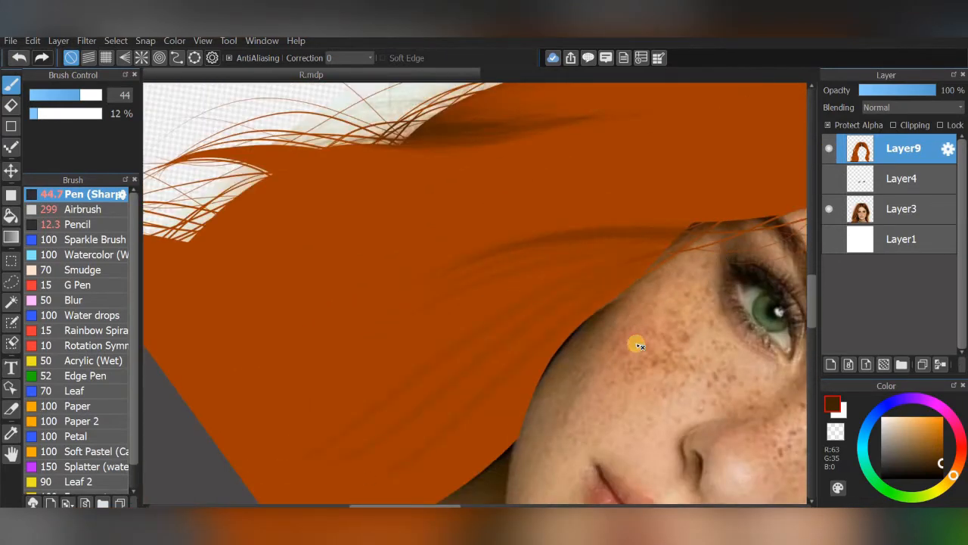
{"action": "scroll", "coordinate": [673, 273], "scroll_direction": "down", "scroll_amount": 1}
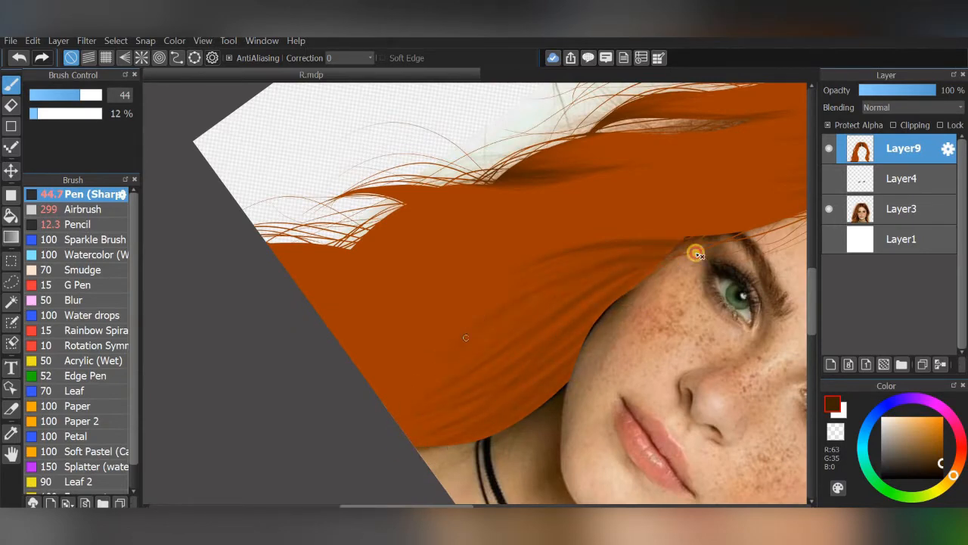
{"action": "left_click_drag", "start_coordinate": [609, 255], "coordinate": [625, 222]}
{"action": "scroll", "coordinate": [625, 222], "scroll_direction": "up", "scroll_amount": 1}
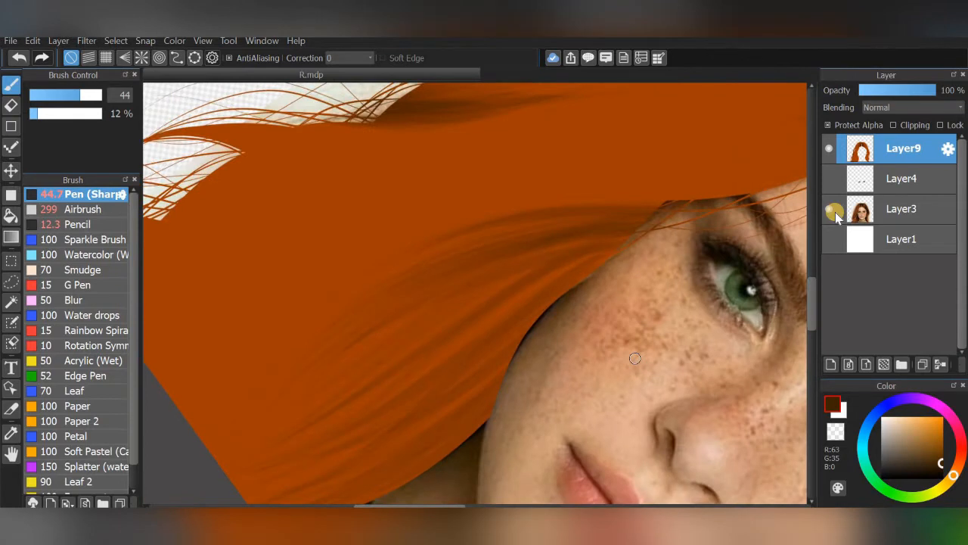
Step: Hide the portrait photo layer and deepen the shading on the inner left hair with brush size 58
{"action": "left_click", "coordinate": [829, 209]}
{"action": "key", "text": "bracketright"}
{"action": "key", "text": "bracketright"}
{"action": "key", "text": "bracketright"}
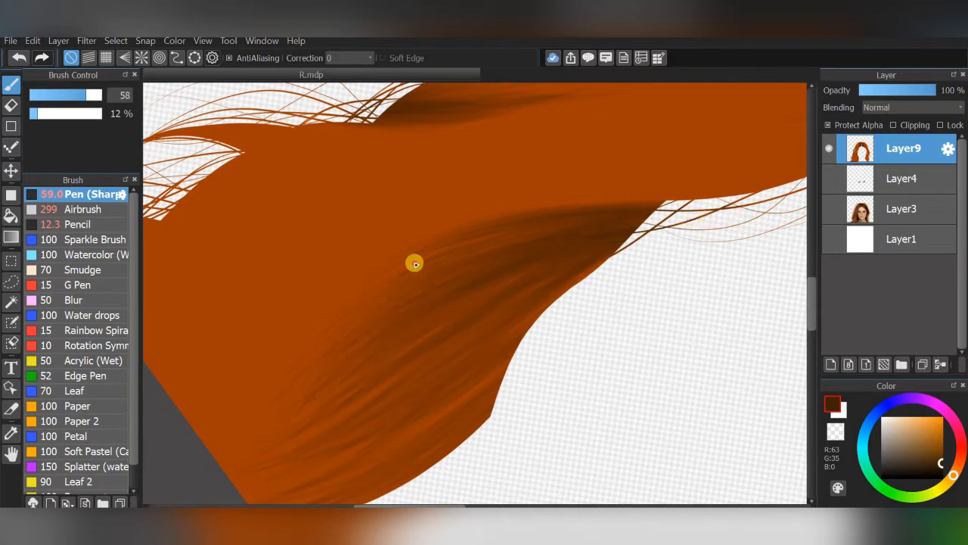
{"action": "scroll", "coordinate": [526, 314], "scroll_direction": "down", "scroll_amount": 3}
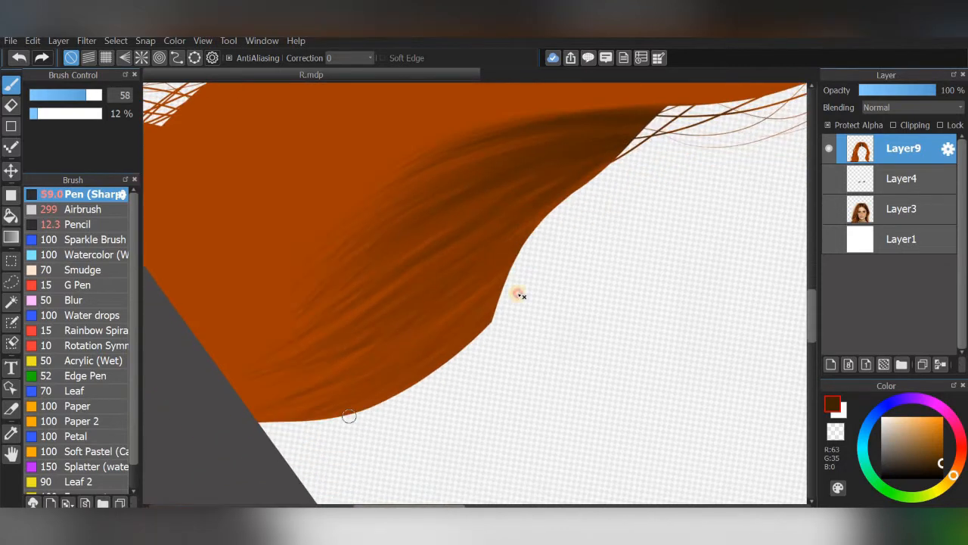
Step: Fill out the shadow along the inner edge of the left hair with size 94 strokes at 12% opacity
{"action": "left_click", "coordinate": [92, 96]}
{"action": "left_click_drag", "start_coordinate": [528, 292], "coordinate": [286, 405]}
{"action": "left_click_drag", "start_coordinate": [532, 268], "coordinate": [496, 292]}
{"action": "left_click_drag", "start_coordinate": [581, 219], "coordinate": [318, 354]}
{"action": "left_click_drag", "start_coordinate": [610, 158], "coordinate": [301, 317]}
{"action": "left_click_drag", "start_coordinate": [625, 141], "coordinate": [499, 224]}
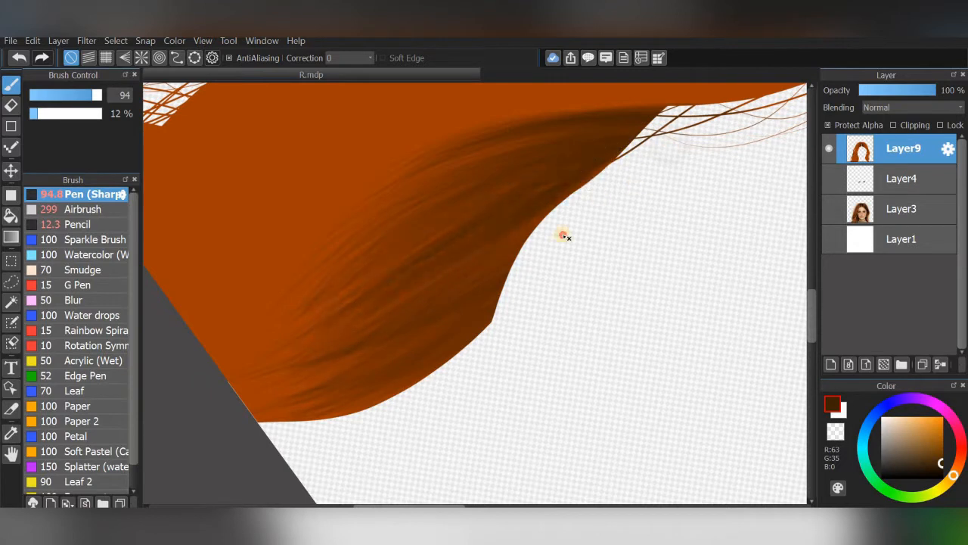
{"action": "left_click_drag", "start_coordinate": [575, 200], "coordinate": [357, 329]}
Step: Darken the innermost edge of the left hair with strokes at 32% and 22% opacity
{"action": "left_click", "coordinate": [53, 114]}
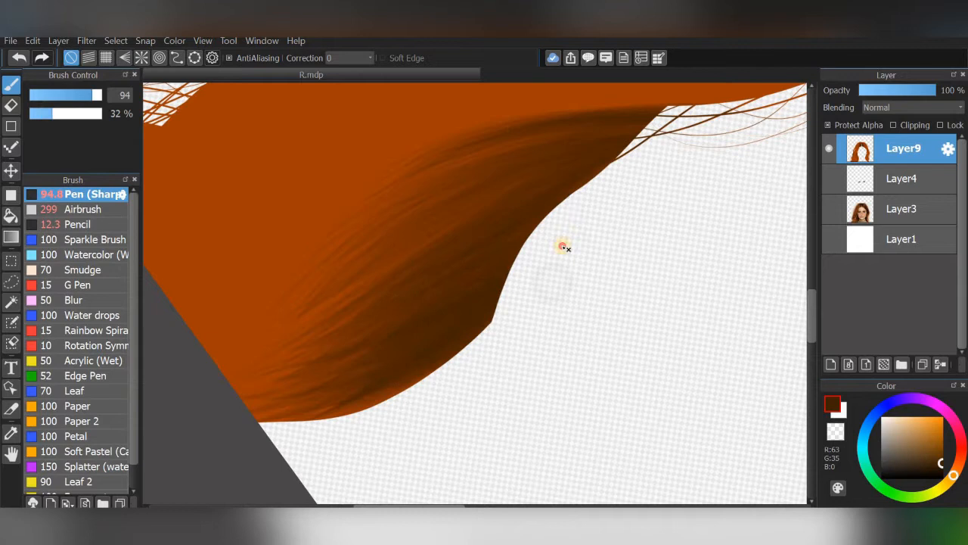
{"action": "left_click", "coordinate": [45, 113]}
{"action": "left_click_drag", "start_coordinate": [663, 130], "coordinate": [421, 235]}
{"action": "key", "text": "Right"}
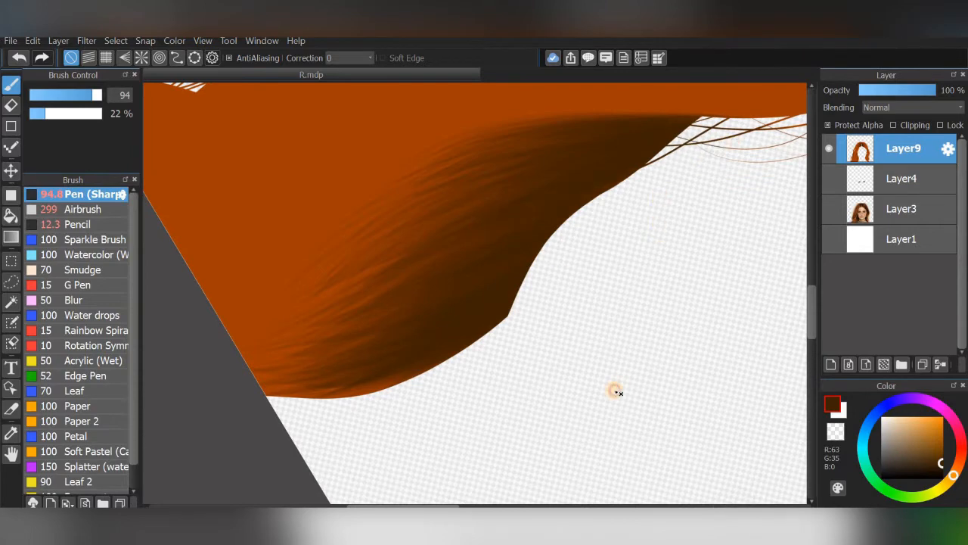
Step: Shade the lower outer strands of the left hair below the notch with strokes at 7% opacity
{"action": "scroll", "coordinate": [620, 318], "scroll_direction": "down", "scroll_amount": 5}
{"action": "scroll", "coordinate": [588, 234], "scroll_direction": "up", "scroll_amount": 5}
{"action": "left_click", "coordinate": [35, 114]}
{"action": "left_click", "coordinate": [35, 115]}
{"action": "mouse_move", "coordinate": [504, 224]}
{"action": "left_mouse_down"}
{"action": "mouse_move", "coordinate": [353, 351]}
{"action": "mouse_move", "coordinate": [296, 411]}
{"action": "left_mouse_up"}
{"action": "left_click_drag", "start_coordinate": [439, 312], "coordinate": [341, 426]}
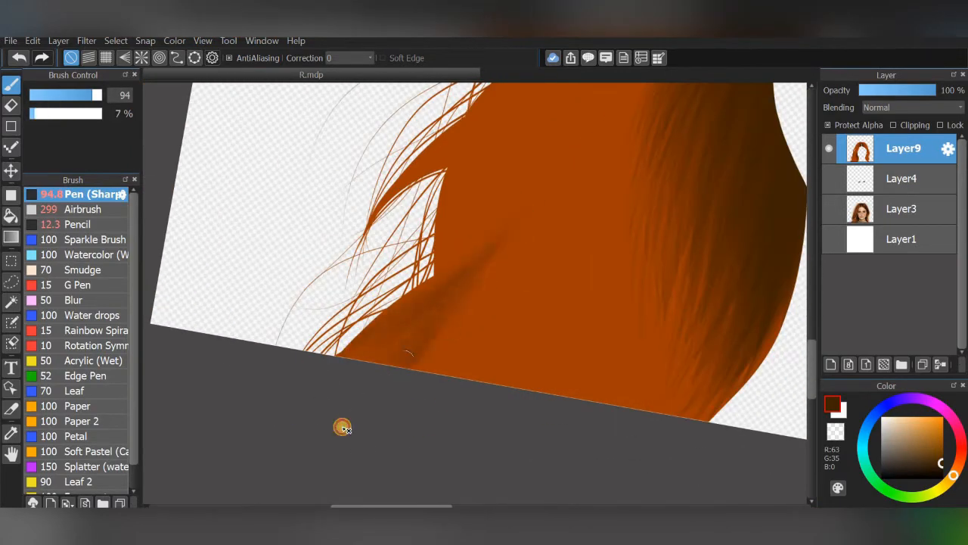
{"action": "mouse_move", "coordinate": [538, 202]}
{"action": "left_mouse_down"}
{"action": "mouse_move", "coordinate": [339, 360]}
{"action": "mouse_move", "coordinate": [306, 367]}
{"action": "left_mouse_up"}
{"action": "left_click_drag", "start_coordinate": [499, 239], "coordinate": [350, 372]}
{"action": "left_click_drag", "start_coordinate": [546, 218], "coordinate": [465, 286]}
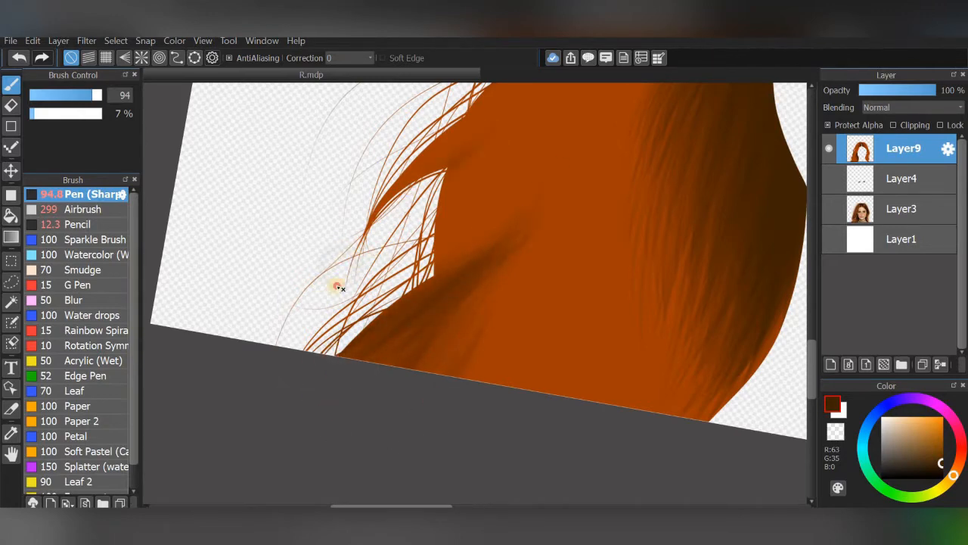
Step: Show the portrait photo layer again and toggle the hair layer to compare the two
{"action": "scroll", "coordinate": [627, 322], "scroll_direction": "down", "scroll_amount": 5}
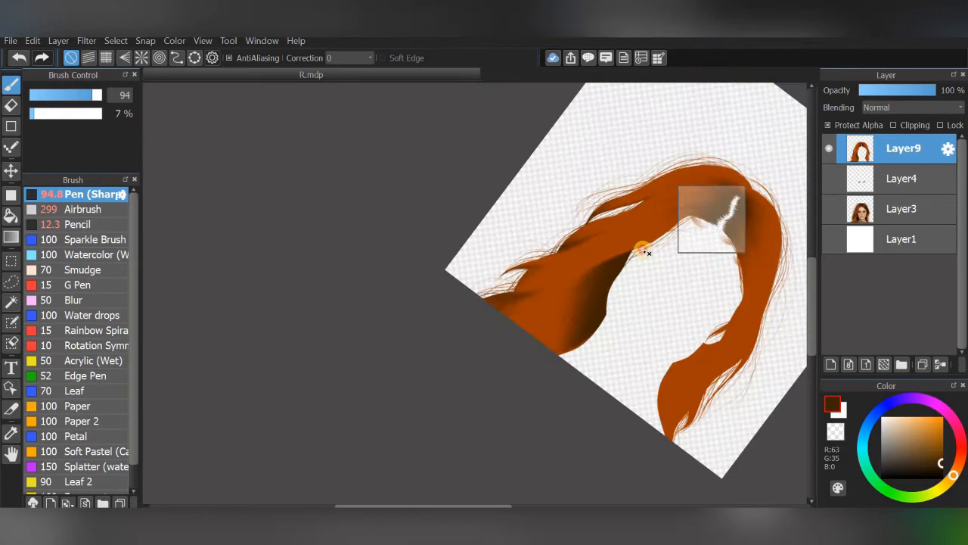
{"action": "scroll", "coordinate": [644, 251], "scroll_direction": "up", "scroll_amount": 2}
{"action": "scroll", "coordinate": [628, 388], "scroll_direction": "up", "scroll_amount": 3}
{"action": "left_click", "coordinate": [831, 209]}
{"action": "left_click", "coordinate": [830, 149]}
{"action": "left_click", "coordinate": [830, 149]}
{"action": "scroll", "coordinate": [601, 401], "scroll_direction": "down", "scroll_amount": 1}
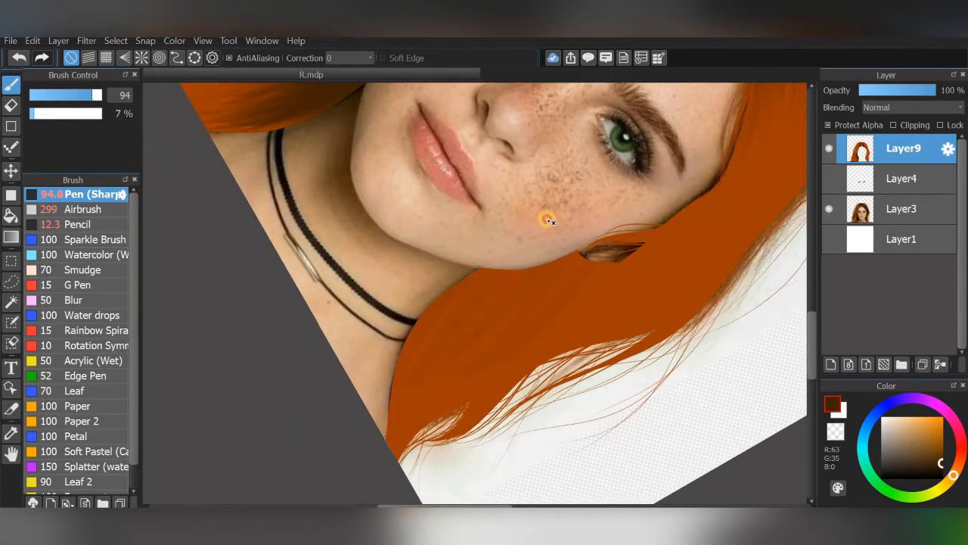
Step: Shade the right hair under the jaw and beside the neck, raising the opacity from 7% to 15%
{"action": "scroll", "coordinate": [548, 220], "scroll_direction": "up", "scroll_amount": 3}
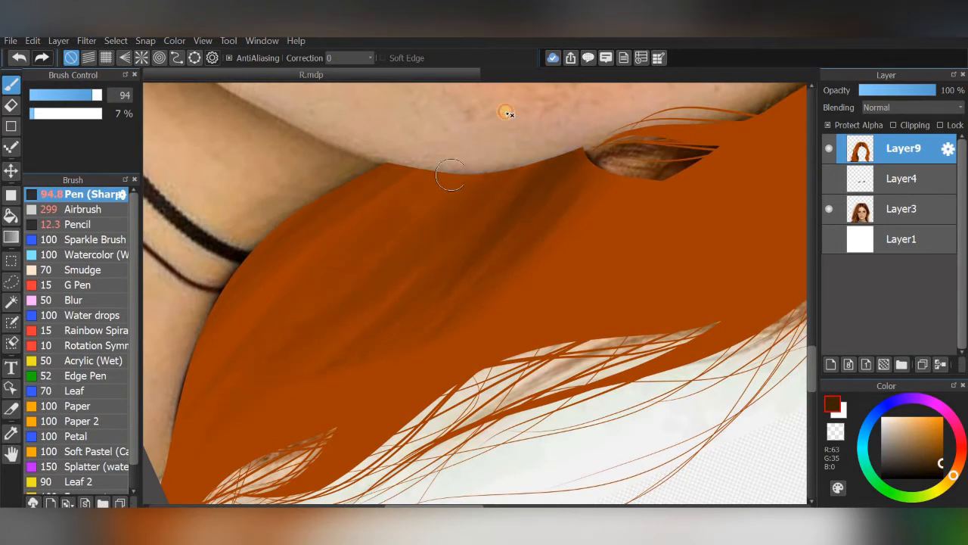
{"action": "left_click_drag", "start_coordinate": [574, 154], "coordinate": [381, 361]}
{"action": "left_click", "coordinate": [37, 113]}
{"action": "left_click_drag", "start_coordinate": [560, 97], "coordinate": [362, 251]}
{"action": "left_click", "coordinate": [40, 114]}
{"action": "left_click_drag", "start_coordinate": [523, 108], "coordinate": [303, 263]}
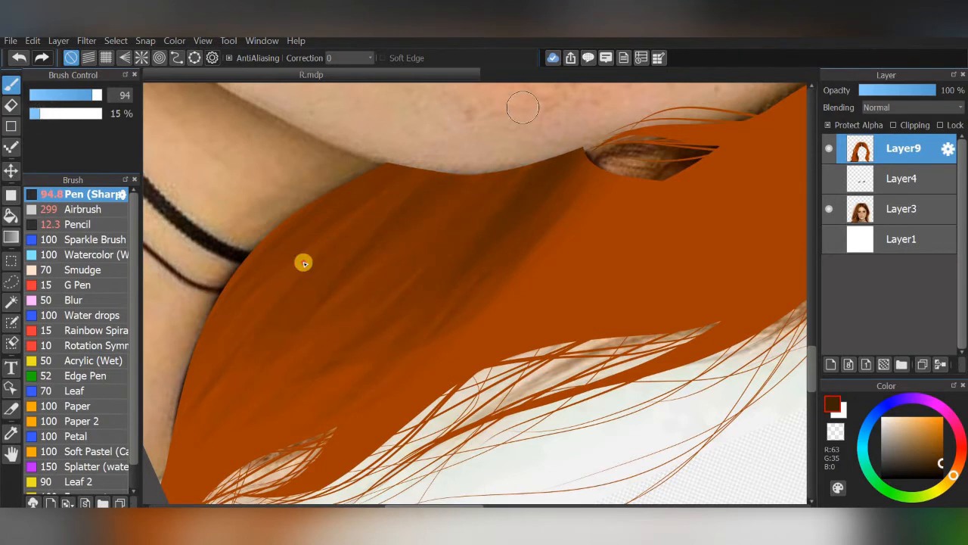
{"action": "left_click_drag", "start_coordinate": [303, 356], "coordinate": [279, 378]}
{"action": "left_click_drag", "start_coordinate": [527, 125], "coordinate": [392, 311]}
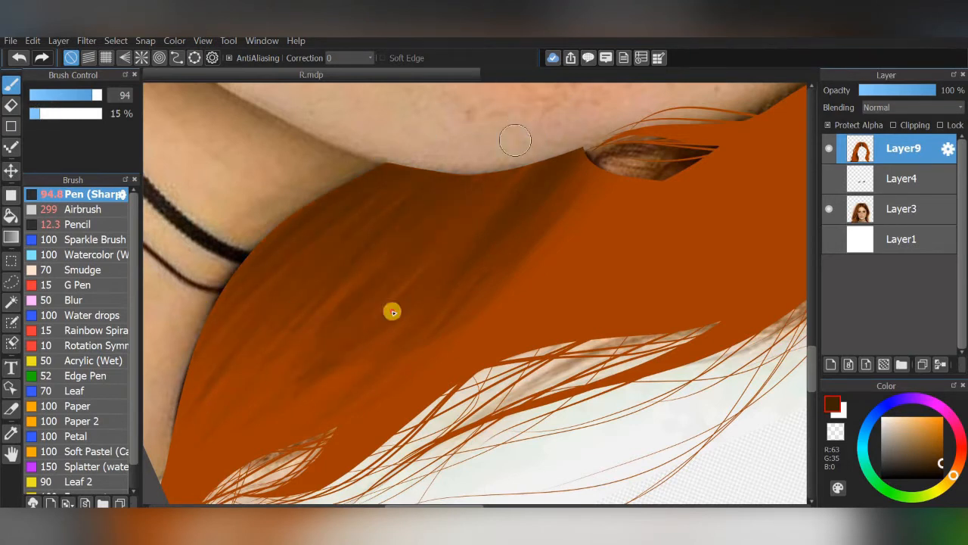
Step: Deepen the shadow under the jaw on the right hair with strokes at 15% and 24% opacity
{"action": "left_click_drag", "start_coordinate": [564, 138], "coordinate": [347, 318]}
{"action": "left_click_drag", "start_coordinate": [575, 107], "coordinate": [240, 363]}
{"action": "left_click_drag", "start_coordinate": [503, 132], "coordinate": [247, 304]}
{"action": "left_click_drag", "start_coordinate": [464, 109], "coordinate": [296, 207]}
{"action": "left_click_drag", "start_coordinate": [494, 88], "coordinate": [242, 305]}
{"action": "left_click_drag", "start_coordinate": [502, 125], "coordinate": [314, 310]}
{"action": "left_click", "coordinate": [47, 113]}
{"action": "left_click_drag", "start_coordinate": [578, 146], "coordinate": [482, 249]}
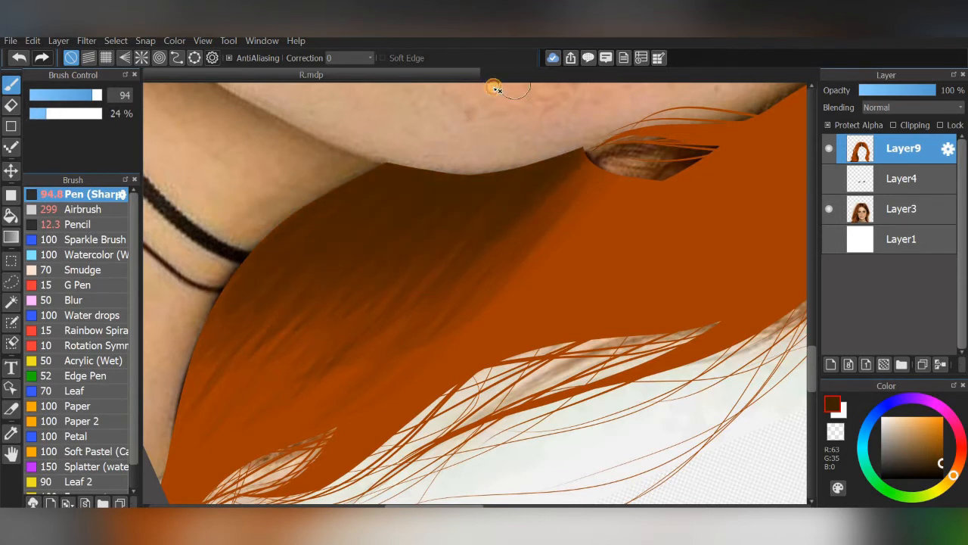
Step: Extend the shadow on the right hair below the ear with strokes at 11% opacity
{"action": "left_click", "coordinate": [37, 116]}
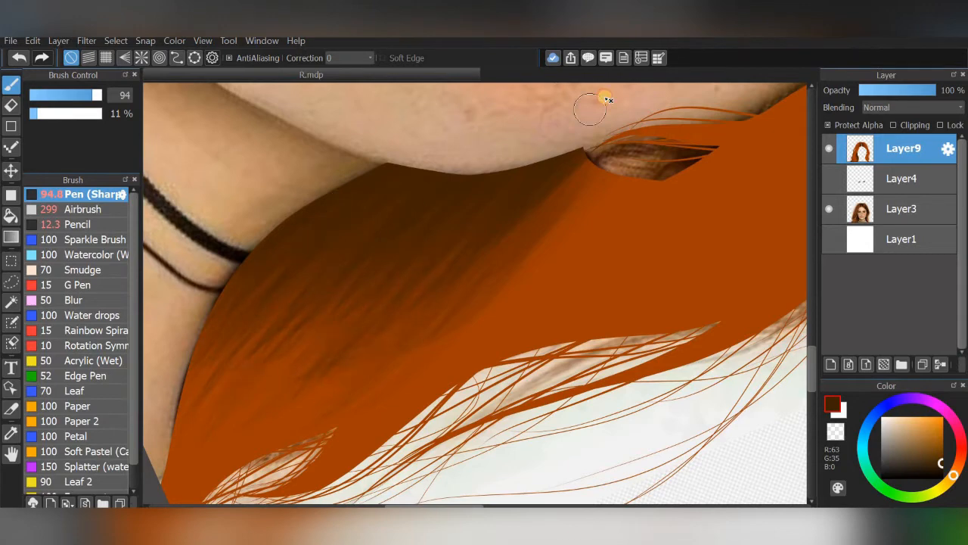
{"action": "left_click_drag", "start_coordinate": [614, 171], "coordinate": [529, 246]}
{"action": "mouse_move", "coordinate": [658, 162]}
{"action": "left_mouse_down"}
{"action": "mouse_move", "coordinate": [522, 261]}
{"action": "mouse_move", "coordinate": [463, 270]}
{"action": "left_mouse_up"}
{"action": "scroll", "coordinate": [652, 265], "scroll_direction": "down", "scroll_amount": 3}
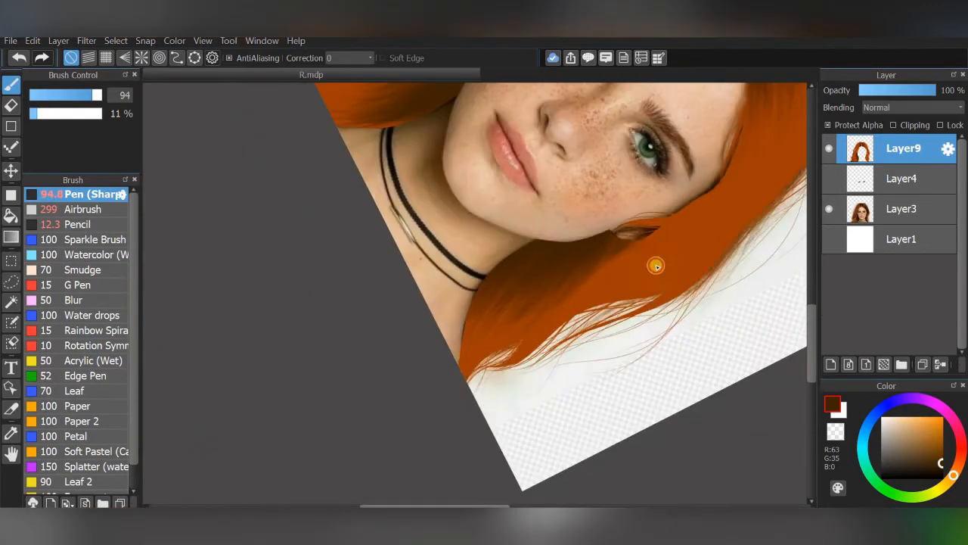
Step: Shade the outer strands around the gap in the right side of the hair at 11% opacity
{"action": "scroll", "coordinate": [660, 289], "scroll_direction": "up", "scroll_amount": 2}
{"action": "scroll", "coordinate": [660, 289], "scroll_direction": "up", "scroll_amount": 2}
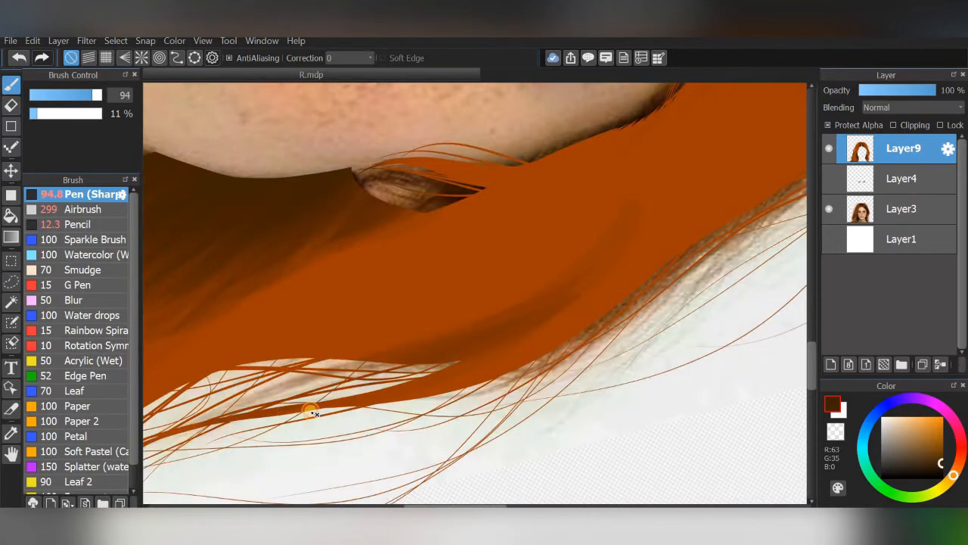
{"action": "left_click_drag", "start_coordinate": [588, 274], "coordinate": [162, 461]}
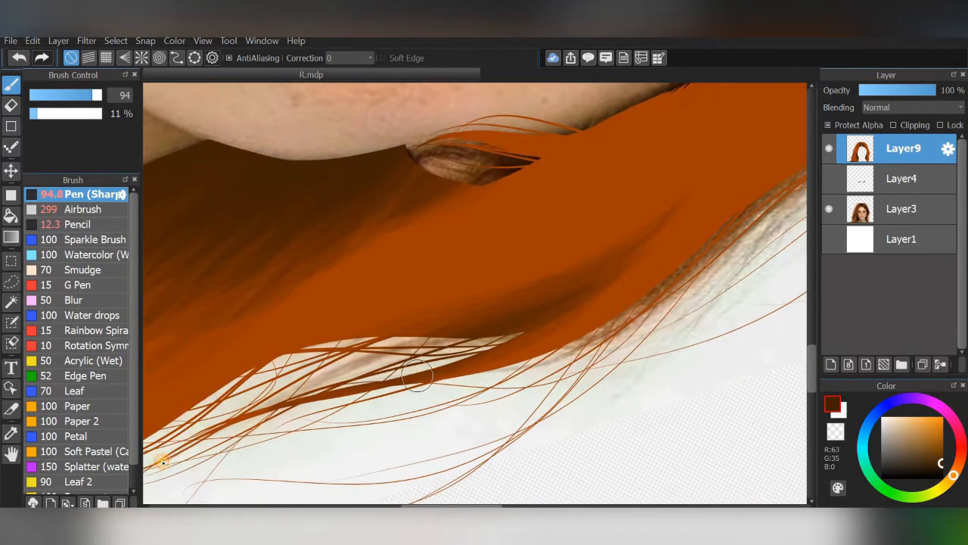
{"action": "left_click_drag", "start_coordinate": [151, 428], "coordinate": [320, 342]}
{"action": "left_click_drag", "start_coordinate": [234, 411], "coordinate": [283, 391]}
{"action": "scroll", "coordinate": [280, 379], "scroll_direction": "down", "scroll_amount": 1}
{"action": "left_click_drag", "start_coordinate": [158, 425], "coordinate": [225, 347]}
{"action": "scroll", "coordinate": [478, 439], "scroll_direction": "down", "scroll_amount": 2}
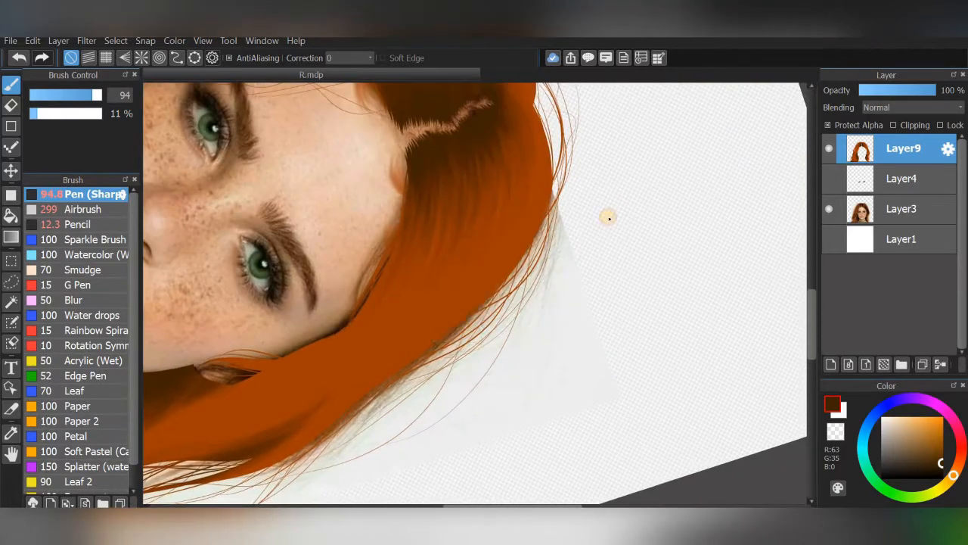
Step: Lower the brush opacity to 4% and review the shading on both sides of the hair
{"action": "key", "text": "Right"}
{"action": "left_click_drag", "start_coordinate": [33, 115], "coordinate": [31, 115]}
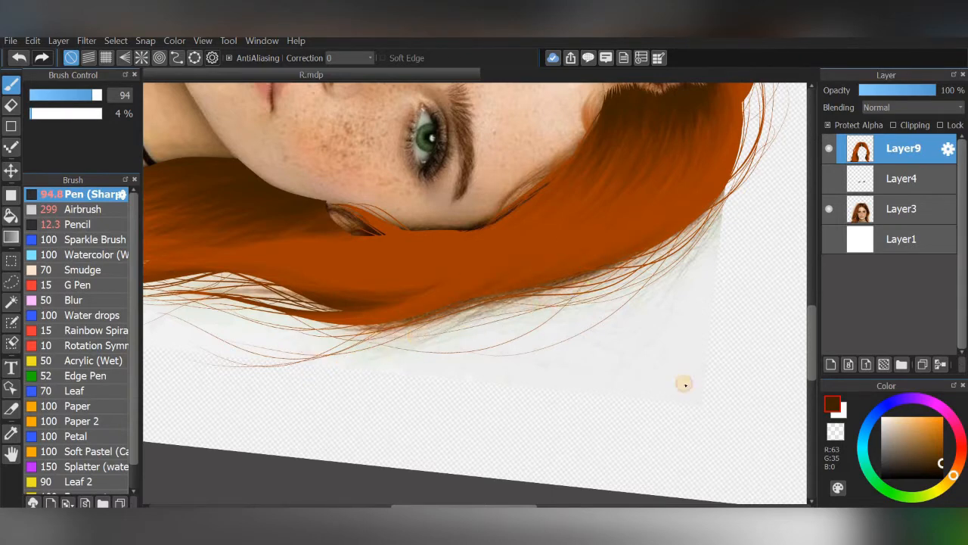
{"action": "scroll", "coordinate": [514, 223], "scroll_direction": "down", "scroll_amount": 3}
{"action": "key", "text": "Left"}
{"action": "key", "text": "Left"}
{"action": "key", "text": "Left"}
{"action": "key", "text": "Left"}
{"action": "key", "text": "Left"}
{"action": "scroll", "coordinate": [567, 247], "scroll_direction": "up", "scroll_amount": 4}
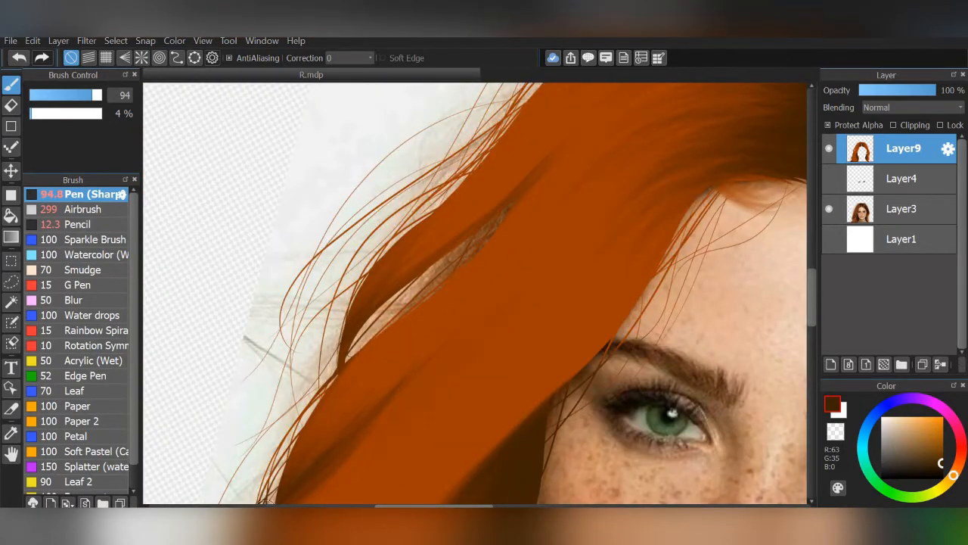
{"action": "scroll", "coordinate": [319, 350], "scroll_direction": "down", "scroll_amount": 3}
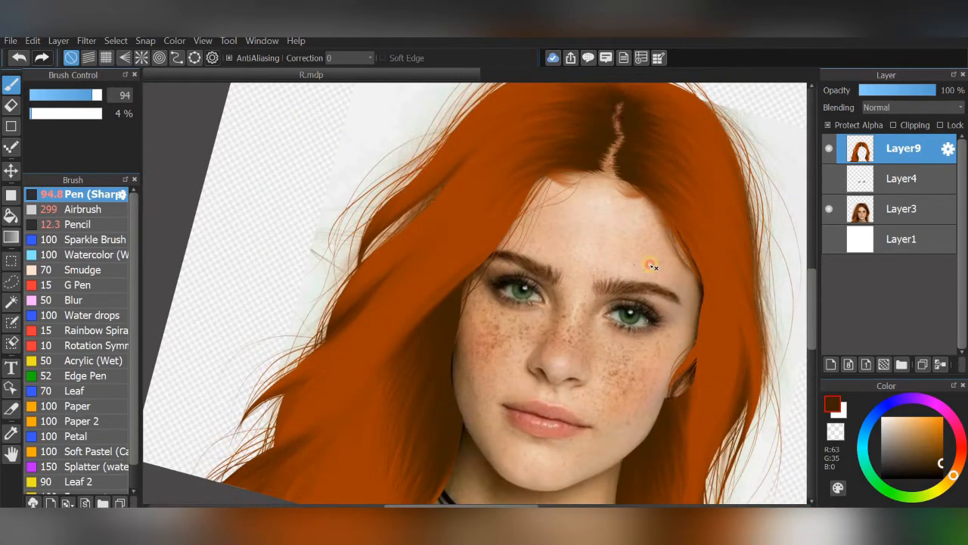
Step: Hide the portrait photo and deepen the shadow at the neck-side edge of the right hair with near-black brown at 15% to 6% opacity
{"action": "left_click", "coordinate": [829, 209]}
{"action": "scroll", "coordinate": [605, 235], "scroll_direction": "up", "scroll_amount": 3}
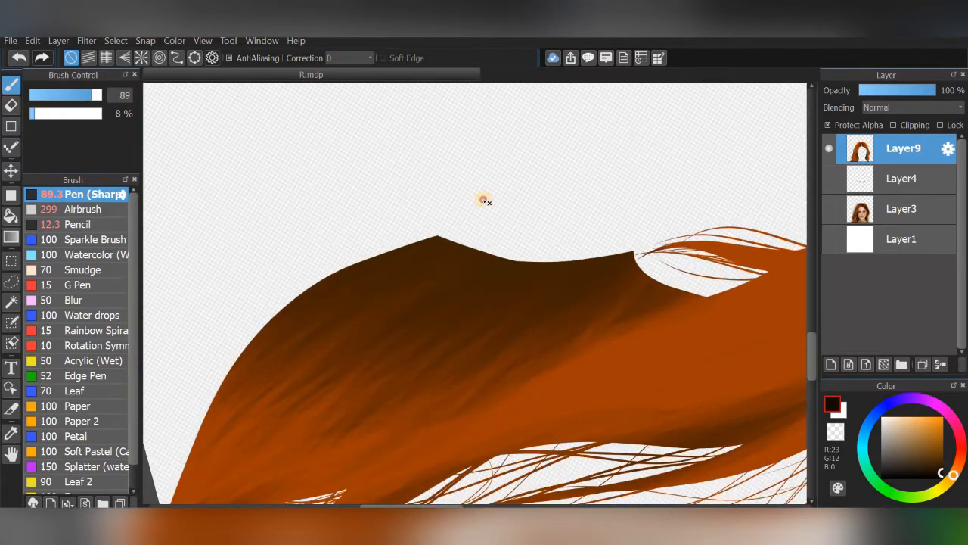
{"action": "left_click", "coordinate": [40, 114]}
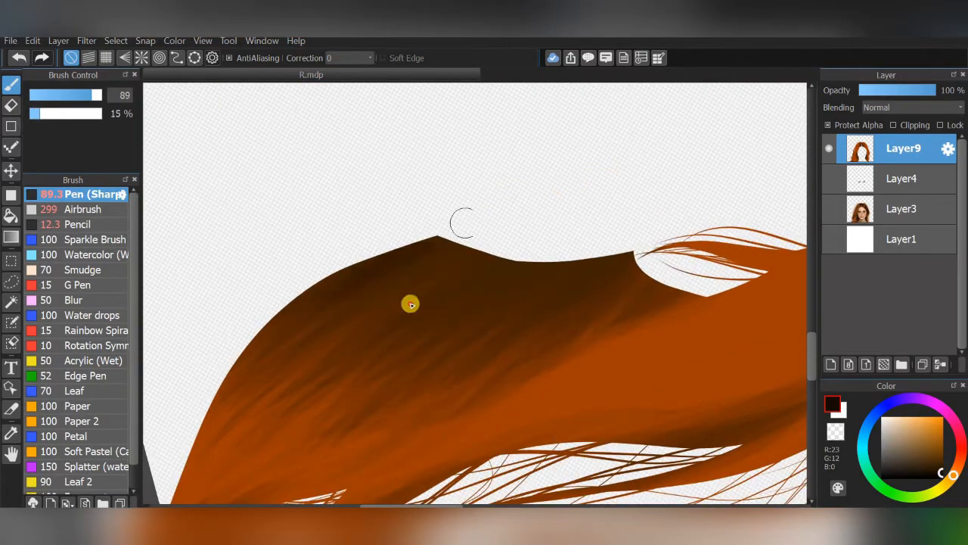
{"action": "left_click", "coordinate": [32, 114]}
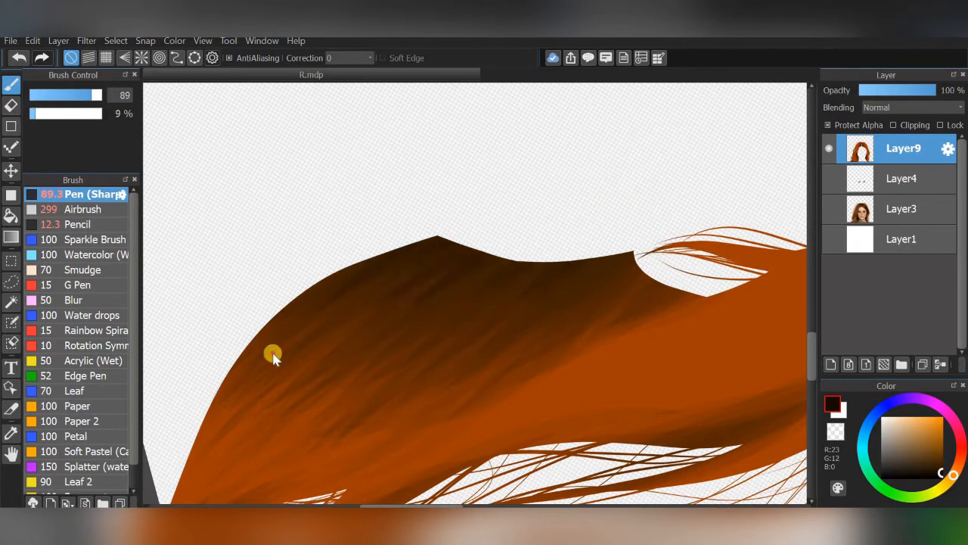
{"action": "left_click_drag", "start_coordinate": [320, 333], "coordinate": [542, 183]}
{"action": "left_click", "coordinate": [34, 114]}
{"action": "left_click_drag", "start_coordinate": [427, 355], "coordinate": [632, 227]}
{"action": "left_click_drag", "start_coordinate": [565, 307], "coordinate": [643, 223]}
{"action": "left_click_drag", "start_coordinate": [361, 370], "coordinate": [577, 194]}
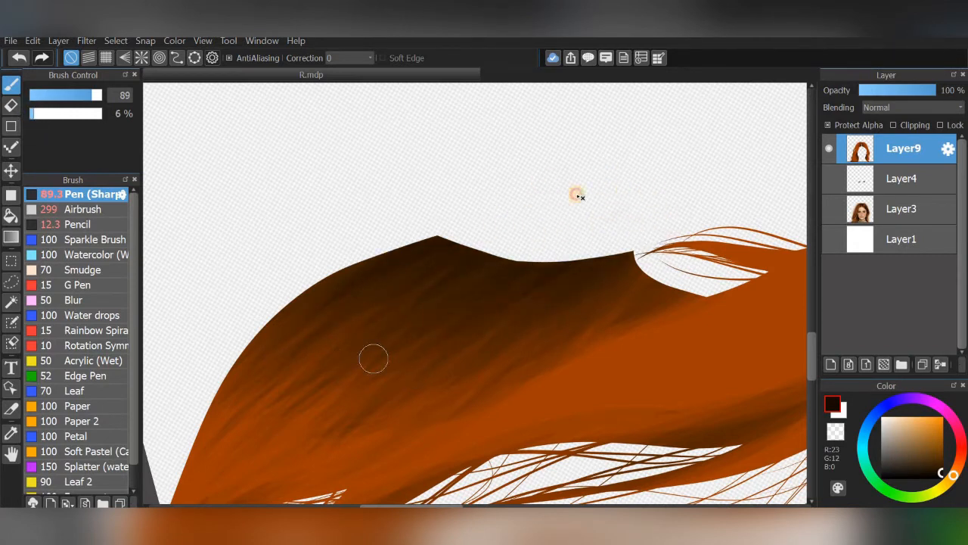
Step: Repaint the small strands beside the ear gap in the sampled base orange with the Pencil, size 75 at 100% opacity
{"action": "key", "text": "Left"}
{"action": "key", "text": "Left"}
{"action": "scroll", "coordinate": [603, 378], "scroll_direction": "down", "scroll_amount": 1}
{"action": "scroll", "coordinate": [605, 182], "scroll_direction": "up", "scroll_amount": 2}
{"action": "left_click", "coordinate": [9, 430]}
{"action": "left_click", "coordinate": [746, 273]}
{"action": "left_click", "coordinate": [9, 85]}
{"action": "left_click", "coordinate": [55, 224]}
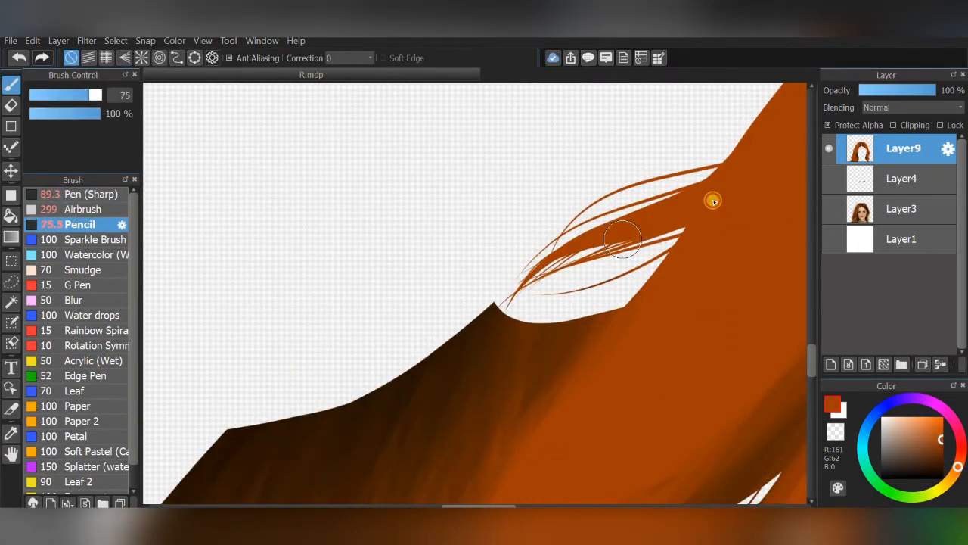
{"action": "scroll", "coordinate": [819, 198], "scroll_direction": "up", "scroll_amount": 2}
{"action": "scroll", "coordinate": [631, 286], "scroll_direction": "down", "scroll_amount": 5}
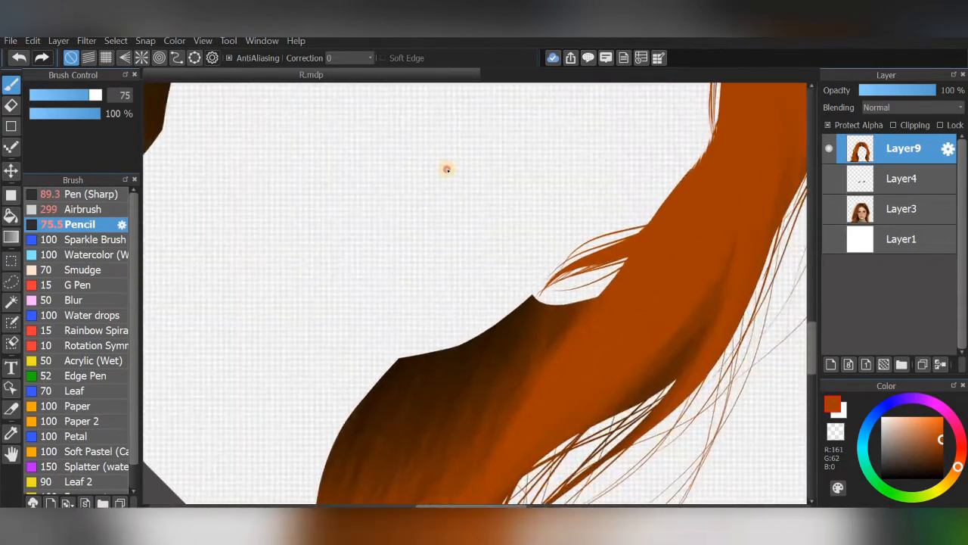
Step: Recolour the dark ends of the thin crossing strands in the outer gap with base orange, reducing the Pencil size to 28
{"action": "scroll", "coordinate": [485, 233], "scroll_direction": "up", "scroll_amount": 2}
{"action": "scroll", "coordinate": [486, 234], "scroll_direction": "up", "scroll_amount": 1}
{"action": "scroll", "coordinate": [480, 198], "scroll_direction": "up", "scroll_amount": 1}
{"action": "key", "text": "Left"}
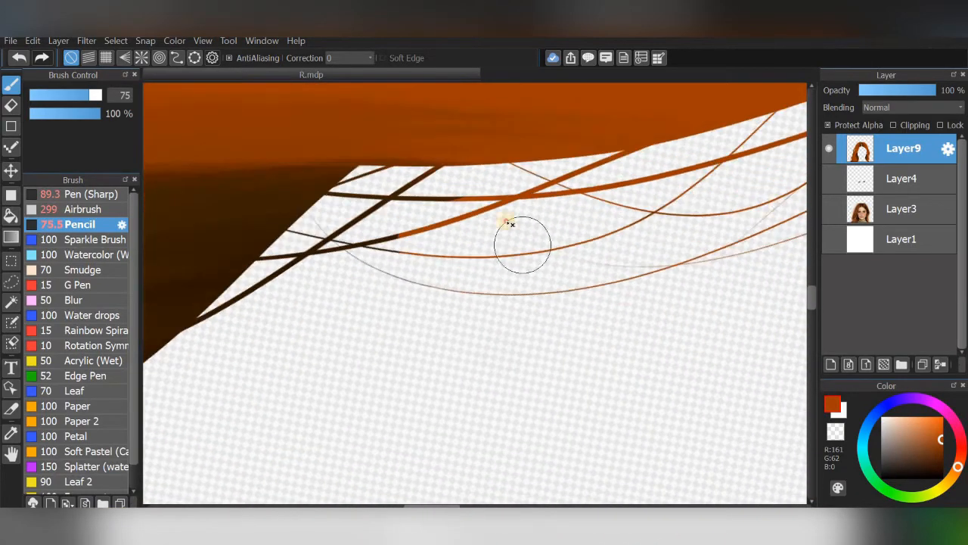
{"action": "mouse_move", "coordinate": [567, 197]}
{"action": "left_mouse_down"}
{"action": "mouse_move", "coordinate": [292, 292]}
{"action": "mouse_move", "coordinate": [179, 394]}
{"action": "mouse_move", "coordinate": [161, 396]}
{"action": "mouse_move", "coordinate": [322, 237]}
{"action": "left_mouse_up"}
{"action": "scroll", "coordinate": [315, 157], "scroll_direction": "up", "scroll_amount": 2}
{"action": "left_click", "coordinate": [69, 96]}
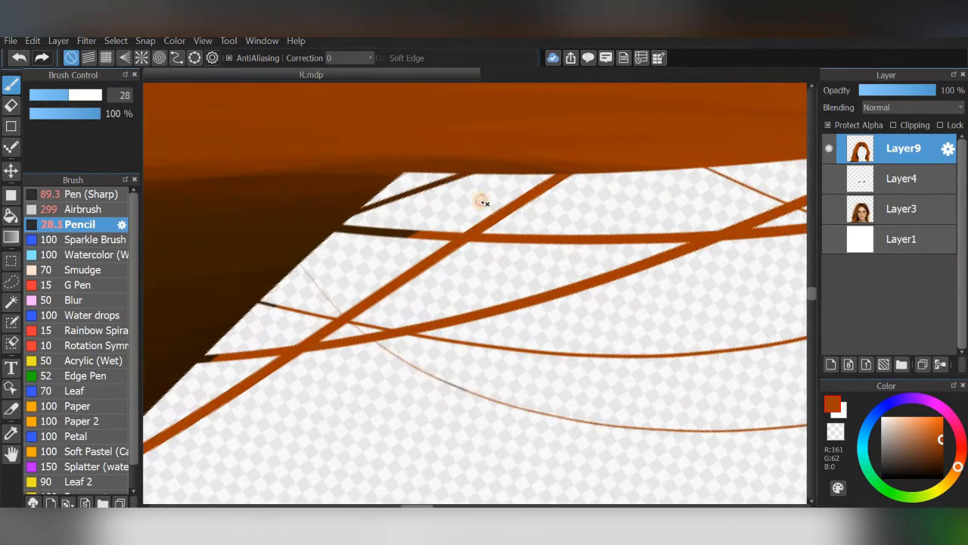
{"action": "mouse_move", "coordinate": [351, 253]}
{"action": "left_mouse_down"}
{"action": "mouse_move", "coordinate": [385, 247]}
{"action": "mouse_move", "coordinate": [409, 220]}
{"action": "left_mouse_up"}
{"action": "left_click_drag", "start_coordinate": [240, 352], "coordinate": [196, 363]}
{"action": "left_click", "coordinate": [17, 60]}
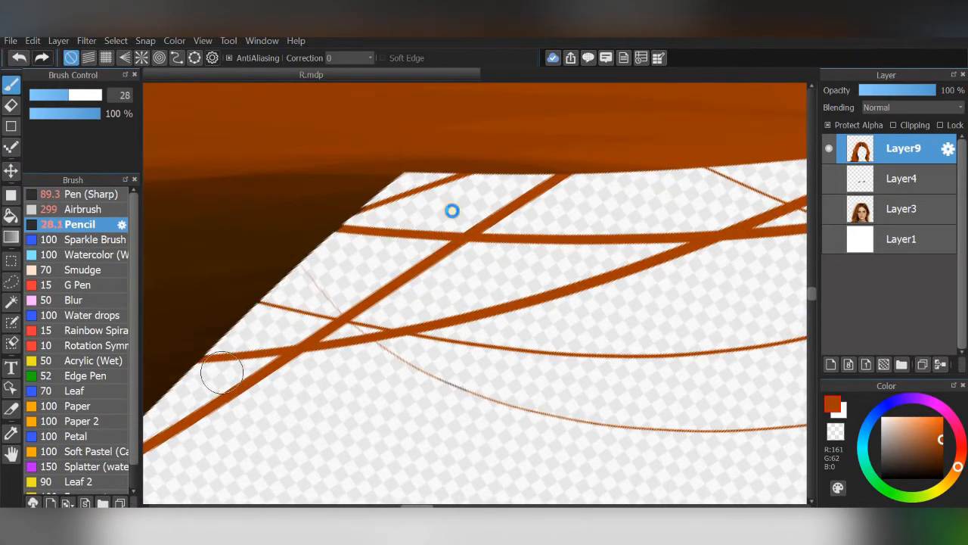
Step: Add a new layer above the hair and set up Pen (Sharp) at 6% opacity in light peach (R255 G183 B141)
{"action": "scroll", "coordinate": [452, 209], "scroll_direction": "down", "scroll_amount": 4}
{"action": "scroll", "coordinate": [583, 371], "scroll_direction": "down", "scroll_amount": 6}
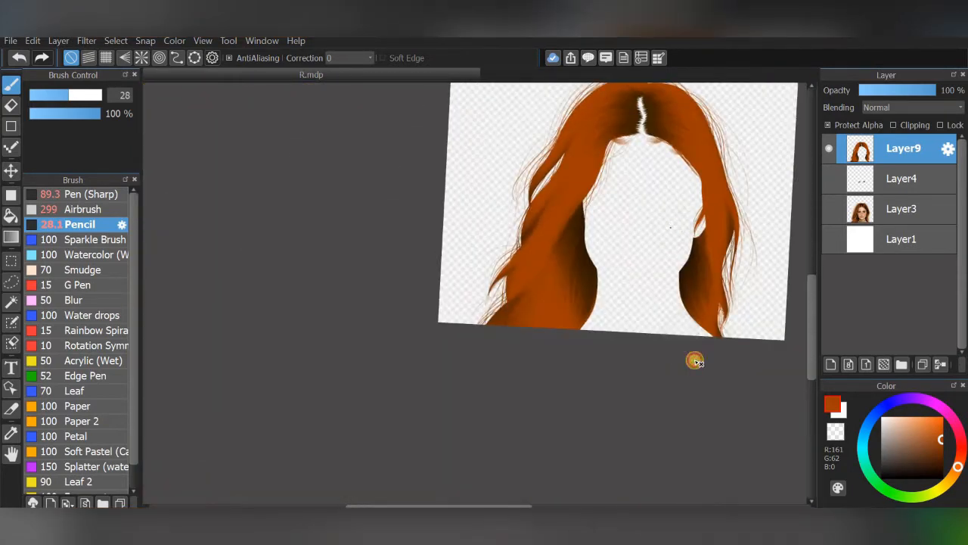
{"action": "left_click_drag", "start_coordinate": [923, 422], "coordinate": [910, 366]}
{"action": "left_click", "coordinate": [833, 365]}
{"action": "left_click", "coordinate": [83, 194]}
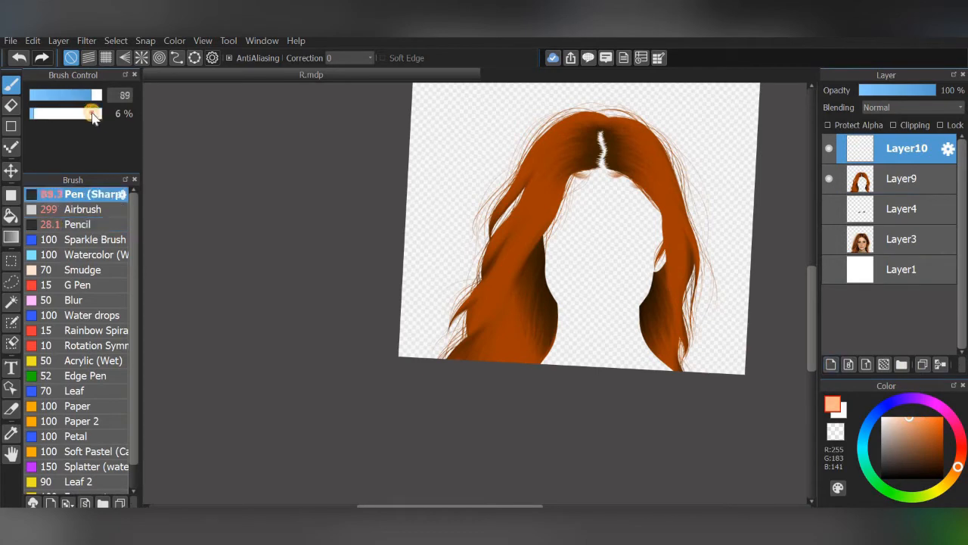
Step: Paint soft peach highlights along the left hair from mid-length up to the crown at 6% opacity, with brush sizes 144 and 70
{"action": "scroll", "coordinate": [631, 181], "scroll_direction": "up", "scroll_amount": 5}
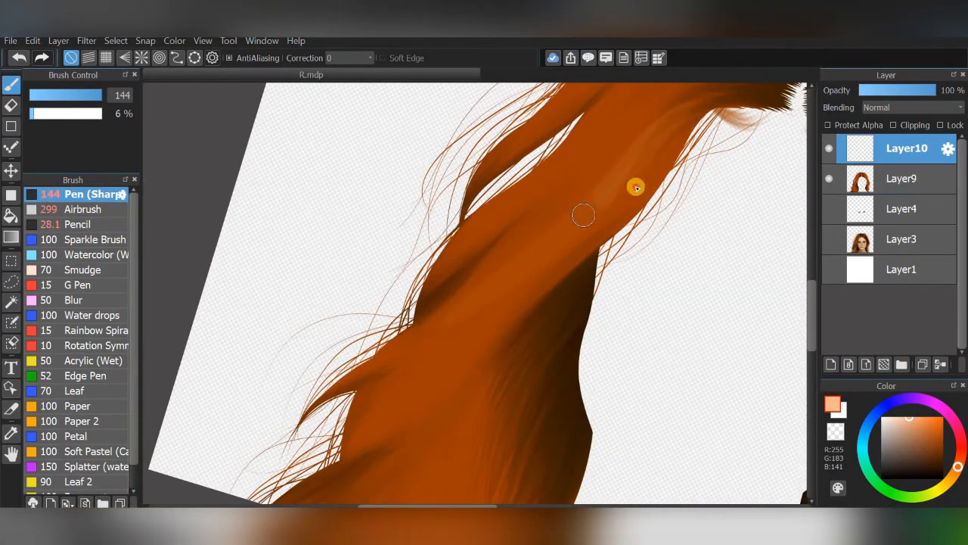
{"action": "left_click_drag", "start_coordinate": [420, 360], "coordinate": [584, 184]}
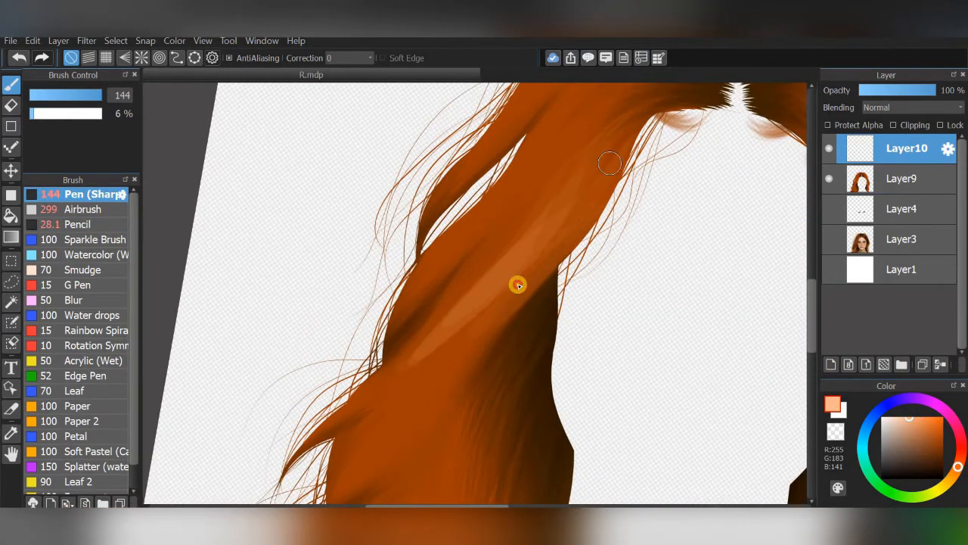
{"action": "left_click_drag", "start_coordinate": [393, 398], "coordinate": [389, 346]}
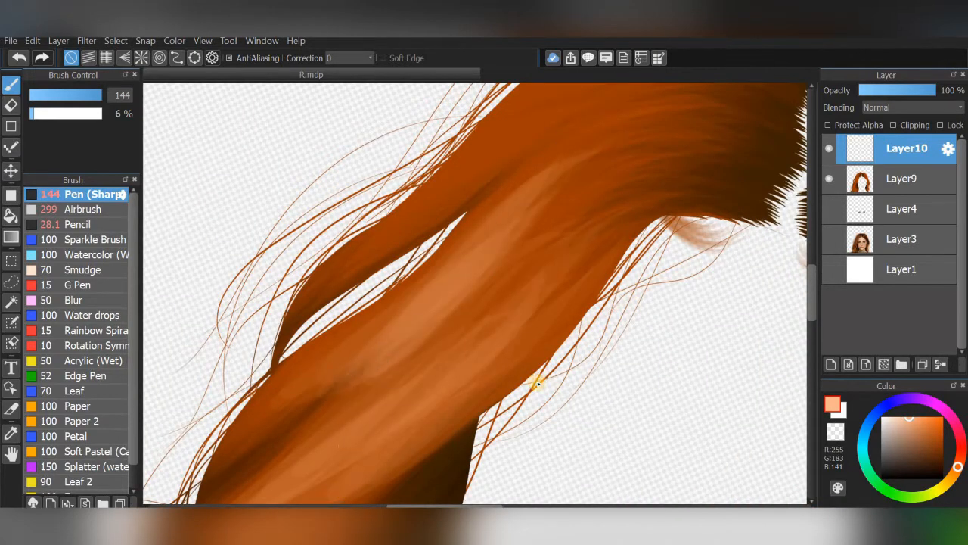
{"action": "left_click_drag", "start_coordinate": [537, 383], "coordinate": [397, 277]}
{"action": "left_click_drag", "start_coordinate": [342, 309], "coordinate": [562, 174]}
{"action": "left_click_drag", "start_coordinate": [615, 129], "coordinate": [383, 270]}
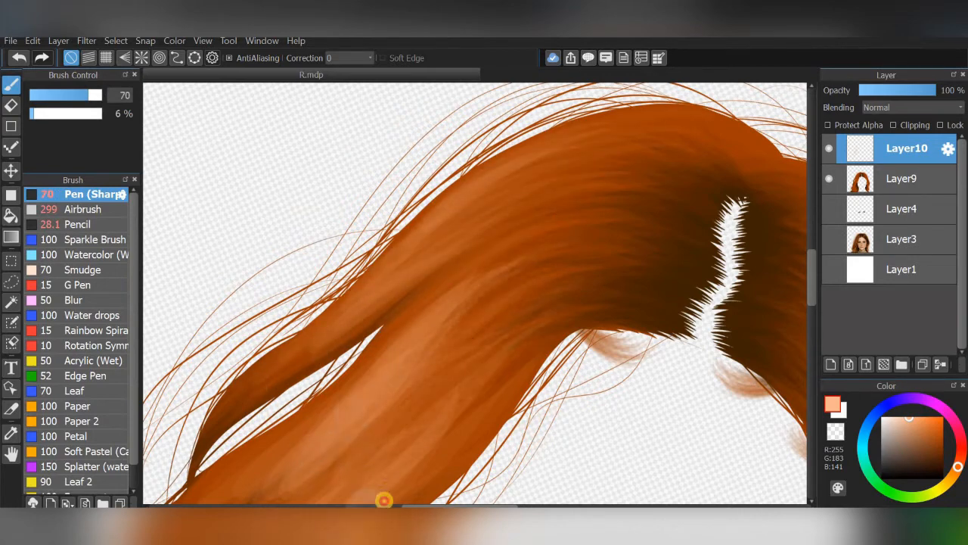
{"action": "left_click_drag", "start_coordinate": [607, 193], "coordinate": [451, 306]}
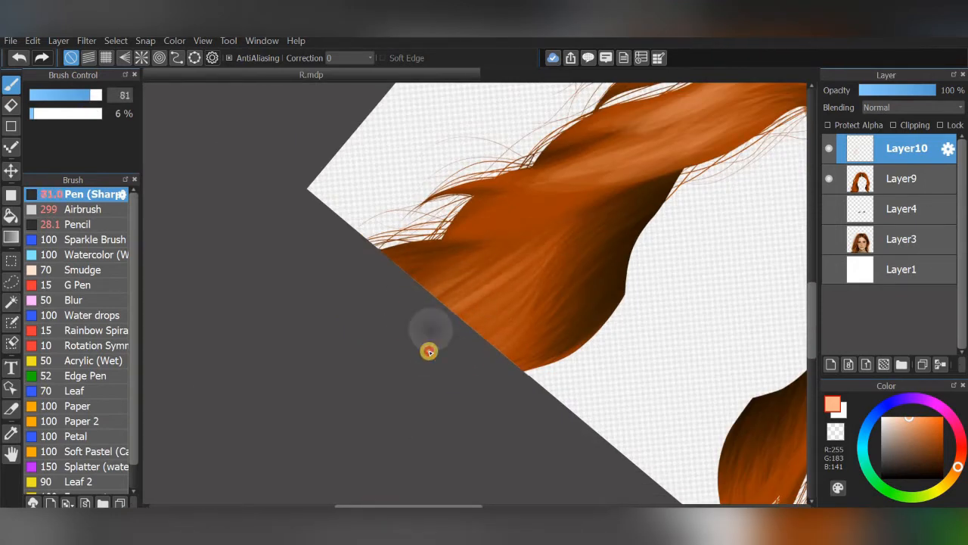
Step: Add peach highlights to the lower locks of the left hair with a size 81 brush at 6% opacity
{"action": "left_click_drag", "start_coordinate": [434, 323], "coordinate": [514, 270]}
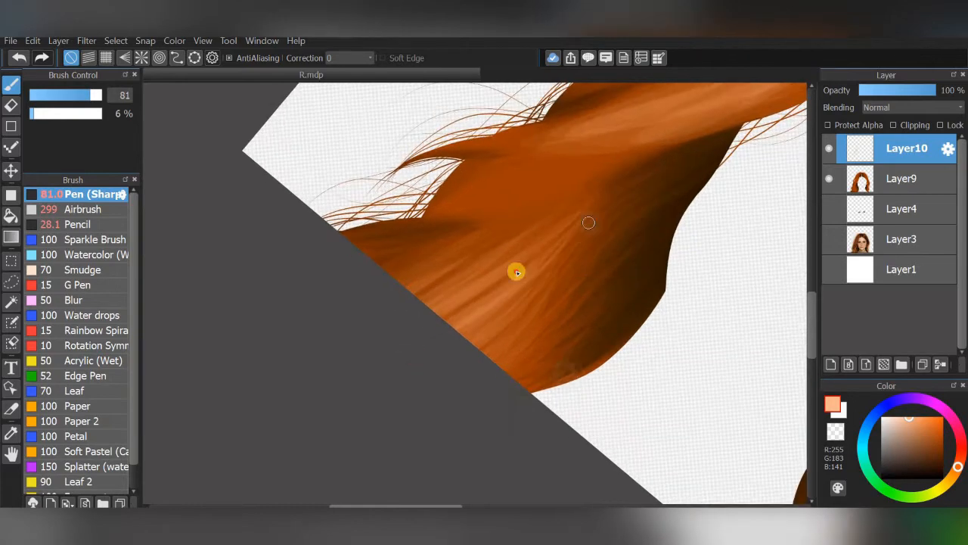
{"action": "left_click_drag", "start_coordinate": [358, 335], "coordinate": [344, 322]}
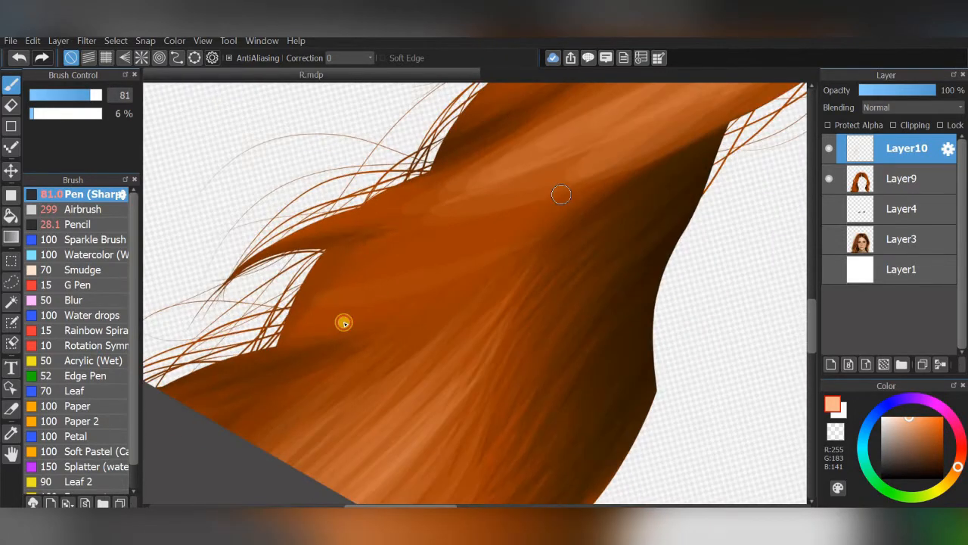
{"action": "left_click_drag", "start_coordinate": [545, 208], "coordinate": [312, 327]}
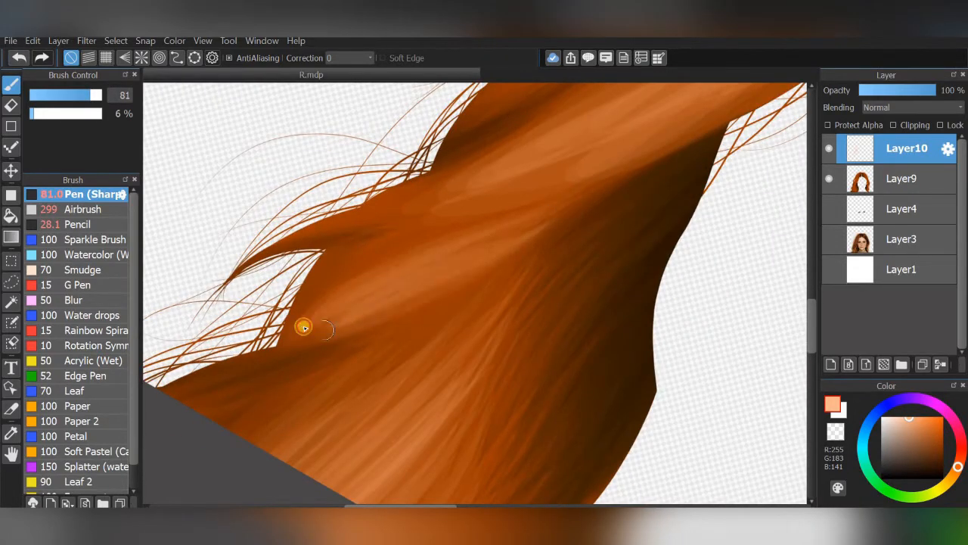
Step: Build up peach highlights on the right hair beside and below the ear gap with a size 92 brush at 6% opacity
{"action": "scroll", "coordinate": [629, 230], "scroll_direction": "down", "scroll_amount": 5}
{"action": "left_click_drag", "start_coordinate": [685, 246], "coordinate": [605, 323]}
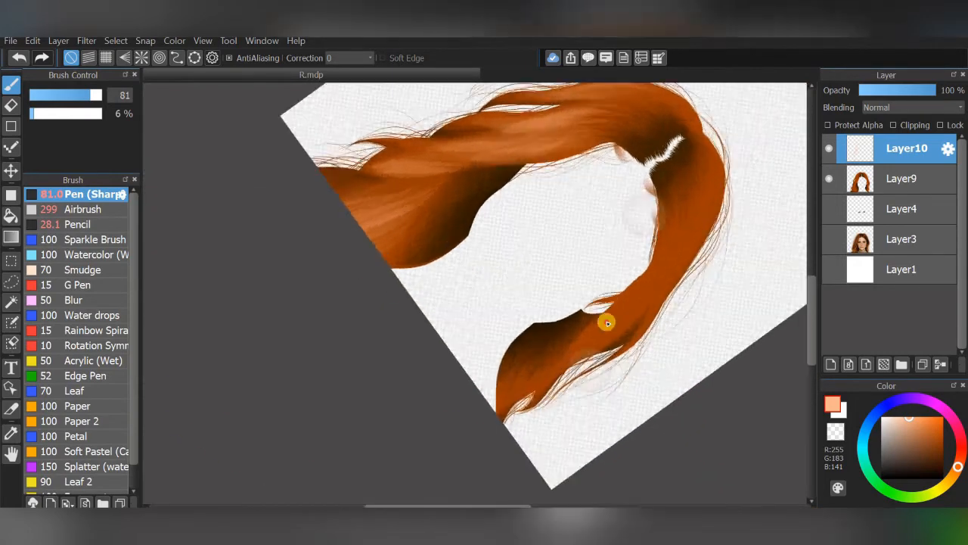
{"action": "scroll", "coordinate": [618, 275], "scroll_direction": "up", "scroll_amount": 4}
{"action": "left_click_drag", "start_coordinate": [618, 275], "coordinate": [559, 318]}
{"action": "mouse_move", "coordinate": [500, 289]}
{"action": "left_mouse_down"}
{"action": "mouse_move", "coordinate": [348, 371]}
{"action": "mouse_move", "coordinate": [322, 374]}
{"action": "left_mouse_up"}
{"action": "mouse_move", "coordinate": [538, 212]}
{"action": "left_mouse_down"}
{"action": "mouse_move", "coordinate": [295, 334]}
{"action": "mouse_move", "coordinate": [228, 395]}
{"action": "left_mouse_up"}
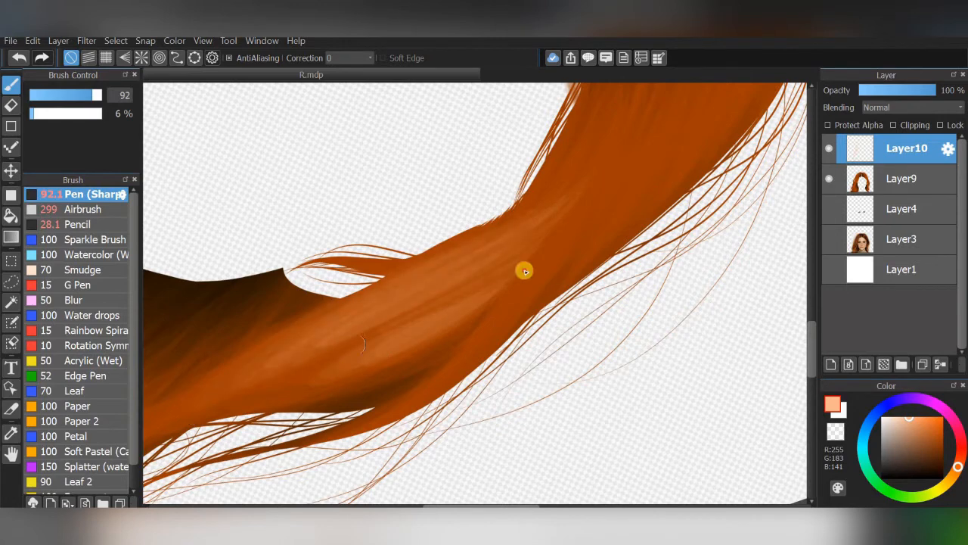
{"action": "left_click_drag", "start_coordinate": [525, 271], "coordinate": [310, 376]}
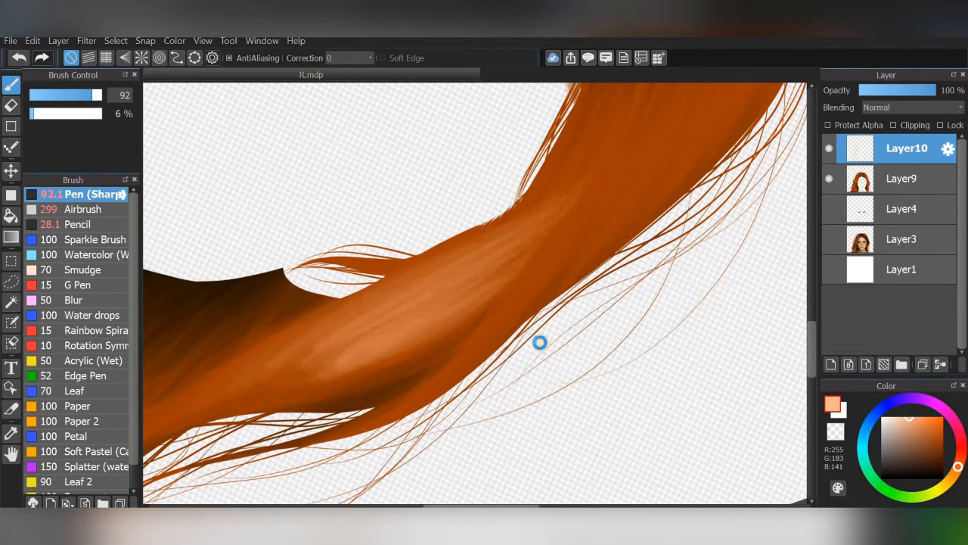
Step: Extend the peach highlights over the upper right hair and down toward its lower ends at 6% opacity
{"action": "scroll", "coordinate": [540, 343], "scroll_direction": "down", "scroll_amount": 2}
{"action": "scroll", "coordinate": [608, 229], "scroll_direction": "up", "scroll_amount": 2}
{"action": "left_click_drag", "start_coordinate": [622, 211], "coordinate": [484, 323]}
{"action": "left_click_drag", "start_coordinate": [582, 202], "coordinate": [381, 365]}
{"action": "left_click_drag", "start_coordinate": [405, 314], "coordinate": [227, 400]}
{"action": "left_click_drag", "start_coordinate": [449, 266], "coordinate": [310, 378]}
{"action": "left_click_drag", "start_coordinate": [485, 238], "coordinate": [347, 373]}
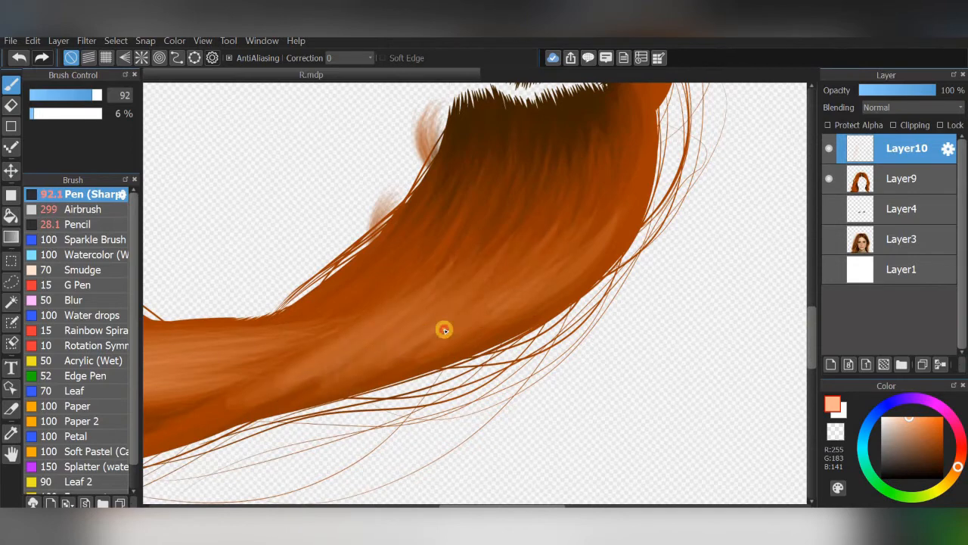
{"action": "left_click_drag", "start_coordinate": [605, 229], "coordinate": [361, 353]}
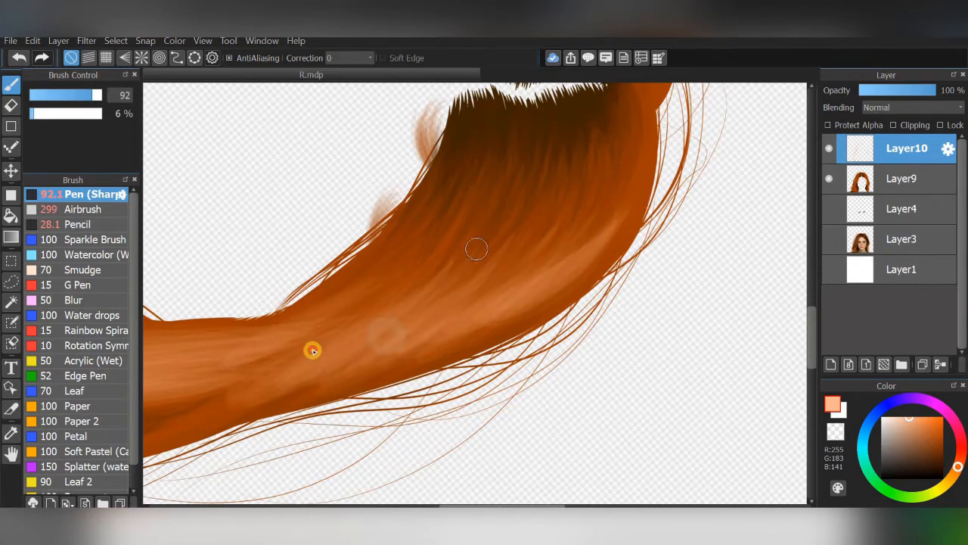
{"action": "left_click_drag", "start_coordinate": [402, 242], "coordinate": [219, 372]}
{"action": "scroll", "coordinate": [473, 201], "scroll_direction": "down", "scroll_amount": 2}
{"action": "left_click_drag", "start_coordinate": [476, 241], "coordinate": [278, 392]}
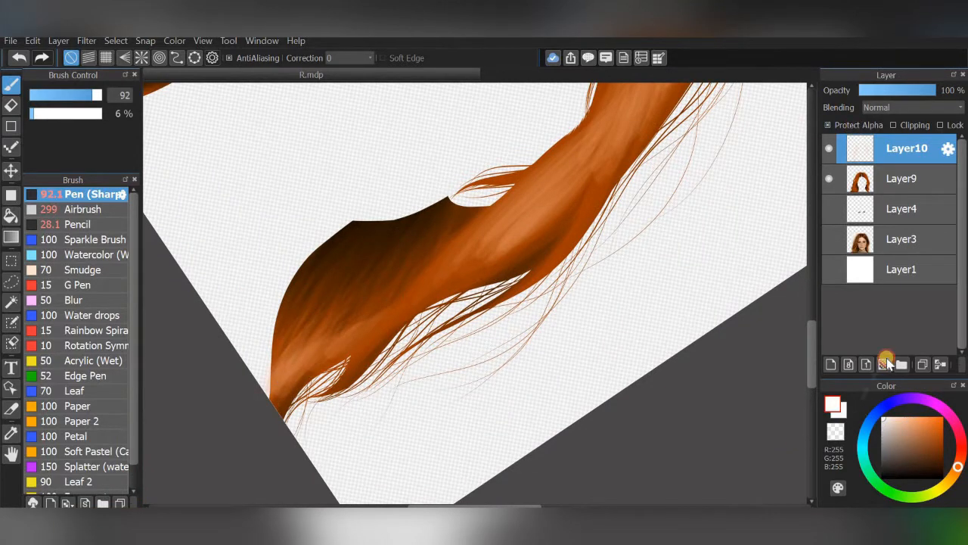
Step: Brighten the alpha-protected highlights on both sides of the hair with the Airbrush, size 290 at 15% opacity, in pale peach (R255 G224 B206)
{"action": "left_click", "coordinate": [49, 210]}
{"action": "key", "text": "bracketright"}
{"action": "left_click_drag", "start_coordinate": [548, 185], "coordinate": [426, 300]}
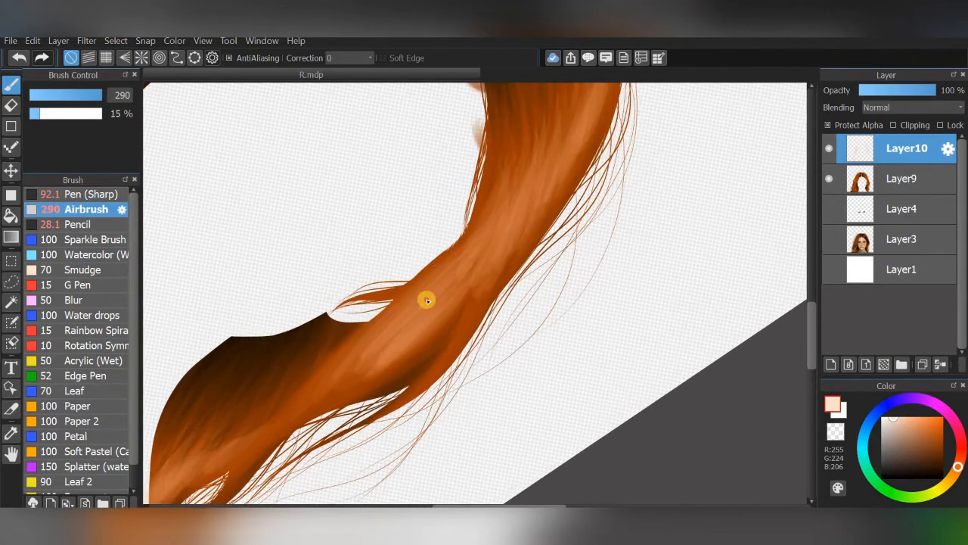
{"action": "left_click_drag", "start_coordinate": [606, 178], "coordinate": [591, 250]}
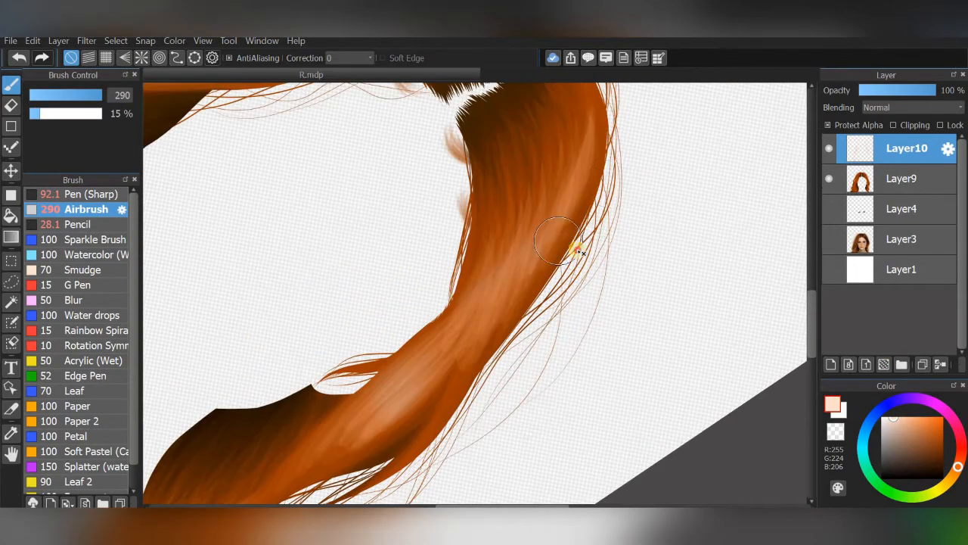
{"action": "scroll", "coordinate": [664, 264], "scroll_direction": "down", "scroll_amount": 2}
{"action": "left_click_drag", "start_coordinate": [664, 265], "coordinate": [478, 261]}
{"action": "scroll", "coordinate": [583, 192], "scroll_direction": "up", "scroll_amount": 2}
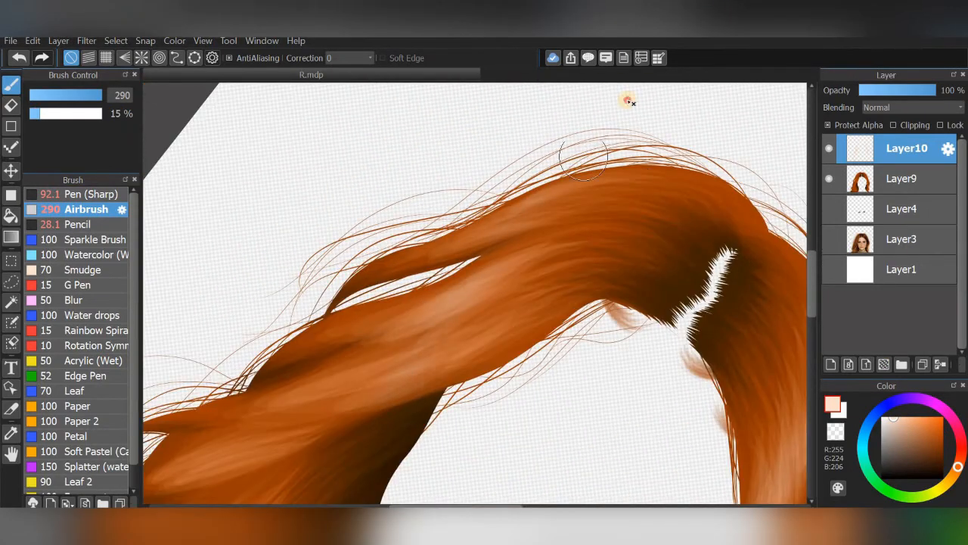
{"action": "left_click_drag", "start_coordinate": [516, 386], "coordinate": [452, 238]}
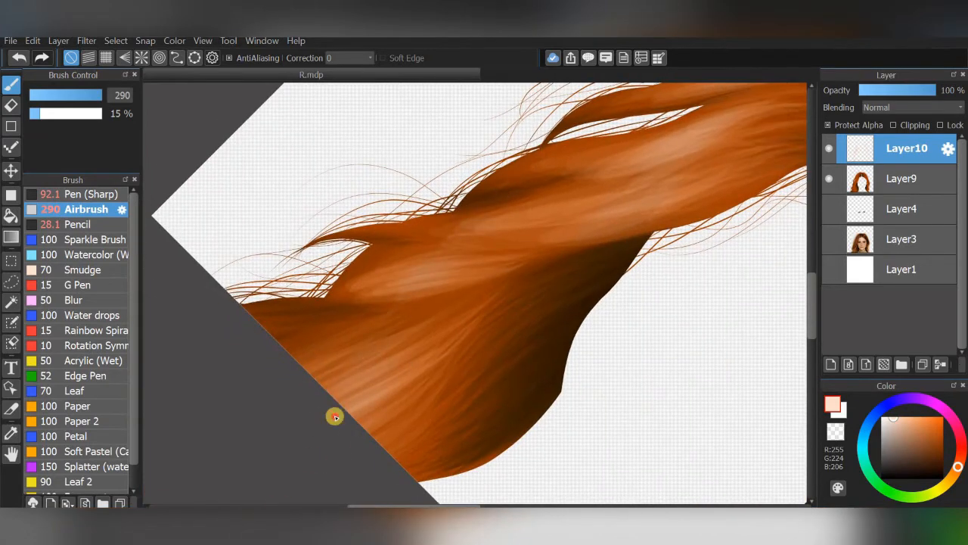
Step: Check the painted hair against the portrait, hide both hair layers and make the visible photo layer, Layer3, active
{"action": "scroll", "coordinate": [525, 303], "scroll_direction": "down", "scroll_amount": 3}
{"action": "left_click_drag", "start_coordinate": [525, 304], "coordinate": [683, 262]}
{"action": "left_click", "coordinate": [825, 240]}
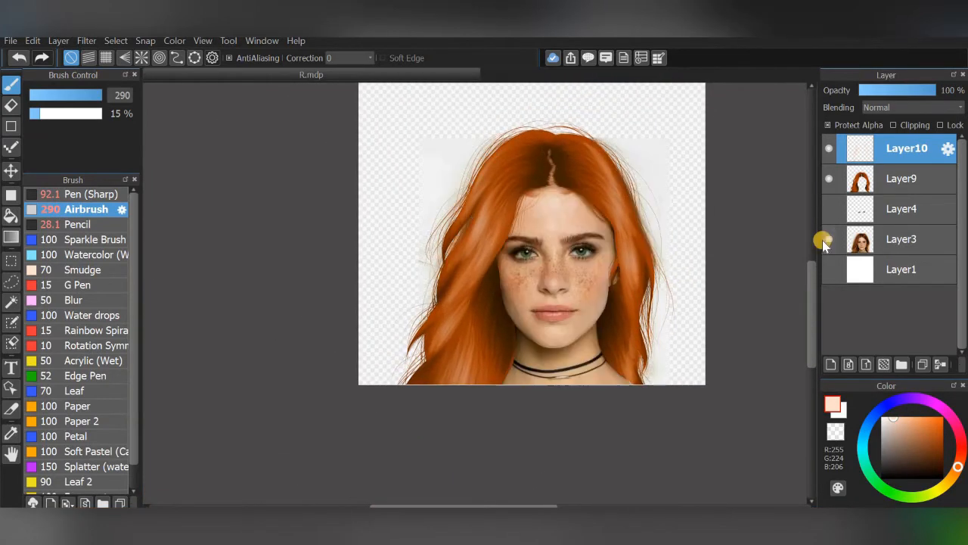
{"action": "left_click", "coordinate": [825, 241]}
{"action": "left_click", "coordinate": [829, 210]}
{"action": "left_click", "coordinate": [827, 180]}
{"action": "left_click", "coordinate": [828, 149]}
{"action": "left_click", "coordinate": [878, 247]}
{"action": "left_click", "coordinate": [828, 239]}
Step: Sample a dark tone from the photo's hair near the temple and shift its hue to brown (R69 G45 B27)
{"action": "scroll", "coordinate": [655, 266], "scroll_direction": "up", "scroll_amount": 5}
{"action": "left_click", "coordinate": [11, 433]}
{"action": "left_click", "coordinate": [665, 203]}
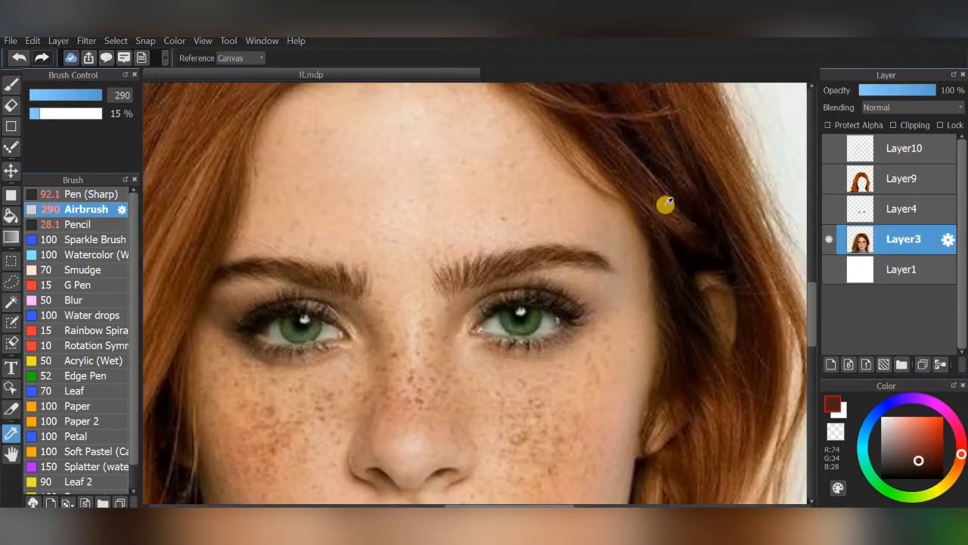
{"action": "left_click_drag", "start_coordinate": [964, 462], "coordinate": [918, 462]}
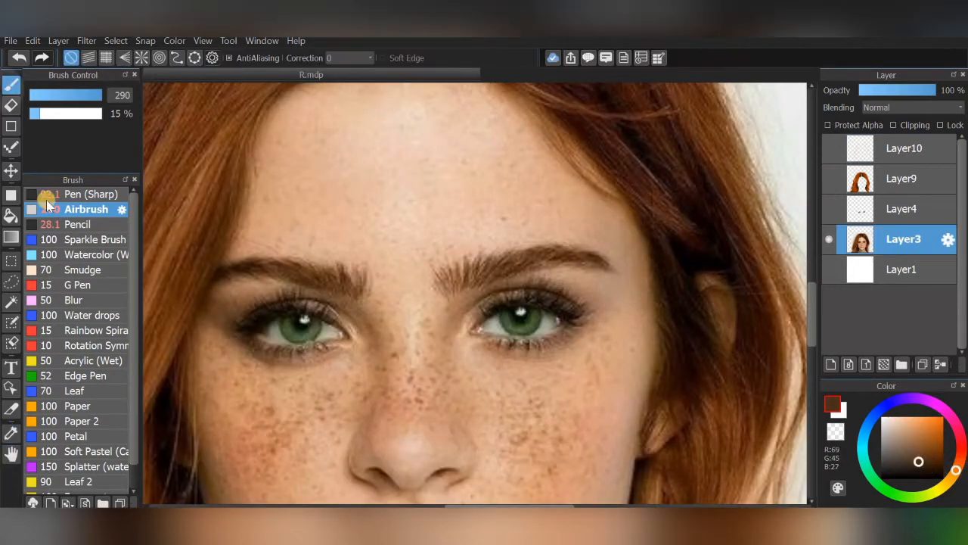
Step: Choose Pen (Sharp) at size 26, fade the photo layer to 49% opacity and add a new layer above it
{"action": "left_click", "coordinate": [48, 194]}
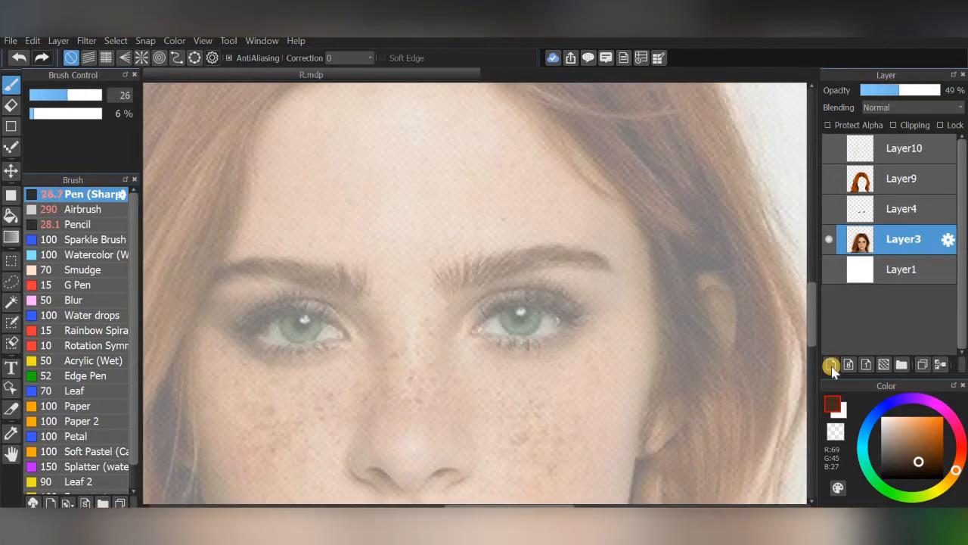
{"action": "left_click", "coordinate": [831, 364]}
Step: Set the pen opacity to 40% and paint tapered brown hair strokes through the middle of the eyebrow on the image's right side
{"action": "scroll", "coordinate": [592, 268], "scroll_direction": "up", "scroll_amount": 5}
{"action": "scroll", "coordinate": [583, 305], "scroll_direction": "up", "scroll_amount": 2}
{"action": "left_click", "coordinate": [58, 114]}
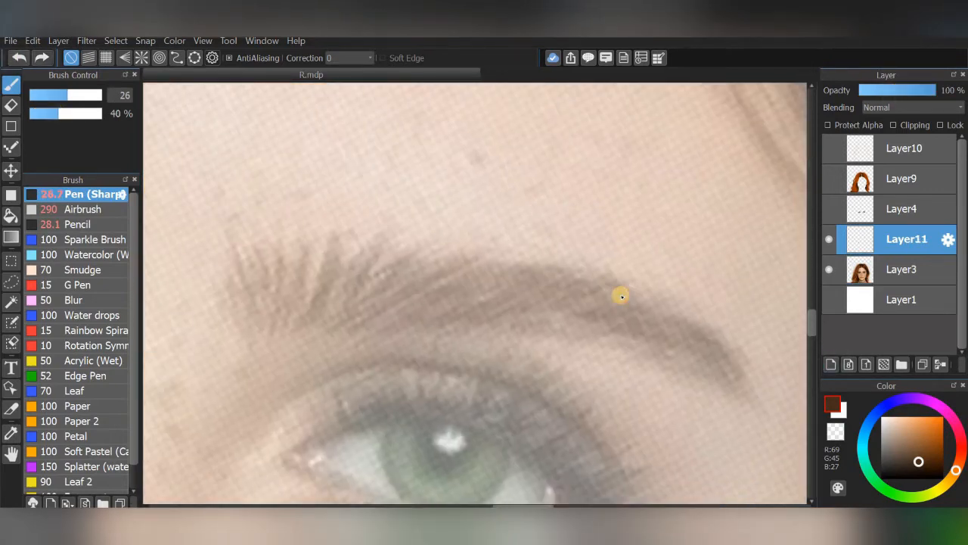
{"action": "scroll", "coordinate": [624, 378], "scroll_direction": "up", "scroll_amount": 2}
{"action": "left_click_drag", "start_coordinate": [411, 358], "coordinate": [472, 245]}
{"action": "mouse_move", "coordinate": [400, 355]}
{"action": "left_mouse_down"}
{"action": "mouse_move", "coordinate": [461, 245]}
{"action": "mouse_move", "coordinate": [431, 259]}
{"action": "left_mouse_up"}
{"action": "mouse_move", "coordinate": [372, 377]}
{"action": "left_mouse_down"}
{"action": "mouse_move", "coordinate": [399, 274]}
{"action": "mouse_move", "coordinate": [374, 378]}
{"action": "left_mouse_up"}
{"action": "left_click_drag", "start_coordinate": [443, 253], "coordinate": [402, 359]}
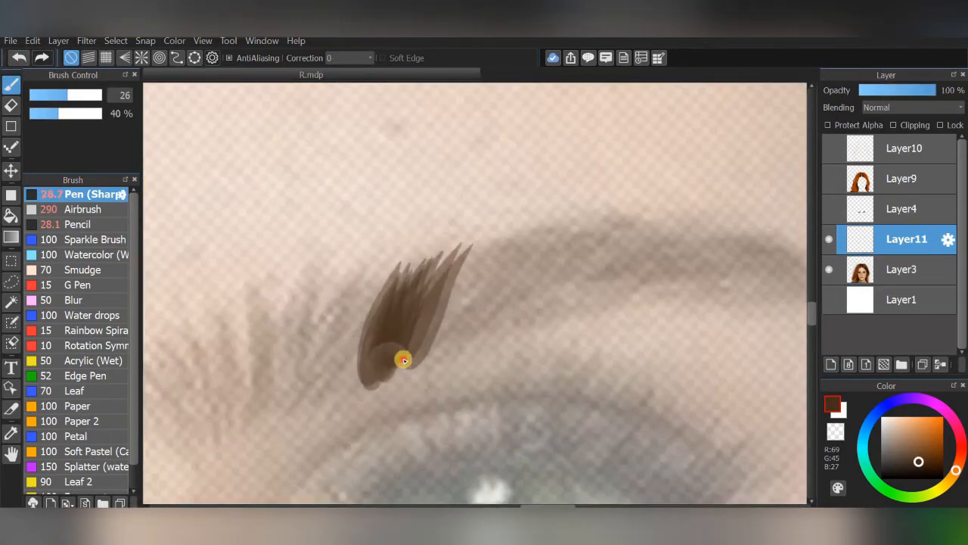
{"action": "left_click_drag", "start_coordinate": [490, 239], "coordinate": [385, 370]}
{"action": "mouse_move", "coordinate": [514, 238]}
{"action": "left_mouse_down"}
{"action": "mouse_move", "coordinate": [419, 342]}
{"action": "mouse_move", "coordinate": [435, 339]}
{"action": "left_mouse_up"}
{"action": "left_click_drag", "start_coordinate": [550, 240], "coordinate": [457, 337]}
Step: Extend the brown hair strokes along the eyebrow's arch and fill the body beneath them with overlapping strokes
{"action": "left_click_drag", "start_coordinate": [590, 236], "coordinate": [484, 321]}
{"action": "left_click_drag", "start_coordinate": [647, 238], "coordinate": [515, 309]}
{"action": "left_click_drag", "start_coordinate": [678, 240], "coordinate": [529, 312]}
{"action": "left_click_drag", "start_coordinate": [736, 240], "coordinate": [546, 314]}
{"action": "left_click_drag", "start_coordinate": [673, 240], "coordinate": [513, 314]}
{"action": "left_click_drag", "start_coordinate": [639, 231], "coordinate": [481, 326]}
{"action": "left_click_drag", "start_coordinate": [588, 230], "coordinate": [458, 335]}
{"action": "mouse_move", "coordinate": [556, 236]}
{"action": "left_mouse_down"}
{"action": "mouse_move", "coordinate": [413, 356]}
{"action": "mouse_move", "coordinate": [423, 345]}
{"action": "left_mouse_up"}
{"action": "mouse_move", "coordinate": [488, 241]}
{"action": "left_mouse_down"}
{"action": "mouse_move", "coordinate": [386, 363]}
{"action": "mouse_move", "coordinate": [440, 263]}
{"action": "left_mouse_up"}
{"action": "mouse_move", "coordinate": [424, 348]}
{"action": "left_mouse_down"}
{"action": "mouse_move", "coordinate": [544, 255]}
{"action": "mouse_move", "coordinate": [575, 249]}
{"action": "left_mouse_up"}
{"action": "left_click_drag", "start_coordinate": [503, 315], "coordinate": [672, 242]}
Step: Paint long tapering strokes along the outer part of the eyebrow, narrowing its tail to a fine point
{"action": "key", "text": "Left"}
{"action": "key", "text": "Left"}
{"action": "key", "text": "Left"}
{"action": "left_click_drag", "start_coordinate": [558, 265], "coordinate": [513, 279]}
{"action": "left_click_drag", "start_coordinate": [563, 230], "coordinate": [660, 174]}
{"action": "left_click_drag", "start_coordinate": [567, 227], "coordinate": [664, 168]}
{"action": "left_click_drag", "start_coordinate": [531, 257], "coordinate": [675, 173]}
{"action": "left_click_drag", "start_coordinate": [538, 245], "coordinate": [685, 160]}
{"action": "left_click_drag", "start_coordinate": [495, 289], "coordinate": [655, 161]}
{"action": "left_click_drag", "start_coordinate": [529, 254], "coordinate": [632, 171]}
{"action": "left_click_drag", "start_coordinate": [496, 291], "coordinate": [609, 174]}
{"action": "left_click_drag", "start_coordinate": [488, 295], "coordinate": [579, 195]}
{"action": "left_click_drag", "start_coordinate": [528, 212], "coordinate": [396, 394]}
{"action": "left_click_drag", "start_coordinate": [530, 241], "coordinate": [707, 160]}
Step: Add short overlapping hair strokes along the eyebrow's upper edge from the arch back towards its inner part
{"action": "left_click_drag", "start_coordinate": [419, 310], "coordinate": [493, 231]}
{"action": "left_click_drag", "start_coordinate": [408, 309], "coordinate": [448, 253]}
{"action": "left_click_drag", "start_coordinate": [340, 476], "coordinate": [403, 290]}
{"action": "left_click_drag", "start_coordinate": [324, 485], "coordinate": [351, 342]}
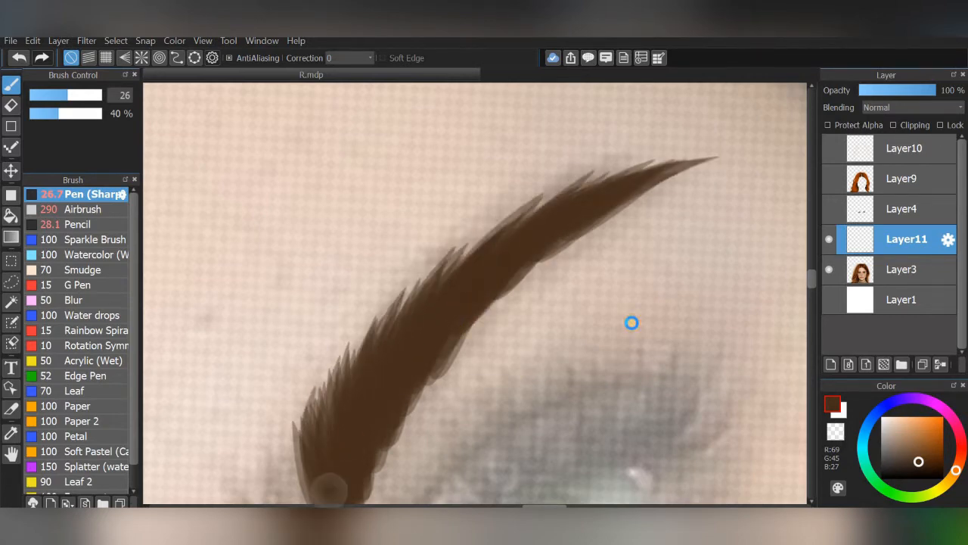
{"action": "left_click_drag", "start_coordinate": [631, 322], "coordinate": [606, 358]}
{"action": "left_click_drag", "start_coordinate": [401, 338], "coordinate": [472, 353]}
{"action": "left_click_drag", "start_coordinate": [677, 189], "coordinate": [616, 250]}
Step: Lower the pen opacity to 21% and paint softer strokes blending the dark eyebrow body towards the nose
{"action": "scroll", "coordinate": [616, 251], "scroll_direction": "up", "scroll_amount": 2}
{"action": "left_click", "coordinate": [45, 114]}
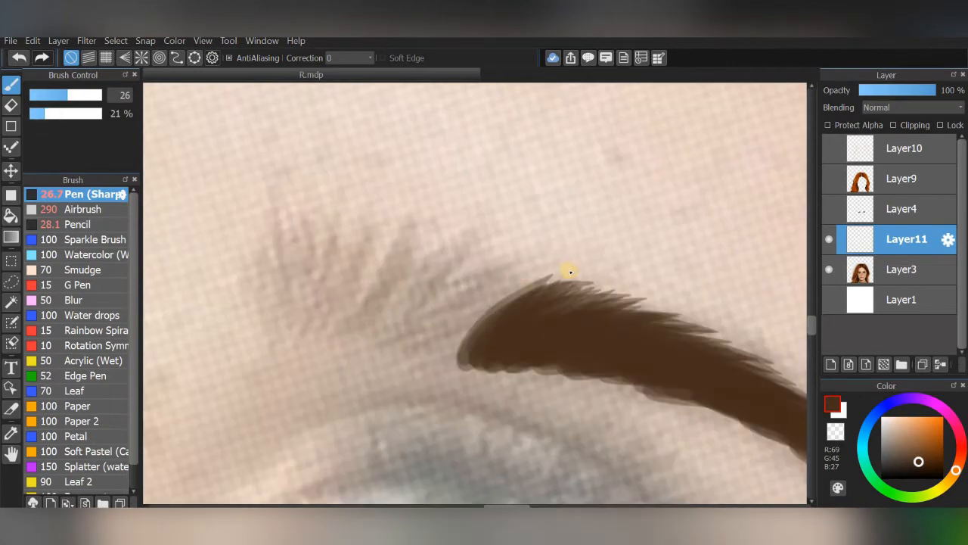
{"action": "left_click_drag", "start_coordinate": [385, 331], "coordinate": [512, 228]}
{"action": "left_click_drag", "start_coordinate": [395, 335], "coordinate": [513, 246]}
{"action": "mouse_move", "coordinate": [413, 333]}
{"action": "left_mouse_down"}
{"action": "mouse_move", "coordinate": [530, 258]}
{"action": "mouse_move", "coordinate": [558, 280]}
{"action": "left_mouse_up"}
{"action": "left_click_drag", "start_coordinate": [455, 349], "coordinate": [522, 301]}
{"action": "key", "text": "Left"}
{"action": "key", "text": "Left"}
Step: Continue the semi-transparent upward hair strokes across the eyebrow's inner section, following the photographed hairs
{"action": "mouse_move", "coordinate": [475, 393]}
{"action": "left_mouse_down"}
{"action": "mouse_move", "coordinate": [550, 292]}
{"action": "mouse_move", "coordinate": [541, 297]}
{"action": "left_mouse_up"}
{"action": "mouse_move", "coordinate": [439, 401]}
{"action": "left_mouse_down"}
{"action": "mouse_move", "coordinate": [465, 343]}
{"action": "mouse_move", "coordinate": [532, 284]}
{"action": "left_mouse_up"}
{"action": "left_click_drag", "start_coordinate": [417, 408], "coordinate": [501, 278]}
{"action": "left_click_drag", "start_coordinate": [395, 391], "coordinate": [464, 271]}
{"action": "left_click_drag", "start_coordinate": [372, 392], "coordinate": [450, 265]}
{"action": "left_click_drag", "start_coordinate": [348, 402], "coordinate": [385, 264]}
{"action": "mouse_move", "coordinate": [350, 405]}
{"action": "left_mouse_down"}
{"action": "mouse_move", "coordinate": [402, 264]}
{"action": "mouse_move", "coordinate": [426, 265]}
{"action": "left_mouse_up"}
{"action": "left_click_drag", "start_coordinate": [375, 405], "coordinate": [442, 282]}
{"action": "left_click_drag", "start_coordinate": [391, 376], "coordinate": [467, 278]}
{"action": "left_click_drag", "start_coordinate": [386, 395], "coordinate": [515, 318]}
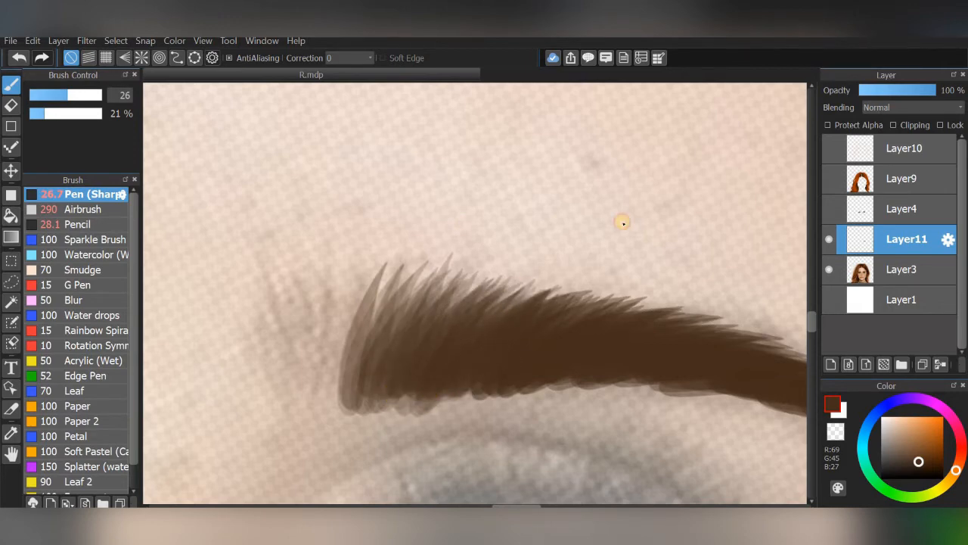
Step: Lower the pen opacity to 9% and paint faint, overlapping upright hairs at the eyebrow's inner end
{"action": "key", "text": "Right"}
{"action": "scroll", "coordinate": [622, 222], "scroll_direction": "down", "scroll_amount": 1}
{"action": "scroll", "coordinate": [530, 260], "scroll_direction": "up", "scroll_amount": 1}
{"action": "left_click", "coordinate": [36, 117]}
{"action": "mouse_move", "coordinate": [418, 389]}
{"action": "left_mouse_down"}
{"action": "mouse_move", "coordinate": [454, 263]}
{"action": "mouse_move", "coordinate": [464, 265]}
{"action": "left_mouse_up"}
{"action": "left_click_drag", "start_coordinate": [429, 384], "coordinate": [454, 287]}
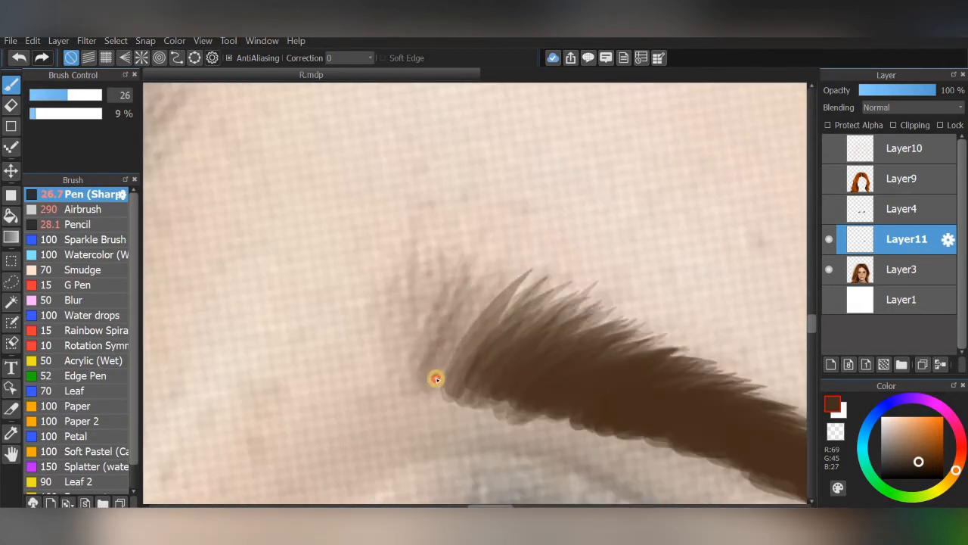
{"action": "left_click_drag", "start_coordinate": [382, 387], "coordinate": [420, 304]}
{"action": "left_click_drag", "start_coordinate": [399, 386], "coordinate": [459, 270]}
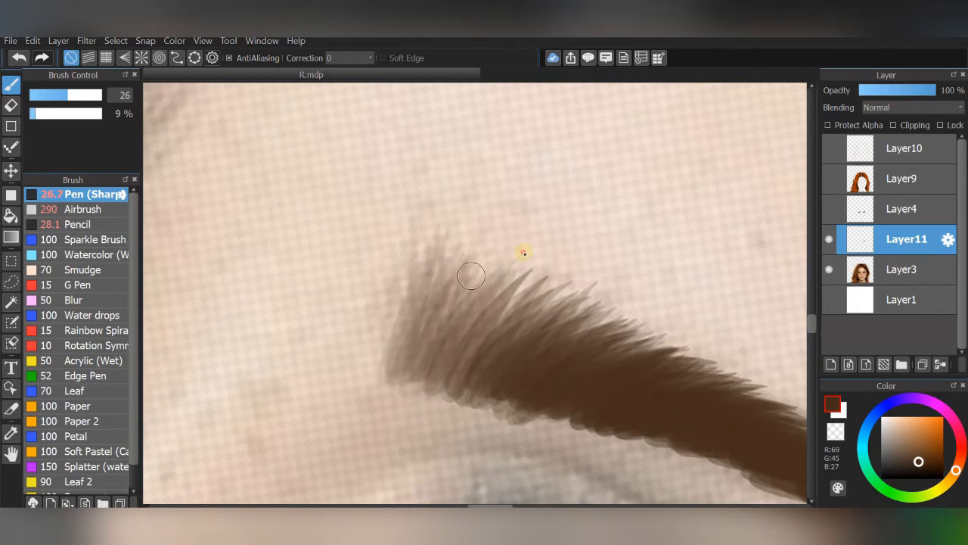
{"action": "mouse_move", "coordinate": [466, 378]}
{"action": "left_mouse_down"}
{"action": "mouse_move", "coordinate": [539, 271]}
{"action": "mouse_move", "coordinate": [523, 291]}
{"action": "left_mouse_up"}
{"action": "mouse_move", "coordinate": [379, 370]}
{"action": "left_mouse_down"}
{"action": "mouse_move", "coordinate": [393, 271]}
{"action": "mouse_move", "coordinate": [380, 289]}
{"action": "mouse_move", "coordinate": [405, 261]}
{"action": "left_mouse_up"}
{"action": "left_click_drag", "start_coordinate": [492, 392], "coordinate": [543, 286]}
Step: Erase the uneven lower edge of the eyebrow into a smooth curve with a soft-edged eraser, size 24 at 100% opacity
{"action": "scroll", "coordinate": [502, 286], "scroll_direction": "down", "scroll_amount": 1}
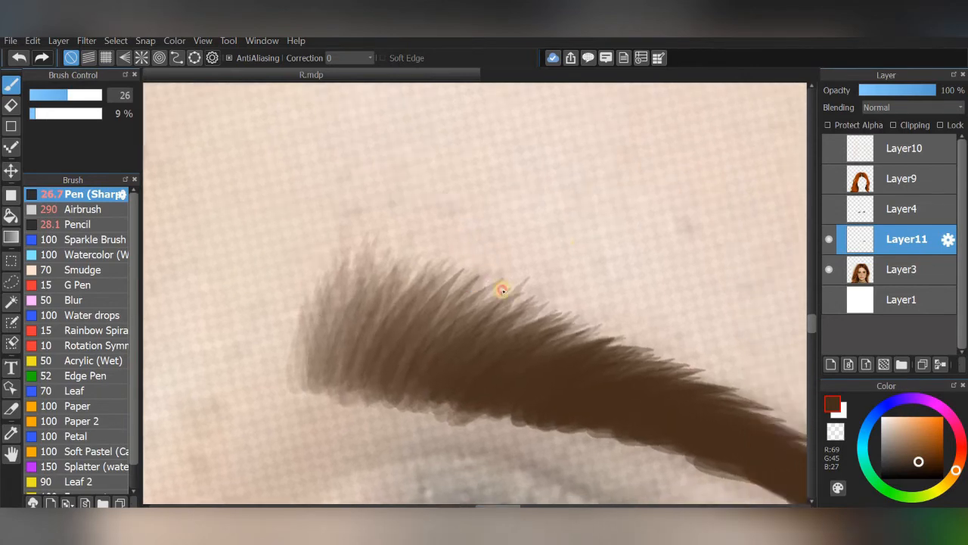
{"action": "key", "text": "Left"}
{"action": "key", "text": "Right"}
{"action": "left_click", "coordinate": [11, 105]}
{"action": "left_click", "coordinate": [70, 114]}
{"action": "left_click", "coordinate": [413, 56]}
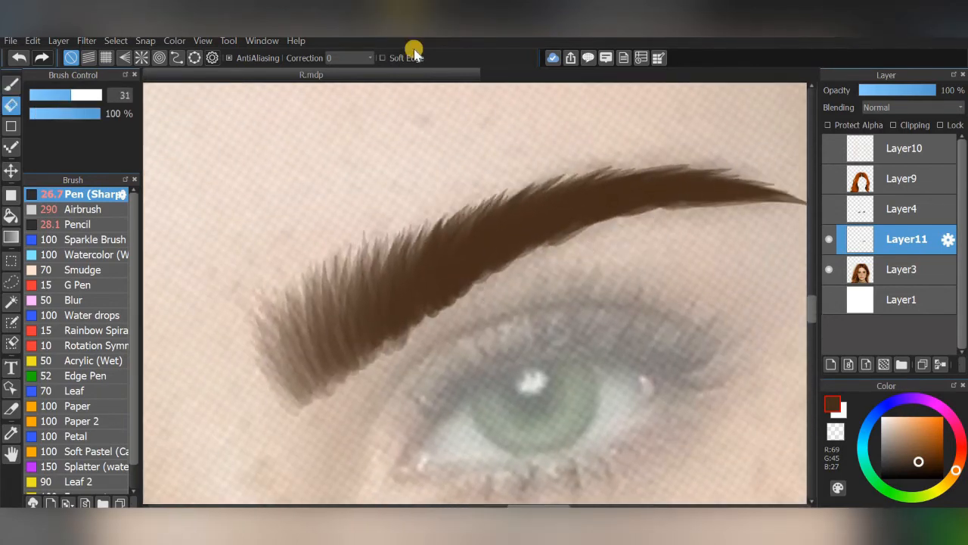
{"action": "left_click", "coordinate": [55, 95]}
{"action": "mouse_move", "coordinate": [671, 349]}
{"action": "left_mouse_down"}
{"action": "mouse_move", "coordinate": [619, 340]}
{"action": "mouse_move", "coordinate": [652, 342]}
{"action": "left_mouse_up"}
{"action": "left_click", "coordinate": [65, 97]}
{"action": "mouse_move", "coordinate": [768, 186]}
{"action": "left_mouse_down"}
{"action": "mouse_move", "coordinate": [444, 274]}
{"action": "mouse_move", "coordinate": [233, 426]}
{"action": "left_mouse_up"}
{"action": "left_click", "coordinate": [19, 58]}
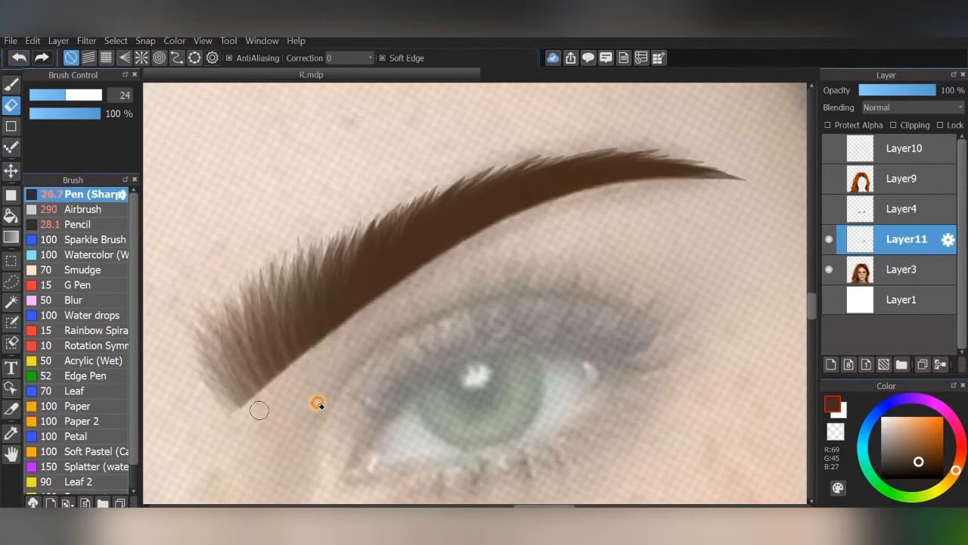
Step: Transform the painted eyebrow slightly, shifting its outer end to fit the photographed brow
{"action": "scroll", "coordinate": [608, 287], "scroll_direction": "down", "scroll_amount": 3}
{"action": "left_click_drag", "start_coordinate": [607, 288], "coordinate": [673, 266]}
{"action": "left_click", "coordinate": [115, 43]}
{"action": "left_click", "coordinate": [121, 218]}
{"action": "left_click_drag", "start_coordinate": [770, 214], "coordinate": [777, 222]}
{"action": "left_click", "coordinate": [768, 502]}
{"action": "left_click_drag", "start_coordinate": [672, 264], "coordinate": [733, 290]}
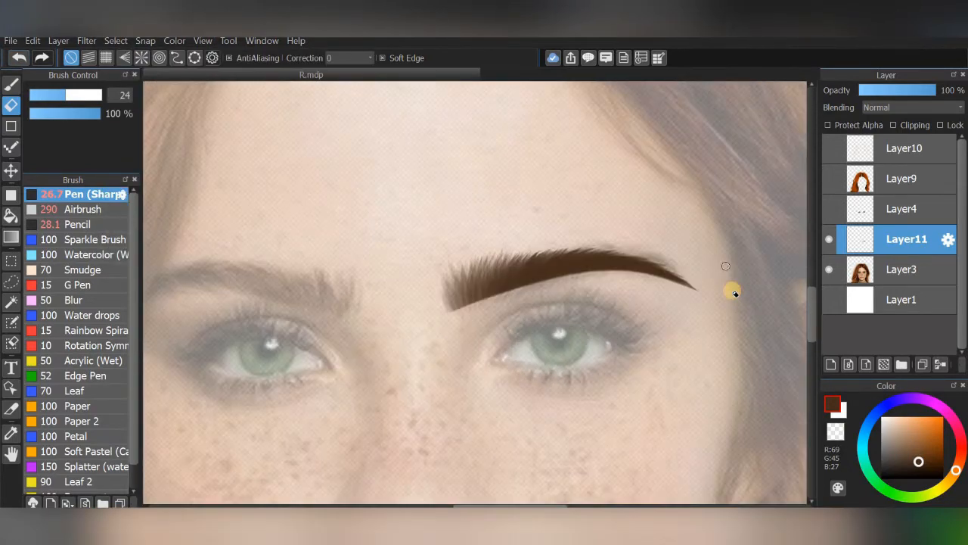
Step: Refine the shape of the painted eyebrow on Layer11 with a Mesh Transform to follow the reference photo
{"action": "scroll", "coordinate": [733, 289], "scroll_direction": "down", "scroll_amount": 2}
{"action": "left_click", "coordinate": [115, 43]}
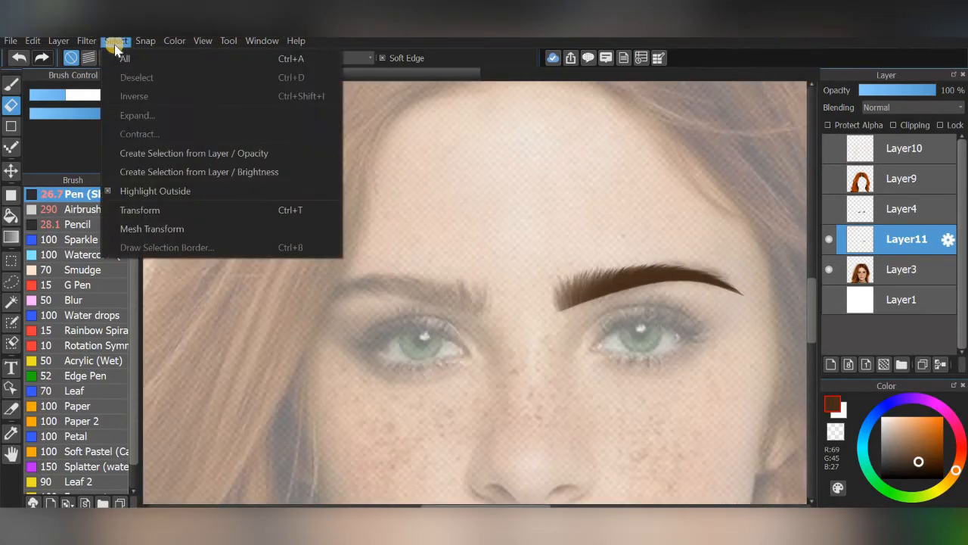
{"action": "left_click", "coordinate": [126, 235]}
{"action": "scroll", "coordinate": [703, 235], "scroll_direction": "up", "scroll_amount": 3}
{"action": "left_click_drag", "start_coordinate": [657, 319], "coordinate": [665, 310]}
{"action": "left_click_drag", "start_coordinate": [657, 370], "coordinate": [661, 359]}
{"action": "left_click", "coordinate": [769, 502]}
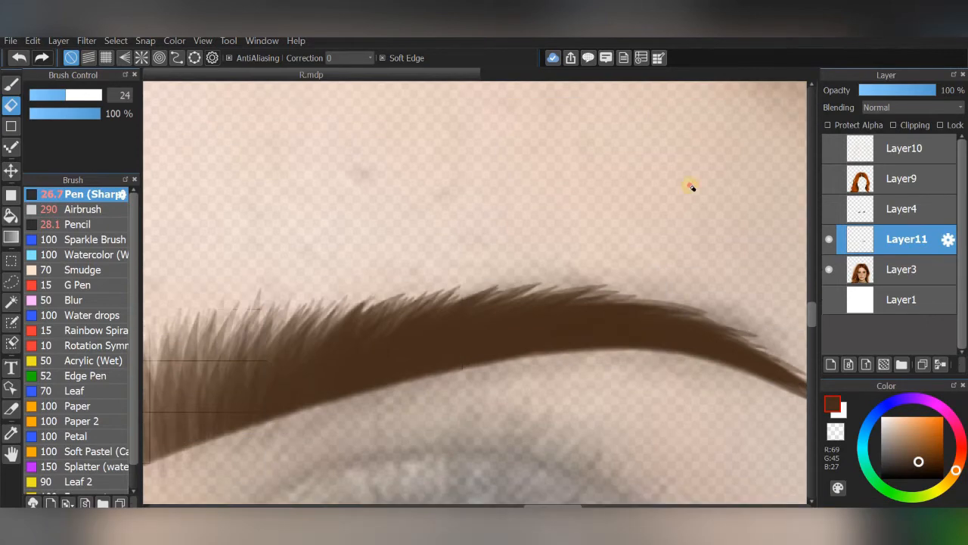
{"action": "scroll", "coordinate": [664, 209], "scroll_direction": "down", "scroll_amount": 3}
{"action": "left_click", "coordinate": [923, 366]}
{"action": "left_click", "coordinate": [55, 43]}
{"action": "mouse_move", "coordinate": [64, 436]}
{"action": "left_click", "coordinate": [259, 454]}
{"action": "left_click", "coordinate": [12, 59]}
{"action": "left_click", "coordinate": [12, 60]}
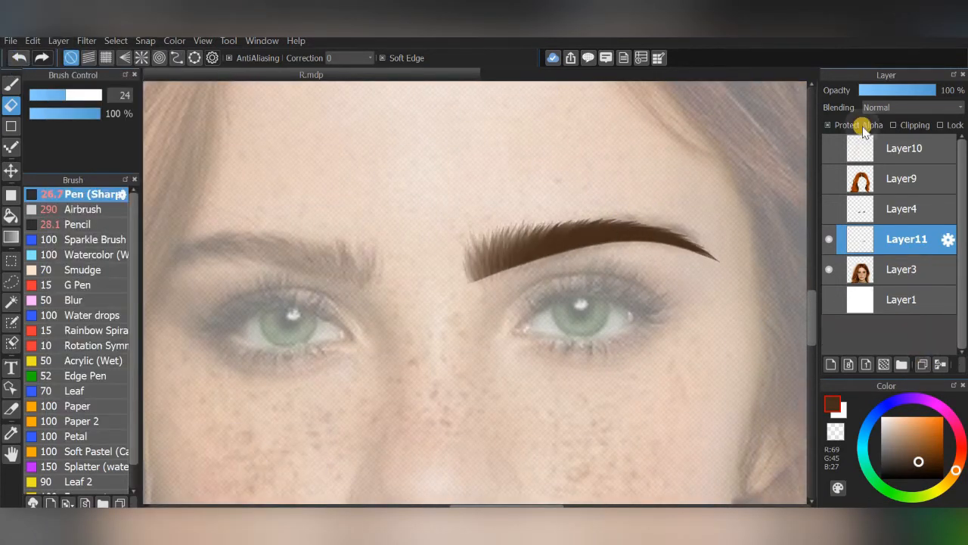
Step: With Layer11's alpha protected, darken strands of the eyebrow using black Pen (Sharp) at size 23 and 5% opacity
{"action": "scroll", "coordinate": [615, 225], "scroll_direction": "up", "scroll_amount": 3}
{"action": "left_click", "coordinate": [11, 84]}
{"action": "left_click_drag", "start_coordinate": [621, 379], "coordinate": [665, 370]}
{"action": "left_click", "coordinate": [34, 113]}
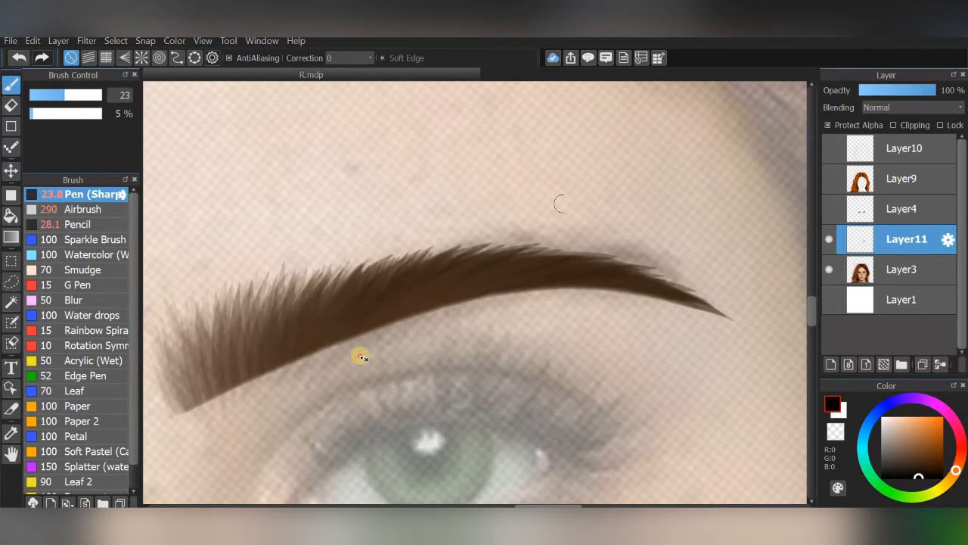
Step: Shade the eyebrow softly with the black Airbrush, lowering it to 4% opacity at size 290
{"action": "left_click", "coordinate": [44, 210]}
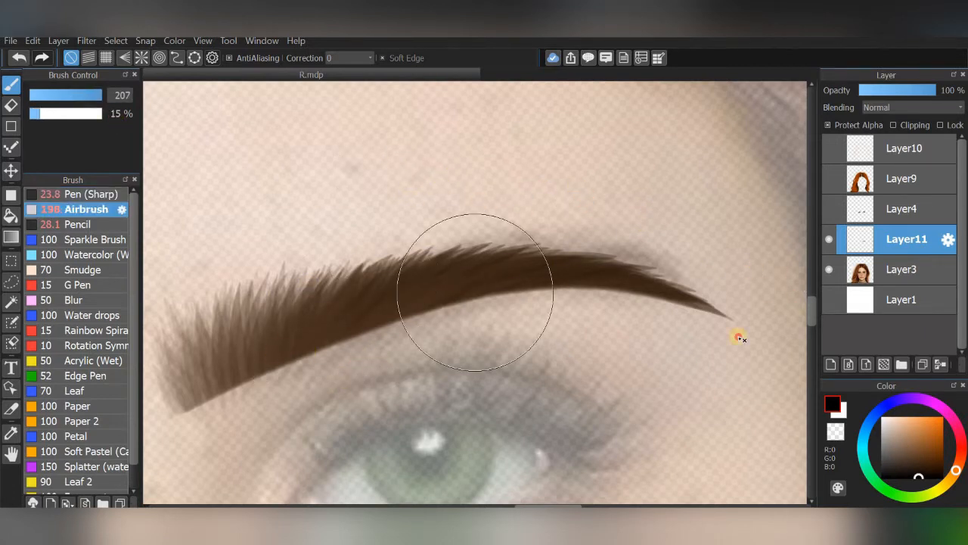
{"action": "left_click_drag", "start_coordinate": [737, 335], "coordinate": [471, 280]}
{"action": "left_click", "coordinate": [14, 59]}
{"action": "left_click_drag", "start_coordinate": [550, 262], "coordinate": [450, 246]}
{"action": "left_click_drag", "start_coordinate": [441, 280], "coordinate": [642, 231]}
{"action": "left_click_drag", "start_coordinate": [537, 250], "coordinate": [689, 243]}
Step: Duplicate the finished eyebrow layer and flip the copy horizontally
{"action": "scroll", "coordinate": [663, 230], "scroll_direction": "down", "scroll_amount": 3}
{"action": "scroll", "coordinate": [658, 266], "scroll_direction": "down", "scroll_amount": 2}
{"action": "left_click", "coordinate": [923, 364]}
{"action": "left_click", "coordinate": [58, 40]}
{"action": "mouse_move", "coordinate": [68, 437]}
{"action": "left_click", "coordinate": [227, 436]}
Step: Transform the flipped eyebrow copy to position it above the other eye of the reference photo
{"action": "scroll", "coordinate": [493, 278], "scroll_direction": "up", "scroll_amount": 2}
{"action": "left_click", "coordinate": [115, 41]}
{"action": "left_click", "coordinate": [139, 210]}
{"action": "left_click_drag", "start_coordinate": [243, 269], "coordinate": [393, 268]}
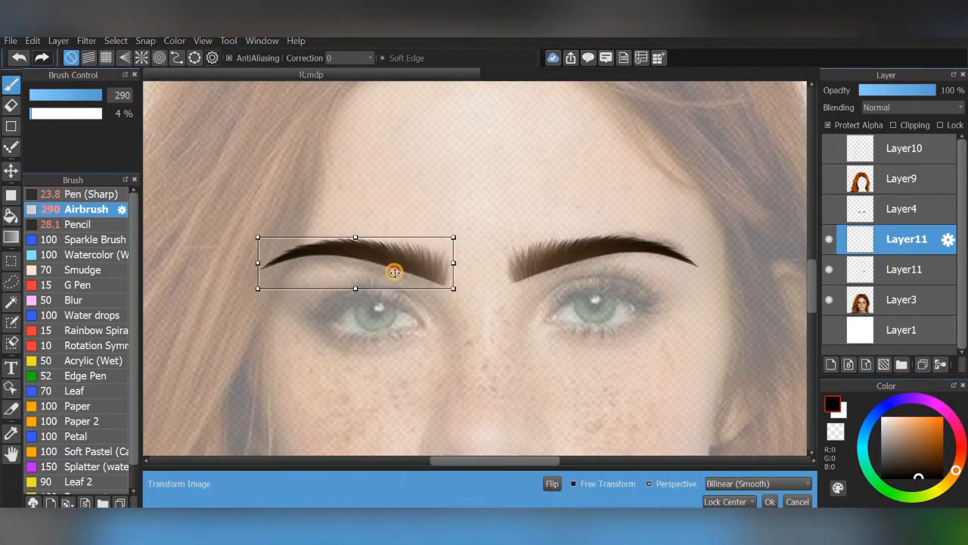
{"action": "left_click", "coordinate": [769, 502]}
Step: Hide the reference photo layer and merge the two visible eyebrow layers into one
{"action": "left_click", "coordinate": [825, 303]}
{"action": "left_click", "coordinate": [58, 41]}
{"action": "left_click", "coordinate": [75, 281]}
{"action": "left_click", "coordinate": [528, 308]}
Step: Place the merged eyebrow layer above Layer4 and show the hair, eye and reference photo layers
{"action": "left_click_drag", "start_coordinate": [912, 299], "coordinate": [915, 193]}
{"action": "left_click_drag", "start_coordinate": [829, 149], "coordinate": [829, 241]}
{"action": "scroll", "coordinate": [704, 187], "scroll_direction": "down", "scroll_amount": 2}
{"action": "scroll", "coordinate": [761, 244], "scroll_direction": "down", "scroll_amount": 3}
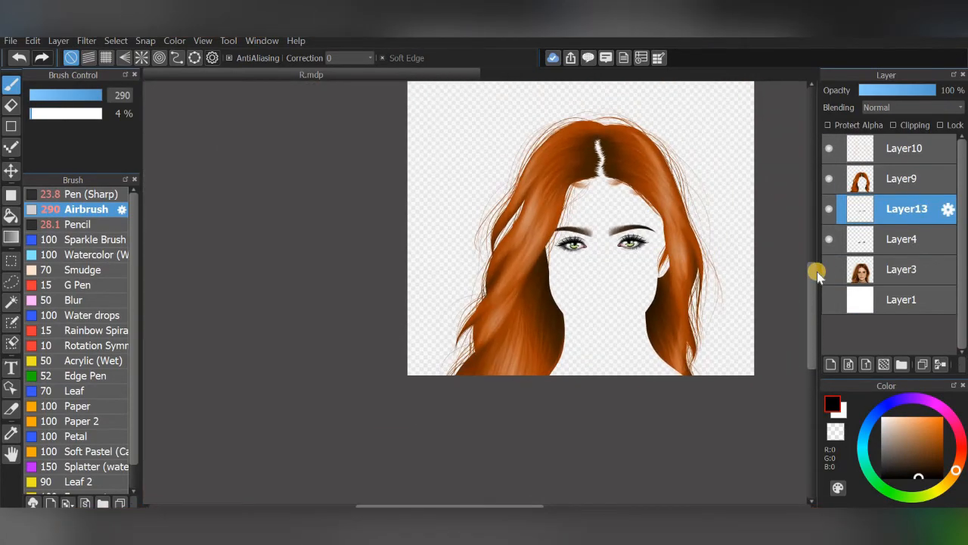
{"action": "left_click", "coordinate": [828, 271]}
{"action": "left_click", "coordinate": [828, 270]}
{"action": "scroll", "coordinate": [643, 238], "scroll_direction": "up", "scroll_amount": 3}
{"action": "left_click", "coordinate": [828, 269]}
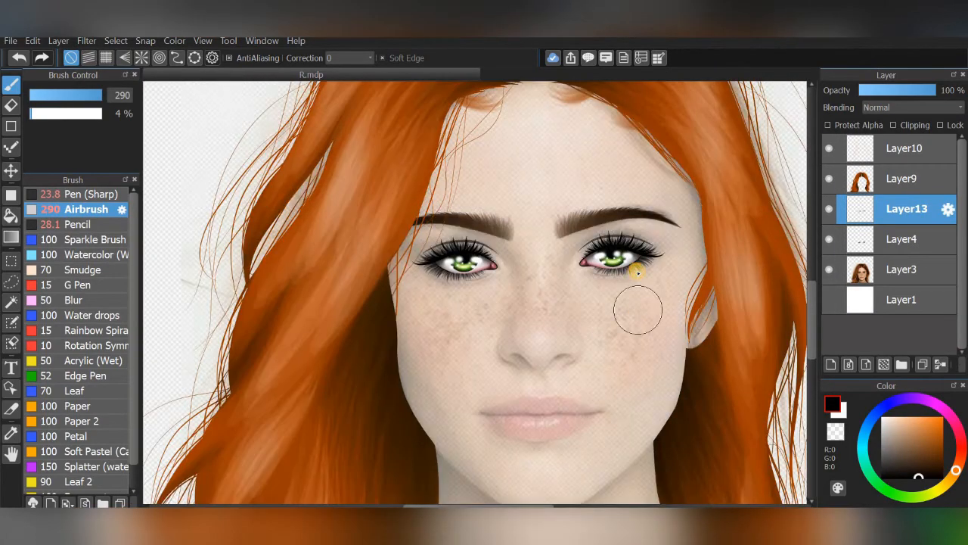
Step: Sample a skin tone (R211, G167, B132) from Layer3 at 100% opacity, and set the layer's opacity to 66%
{"action": "scroll", "coordinate": [638, 270], "scroll_direction": "up", "scroll_amount": 1}
{"action": "left_click_drag", "start_coordinate": [680, 357], "coordinate": [657, 204]}
{"action": "left_click", "coordinate": [895, 268]}
{"action": "left_click", "coordinate": [937, 90]}
{"action": "left_click", "coordinate": [10, 432]}
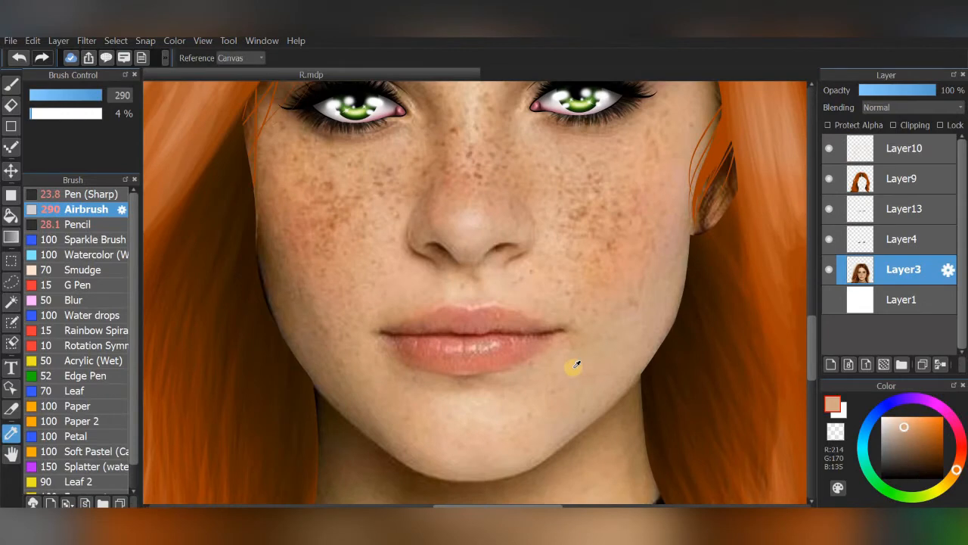
{"action": "left_click", "coordinate": [7, 82]}
{"action": "left_click", "coordinate": [912, 91]}
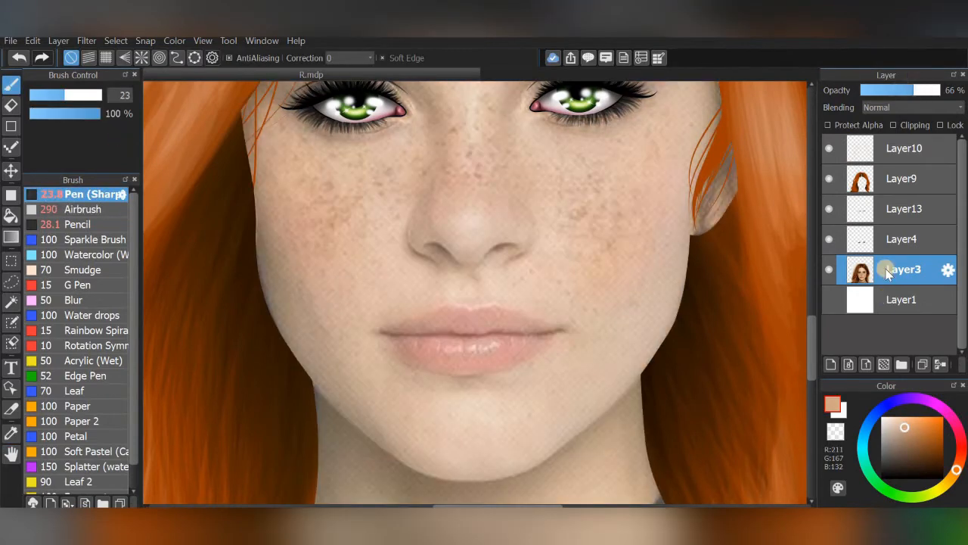
Step: Add a layer above Layer3 and start the jaw outline beside the hair with skin-toned Pen (Sharp) at size 8
{"action": "left_click", "coordinate": [832, 365]}
{"action": "scroll", "coordinate": [644, 199], "scroll_direction": "up", "scroll_amount": 10}
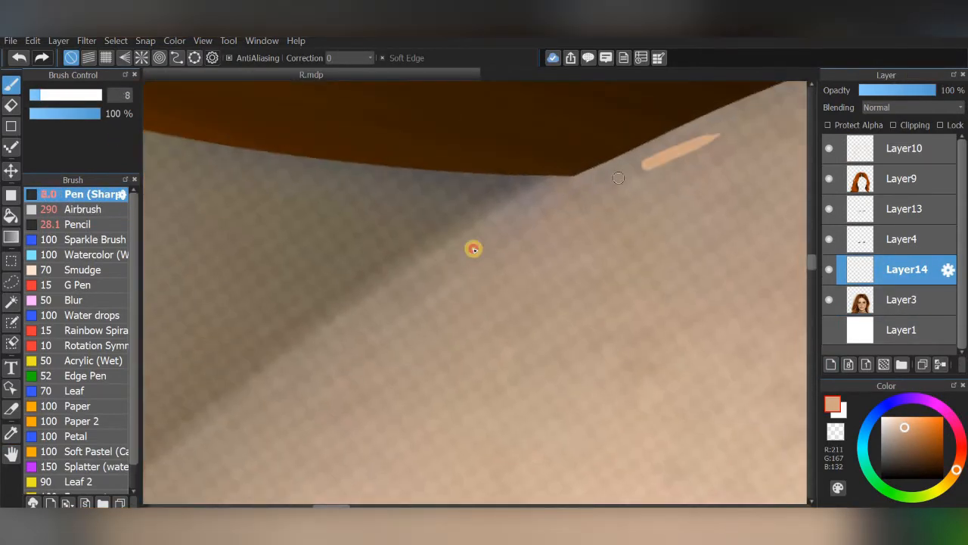
{"action": "left_click_drag", "start_coordinate": [473, 249], "coordinate": [450, 278]}
{"action": "left_click_drag", "start_coordinate": [714, 117], "coordinate": [393, 296]}
{"action": "left_click", "coordinate": [16, 57]}
{"action": "left_click_drag", "start_coordinate": [713, 115], "coordinate": [439, 275]}
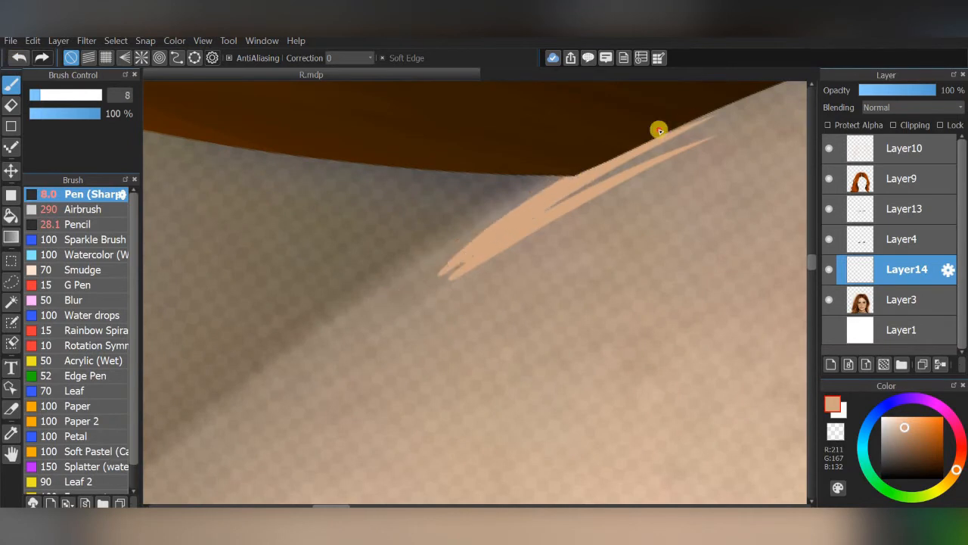
{"action": "left_click_drag", "start_coordinate": [572, 187], "coordinate": [323, 340]}
{"action": "left_click_drag", "start_coordinate": [533, 200], "coordinate": [229, 381]}
{"action": "left_click_drag", "start_coordinate": [389, 287], "coordinate": [178, 433]}
Step: Extend the skin-toned outline down the first side of the jaw towards the chin, undoing and redrawing inaccurate strokes
{"action": "scroll", "coordinate": [699, 118], "scroll_direction": "down", "scroll_amount": 2}
{"action": "left_click_drag", "start_coordinate": [526, 326], "coordinate": [579, 292]}
{"action": "left_click", "coordinate": [16, 59]}
{"action": "left_click", "coordinate": [16, 59]}
{"action": "mouse_move", "coordinate": [529, 208]}
{"action": "left_mouse_down"}
{"action": "mouse_move", "coordinate": [244, 445]}
{"action": "mouse_move", "coordinate": [261, 423]}
{"action": "mouse_move", "coordinate": [249, 426]}
{"action": "left_mouse_up"}
{"action": "left_click", "coordinate": [17, 60]}
{"action": "left_click", "coordinate": [17, 60]}
{"action": "left_click_drag", "start_coordinate": [560, 190], "coordinate": [283, 400]}
Step: Draw the skin-toned outline around the curve of the chin, redoing strokes that miss the reference edge
{"action": "scroll", "coordinate": [628, 112], "scroll_direction": "up", "scroll_amount": 2}
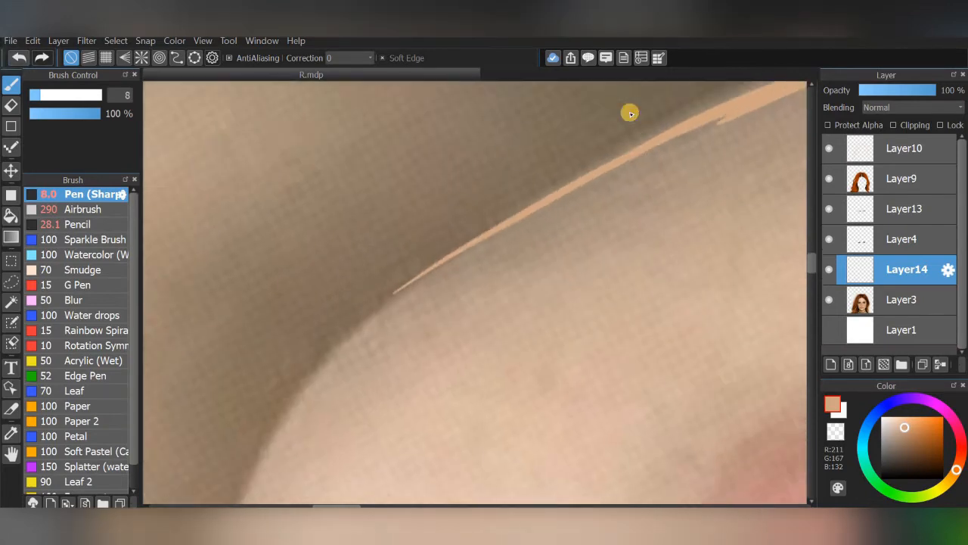
{"action": "left_click_drag", "start_coordinate": [707, 171], "coordinate": [103, 465]}
{"action": "key", "text": "ctrl+z"}
{"action": "left_click_drag", "start_coordinate": [708, 159], "coordinate": [136, 425]}
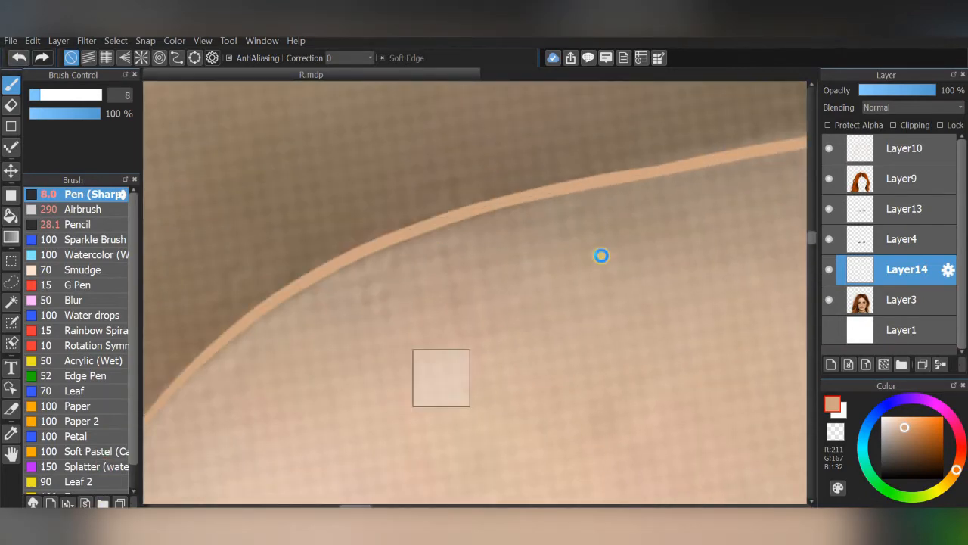
{"action": "scroll", "coordinate": [602, 253], "scroll_direction": "down", "scroll_amount": 2}
{"action": "scroll", "coordinate": [607, 128], "scroll_direction": "up", "scroll_amount": 2}
{"action": "key", "text": "ctrl+z"}
{"action": "left_click_drag", "start_coordinate": [665, 179], "coordinate": [195, 375]}
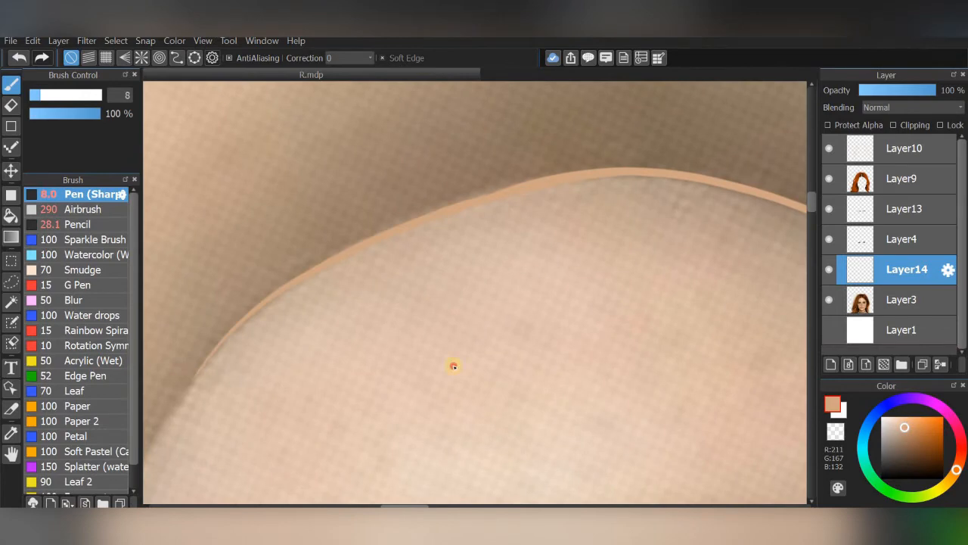
Step: Continue the skin-toned outline from the chin up the opposite jaw until it meets the hair
{"action": "scroll", "coordinate": [655, 255], "scroll_direction": "down", "scroll_amount": 2}
{"action": "scroll", "coordinate": [567, 184], "scroll_direction": "up", "scroll_amount": 2}
{"action": "left_click_drag", "start_coordinate": [620, 157], "coordinate": [197, 437]}
{"action": "key", "text": "ctrl+z"}
{"action": "left_click_drag", "start_coordinate": [620, 162], "coordinate": [162, 473]}
{"action": "scroll", "coordinate": [553, 141], "scroll_direction": "down", "scroll_amount": 2}
{"action": "left_click_drag", "start_coordinate": [449, 218], "coordinate": [221, 469]}
{"action": "scroll", "coordinate": [451, 187], "scroll_direction": "down", "scroll_amount": 2}
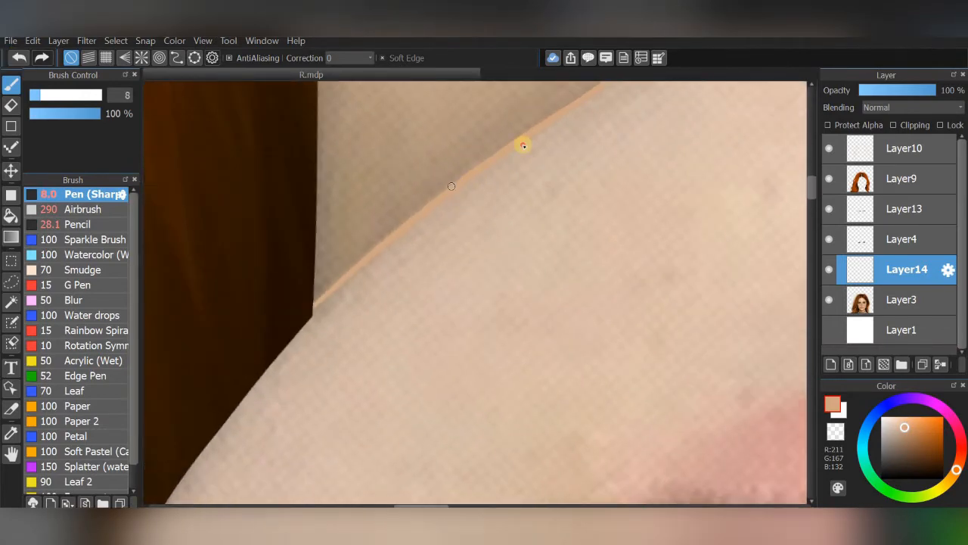
Step: Erase the hair on Layer9 that overlaps the jaw edge, using the Eraser at size 16
{"action": "left_click", "coordinate": [896, 171]}
{"action": "scroll", "coordinate": [688, 124], "scroll_direction": "up", "scroll_amount": 3}
{"action": "left_click", "coordinate": [11, 105]}
{"action": "left_click", "coordinate": [52, 97]}
{"action": "left_click_drag", "start_coordinate": [475, 293], "coordinate": [205, 467]}
{"action": "left_click_drag", "start_coordinate": [494, 180], "coordinate": [537, 110]}
{"action": "left_click_drag", "start_coordinate": [405, 269], "coordinate": [188, 453]}
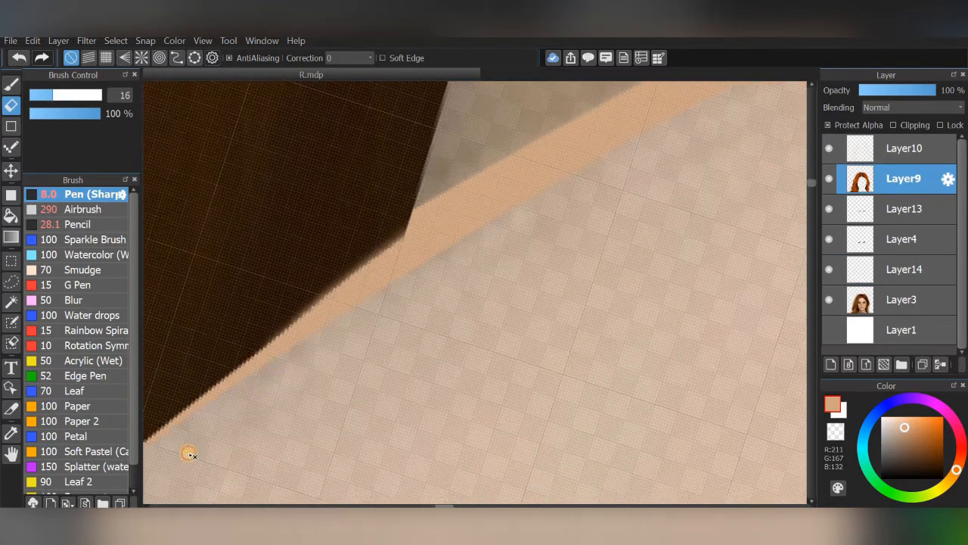
Step: Switch back to Layer14 and the brush, and hide the reference photo on Layer3
{"action": "left_click", "coordinate": [908, 271]}
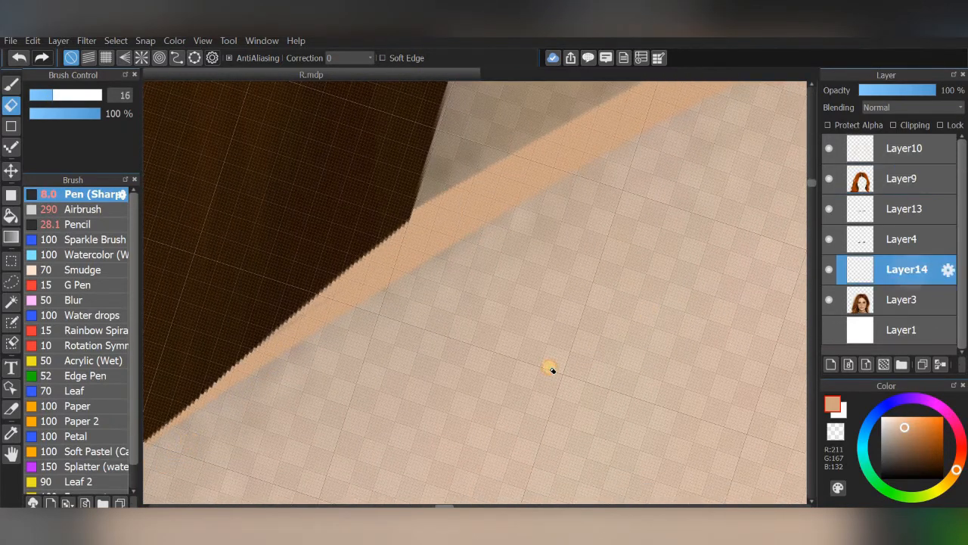
{"action": "left_click_drag", "start_coordinate": [355, 221], "coordinate": [250, 284]}
{"action": "scroll", "coordinate": [540, 192], "scroll_direction": "down", "scroll_amount": 3}
{"action": "key", "text": "b"}
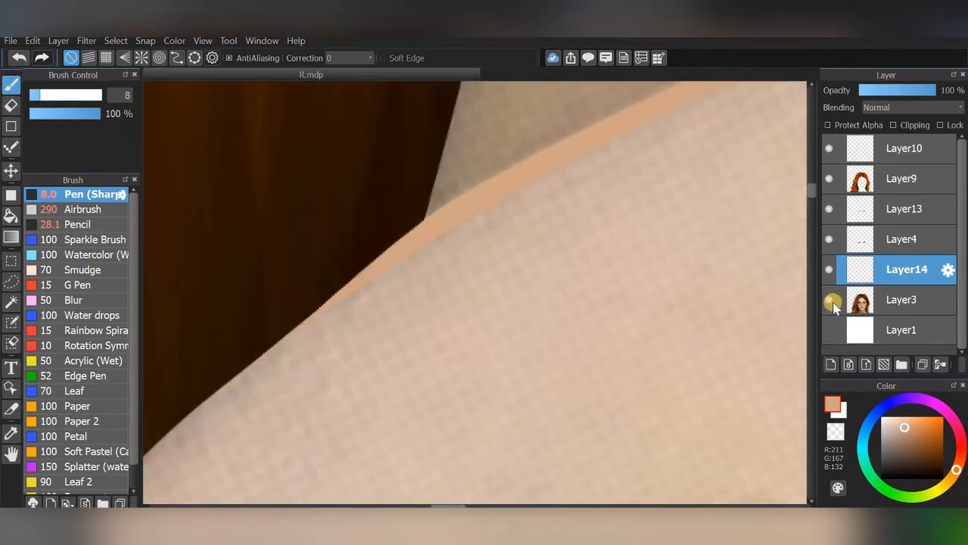
{"action": "left_click", "coordinate": [830, 300]}
{"action": "scroll", "coordinate": [626, 314], "scroll_direction": "down", "scroll_amount": 2}
Step: Thicken the skin-toned outline along the whole jaw and chin with the Pencil at size 48
{"action": "left_click", "coordinate": [79, 224]}
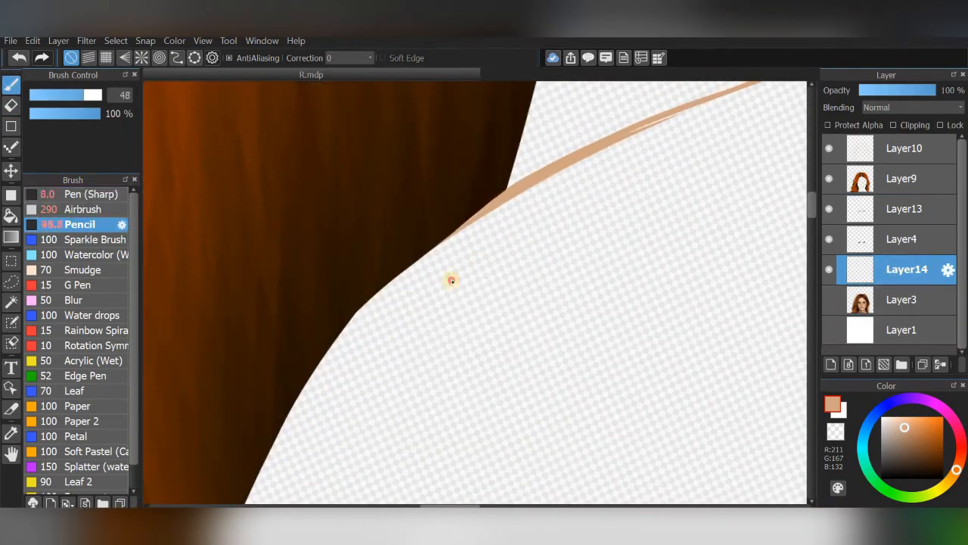
{"action": "left_click_drag", "start_coordinate": [459, 273], "coordinate": [640, 181]}
{"action": "scroll", "coordinate": [726, 121], "scroll_direction": "up", "scroll_amount": 2}
{"action": "mouse_move", "coordinate": [555, 197]}
{"action": "left_mouse_down"}
{"action": "mouse_move", "coordinate": [286, 346]}
{"action": "mouse_move", "coordinate": [163, 477]}
{"action": "left_mouse_up"}
{"action": "left_click_drag", "start_coordinate": [616, 194], "coordinate": [368, 307]}
{"action": "left_click_drag", "start_coordinate": [683, 161], "coordinate": [400, 263]}
{"action": "left_click_drag", "start_coordinate": [468, 233], "coordinate": [265, 316]}
{"action": "left_click_drag", "start_coordinate": [715, 187], "coordinate": [396, 304]}
{"action": "scroll", "coordinate": [476, 292], "scroll_direction": "down", "scroll_amount": 1}
{"action": "left_click_drag", "start_coordinate": [563, 251], "coordinate": [515, 187]}
{"action": "scroll", "coordinate": [515, 187], "scroll_direction": "up", "scroll_amount": 2}
{"action": "mouse_move", "coordinate": [610, 238]}
{"action": "left_mouse_down"}
{"action": "mouse_move", "coordinate": [381, 323]}
{"action": "mouse_move", "coordinate": [346, 350]}
{"action": "left_mouse_up"}
{"action": "mouse_move", "coordinate": [697, 227]}
{"action": "left_mouse_down"}
{"action": "mouse_move", "coordinate": [523, 309]}
{"action": "mouse_move", "coordinate": [432, 326]}
{"action": "left_mouse_up"}
{"action": "left_click_drag", "start_coordinate": [499, 372], "coordinate": [572, 247]}
{"action": "left_click_drag", "start_coordinate": [439, 197], "coordinate": [265, 327]}
{"action": "left_click_drag", "start_coordinate": [567, 221], "coordinate": [355, 337]}
{"action": "left_click_drag", "start_coordinate": [718, 128], "coordinate": [240, 389]}
{"action": "left_click_drag", "start_coordinate": [666, 244], "coordinate": [497, 281]}
{"action": "left_click_drag", "start_coordinate": [605, 264], "coordinate": [483, 283]}
{"action": "scroll", "coordinate": [605, 264], "scroll_direction": "down", "scroll_amount": 2}
{"action": "left_click_drag", "start_coordinate": [648, 202], "coordinate": [314, 370]}
{"action": "scroll", "coordinate": [573, 290], "scroll_direction": "up", "scroll_amount": 1}
{"action": "left_click_drag", "start_coordinate": [610, 231], "coordinate": [302, 469]}
{"action": "scroll", "coordinate": [643, 266], "scroll_direction": "down", "scroll_amount": 1}
{"action": "mouse_move", "coordinate": [701, 171]}
{"action": "left_mouse_down"}
{"action": "mouse_move", "coordinate": [618, 203]}
{"action": "mouse_move", "coordinate": [562, 245]}
{"action": "left_mouse_up"}
{"action": "left_click_drag", "start_coordinate": [665, 205], "coordinate": [450, 298]}
{"action": "scroll", "coordinate": [455, 284], "scroll_direction": "up", "scroll_amount": 1}
{"action": "left_click_drag", "start_coordinate": [241, 408], "coordinate": [412, 304]}
{"action": "left_click_drag", "start_coordinate": [412, 305], "coordinate": [325, 348]}
{"action": "left_click_drag", "start_coordinate": [726, 178], "coordinate": [246, 454]}
{"action": "left_click_drag", "start_coordinate": [681, 162], "coordinate": [456, 276]}
{"action": "left_click_drag", "start_coordinate": [642, 195], "coordinate": [417, 300]}
{"action": "left_click_drag", "start_coordinate": [605, 227], "coordinate": [484, 283]}
{"action": "left_click_drag", "start_coordinate": [569, 232], "coordinate": [433, 299]}
{"action": "left_click_drag", "start_coordinate": [533, 261], "coordinate": [748, 183]}
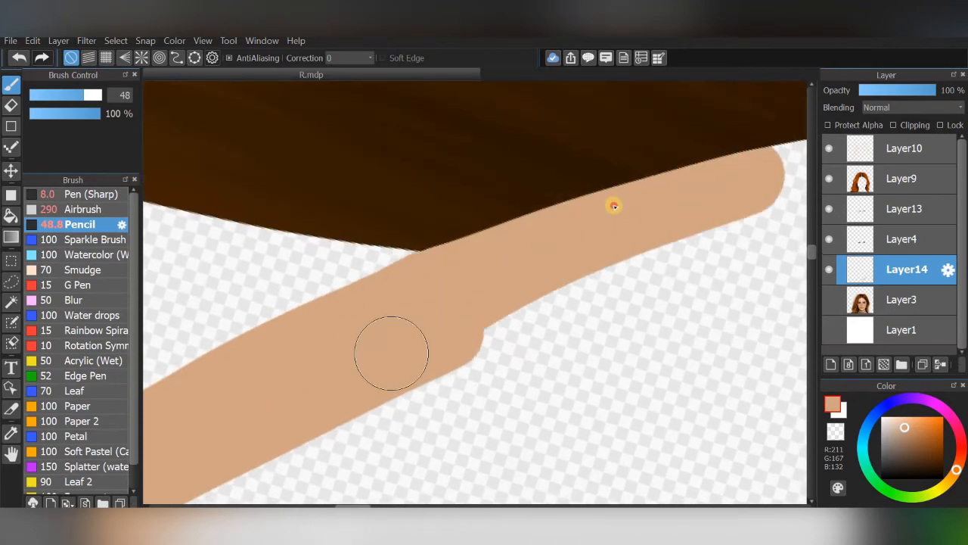
{"action": "left_click_drag", "start_coordinate": [391, 352], "coordinate": [719, 251]}
{"action": "scroll", "coordinate": [504, 324], "scroll_direction": "down", "scroll_amount": 4}
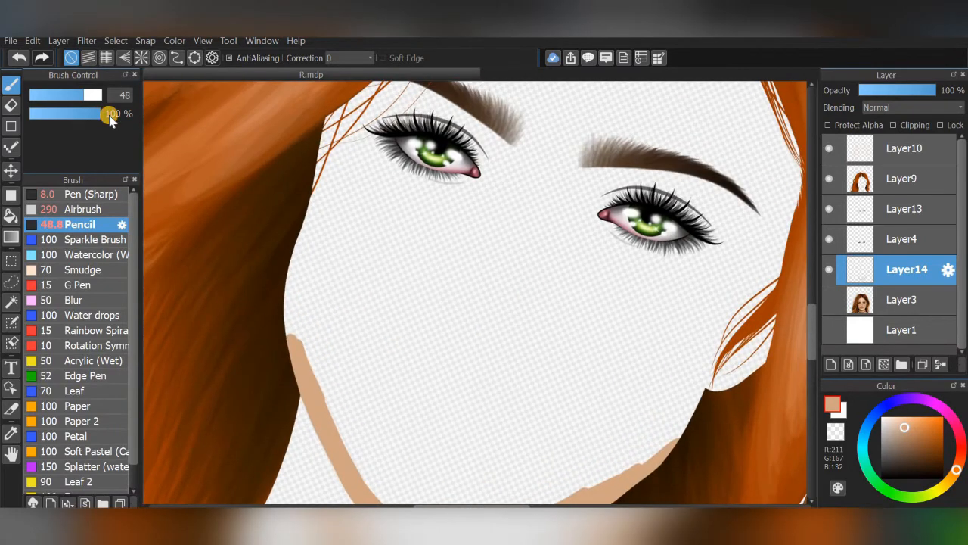
Step: Enlarge the Pencil to size 299 and fill the rest of the face with the skin tone, leaving the ear empty
{"action": "key", "text": "bracketright"}
{"action": "mouse_move", "coordinate": [320, 318]}
{"action": "left_mouse_down"}
{"action": "mouse_move", "coordinate": [363, 229]}
{"action": "mouse_move", "coordinate": [342, 210]}
{"action": "left_mouse_up"}
{"action": "mouse_move", "coordinate": [379, 397]}
{"action": "left_mouse_down"}
{"action": "mouse_move", "coordinate": [311, 249]}
{"action": "mouse_move", "coordinate": [343, 343]}
{"action": "mouse_move", "coordinate": [409, 358]}
{"action": "left_mouse_up"}
{"action": "left_click_drag", "start_coordinate": [477, 333], "coordinate": [522, 305]}
{"action": "mouse_move", "coordinate": [587, 282]}
{"action": "left_mouse_down"}
{"action": "mouse_move", "coordinate": [525, 285]}
{"action": "mouse_move", "coordinate": [356, 203]}
{"action": "mouse_move", "coordinate": [445, 302]}
{"action": "mouse_move", "coordinate": [331, 469]}
{"action": "left_mouse_up"}
{"action": "mouse_move", "coordinate": [611, 223]}
{"action": "left_mouse_down"}
{"action": "mouse_move", "coordinate": [471, 332]}
{"action": "mouse_move", "coordinate": [369, 283]}
{"action": "mouse_move", "coordinate": [631, 167]}
{"action": "mouse_move", "coordinate": [324, 263]}
{"action": "mouse_move", "coordinate": [172, 299]}
{"action": "mouse_move", "coordinate": [510, 250]}
{"action": "mouse_move", "coordinate": [406, 169]}
{"action": "mouse_move", "coordinate": [531, 259]}
{"action": "left_mouse_up"}
{"action": "scroll", "coordinate": [531, 259], "scroll_direction": "down", "scroll_amount": 5}
{"action": "key", "text": "Right"}
{"action": "key", "text": "Right"}
{"action": "key", "text": "Right"}
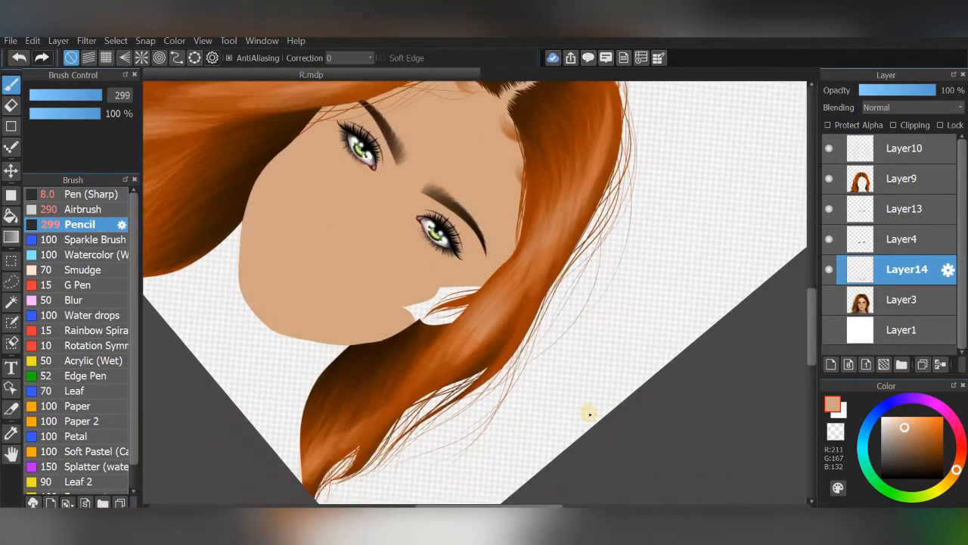
Step: Fill the cheek gap beside the ear with the Pencil at sizes 32 and 100, using the reference photo as a guide
{"action": "left_click", "coordinate": [829, 299]}
{"action": "scroll", "coordinate": [607, 233], "scroll_direction": "up", "scroll_amount": 5}
{"action": "left_click", "coordinate": [71, 98]}
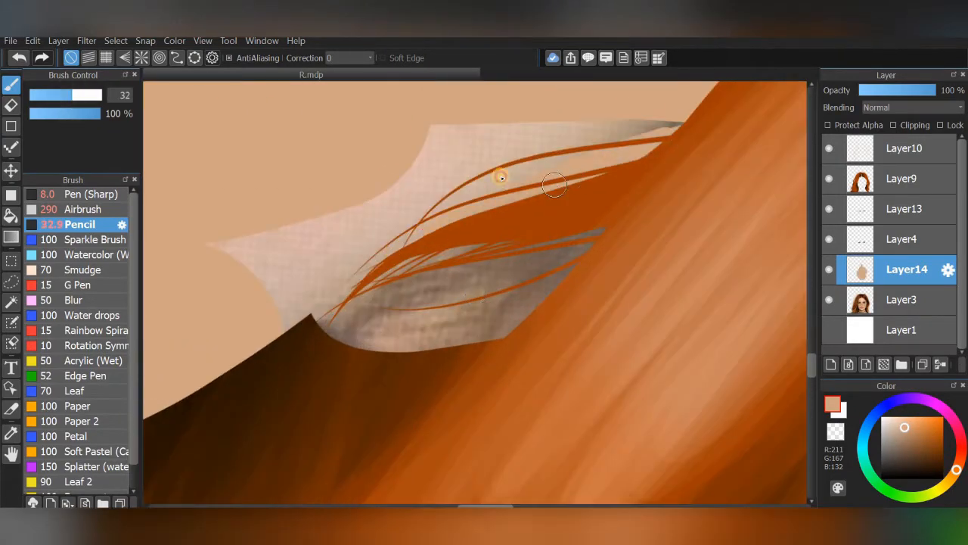
{"action": "left_click_drag", "start_coordinate": [421, 227], "coordinate": [385, 249]}
{"action": "left_click_drag", "start_coordinate": [537, 218], "coordinate": [512, 186]}
{"action": "scroll", "coordinate": [512, 186], "scroll_direction": "up", "scroll_amount": 2}
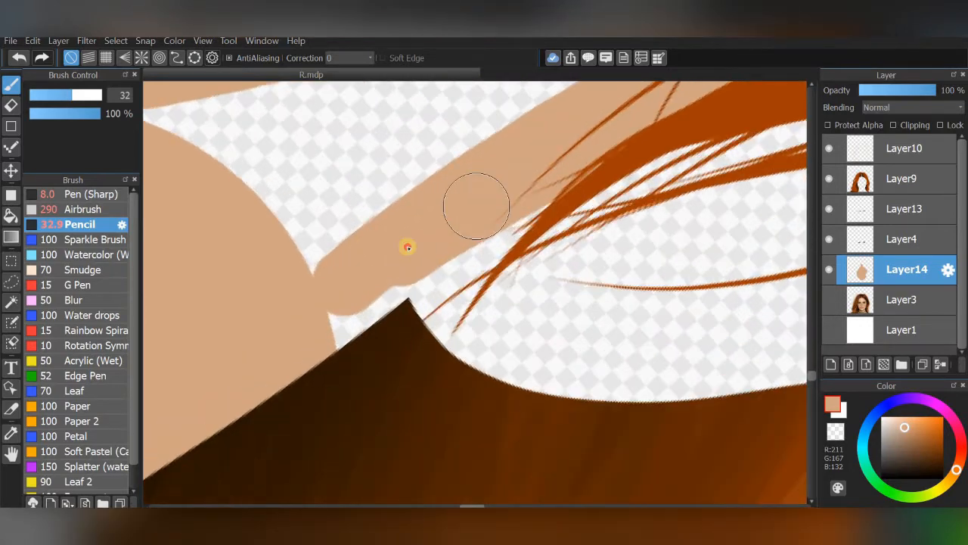
{"action": "mouse_move", "coordinate": [539, 127]}
{"action": "left_mouse_down"}
{"action": "mouse_move", "coordinate": [531, 303]}
{"action": "mouse_move", "coordinate": [423, 190]}
{"action": "mouse_move", "coordinate": [540, 274]}
{"action": "mouse_move", "coordinate": [739, 139]}
{"action": "left_mouse_up"}
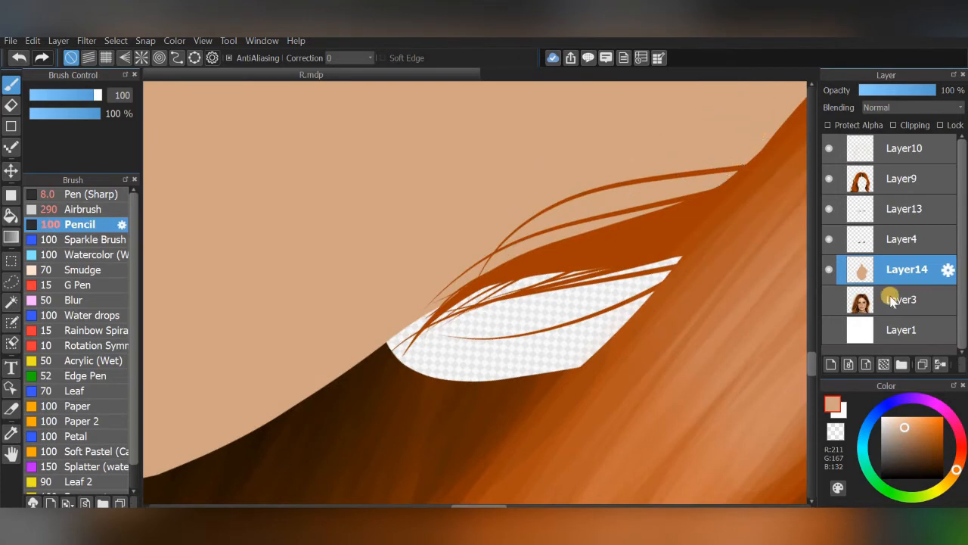
Step: Add a layer directly above Layer3 and paint the ear with a darker skin tone (R189, G144, B111)
{"action": "left_click", "coordinate": [886, 297]}
{"action": "left_click", "coordinate": [830, 364]}
{"action": "mouse_move", "coordinate": [448, 344]}
{"action": "left_mouse_down"}
{"action": "mouse_move", "coordinate": [553, 326]}
{"action": "mouse_move", "coordinate": [496, 316]}
{"action": "mouse_move", "coordinate": [655, 272]}
{"action": "left_mouse_up"}
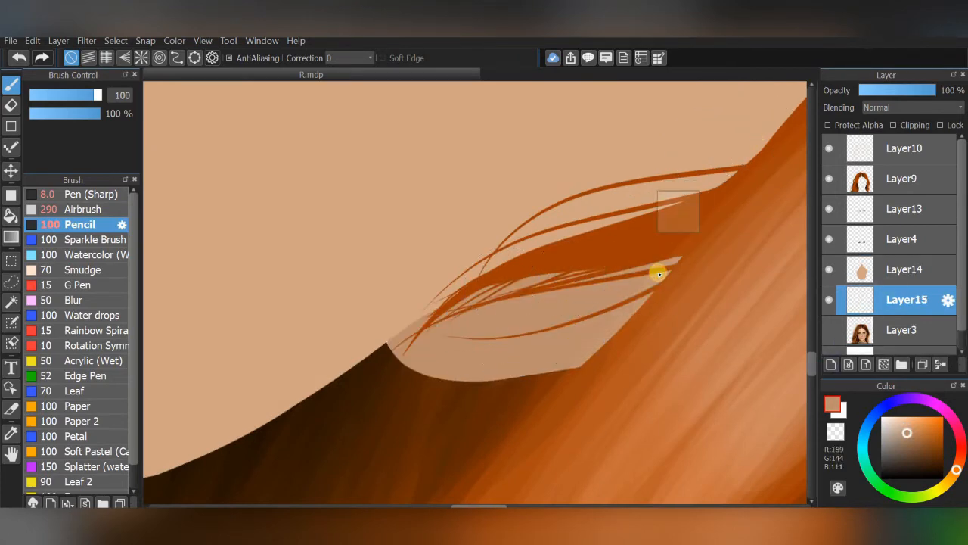
Step: Fill the whole neck on Layer15 with the darker skin tone using the Pencil at size 347
{"action": "scroll", "coordinate": [482, 283], "scroll_direction": "down", "scroll_amount": 3}
{"action": "mouse_move", "coordinate": [497, 215]}
{"action": "left_mouse_down"}
{"action": "mouse_move", "coordinate": [437, 395]}
{"action": "mouse_move", "coordinate": [402, 270]}
{"action": "mouse_move", "coordinate": [477, 404]}
{"action": "left_mouse_up"}
{"action": "scroll", "coordinate": [549, 294], "scroll_direction": "down", "scroll_amount": 2}
{"action": "left_click_drag", "start_coordinate": [374, 233], "coordinate": [383, 358]}
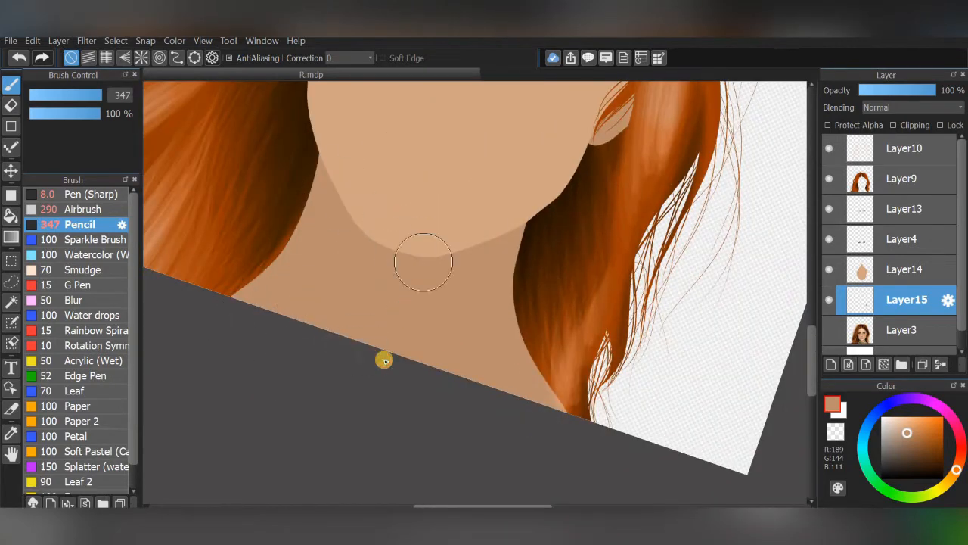
Step: Erase the stray light patch on Layer10 over the neck's lower corner with the eraser at size 16
{"action": "left_click", "coordinate": [904, 148]}
{"action": "key", "text": "e"}
{"action": "scroll", "coordinate": [575, 291], "scroll_direction": "up", "scroll_amount": 5}
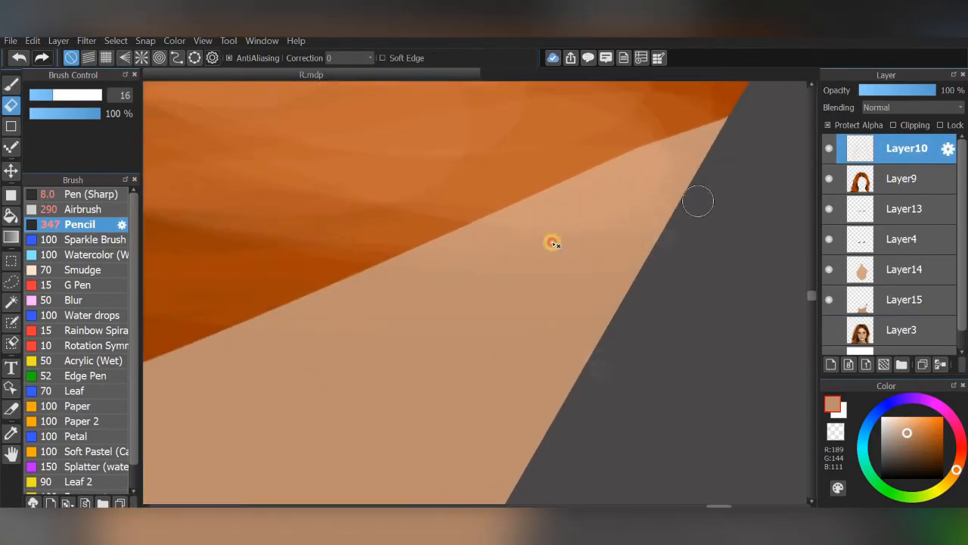
{"action": "left_click_drag", "start_coordinate": [496, 239], "coordinate": [716, 148]}
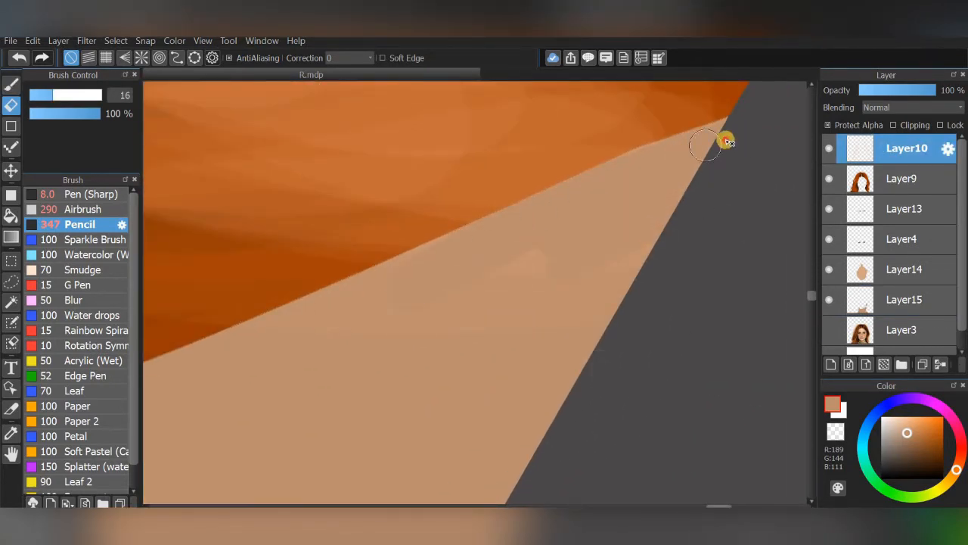
{"action": "left_click_drag", "start_coordinate": [567, 208], "coordinate": [595, 197]}
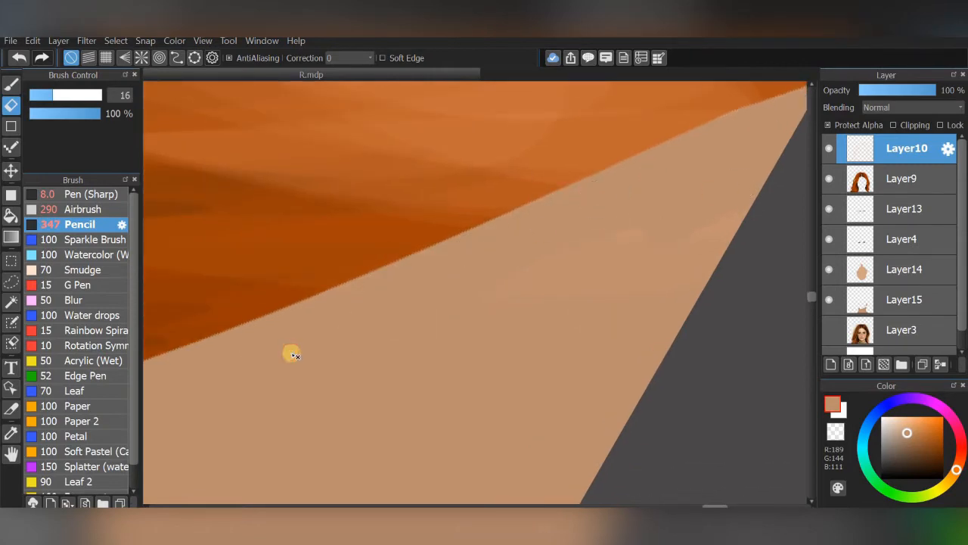
{"action": "scroll", "coordinate": [651, 350], "scroll_direction": "down", "scroll_amount": 6}
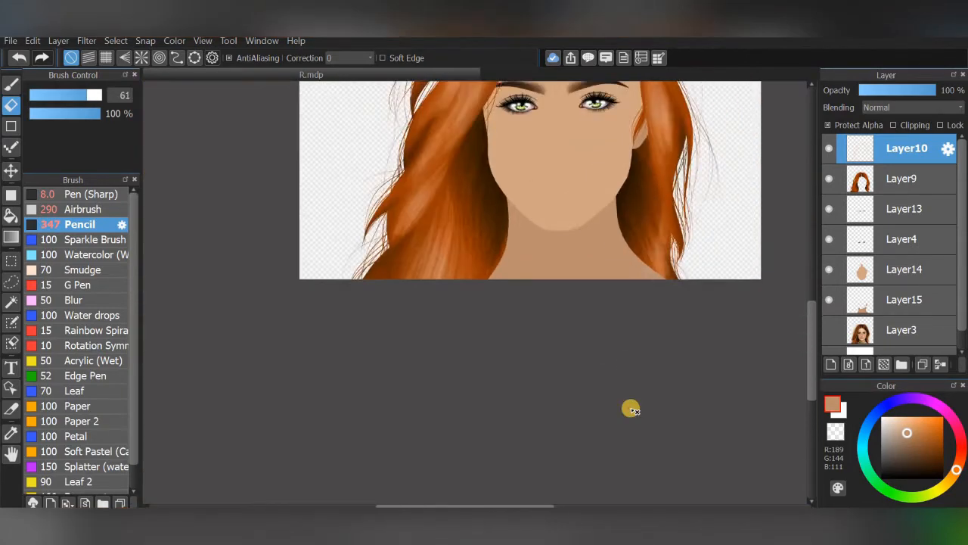
{"action": "scroll", "coordinate": [617, 200], "scroll_direction": "up", "scroll_amount": 1}
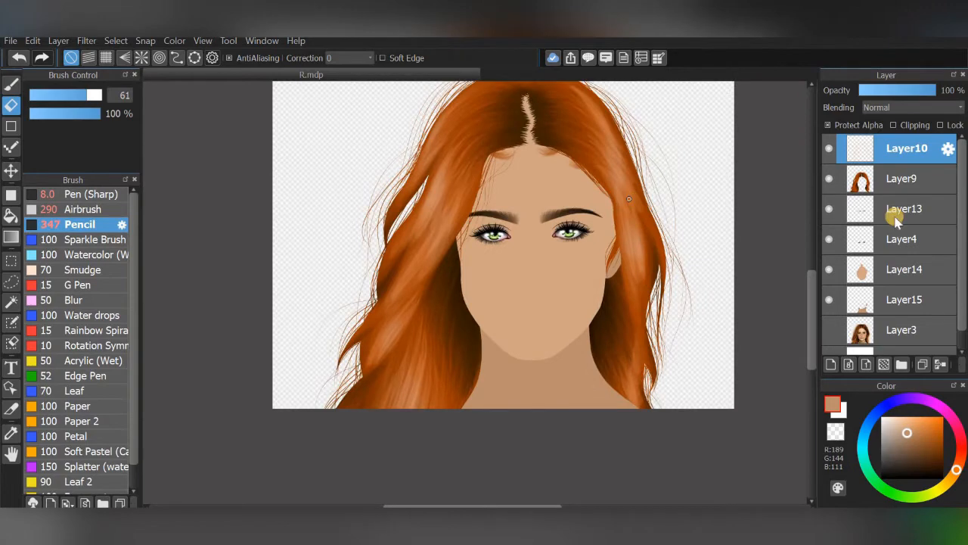
Step: Show the Layer3 reference photo, hide Layer15 and set the opacity of Layer14 to 31%
{"action": "left_click", "coordinate": [896, 213]}
{"action": "left_click", "coordinate": [876, 271]}
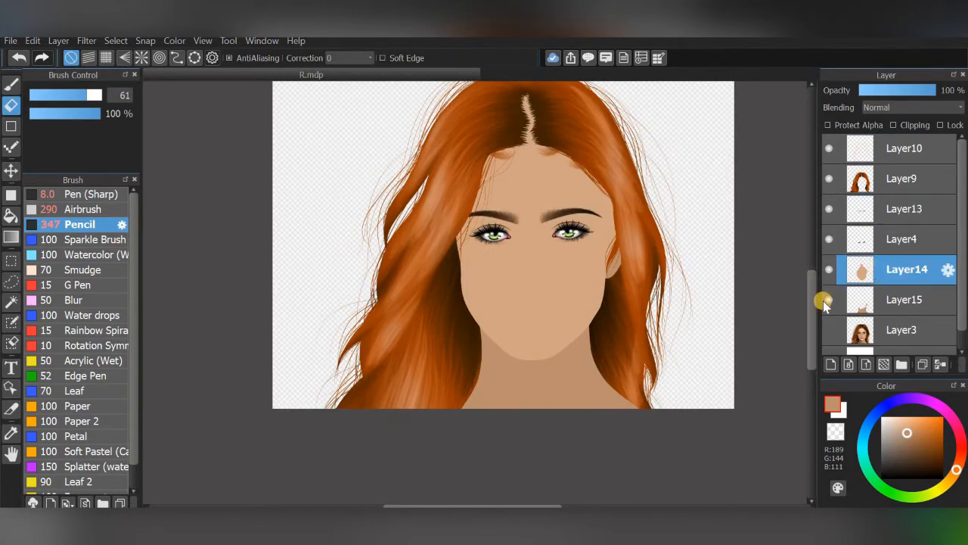
{"action": "left_click", "coordinate": [829, 330]}
{"action": "left_click", "coordinate": [900, 330]}
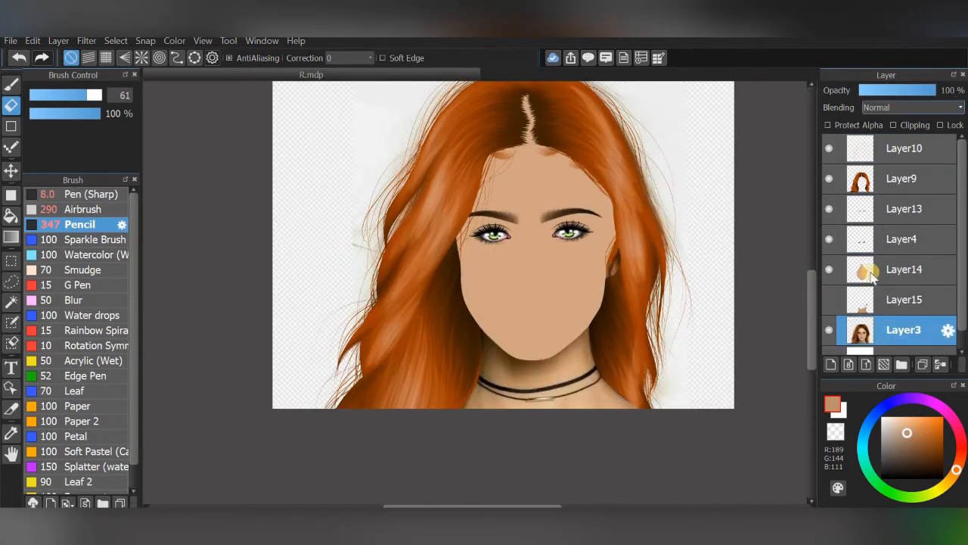
{"action": "left_click", "coordinate": [873, 274]}
{"action": "left_click", "coordinate": [884, 90]}
Step: Hide Layer14, sample dark brown (R90, G59, B23) from the shadow at the cheek's edge, and set the Airbrush to size 35
{"action": "left_click", "coordinate": [830, 270]}
{"action": "scroll", "coordinate": [575, 295], "scroll_direction": "up", "scroll_amount": 2}
{"action": "left_click", "coordinate": [9, 434]}
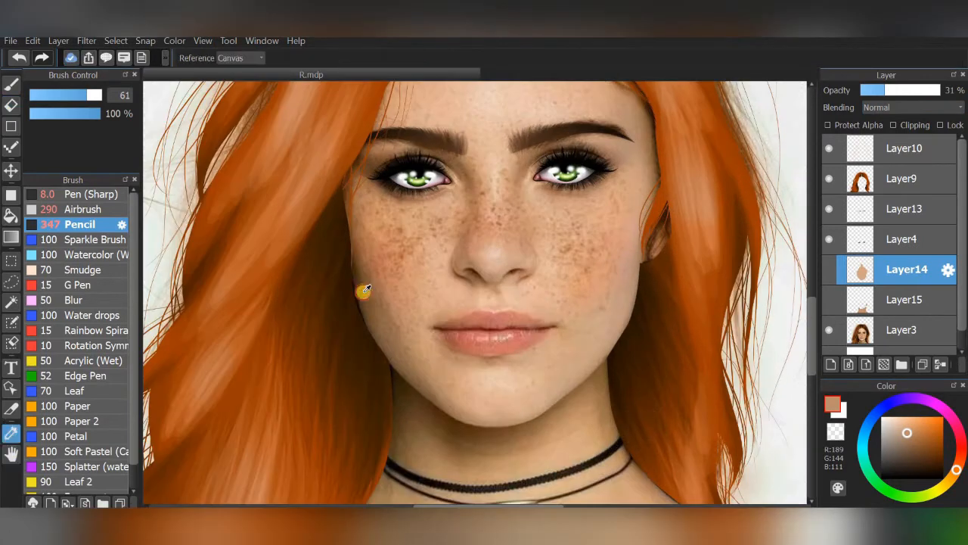
{"action": "left_click", "coordinate": [360, 278]}
{"action": "left_click", "coordinate": [10, 88]}
{"action": "left_click", "coordinate": [84, 210]}
{"action": "left_click", "coordinate": [59, 96]}
{"action": "scroll", "coordinate": [680, 280], "scroll_direction": "up", "scroll_amount": 2}
Step: Show Layer14 and trace the nose and nostril contours from the reference with the Airbrush at 1% opacity
{"action": "left_click", "coordinate": [824, 270]}
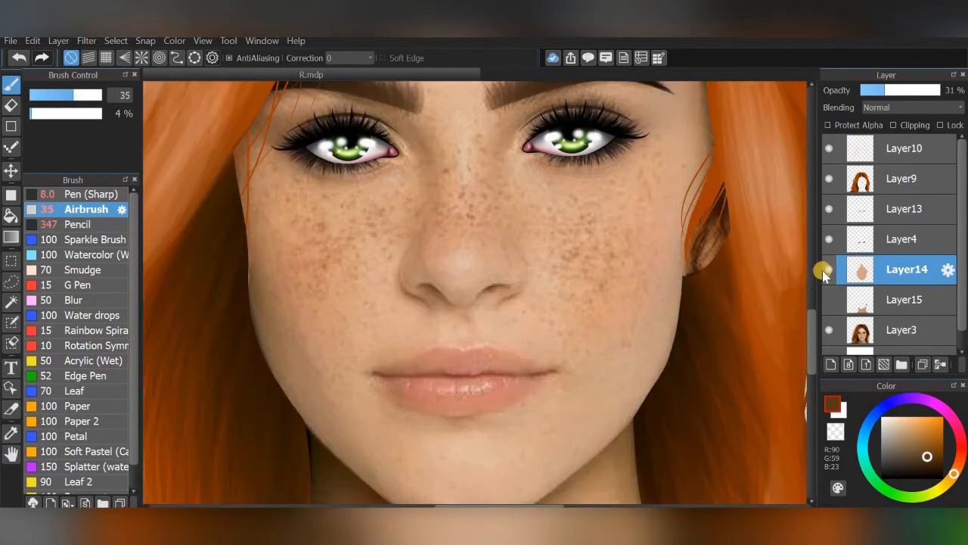
{"action": "left_click", "coordinate": [30, 115]}
{"action": "scroll", "coordinate": [552, 227], "scroll_direction": "up", "scroll_amount": 3}
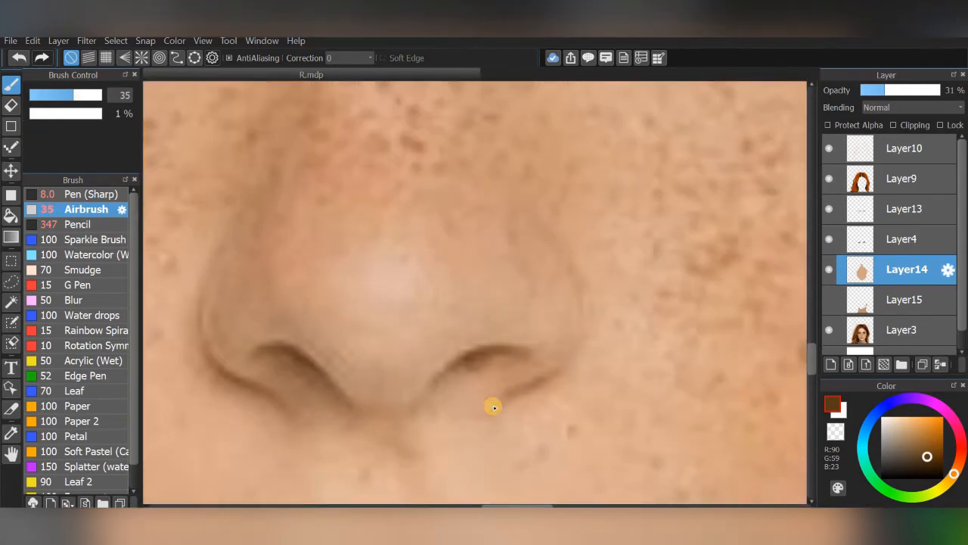
{"action": "left_click_drag", "start_coordinate": [408, 401], "coordinate": [527, 383]}
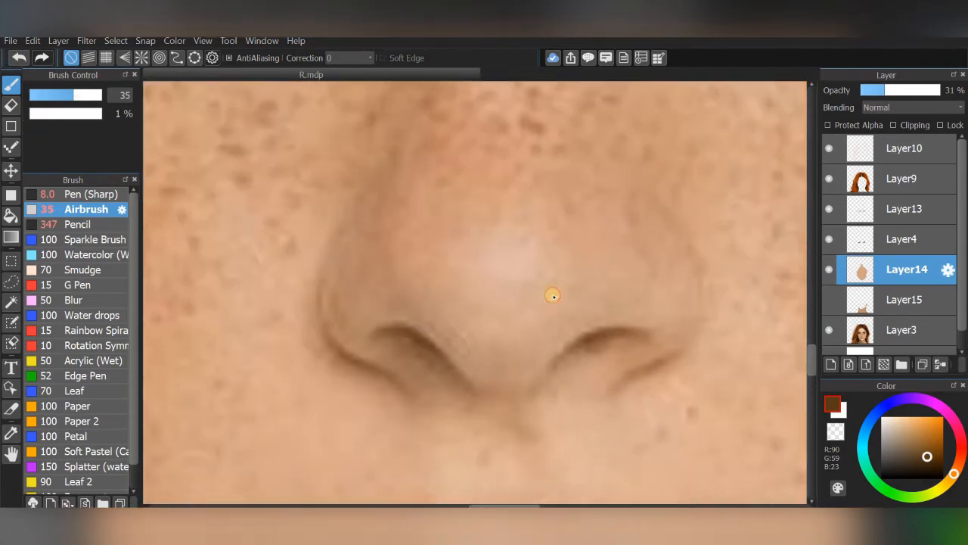
{"action": "scroll", "coordinate": [552, 295], "scroll_direction": "up", "scroll_amount": 2}
Step: Raise Layer14's opacity to 36% and airbrush the shadows between the inner eye corners and nose bridge at size 70
{"action": "left_click_drag", "start_coordinate": [962, 87], "coordinate": [889, 92]}
{"action": "scroll", "coordinate": [718, 204], "scroll_direction": "down", "scroll_amount": 6}
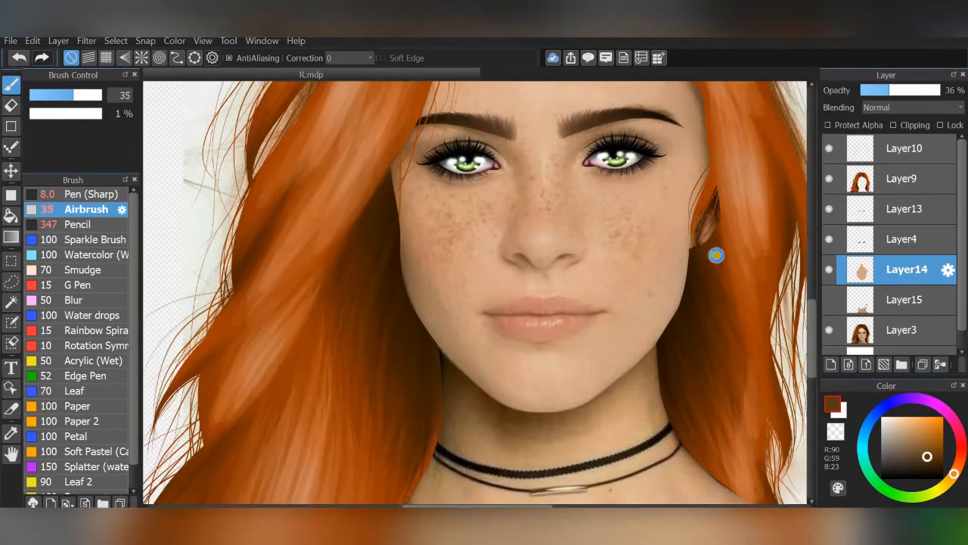
{"action": "key", "text": "Right"}
{"action": "scroll", "coordinate": [646, 232], "scroll_direction": "up", "scroll_amount": 5}
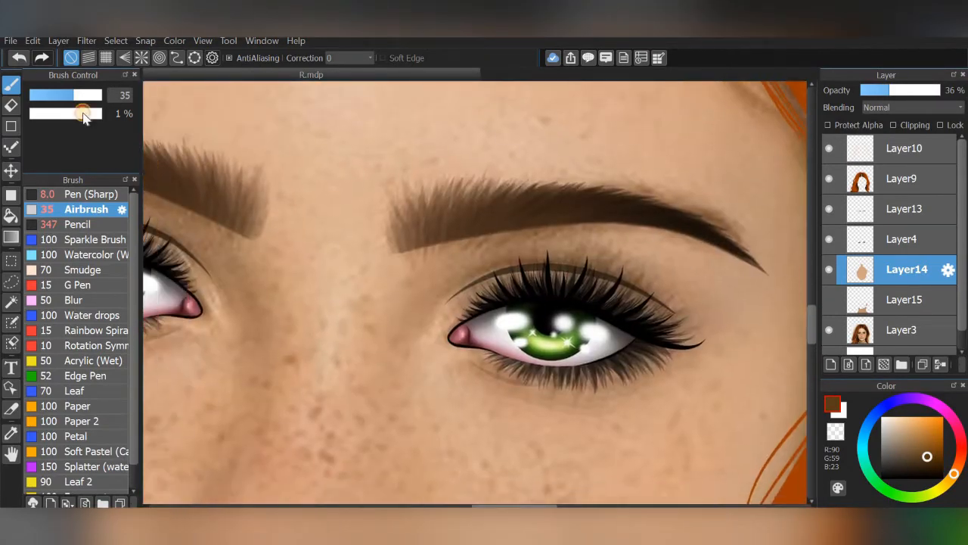
{"action": "left_click_drag", "start_coordinate": [189, 264], "coordinate": [295, 241]}
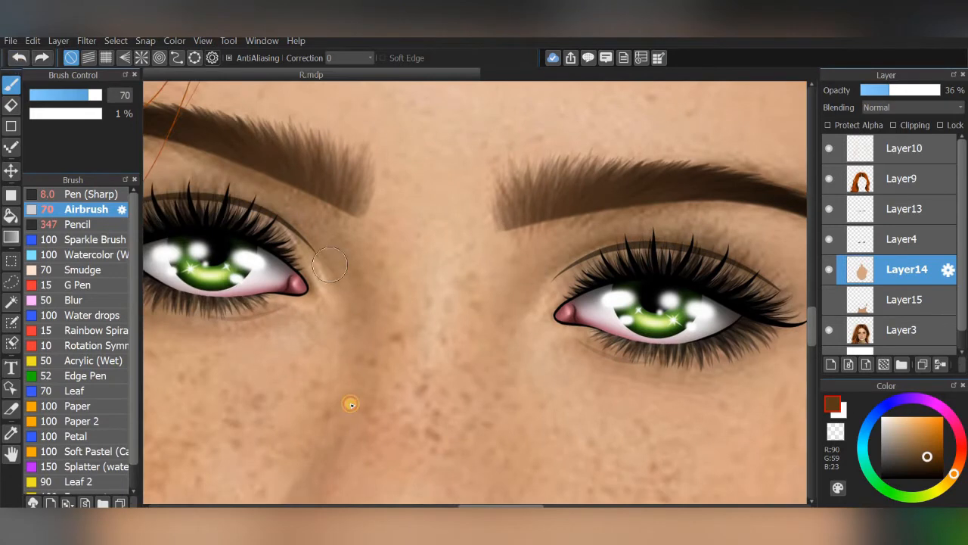
{"action": "scroll", "coordinate": [681, 205], "scroll_direction": "down", "scroll_amount": 5}
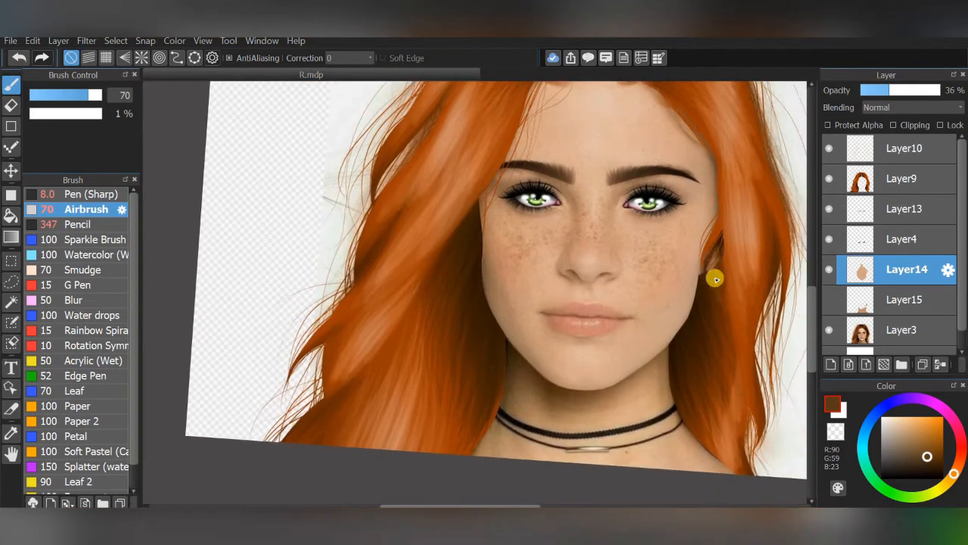
Step: Hide the reference photo, restore Layer14 to 100% opacity and deepen both nose-bridge shadows with the Airbrush at size 144
{"action": "left_click", "coordinate": [830, 330]}
{"action": "left_click", "coordinate": [962, 89]}
{"action": "scroll", "coordinate": [741, 244], "scroll_direction": "up", "scroll_amount": 5}
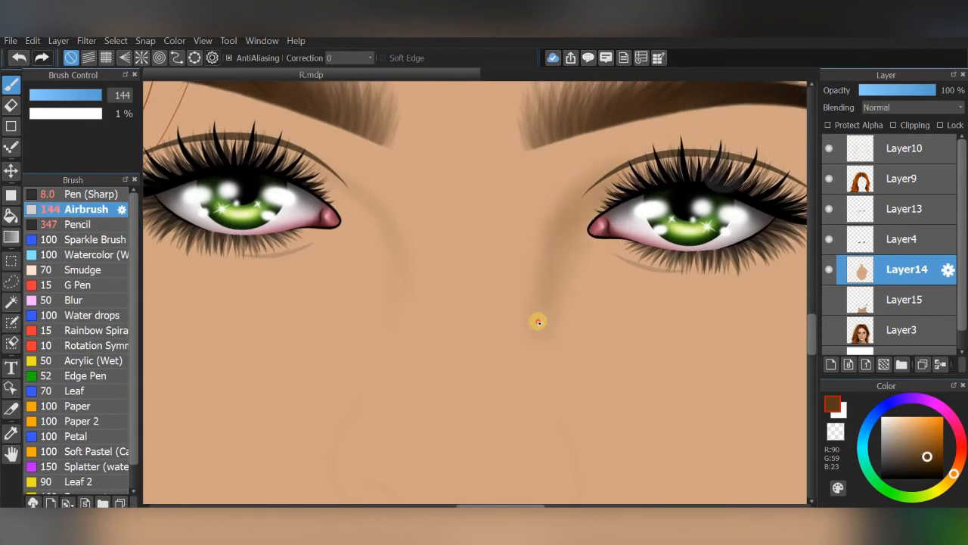
{"action": "left_click_drag", "start_coordinate": [377, 243], "coordinate": [378, 386]}
{"action": "mouse_move", "coordinate": [669, 252]}
{"action": "left_mouse_down"}
{"action": "mouse_move", "coordinate": [627, 249]}
{"action": "mouse_move", "coordinate": [753, 143]}
{"action": "mouse_move", "coordinate": [612, 212]}
{"action": "left_mouse_up"}
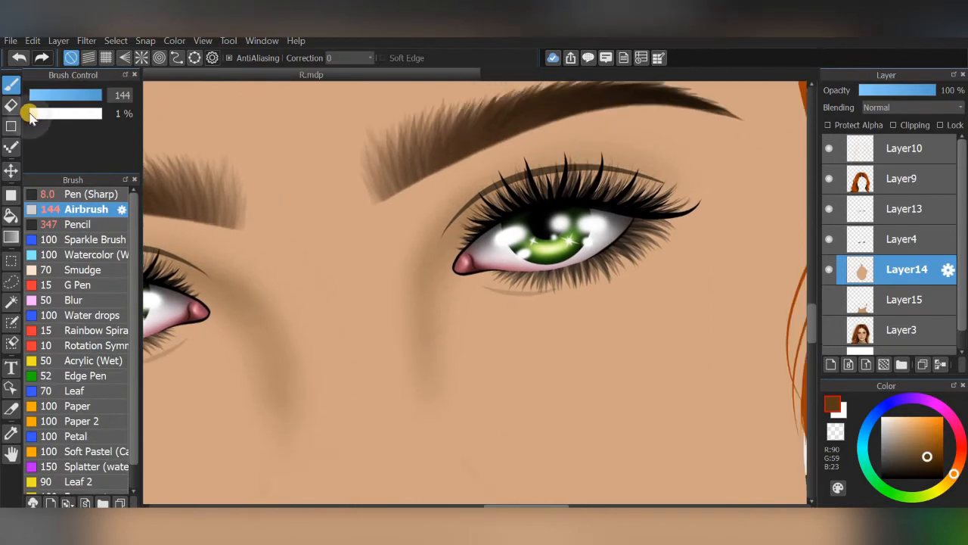
Step: Shade the eyelids and the skin around both eyes in dark brown with the Airbrush at size 144 and 2% opacity
{"action": "mouse_move", "coordinate": [559, 172]}
{"action": "left_mouse_down"}
{"action": "mouse_move", "coordinate": [675, 164]}
{"action": "mouse_move", "coordinate": [675, 187]}
{"action": "mouse_move", "coordinate": [563, 229]}
{"action": "mouse_move", "coordinate": [692, 172]}
{"action": "mouse_move", "coordinate": [771, 160]}
{"action": "left_mouse_up"}
{"action": "scroll", "coordinate": [692, 173], "scroll_direction": "down", "scroll_amount": 1}
{"action": "mouse_move", "coordinate": [333, 242]}
{"action": "left_mouse_down"}
{"action": "mouse_move", "coordinate": [390, 244]}
{"action": "mouse_move", "coordinate": [396, 212]}
{"action": "mouse_move", "coordinate": [409, 227]}
{"action": "mouse_move", "coordinate": [441, 223]}
{"action": "mouse_move", "coordinate": [344, 265]}
{"action": "left_mouse_up"}
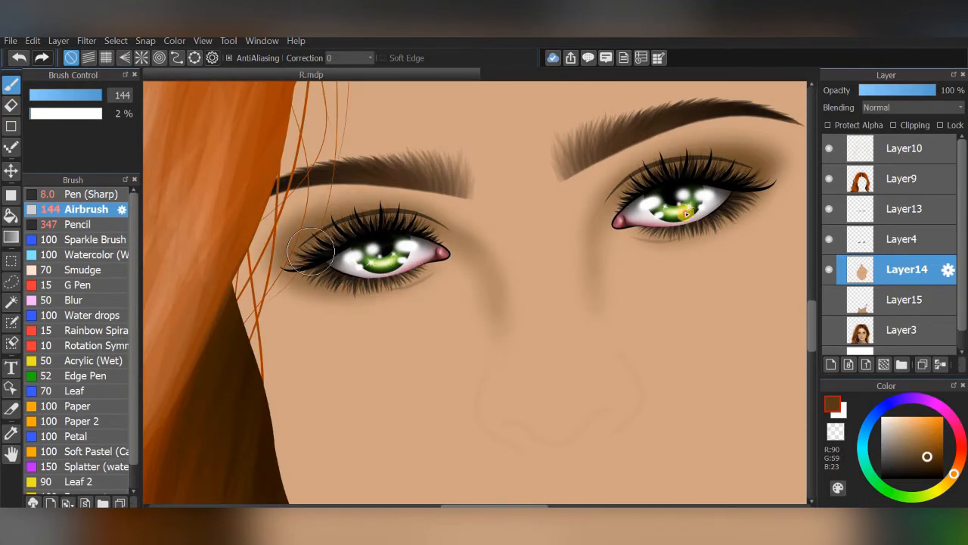
Step: Shade the forehead along the hairline with the Airbrush at sizes 420 and 1000 and 4% opacity
{"action": "scroll", "coordinate": [670, 270], "scroll_direction": "down", "scroll_amount": 4}
{"action": "scroll", "coordinate": [727, 264], "scroll_direction": "up", "scroll_amount": 4}
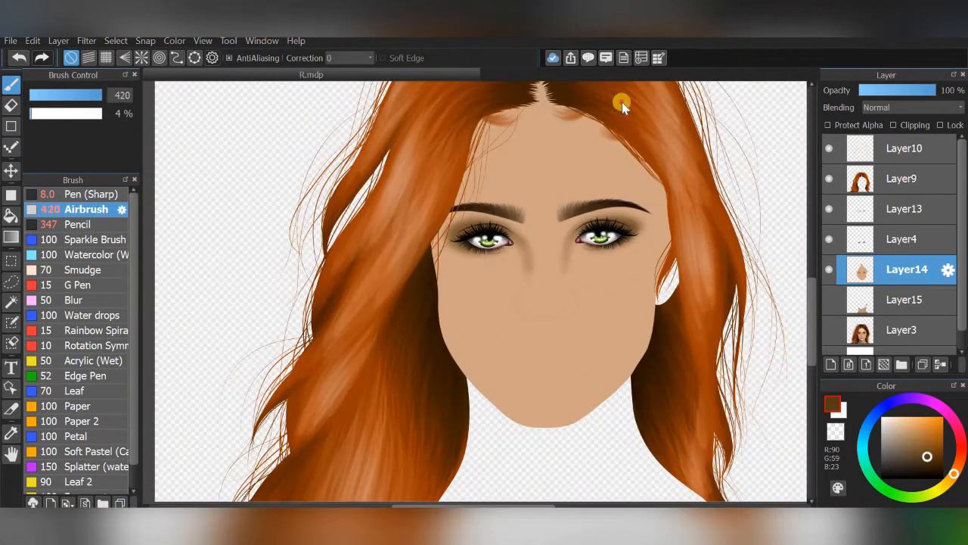
{"action": "left_click_drag", "start_coordinate": [562, 353], "coordinate": [547, 392]}
{"action": "left_click_drag", "start_coordinate": [557, 86], "coordinate": [492, 75]}
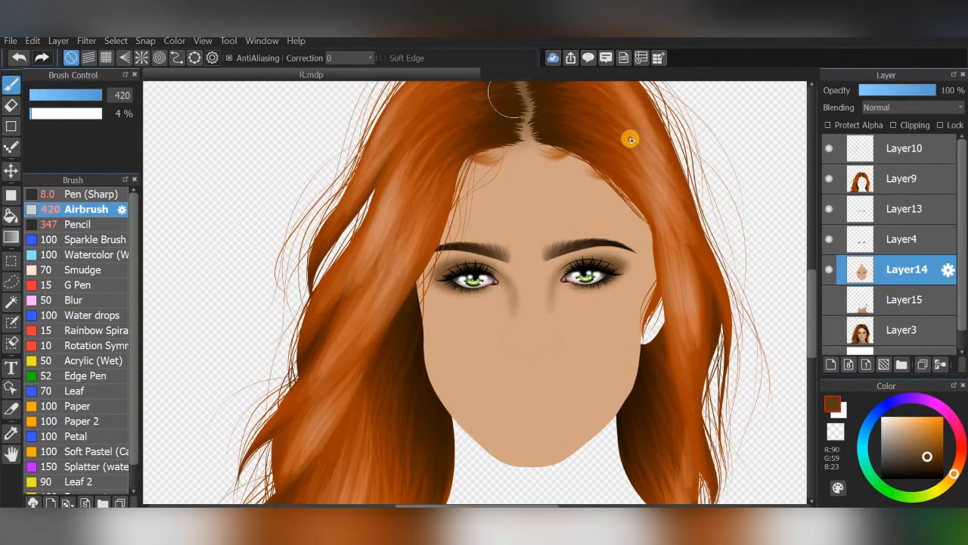
{"action": "mouse_move", "coordinate": [631, 140]}
{"action": "left_mouse_down"}
{"action": "mouse_move", "coordinate": [626, 160]}
{"action": "mouse_move", "coordinate": [406, 353]}
{"action": "left_mouse_up"}
{"action": "left_click_drag", "start_coordinate": [167, 143], "coordinate": [174, 145]}
{"action": "mouse_move", "coordinate": [384, 370]}
{"action": "left_mouse_down"}
{"action": "mouse_move", "coordinate": [719, 404]}
{"action": "mouse_move", "coordinate": [696, 441]}
{"action": "mouse_move", "coordinate": [671, 402]}
{"action": "left_mouse_up"}
{"action": "scroll", "coordinate": [619, 262], "scroll_direction": "down", "scroll_amount": 4}
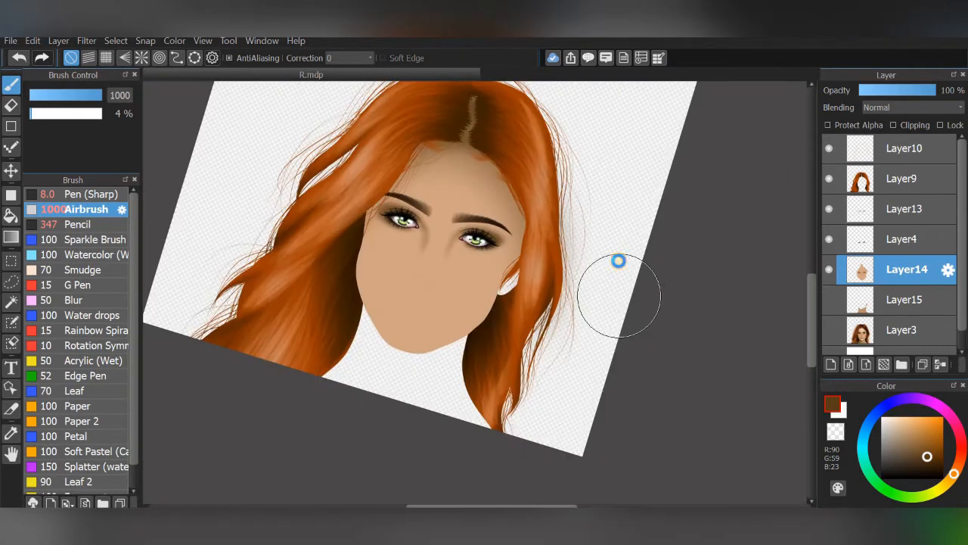
Step: Undo the oversized eraser strokes and erase the airbrush overspray in the ear gap with the eraser at size 122
{"action": "left_click", "coordinate": [11, 106]}
{"action": "left_click_drag", "start_coordinate": [98, 97], "coordinate": [173, 143]}
{"action": "left_click", "coordinate": [16, 60]}
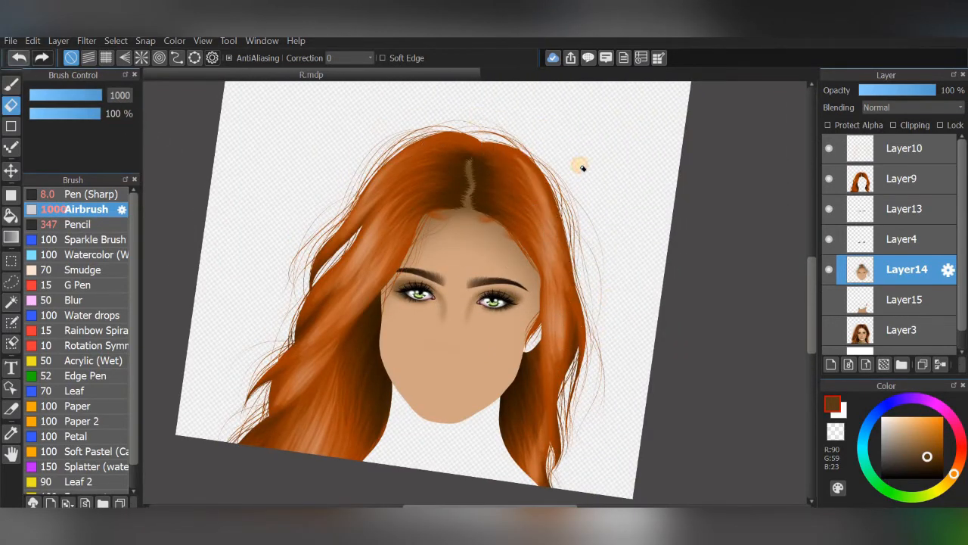
{"action": "key", "text": "ctrl+z"}
{"action": "scroll", "coordinate": [599, 220], "scroll_direction": "up", "scroll_amount": 5}
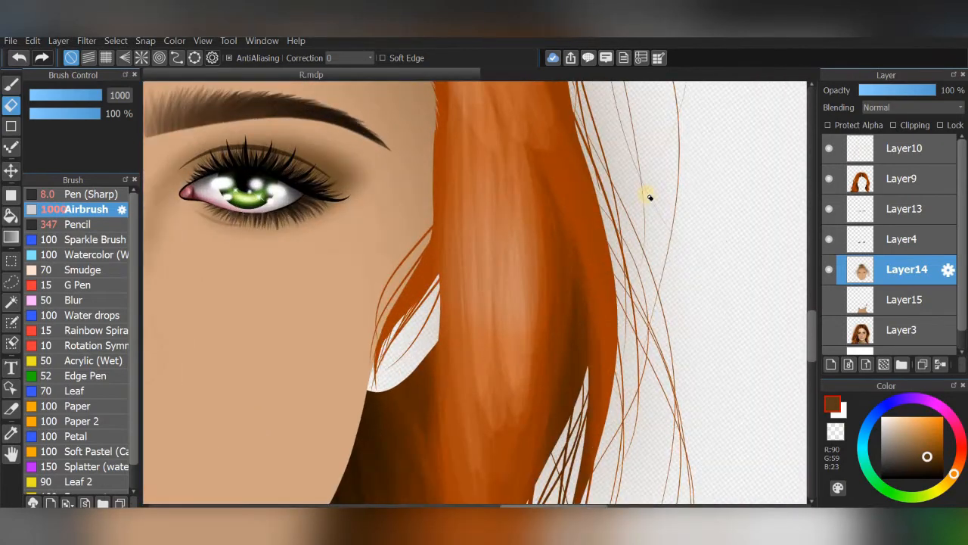
{"action": "left_click", "coordinate": [100, 96]}
{"action": "scroll", "coordinate": [359, 288], "scroll_direction": "up", "scroll_amount": 2}
{"action": "left_click_drag", "start_coordinate": [352, 297], "coordinate": [397, 243]}
{"action": "scroll", "coordinate": [693, 220], "scroll_direction": "down", "scroll_amount": 4}
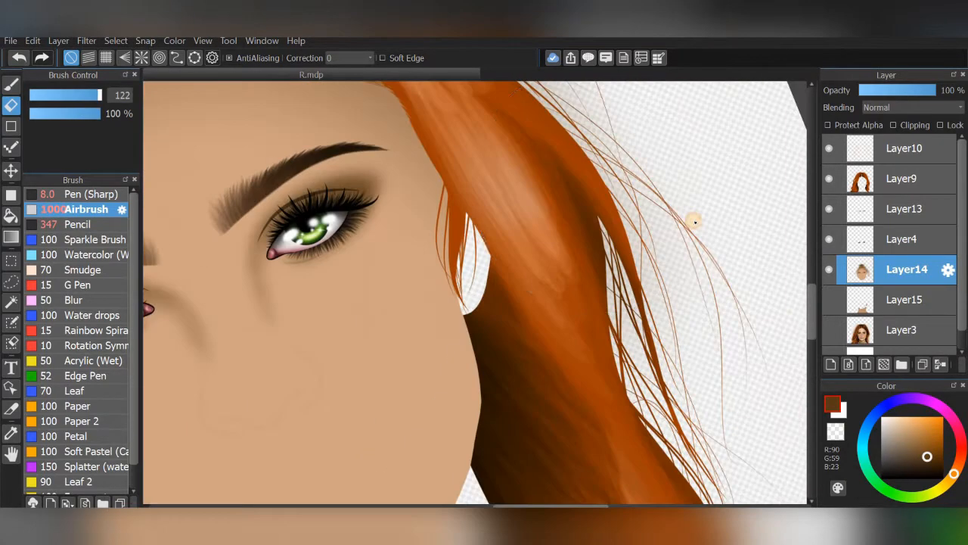
Step: Protect Layer14's alpha and shade both sides of the face and jaw with the Airbrush at sizes 333 and 396
{"action": "left_click", "coordinate": [11, 85]}
{"action": "left_click", "coordinate": [829, 126]}
{"action": "scroll", "coordinate": [648, 197], "scroll_direction": "down", "scroll_amount": 2}
{"action": "key", "text": "Right"}
{"action": "mouse_move", "coordinate": [653, 263]}
{"action": "left_mouse_down"}
{"action": "mouse_move", "coordinate": [639, 254]}
{"action": "mouse_move", "coordinate": [438, 411]}
{"action": "left_mouse_up"}
{"action": "left_click", "coordinate": [99, 95]}
{"action": "scroll", "coordinate": [648, 222], "scroll_direction": "up", "scroll_amount": 2}
{"action": "left_click_drag", "start_coordinate": [605, 220], "coordinate": [641, 245]}
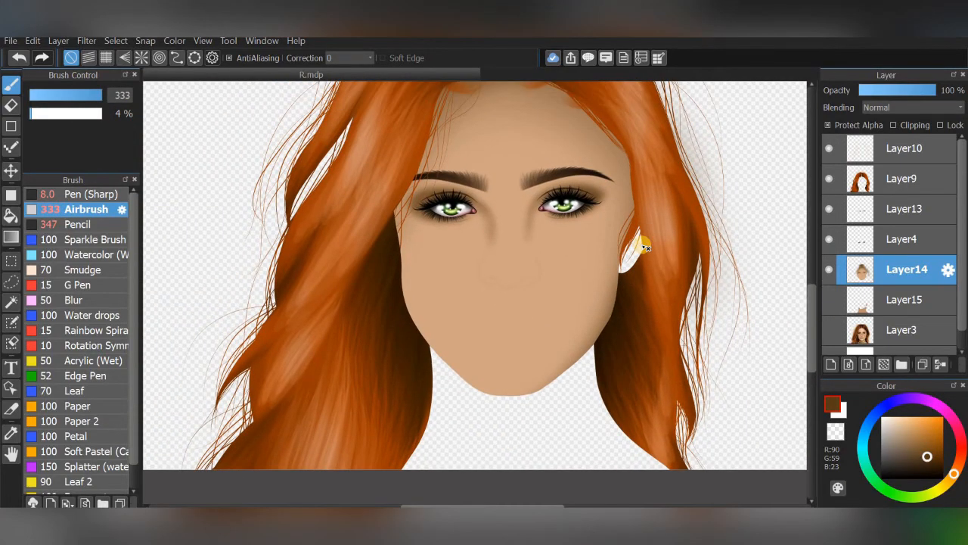
{"action": "left_click", "coordinate": [829, 329]}
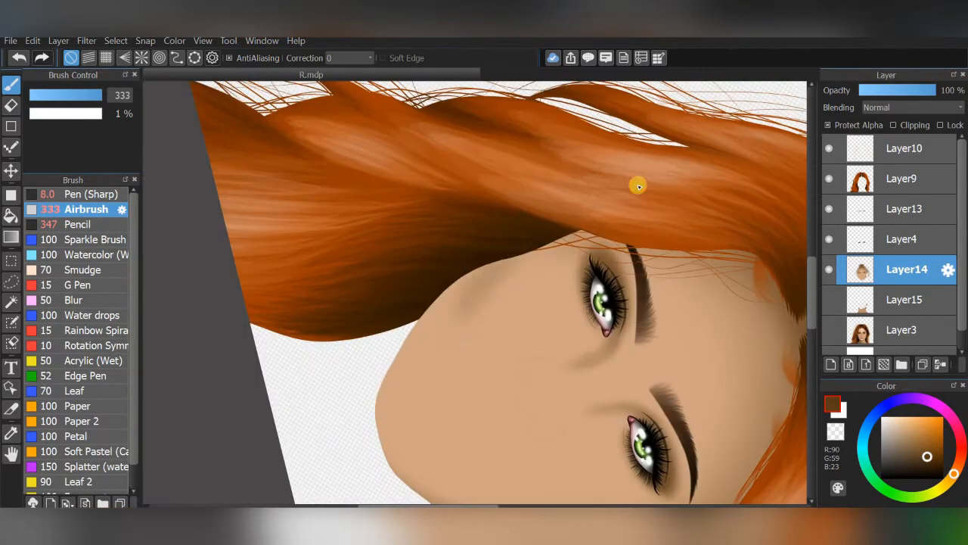
{"action": "left_click", "coordinate": [83, 94]}
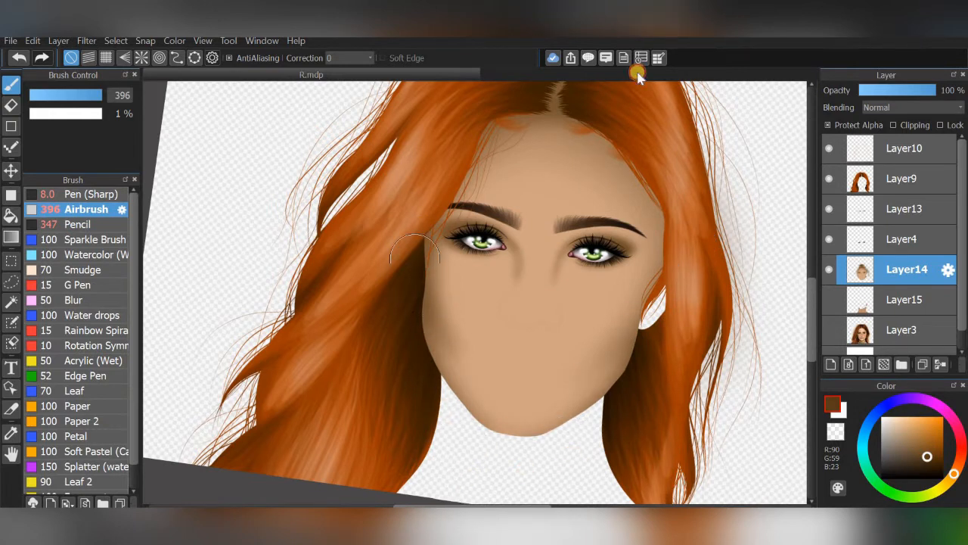
Step: Sample a darker brown (R42, G27, B11) from the hair and deepen the face-edge shadows with the Airbrush at size 1000 and 1% opacity
{"action": "left_click", "coordinate": [414, 336], "text": "alt"}
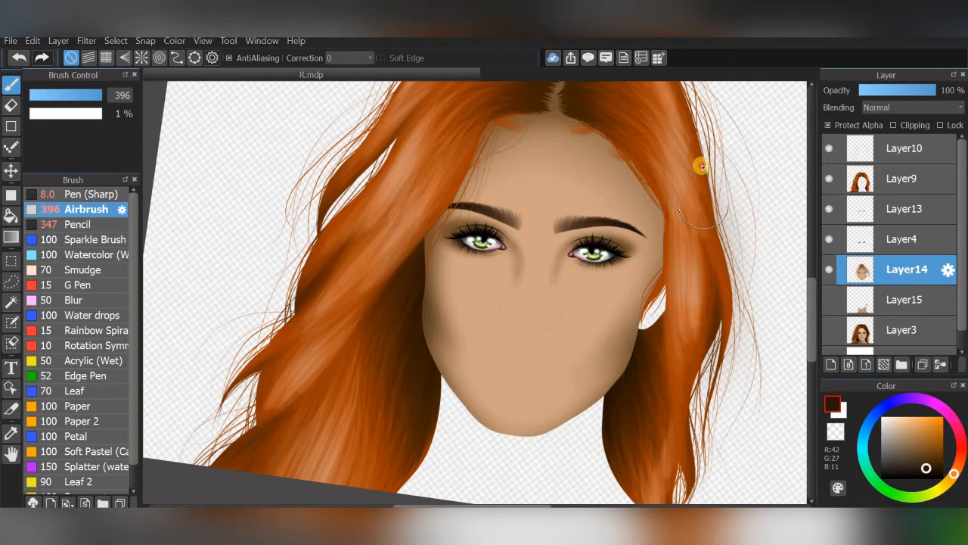
{"action": "scroll", "coordinate": [666, 282], "scroll_direction": "down", "scroll_amount": 2}
{"action": "key", "text": "Up"}
{"action": "scroll", "coordinate": [687, 253], "scroll_direction": "up", "scroll_amount": 2}
{"action": "left_click", "coordinate": [75, 96]}
{"action": "left_click_drag", "start_coordinate": [158, 130], "coordinate": [182, 138]}
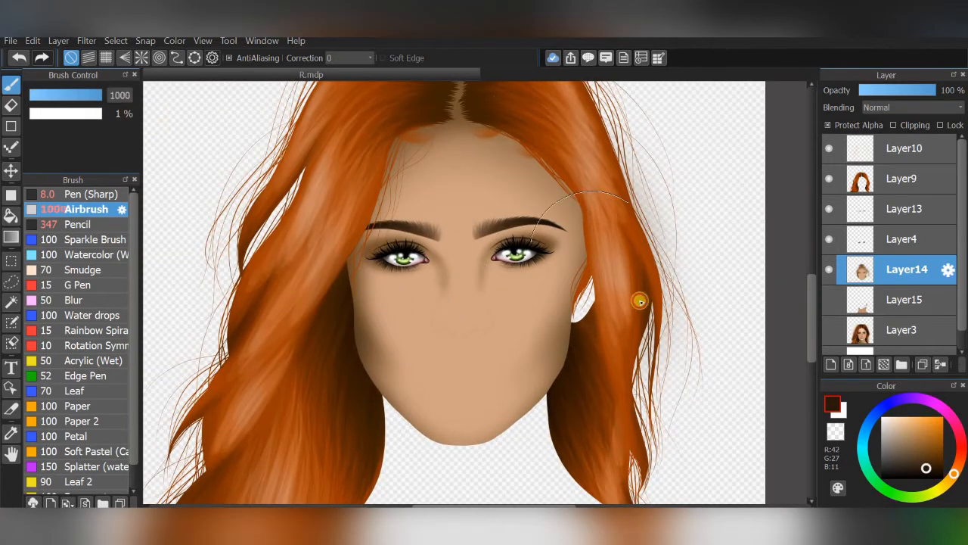
{"action": "left_click_drag", "start_coordinate": [716, 267], "coordinate": [733, 196]}
Step: Hide Layer15, show the Layer3 reference and sample the brown neck shadow below the chin (R91, G58, B23)
{"action": "left_click", "coordinate": [829, 299]}
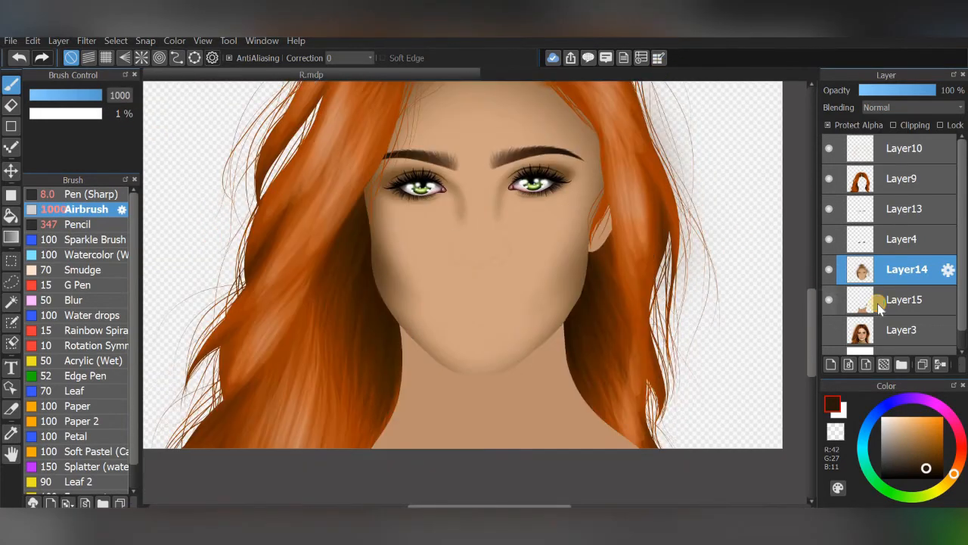
{"action": "left_click", "coordinate": [880, 304]}
{"action": "left_click", "coordinate": [829, 301]}
{"action": "left_click", "coordinate": [829, 329]}
{"action": "left_click", "coordinate": [10, 433]}
{"action": "left_click", "coordinate": [454, 380]}
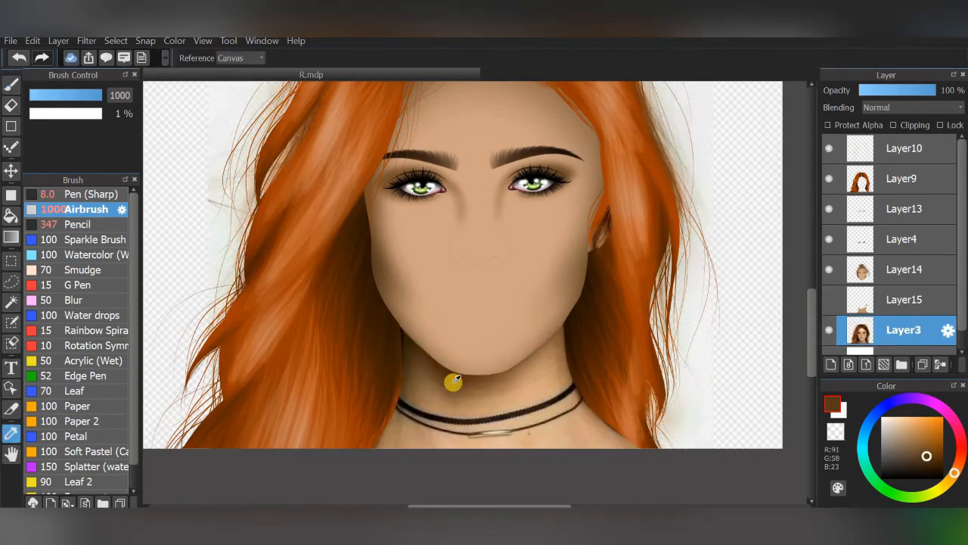
Step: Show Layer15, protect its alpha and shade the neck under the jaw with the Airbrush at size 603 and 4% opacity
{"action": "left_click", "coordinate": [10, 85]}
{"action": "left_click", "coordinate": [829, 299]}
{"action": "left_click", "coordinate": [853, 127]}
{"action": "left_click", "coordinate": [32, 116]}
{"action": "left_click_drag", "start_coordinate": [101, 99], "coordinate": [144, 109]}
{"action": "left_click", "coordinate": [893, 301]}
{"action": "mouse_move", "coordinate": [433, 344]}
{"action": "left_mouse_down"}
{"action": "mouse_move", "coordinate": [428, 318]}
{"action": "mouse_move", "coordinate": [601, 318]}
{"action": "mouse_move", "coordinate": [577, 389]}
{"action": "mouse_move", "coordinate": [534, 342]}
{"action": "mouse_move", "coordinate": [573, 288]}
{"action": "mouse_move", "coordinate": [480, 340]}
{"action": "mouse_move", "coordinate": [447, 295]}
{"action": "mouse_move", "coordinate": [361, 383]}
{"action": "left_mouse_up"}
{"action": "mouse_move", "coordinate": [533, 286]}
{"action": "left_mouse_down"}
{"action": "mouse_move", "coordinate": [469, 410]}
{"action": "mouse_move", "coordinate": [549, 311]}
{"action": "mouse_move", "coordinate": [561, 388]}
{"action": "mouse_move", "coordinate": [478, 409]}
{"action": "mouse_move", "coordinate": [621, 407]}
{"action": "mouse_move", "coordinate": [389, 374]}
{"action": "mouse_move", "coordinate": [371, 456]}
{"action": "left_mouse_up"}
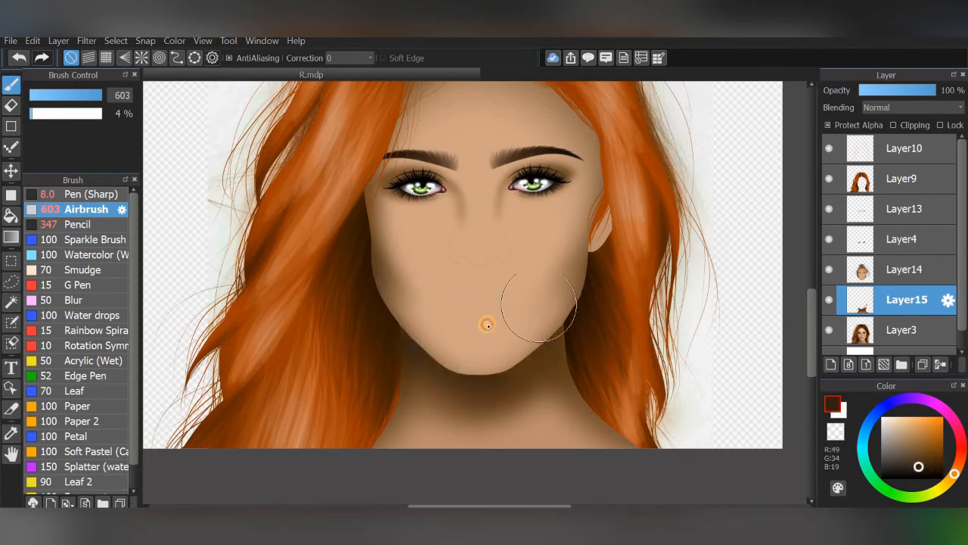
Step: Sample the face's skin tone (R211, G167, B132), lighten the lower neck with the Airbrush, and hide Layer15 to compare with the reference
{"action": "left_click", "coordinate": [506, 283], "text": "alt"}
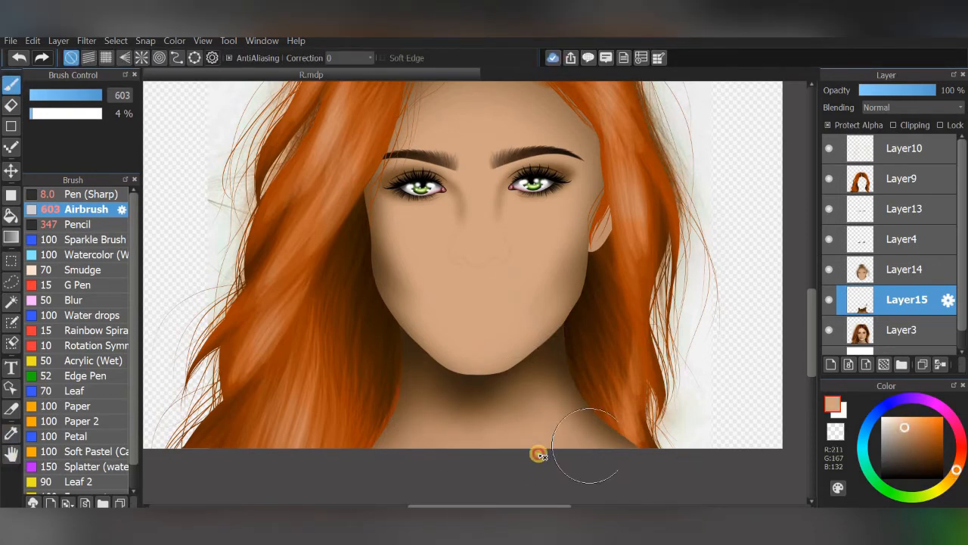
{"action": "scroll", "coordinate": [664, 281], "scroll_direction": "down", "scroll_amount": 2}
{"action": "scroll", "coordinate": [708, 287], "scroll_direction": "up", "scroll_amount": 1}
{"action": "left_click", "coordinate": [829, 300]}
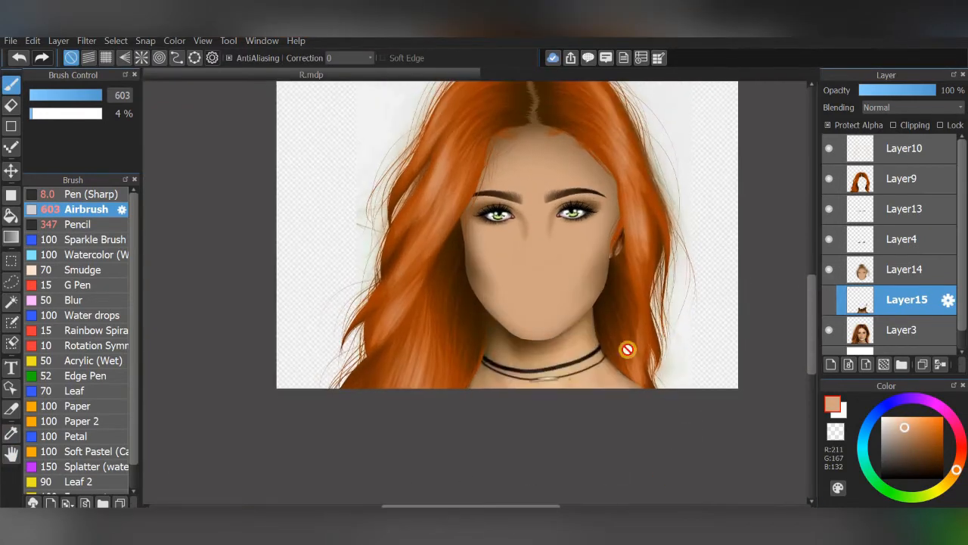
Step: Add a new layer above Layer15 and trace the thick choker band on the neck in black with the Pencil
{"action": "scroll", "coordinate": [561, 364], "scroll_direction": "up", "scroll_amount": 2}
{"action": "key", "text": "Left"}
{"action": "key", "text": "Left"}
{"action": "left_click", "coordinate": [43, 224]}
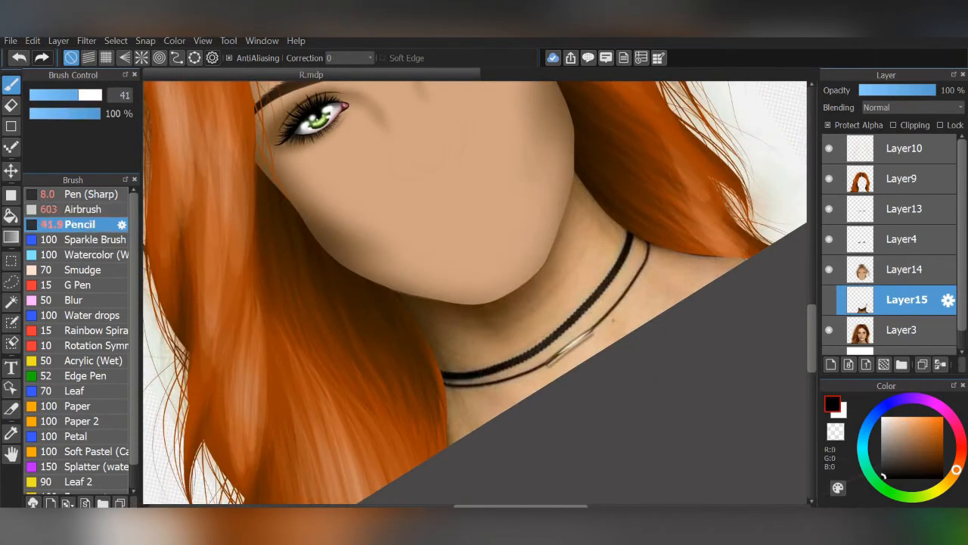
{"action": "key", "text": "ctrl+shift+n"}
{"action": "scroll", "coordinate": [617, 243], "scroll_direction": "up", "scroll_amount": 1}
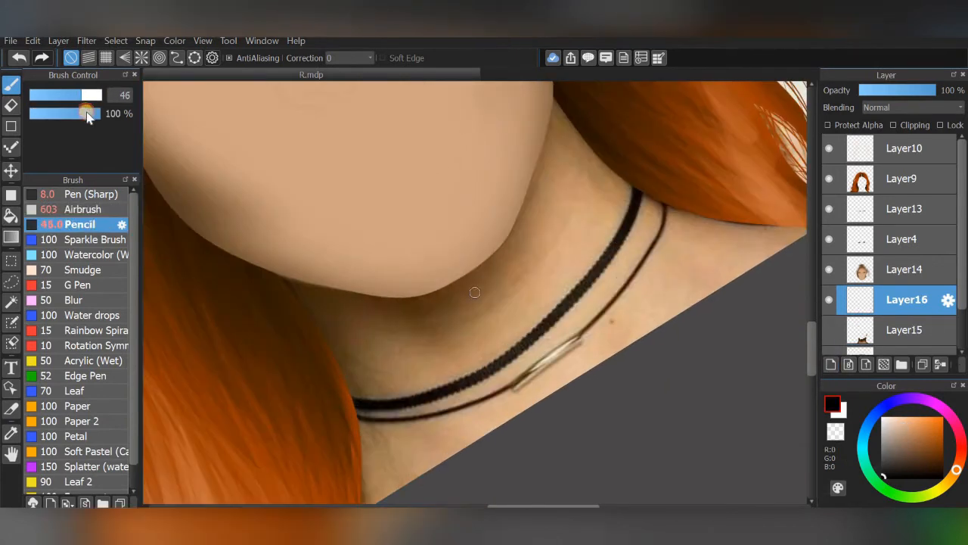
{"action": "left_click", "coordinate": [13, 60]}
{"action": "mouse_move", "coordinate": [641, 192]}
{"action": "left_mouse_down"}
{"action": "mouse_move", "coordinate": [595, 288]}
{"action": "mouse_move", "coordinate": [294, 408]}
{"action": "left_mouse_up"}
{"action": "left_click_drag", "start_coordinate": [632, 243], "coordinate": [640, 218]}
Step: Trace the thin choker cord below the thick band in black with the Pencil at size 24
{"action": "left_click_drag", "start_coordinate": [61, 95], "coordinate": [72, 110]}
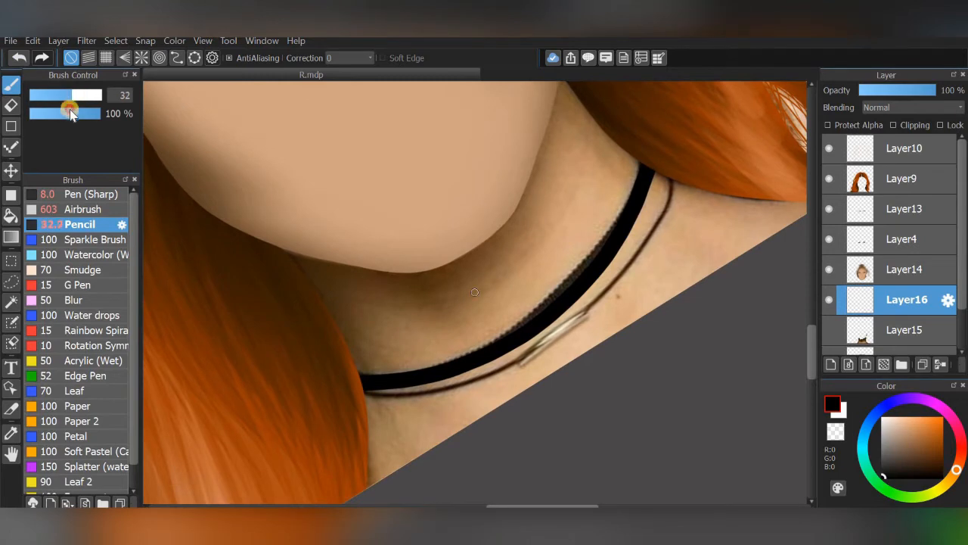
{"action": "mouse_move", "coordinate": [672, 177]}
{"action": "left_mouse_down"}
{"action": "mouse_move", "coordinate": [321, 418]}
{"action": "mouse_move", "coordinate": [344, 419]}
{"action": "mouse_move", "coordinate": [573, 328]}
{"action": "mouse_move", "coordinate": [345, 393]}
{"action": "left_mouse_up"}
{"action": "left_click", "coordinate": [19, 61]}
{"action": "left_click", "coordinate": [19, 62]}
{"action": "key", "text": "ctrl+z"}
{"action": "left_click_drag", "start_coordinate": [671, 177], "coordinate": [329, 413]}
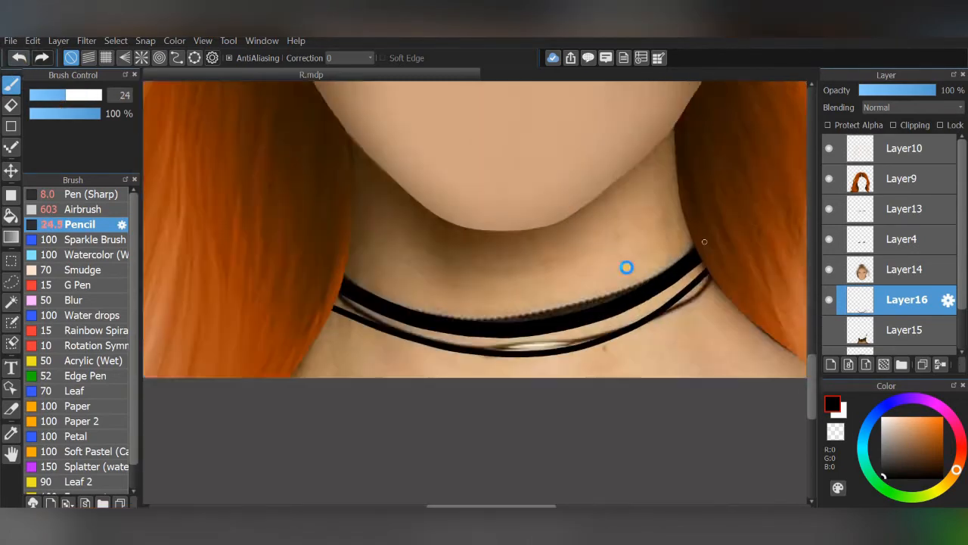
Step: Erase the part of the thin cord that covers the metal pendant with the Eraser at size 29
{"action": "scroll", "coordinate": [611, 287], "scroll_direction": "up", "scroll_amount": 4}
{"action": "left_click", "coordinate": [10, 104]}
{"action": "left_click_drag", "start_coordinate": [70, 97], "coordinate": [69, 111]}
{"action": "left_click_drag", "start_coordinate": [595, 300], "coordinate": [424, 354]}
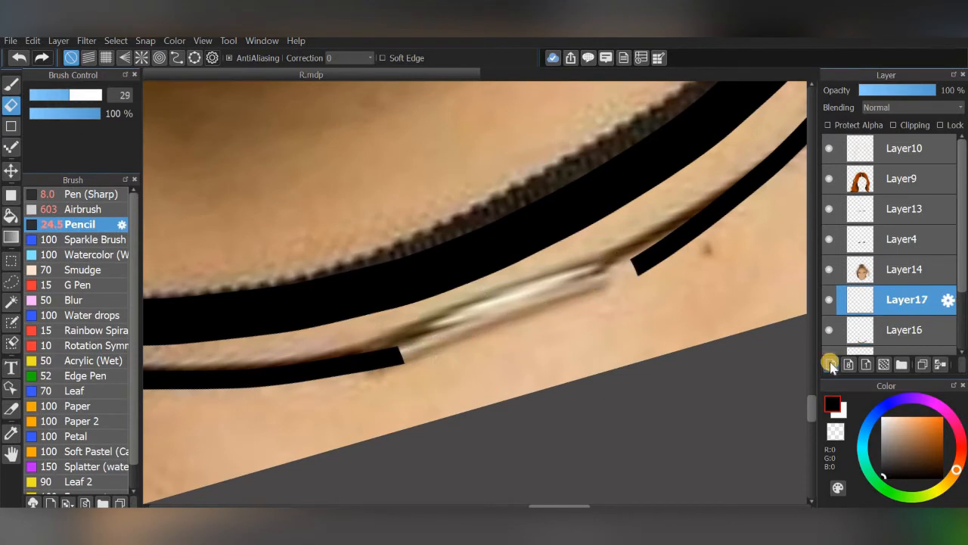
Step: Fill in the pendant on a new layer in yellow (R255, G226, B0) with the Pencil at size 24
{"action": "left_click", "coordinate": [947, 484]}
{"action": "left_click", "coordinate": [942, 422]}
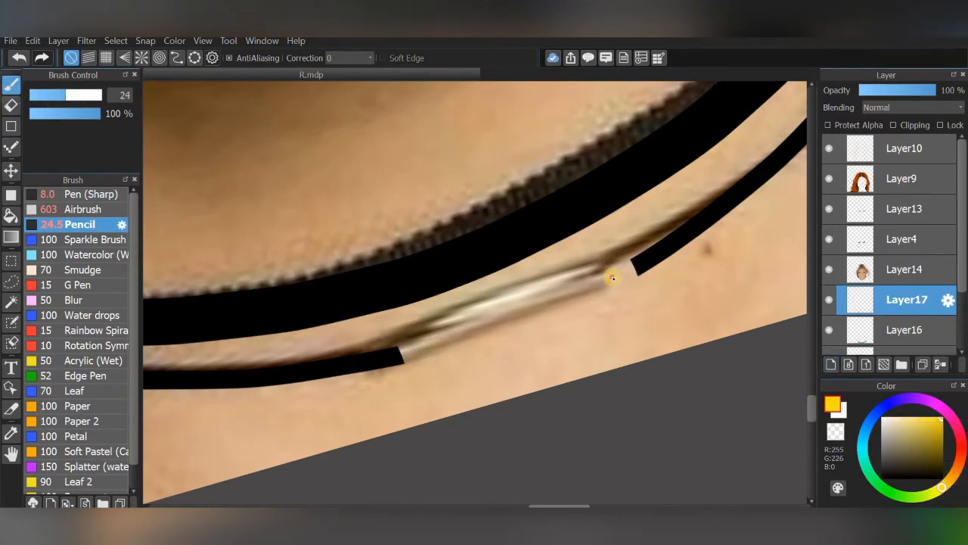
{"action": "left_click", "coordinate": [11, 84]}
{"action": "scroll", "coordinate": [625, 231], "scroll_direction": "up", "scroll_amount": 3}
{"action": "mouse_move", "coordinate": [548, 244]}
{"action": "left_mouse_down"}
{"action": "mouse_move", "coordinate": [307, 336]}
{"action": "mouse_move", "coordinate": [320, 328]}
{"action": "mouse_move", "coordinate": [303, 352]}
{"action": "mouse_move", "coordinate": [313, 387]}
{"action": "mouse_move", "coordinate": [378, 389]}
{"action": "mouse_move", "coordinate": [615, 292]}
{"action": "left_mouse_up"}
{"action": "left_click_drag", "start_coordinate": [662, 227], "coordinate": [578, 259]}
{"action": "mouse_move", "coordinate": [455, 272]}
{"action": "left_mouse_down"}
{"action": "mouse_move", "coordinate": [572, 228]}
{"action": "mouse_move", "coordinate": [643, 238]}
{"action": "left_mouse_up"}
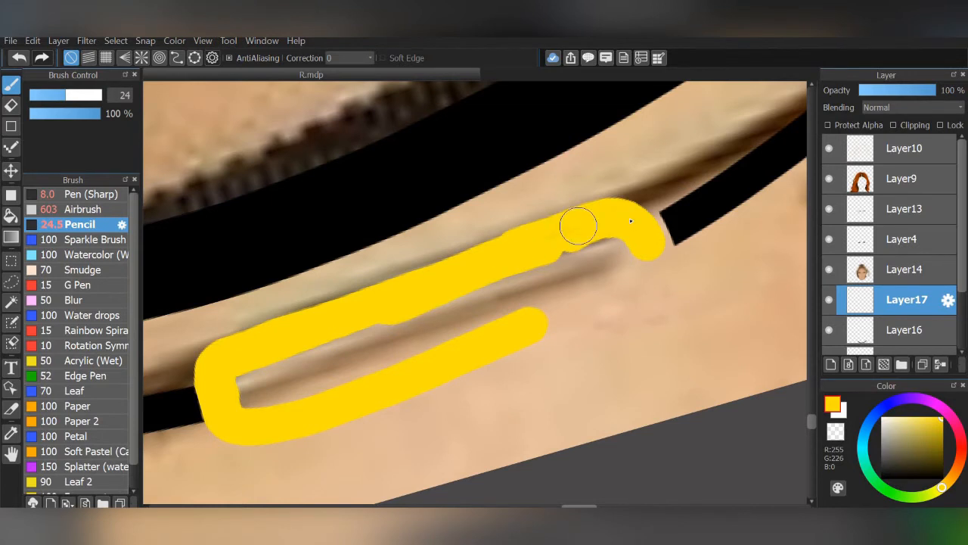
{"action": "left_click_drag", "start_coordinate": [583, 222], "coordinate": [655, 240]}
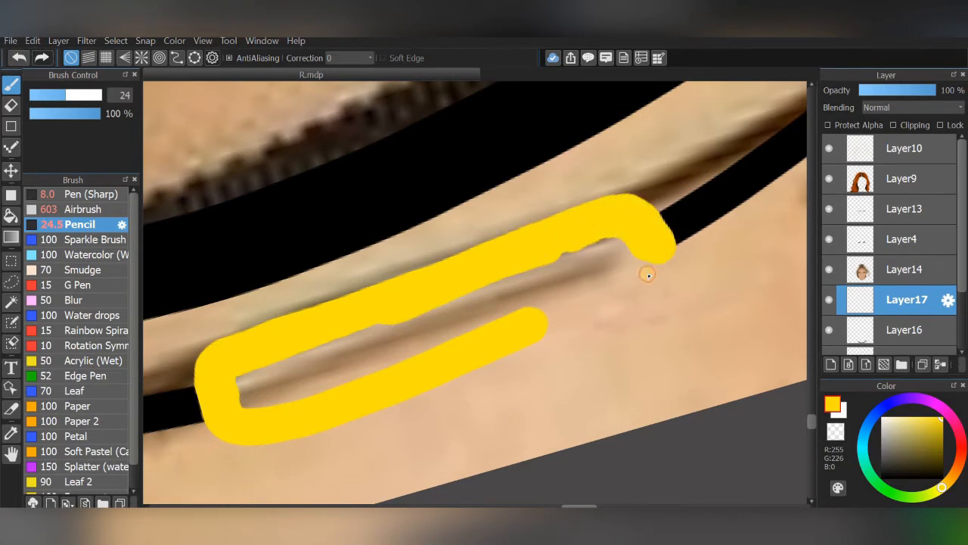
{"action": "mouse_move", "coordinate": [652, 237]}
{"action": "left_mouse_down"}
{"action": "mouse_move", "coordinate": [417, 370]}
{"action": "mouse_move", "coordinate": [592, 244]}
{"action": "mouse_move", "coordinate": [258, 405]}
{"action": "left_mouse_up"}
Step: Protect the pendant layer's alpha and airbrush diagonal dark-yellow shadow bands (R105, G93, B0) at size 86 and 4% opacity
{"action": "left_click_drag", "start_coordinate": [965, 454], "coordinate": [965, 455]}
{"action": "left_click", "coordinate": [38, 206]}
{"action": "left_click_drag", "start_coordinate": [74, 97], "coordinate": [92, 113]}
{"action": "left_click_drag", "start_coordinate": [631, 201], "coordinate": [694, 155]}
{"action": "key", "text": "Up"}
{"action": "mouse_move", "coordinate": [259, 256]}
{"action": "left_mouse_down"}
{"action": "mouse_move", "coordinate": [338, 168]}
{"action": "mouse_move", "coordinate": [282, 443]}
{"action": "mouse_move", "coordinate": [253, 444]}
{"action": "left_mouse_up"}
{"action": "left_click", "coordinate": [35, 116]}
{"action": "left_click_drag", "start_coordinate": [759, 257], "coordinate": [720, 416]}
{"action": "left_click_drag", "start_coordinate": [505, 164], "coordinate": [413, 398]}
{"action": "left_click_drag", "start_coordinate": [538, 158], "coordinate": [449, 398]}
{"action": "left_click_drag", "start_coordinate": [569, 174], "coordinate": [441, 414]}
{"action": "left_click_drag", "start_coordinate": [697, 170], "coordinate": [632, 378]}
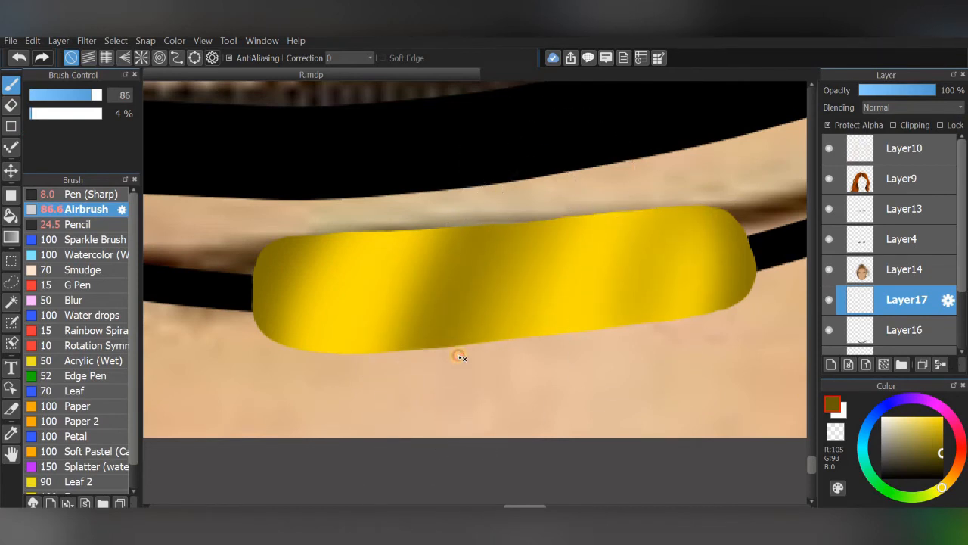
{"action": "left_click_drag", "start_coordinate": [579, 182], "coordinate": [530, 378]}
{"action": "left_click_drag", "start_coordinate": [419, 227], "coordinate": [371, 421]}
Step: Airbrush pendant highlights at size 48 in pale yellow (R255, G244, B164), with brighter accents in R255, G251, B220
{"action": "left_click_drag", "start_coordinate": [907, 429], "coordinate": [904, 361]}
{"action": "mouse_move", "coordinate": [343, 316]}
{"action": "left_mouse_down"}
{"action": "mouse_move", "coordinate": [384, 203]}
{"action": "mouse_move", "coordinate": [323, 401]}
{"action": "left_mouse_up"}
{"action": "left_click_drag", "start_coordinate": [615, 260], "coordinate": [600, 300]}
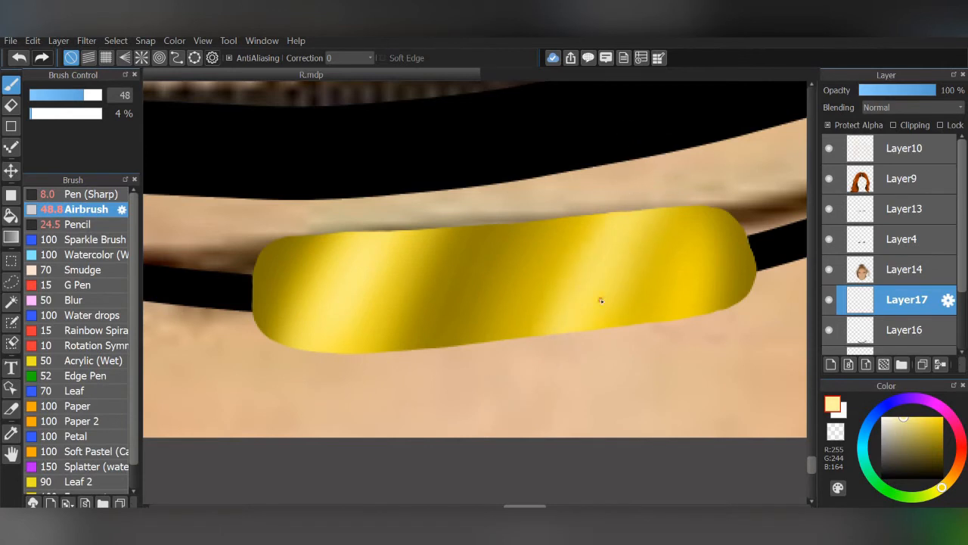
{"action": "left_click_drag", "start_coordinate": [703, 268], "coordinate": [673, 388]}
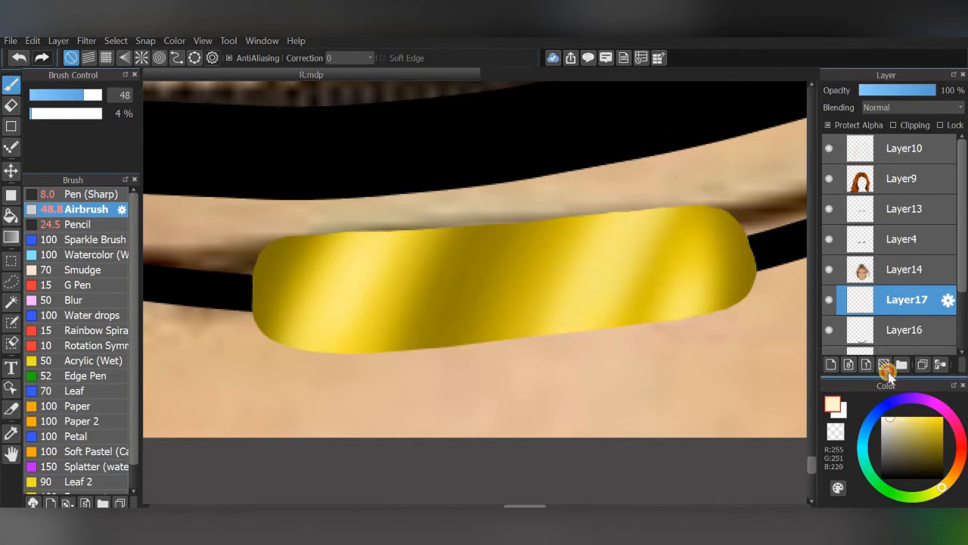
{"action": "left_click_drag", "start_coordinate": [889, 372], "coordinate": [886, 371]}
Step: Darken the pendant's edges with the Airbrush at size 31 in dark yellow (R113, G100, B0)
{"action": "key", "text": "Right"}
{"action": "key", "text": "Right"}
{"action": "left_click", "coordinate": [70, 95]}
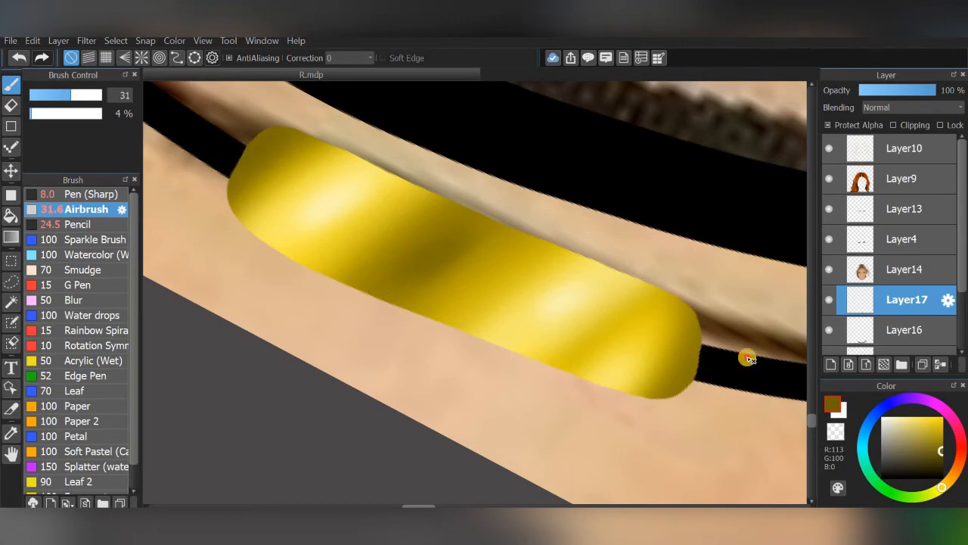
{"action": "key", "text": "Left"}
{"action": "key", "text": "Left"}
Step: Hide every layer except the choker's Layer16 and Layer17, and merge the visible layers into one
{"action": "scroll", "coordinate": [680, 385], "scroll_direction": "down", "scroll_amount": 5}
{"action": "left_click", "coordinate": [829, 329]}
{"action": "left_click", "coordinate": [830, 329]}
{"action": "left_click", "coordinate": [959, 341]}
{"action": "left_click", "coordinate": [830, 309]}
{"action": "left_click_drag", "start_coordinate": [961, 291], "coordinate": [961, 264]}
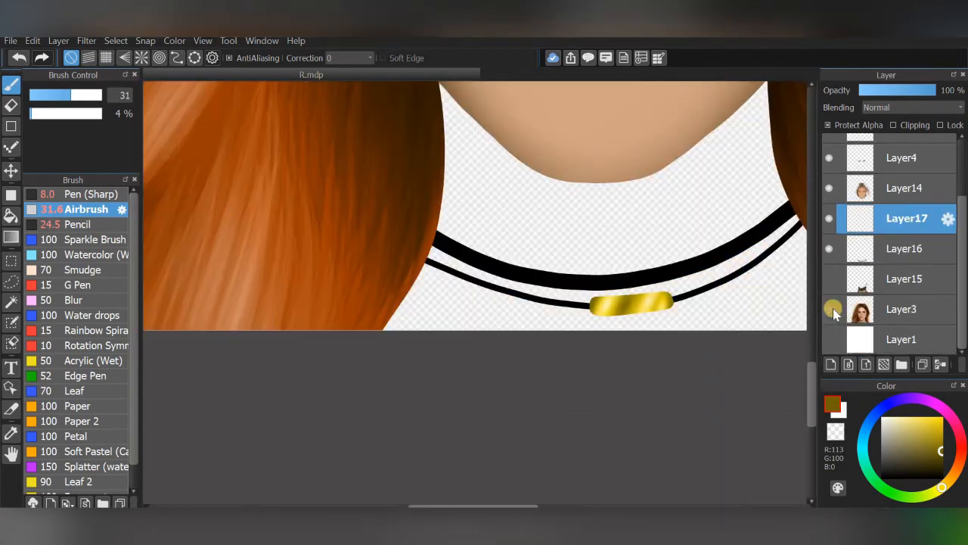
{"action": "left_click_drag", "start_coordinate": [829, 226], "coordinate": [829, 140]}
{"action": "left_click", "coordinate": [961, 155]}
{"action": "left_click", "coordinate": [829, 149]}
{"action": "scroll", "coordinate": [591, 384], "scroll_direction": "down", "scroll_amount": 2}
{"action": "left_click", "coordinate": [57, 40]}
{"action": "left_click", "coordinate": [54, 287]}
{"action": "left_click", "coordinate": [521, 307]}
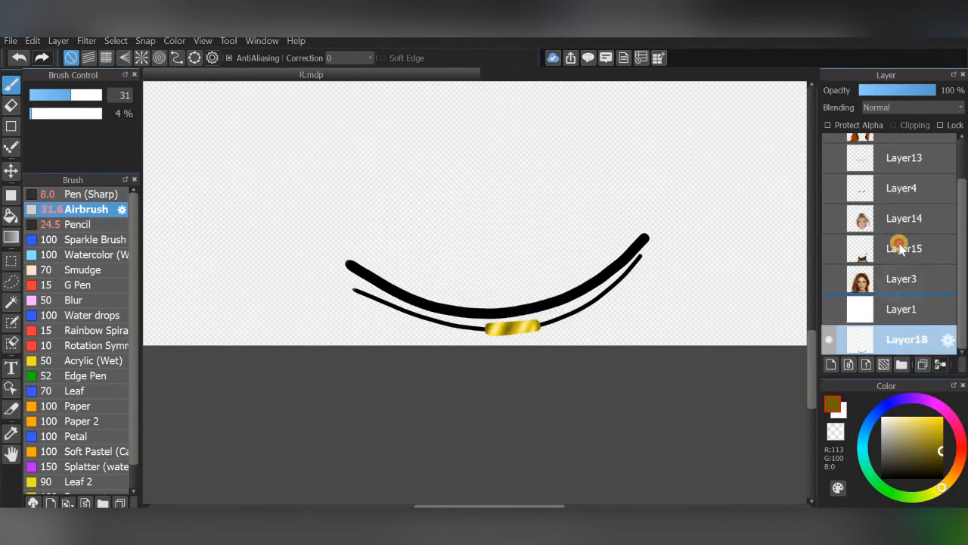
Step: Move the merged choker layer between Layer14 and Layer15 and show all layers again except the Layer3 reference
{"action": "left_click_drag", "start_coordinate": [900, 250], "coordinate": [887, 249]}
{"action": "left_click_drag", "start_coordinate": [962, 180], "coordinate": [962, 142]}
{"action": "left_click_drag", "start_coordinate": [829, 149], "coordinate": [829, 270]}
{"action": "left_click_drag", "start_coordinate": [962, 302], "coordinate": [962, 342]}
{"action": "left_click_drag", "start_coordinate": [829, 279], "coordinate": [829, 340]}
{"action": "scroll", "coordinate": [650, 312], "scroll_direction": "down", "scroll_amount": 4}
{"action": "left_click", "coordinate": [829, 308]}
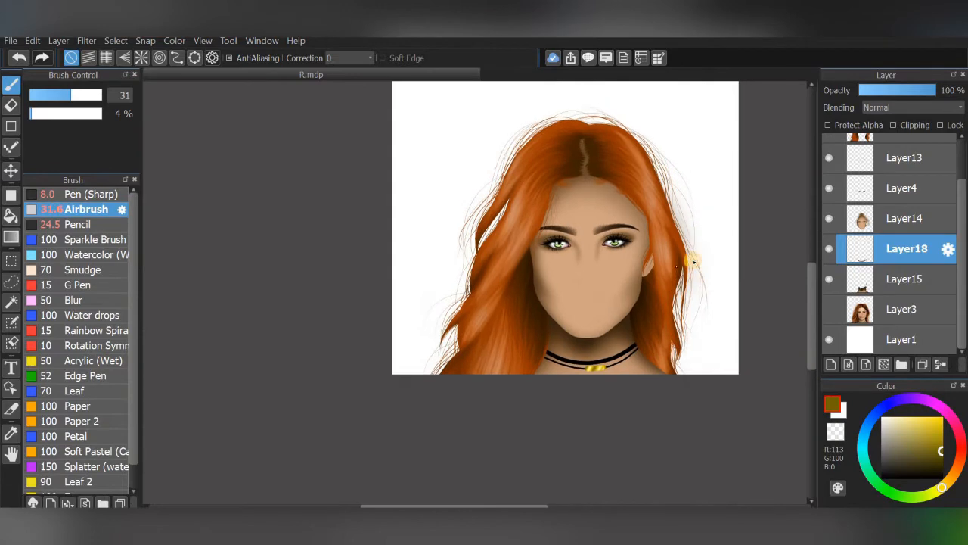
Step: Sample brown from the face-edge shadow (R102, G71, B41) and airbrush both nose wings on Layer14 at 4% opacity
{"action": "scroll", "coordinate": [696, 261], "scroll_direction": "up", "scroll_amount": 3}
{"action": "left_click", "coordinate": [223, 366]}
{"action": "left_click", "coordinate": [11, 83]}
{"action": "left_click_drag", "start_coordinate": [77, 96], "coordinate": [89, 120]}
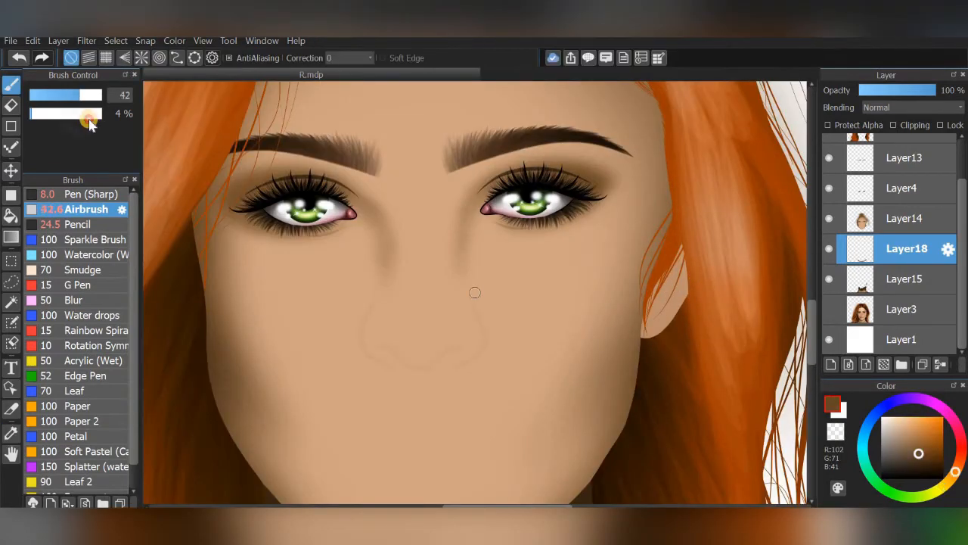
{"action": "left_click", "coordinate": [895, 229]}
{"action": "left_click_drag", "start_coordinate": [540, 315], "coordinate": [555, 309]}
{"action": "scroll", "coordinate": [555, 309], "scroll_direction": "up", "scroll_amount": 4}
{"action": "mouse_move", "coordinate": [577, 261]}
{"action": "left_mouse_down"}
{"action": "mouse_move", "coordinate": [513, 380]}
{"action": "mouse_move", "coordinate": [477, 391]}
{"action": "mouse_move", "coordinate": [311, 371]}
{"action": "mouse_move", "coordinate": [344, 379]}
{"action": "mouse_move", "coordinate": [269, 225]}
{"action": "mouse_move", "coordinate": [266, 345]}
{"action": "left_mouse_up"}
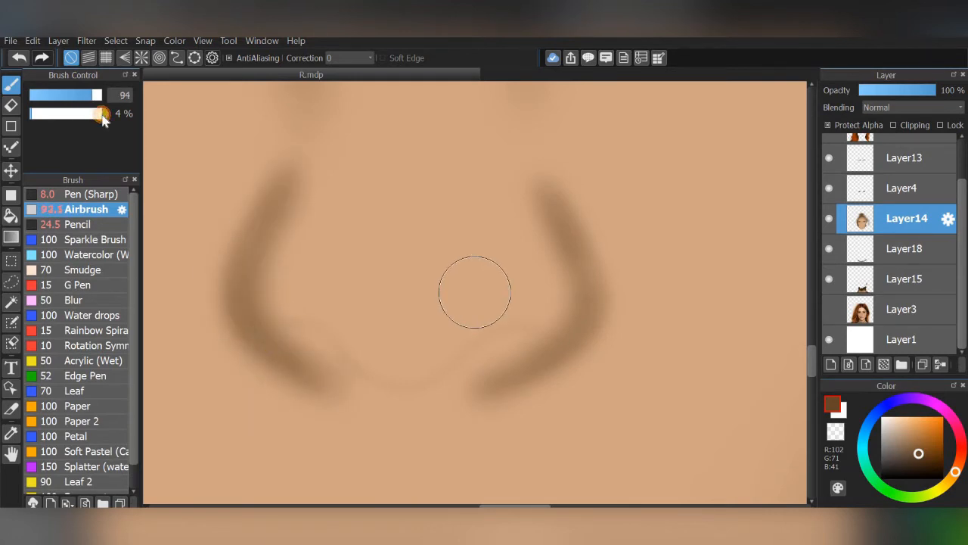
Step: Blend soft shading inside the nose wings and across the nose tip with the Airbrush at size 147 and 1% opacity
{"action": "mouse_move", "coordinate": [528, 233]}
{"action": "left_mouse_down"}
{"action": "mouse_move", "coordinate": [534, 307]}
{"action": "mouse_move", "coordinate": [555, 348]}
{"action": "left_mouse_up"}
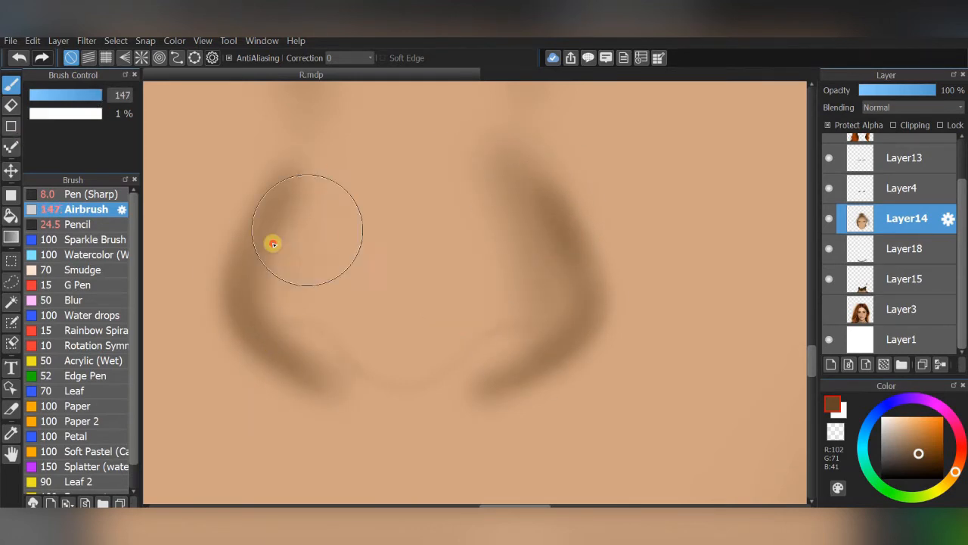
{"action": "left_click_drag", "start_coordinate": [273, 245], "coordinate": [395, 345]}
{"action": "mouse_move", "coordinate": [274, 285]}
{"action": "left_mouse_down"}
{"action": "mouse_move", "coordinate": [527, 298]}
{"action": "mouse_move", "coordinate": [484, 158]}
{"action": "mouse_move", "coordinate": [300, 311]}
{"action": "mouse_move", "coordinate": [462, 362]}
{"action": "left_mouse_up"}
{"action": "left_click_drag", "start_coordinate": [564, 399], "coordinate": [599, 384]}
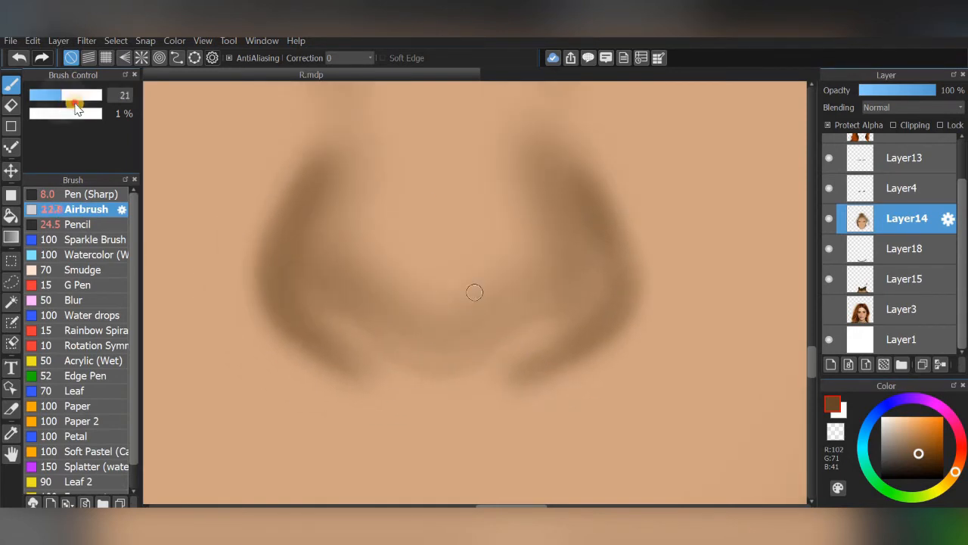
Step: Define the underside of the nose with the Airbrush at sizes 37 and 44, and deepen it at size 111
{"action": "left_click", "coordinate": [75, 96]}
{"action": "scroll", "coordinate": [540, 276], "scroll_direction": "up", "scroll_amount": 2}
{"action": "left_click_drag", "start_coordinate": [339, 307], "coordinate": [415, 385]}
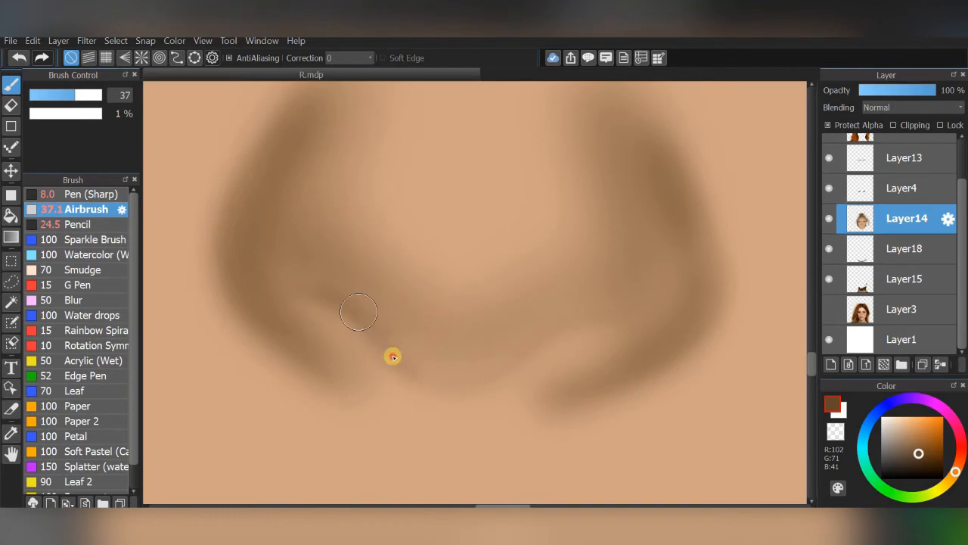
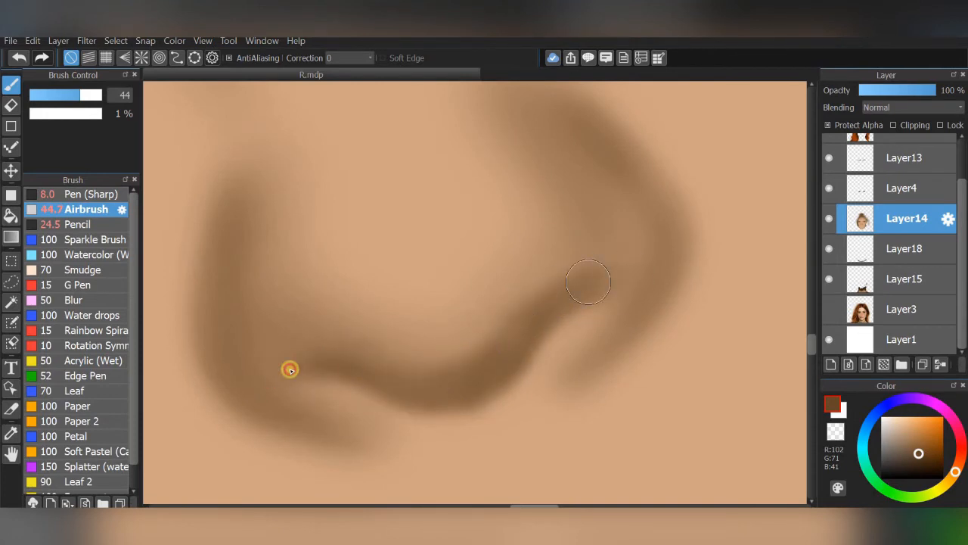
{"action": "left_click", "coordinate": [98, 95]}
{"action": "mouse_move", "coordinate": [519, 277]}
{"action": "left_mouse_down"}
{"action": "mouse_move", "coordinate": [368, 345]}
{"action": "mouse_move", "coordinate": [510, 335]}
{"action": "mouse_move", "coordinate": [511, 305]}
{"action": "mouse_move", "coordinate": [456, 361]}
{"action": "mouse_move", "coordinate": [591, 257]}
{"action": "left_mouse_up"}
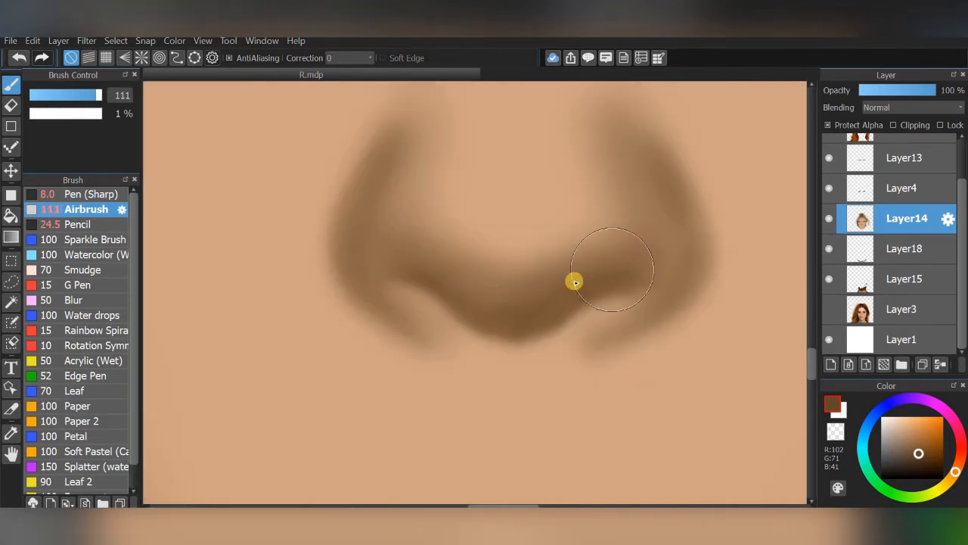
Step: Paint the nostril on the ear side in dark brown (R61, G38, B17) with the Airbrush at size 18 and 1% opacity
{"action": "left_click", "coordinate": [926, 463]}
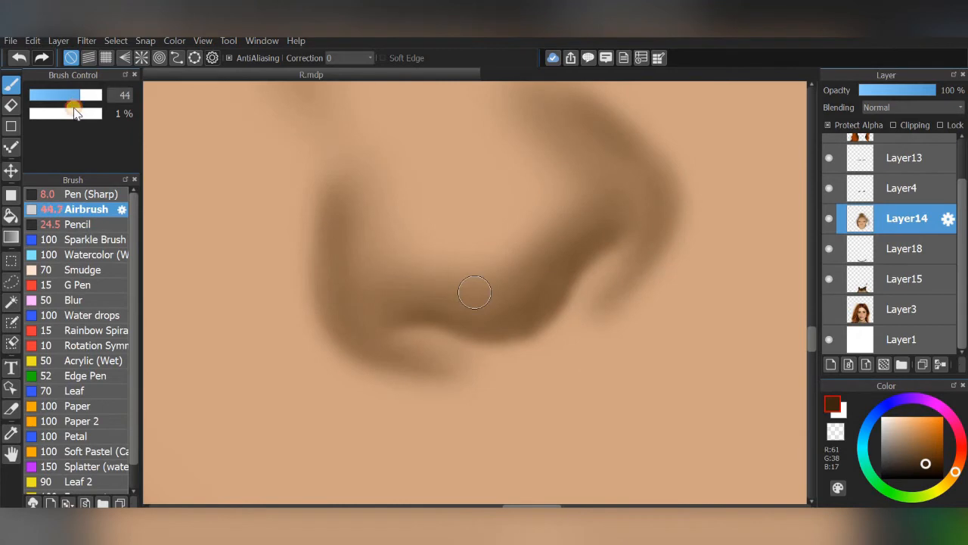
{"action": "left_click", "coordinate": [60, 96]}
{"action": "scroll", "coordinate": [635, 239], "scroll_direction": "up", "scroll_amount": 2}
{"action": "scroll", "coordinate": [611, 222], "scroll_direction": "up", "scroll_amount": 2}
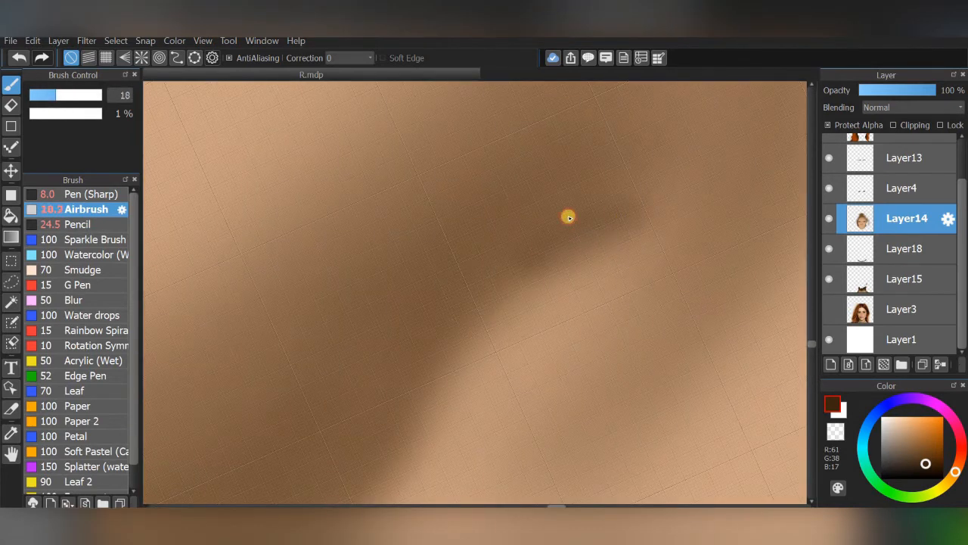
{"action": "left_click_drag", "start_coordinate": [526, 246], "coordinate": [415, 377]}
{"action": "left_click_drag", "start_coordinate": [619, 224], "coordinate": [598, 201]}
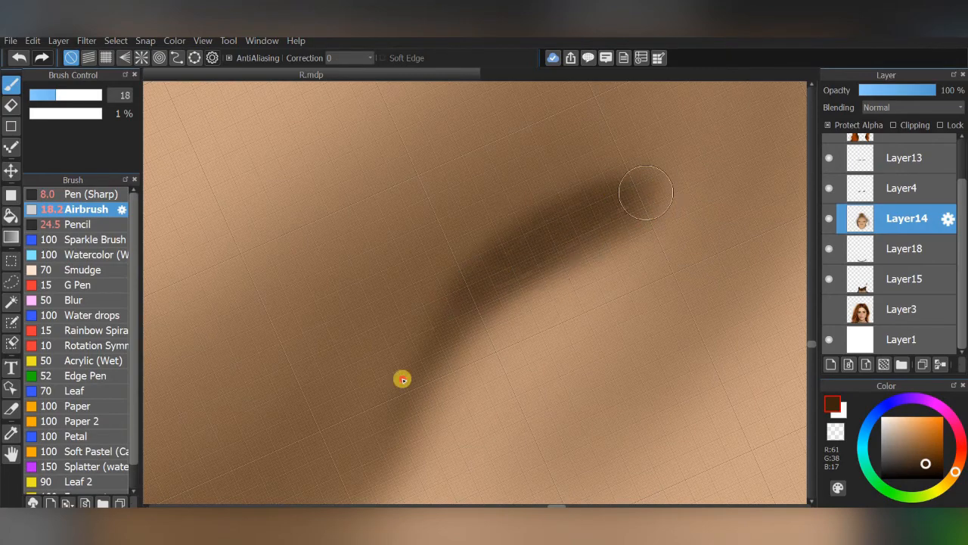
Step: Paint the opposite nostril in the same dark brown with the Airbrush at size 18 and 1% opacity
{"action": "scroll", "coordinate": [556, 262], "scroll_direction": "down", "scroll_amount": 4}
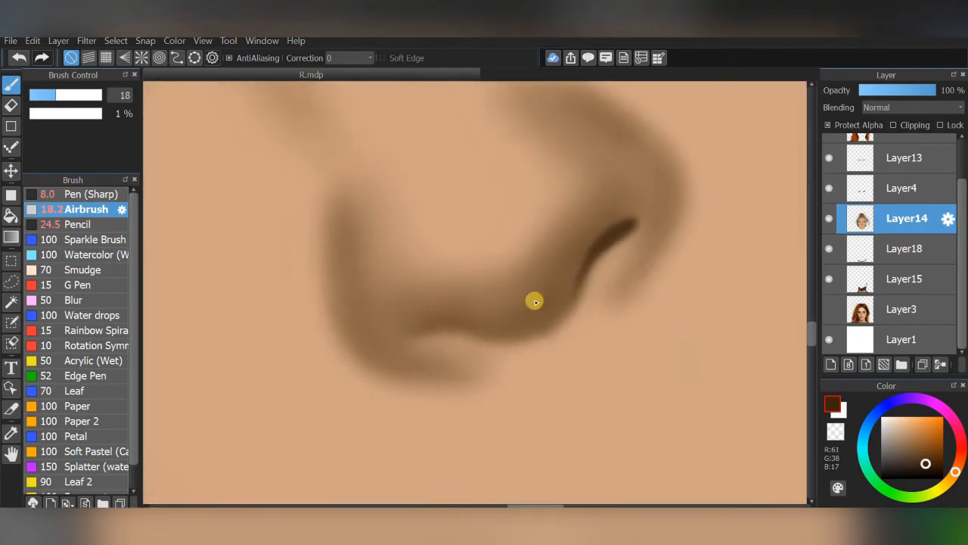
{"action": "key", "text": "Left"}
{"action": "scroll", "coordinate": [537, 298], "scroll_direction": "up", "scroll_amount": 3}
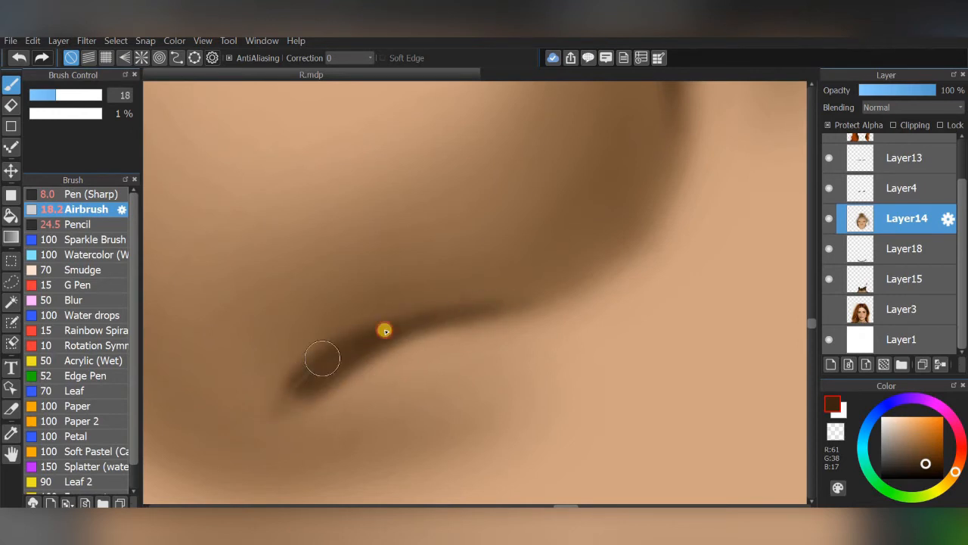
{"action": "scroll", "coordinate": [688, 306], "scroll_direction": "down", "scroll_amount": 3}
{"action": "key", "text": "Right"}
{"action": "key", "text": "Right"}
{"action": "key", "text": "Right"}
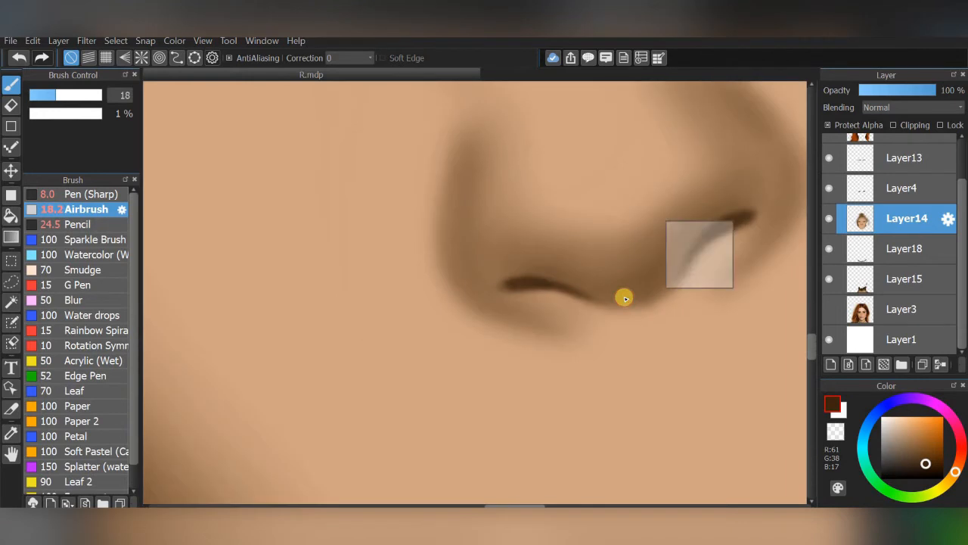
Step: Deepen the shadows on the nose tip and wings with the Airbrush, increasing its size from 36 to 133
{"action": "scroll", "coordinate": [575, 447], "scroll_direction": "up", "scroll_amount": 1}
{"action": "key", "text": "bracketright"}
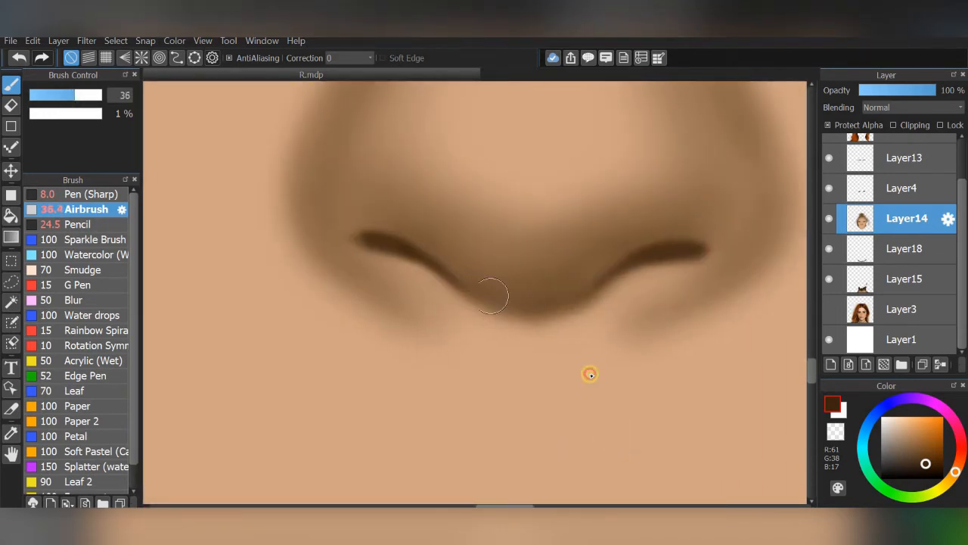
{"action": "scroll", "coordinate": [590, 374], "scroll_direction": "down", "scroll_amount": 3}
{"action": "scroll", "coordinate": [640, 396], "scroll_direction": "up", "scroll_amount": 2}
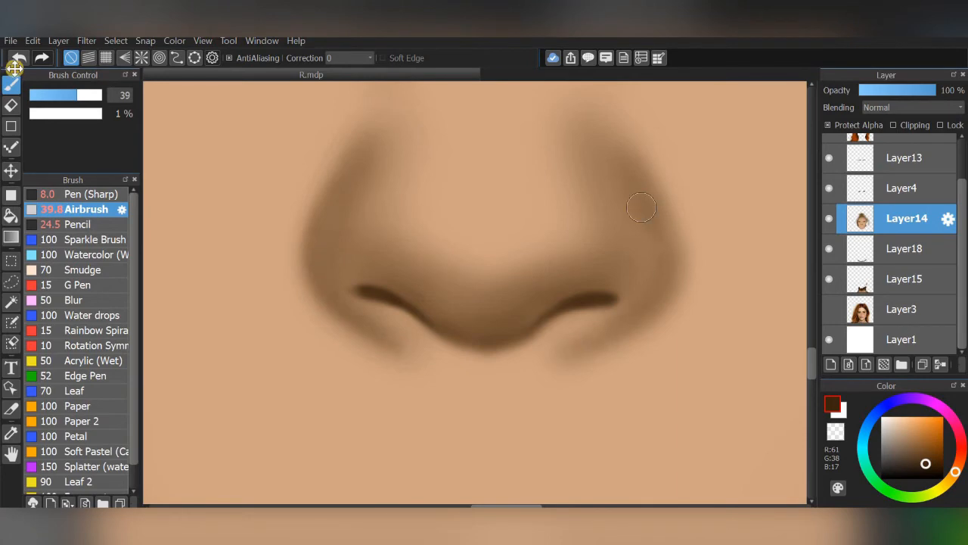
{"action": "left_click_drag", "start_coordinate": [728, 219], "coordinate": [678, 254]}
{"action": "key", "text": "bracketright"}
{"action": "key", "text": "bracketright"}
{"action": "key", "text": "bracketright"}
{"action": "key", "text": "bracketright"}
{"action": "key", "text": "bracketright"}
{"action": "key", "text": "bracketright"}
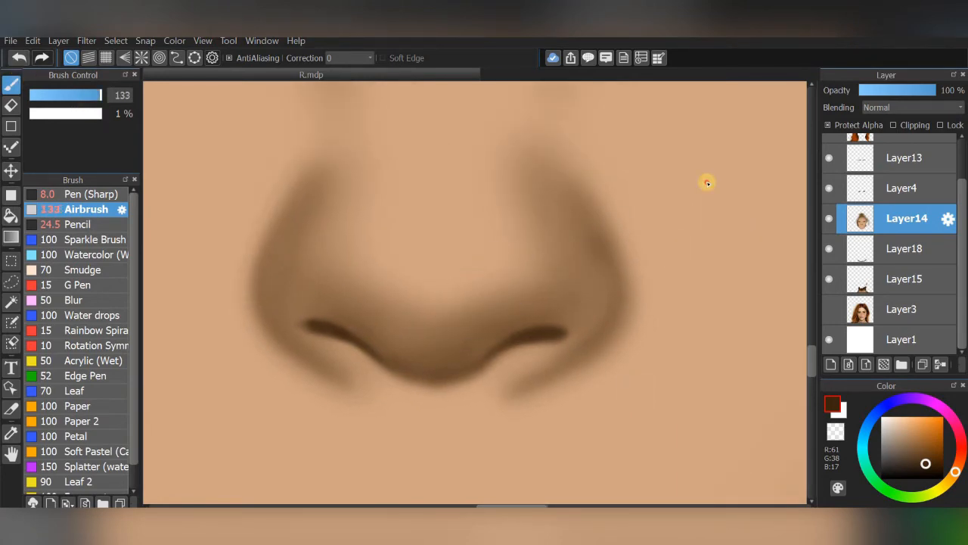
Step: Sample the face's skin tone (R211, G167, B132) and soften the shading around the nose with the Airbrush at size 133
{"action": "scroll", "coordinate": [605, 311], "scroll_direction": "down", "scroll_amount": 5}
{"action": "left_click", "coordinate": [10, 428]}
{"action": "left_click", "coordinate": [557, 282]}
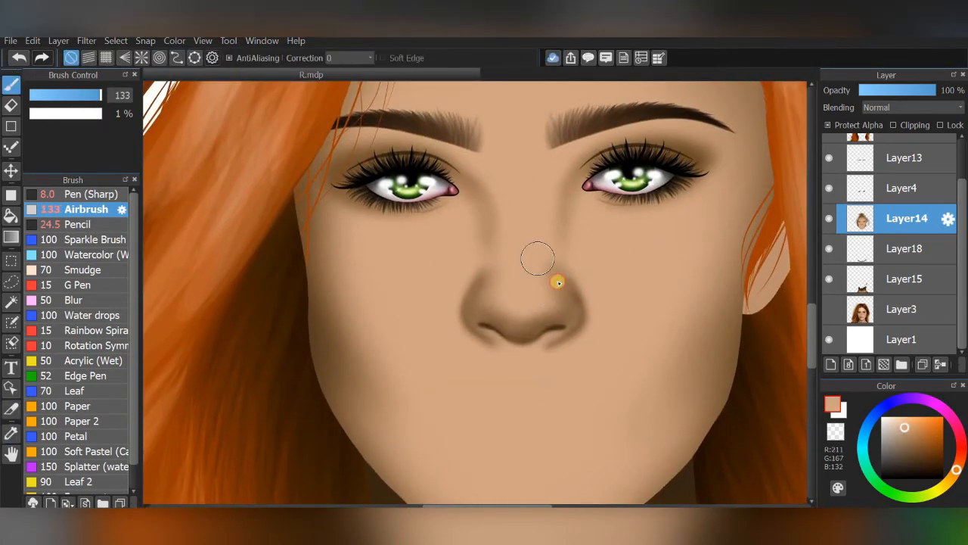
{"action": "left_click_drag", "start_coordinate": [605, 404], "coordinate": [578, 419]}
Step: Tint the cheeks with a muted red (R149, G68, B61) using the Airbrush at size 449 and 1% opacity
{"action": "key", "text": "i"}
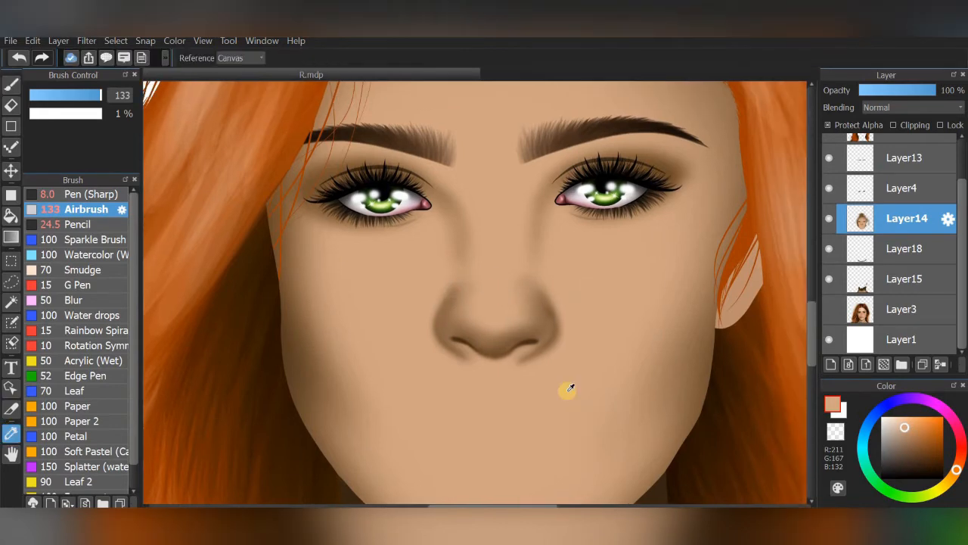
{"action": "left_click", "coordinate": [917, 442]}
{"action": "left_click", "coordinate": [961, 451]}
{"action": "left_click", "coordinate": [10, 85]}
{"action": "key", "text": "bracketright"}
{"action": "key", "text": "bracketright"}
{"action": "key", "text": "bracketright"}
{"action": "left_click_drag", "start_coordinate": [640, 333], "coordinate": [687, 338]}
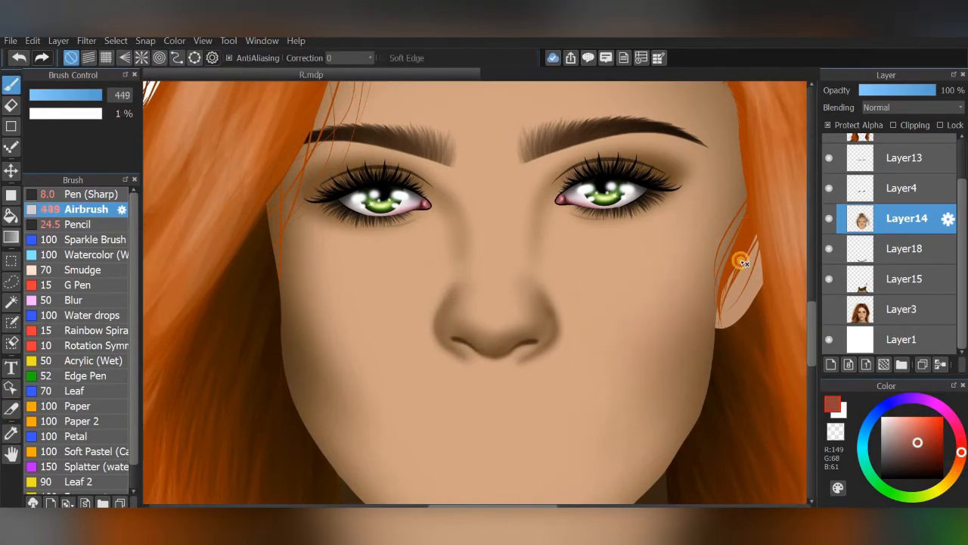
{"action": "mouse_move", "coordinate": [343, 297]}
{"action": "left_mouse_down"}
{"action": "mouse_move", "coordinate": [261, 262]}
{"action": "mouse_move", "coordinate": [275, 242]}
{"action": "left_mouse_up"}
{"action": "scroll", "coordinate": [674, 285], "scroll_direction": "down", "scroll_amount": 3}
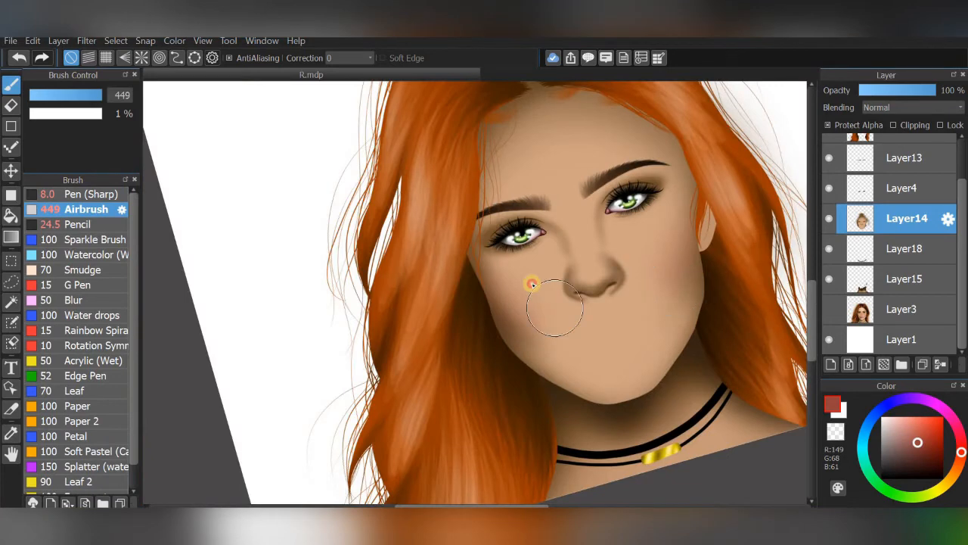
Step: Tint the nose tip with the same muted red using the Airbrush at size 188 and 1% opacity
{"action": "scroll", "coordinate": [631, 283], "scroll_direction": "up", "scroll_amount": 6}
{"action": "left_click_drag", "start_coordinate": [95, 95], "coordinate": [121, 114]}
{"action": "mouse_move", "coordinate": [575, 270]}
{"action": "left_mouse_down"}
{"action": "mouse_move", "coordinate": [412, 313]}
{"action": "mouse_move", "coordinate": [530, 372]}
{"action": "left_mouse_up"}
{"action": "scroll", "coordinate": [712, 282], "scroll_direction": "down", "scroll_amount": 6}
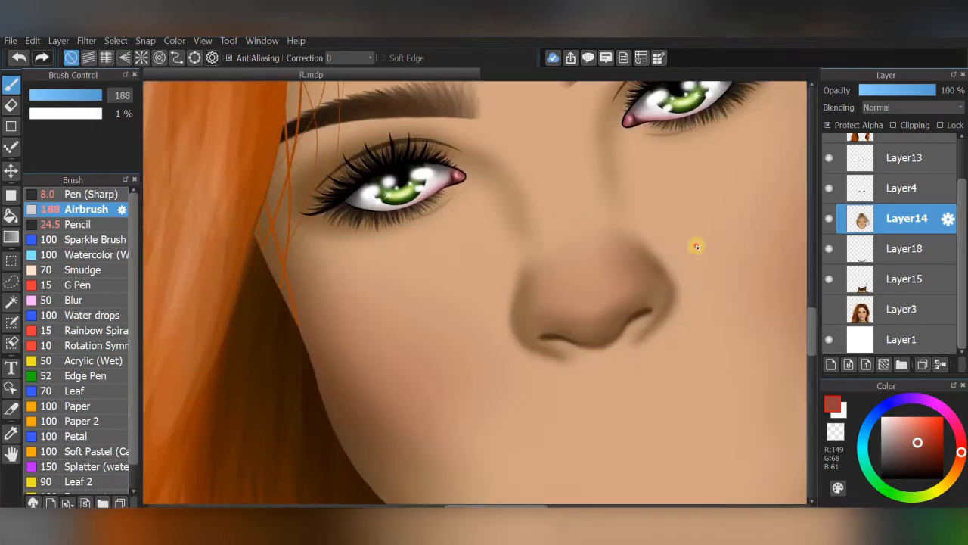
Step: Blend the muted red more broadly over both cheeks with the Airbrush at size 713
{"action": "left_click_drag", "start_coordinate": [94, 96], "coordinate": [144, 124]}
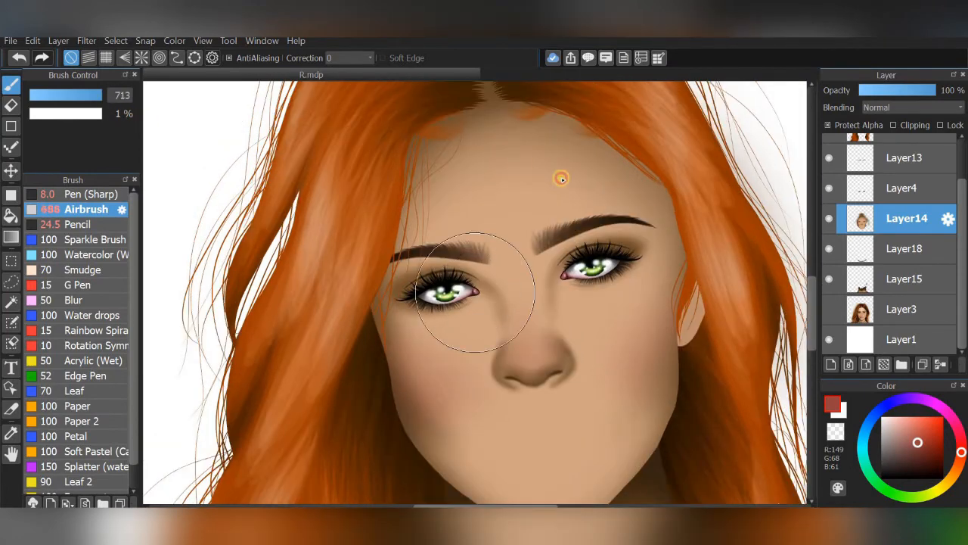
{"action": "left_click_drag", "start_coordinate": [441, 254], "coordinate": [617, 158]}
{"action": "left_click_drag", "start_coordinate": [643, 416], "coordinate": [565, 295]}
{"action": "mouse_move", "coordinate": [562, 313]}
{"action": "left_mouse_down"}
{"action": "mouse_move", "coordinate": [470, 427]}
{"action": "mouse_move", "coordinate": [395, 374]}
{"action": "left_mouse_up"}
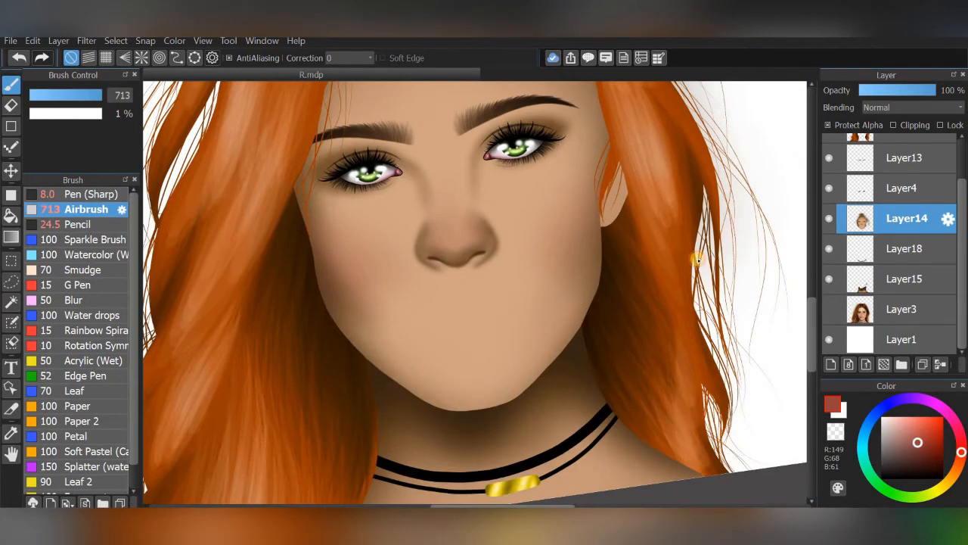
{"action": "left_click_drag", "start_coordinate": [696, 259], "coordinate": [717, 262]}
{"action": "scroll", "coordinate": [664, 279], "scroll_direction": "up", "scroll_amount": 3}
{"action": "scroll", "coordinate": [673, 278], "scroll_direction": "down", "scroll_amount": 1}
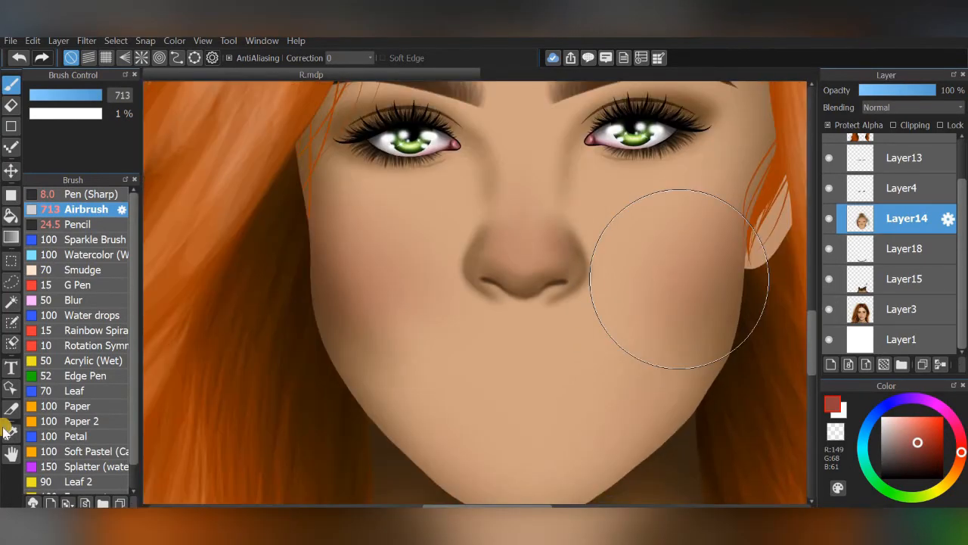
Step: Sample the lip color (R208, G114, B97) from the reference photo by hiding Layer14, and show the painted face again
{"action": "left_click", "coordinate": [9, 431]}
{"action": "left_click", "coordinate": [828, 220]}
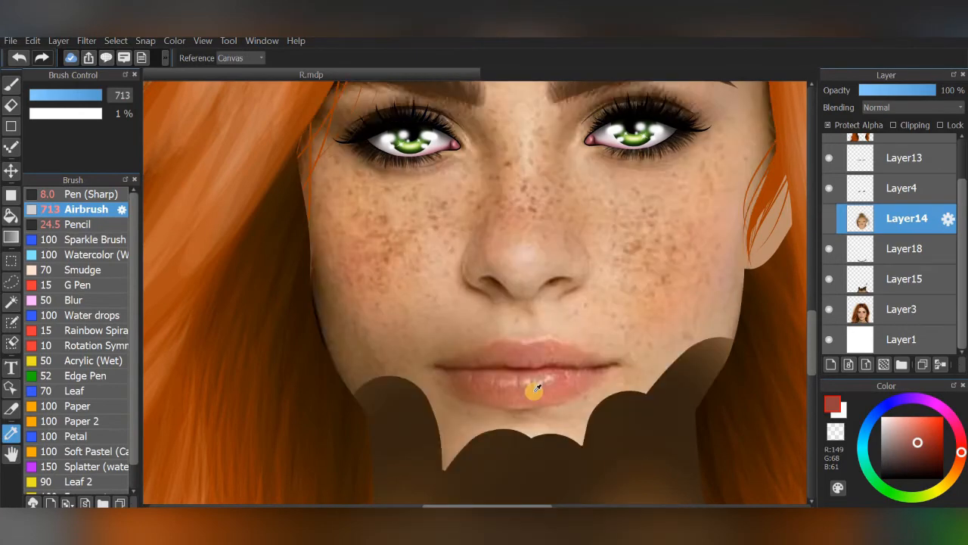
{"action": "key", "text": "b"}
{"action": "left_click", "coordinate": [828, 308]}
{"action": "left_click", "coordinate": [829, 220]}
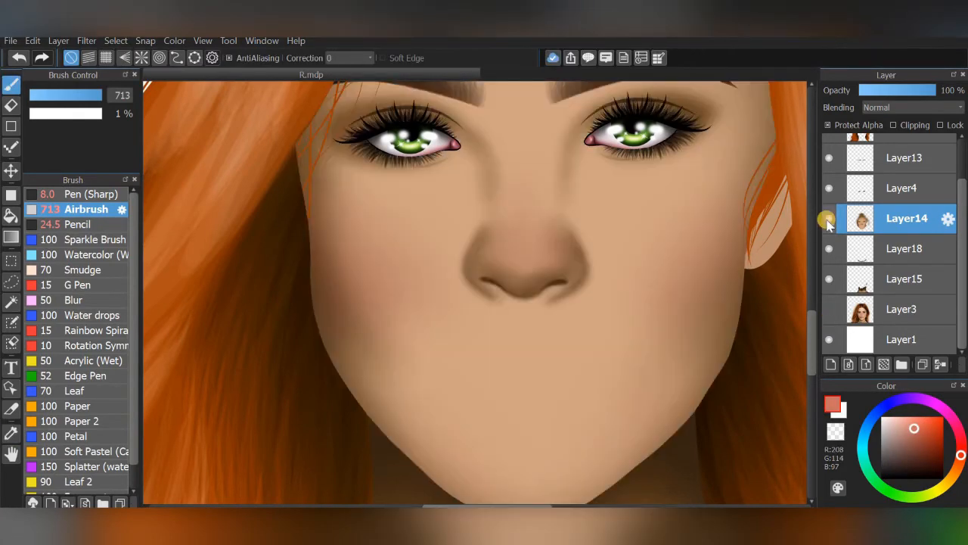
{"action": "scroll", "coordinate": [670, 264], "scroll_direction": "down", "scroll_amount": 4}
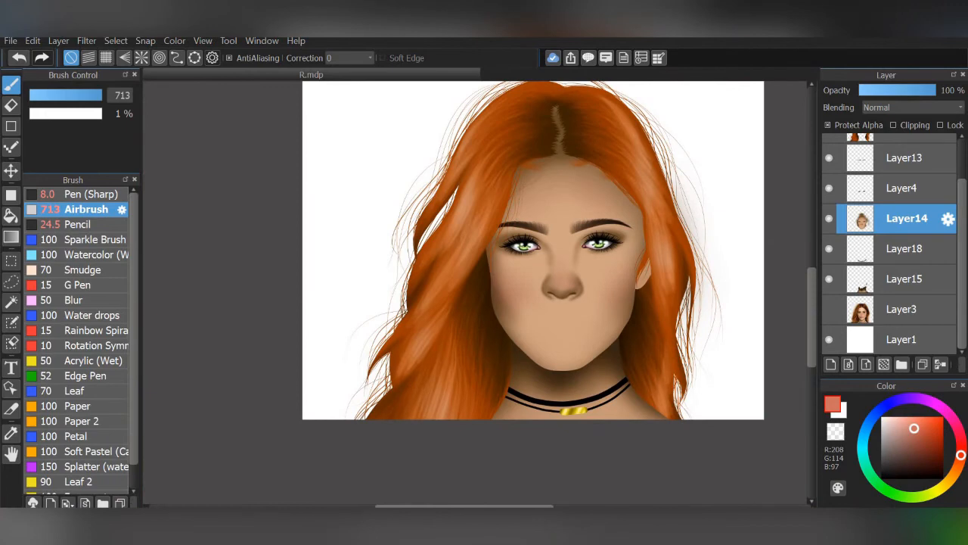
{"action": "scroll", "coordinate": [670, 260], "scroll_direction": "up", "scroll_amount": 4}
Step: Hide Layer14, Layer18 and Layer15, show the Layer3 reference photo at reduced opacity, and add a new layer above Layer14
{"action": "left_click", "coordinate": [829, 220]}
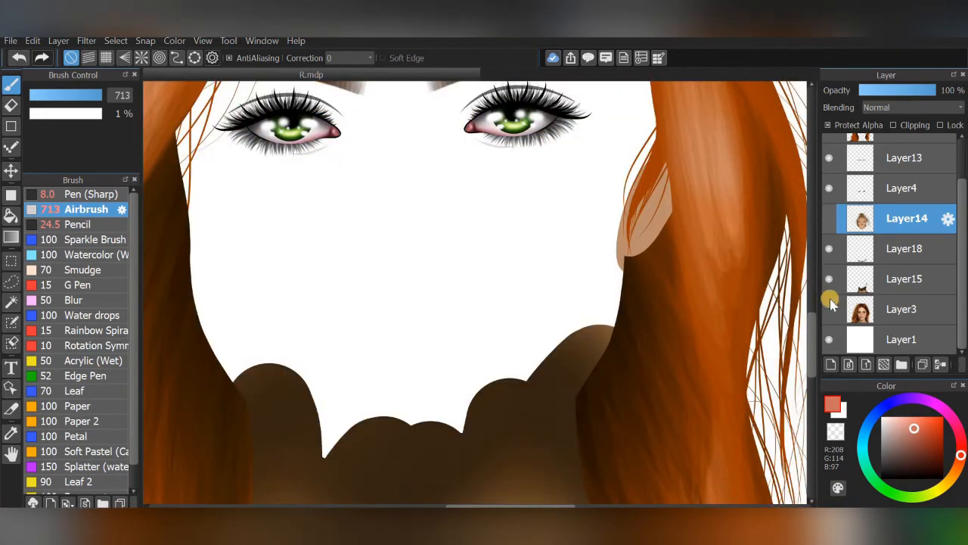
{"action": "left_click", "coordinate": [829, 249]}
{"action": "left_click", "coordinate": [829, 279]}
{"action": "left_click", "coordinate": [830, 304]}
{"action": "left_click", "coordinate": [867, 311]}
{"action": "left_click", "coordinate": [890, 90]}
{"action": "left_click", "coordinate": [885, 220]}
{"action": "left_click", "coordinate": [833, 366]}
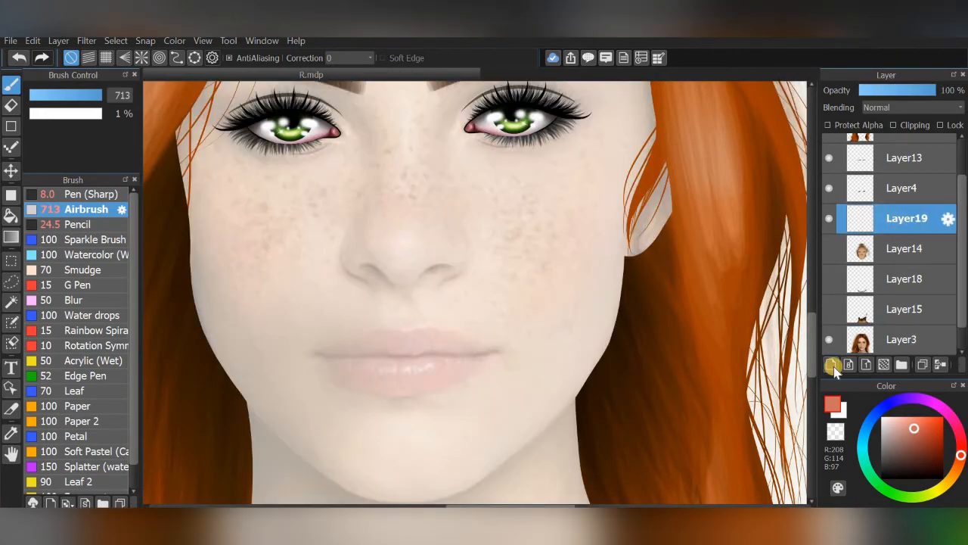
Step: Set the Airbrush to size 32 and 100% opacity, and raise the opacity of the Layer3 photo before returning to Layer19
{"action": "left_click", "coordinate": [72, 95]}
{"action": "left_click_drag", "start_coordinate": [71, 113], "coordinate": [149, 152]}
{"action": "left_click", "coordinate": [861, 344]}
{"action": "left_click", "coordinate": [934, 90]}
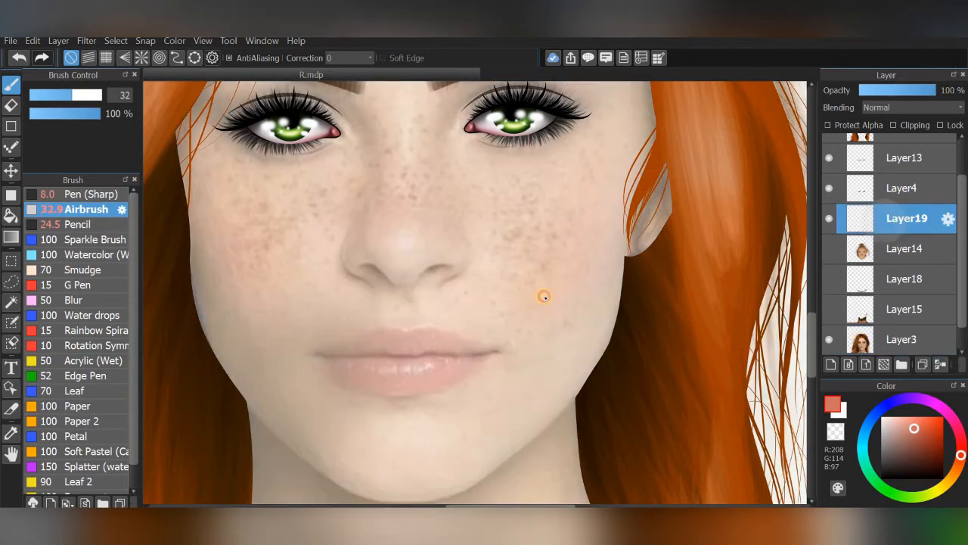
{"action": "left_click", "coordinate": [892, 219]}
Step: Trace the upper edge of the upper lip on Layer19 in coral as two curves meeting at the cupid's bow
{"action": "scroll", "coordinate": [558, 298], "scroll_direction": "up", "scroll_amount": 4}
{"action": "key", "text": "Left"}
{"action": "key", "text": "Left"}
{"action": "left_click_drag", "start_coordinate": [398, 353], "coordinate": [510, 320]}
{"action": "key", "text": "ctrl+z"}
{"action": "mouse_move", "coordinate": [553, 266]}
{"action": "left_mouse_down"}
{"action": "mouse_move", "coordinate": [609, 228]}
{"action": "mouse_move", "coordinate": [310, 425]}
{"action": "mouse_move", "coordinate": [575, 279]}
{"action": "left_mouse_up"}
{"action": "key", "text": "ctrl+z"}
{"action": "left_click_drag", "start_coordinate": [637, 236], "coordinate": [555, 262]}
{"action": "left_click_drag", "start_coordinate": [443, 324], "coordinate": [734, 258]}
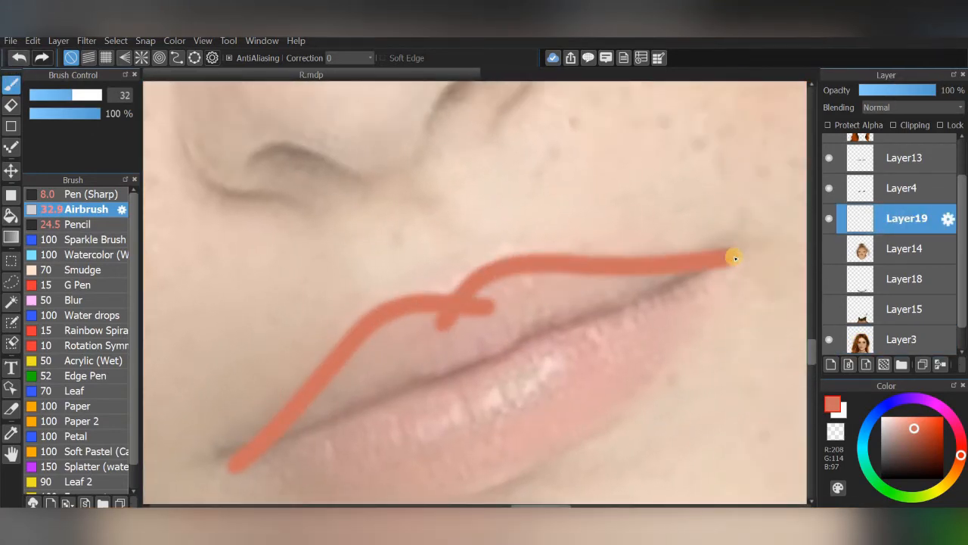
Step: Draw the line between the lips from corner to corner to close the upper lip outline on Layer19
{"action": "left_click_drag", "start_coordinate": [378, 399], "coordinate": [724, 260]}
{"action": "left_click_drag", "start_coordinate": [493, 429], "coordinate": [621, 366]}
{"action": "mouse_move", "coordinate": [365, 401]}
{"action": "left_mouse_down"}
{"action": "mouse_move", "coordinate": [611, 290]}
{"action": "mouse_move", "coordinate": [640, 248]}
{"action": "left_mouse_up"}
{"action": "left_click", "coordinate": [9, 61]}
{"action": "left_click", "coordinate": [8, 105]}
{"action": "scroll", "coordinate": [471, 292], "scroll_direction": "up", "scroll_amount": 2}
{"action": "left_click", "coordinate": [70, 98]}
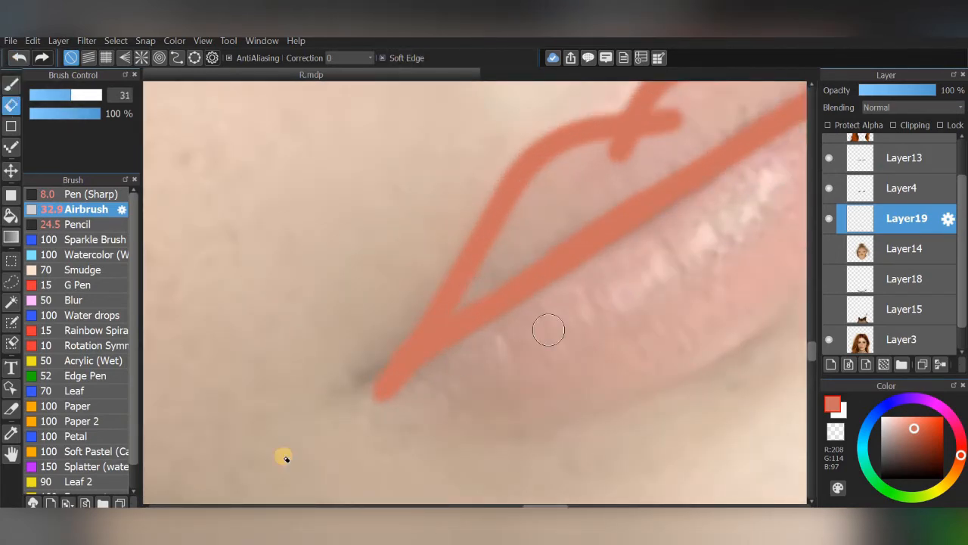
{"action": "left_click", "coordinate": [11, 84]}
{"action": "scroll", "coordinate": [644, 227], "scroll_direction": "down", "scroll_amount": 2}
Step: Add a new layer above Layer14 and trace the first half of the lower lip's edge, redrawing the curve until it fits
{"action": "left_click", "coordinate": [904, 249]}
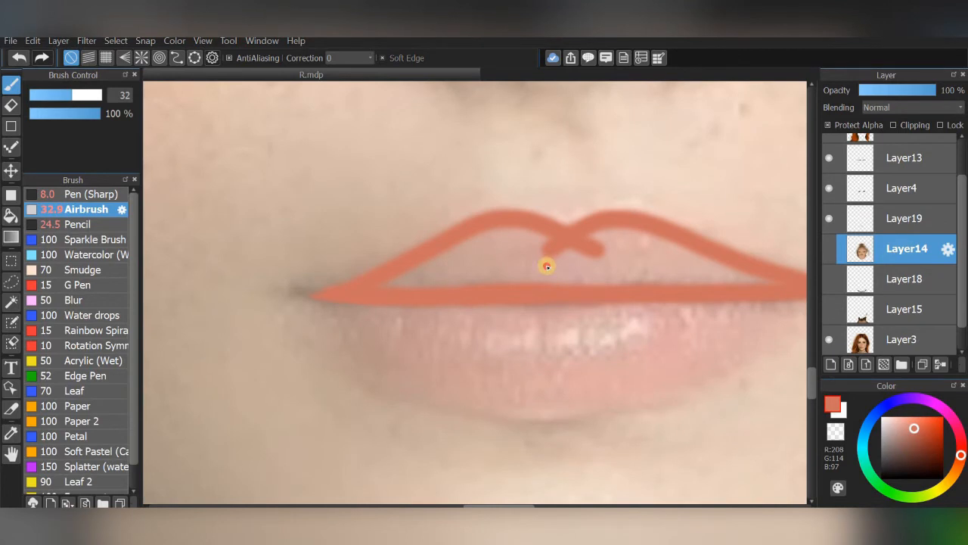
{"action": "left_click", "coordinate": [831, 364]}
{"action": "scroll", "coordinate": [558, 244], "scroll_direction": "up", "scroll_amount": 1}
{"action": "left_click_drag", "start_coordinate": [321, 258], "coordinate": [608, 365]}
{"action": "left_click_drag", "start_coordinate": [605, 249], "coordinate": [522, 240]}
{"action": "left_click", "coordinate": [19, 58]}
{"action": "left_click_drag", "start_coordinate": [244, 240], "coordinate": [579, 327]}
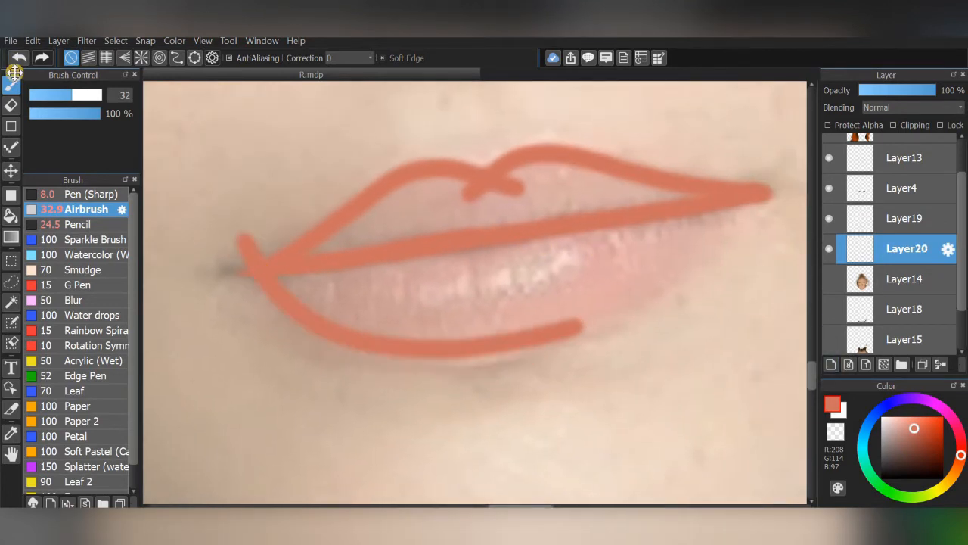
{"action": "left_click", "coordinate": [19, 58]}
{"action": "left_click_drag", "start_coordinate": [235, 246], "coordinate": [564, 355]}
{"action": "left_click", "coordinate": [19, 58]}
{"action": "mouse_move", "coordinate": [236, 249]}
{"action": "left_mouse_down"}
{"action": "mouse_move", "coordinate": [512, 353]}
{"action": "mouse_move", "coordinate": [620, 342]}
{"action": "left_mouse_up"}
Step: Trace the rest of the lower lip's edge from the opposite mouth corner, redrawing until it joins the first curve
{"action": "mouse_move", "coordinate": [768, 195]}
{"action": "left_mouse_down"}
{"action": "mouse_move", "coordinate": [719, 192]}
{"action": "mouse_move", "coordinate": [438, 369]}
{"action": "left_mouse_up"}
{"action": "key", "text": "ctrl+z"}
{"action": "left_click_drag", "start_coordinate": [717, 193], "coordinate": [438, 370]}
{"action": "key", "text": "ctrl+z"}
{"action": "left_click_drag", "start_coordinate": [719, 195], "coordinate": [492, 350]}
{"action": "key", "text": "ctrl+z"}
{"action": "left_click_drag", "start_coordinate": [718, 196], "coordinate": [465, 352]}
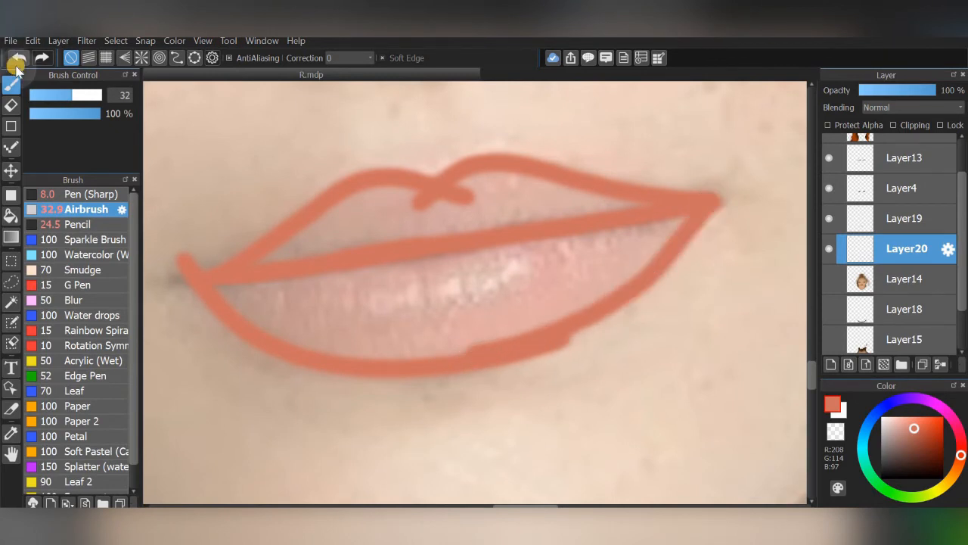
{"action": "key", "text": "ctrl+z"}
{"action": "scroll", "coordinate": [499, 347], "scroll_direction": "up", "scroll_amount": 2}
{"action": "scroll", "coordinate": [499, 344], "scroll_direction": "down", "scroll_amount": 2}
{"action": "left_click_drag", "start_coordinate": [713, 164], "coordinate": [458, 353]}
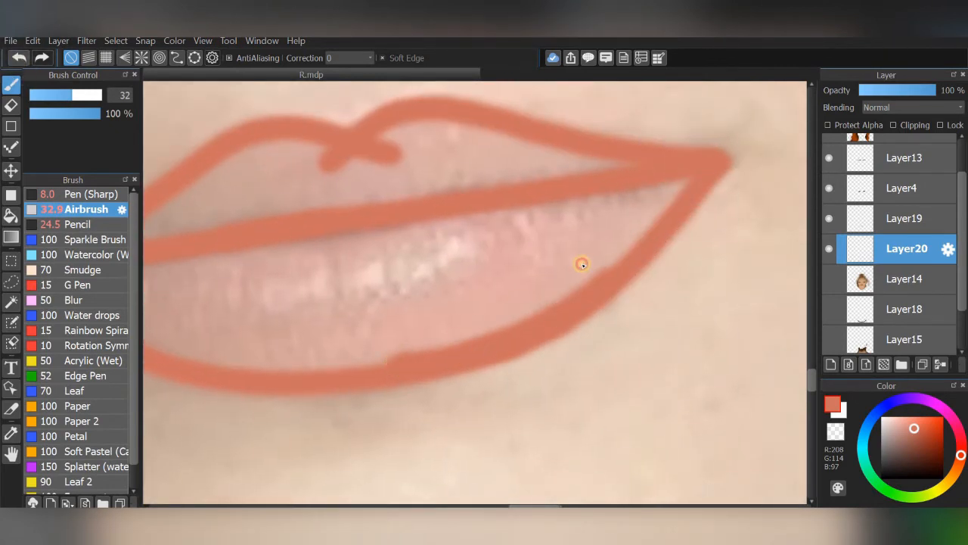
{"action": "left_click_drag", "start_coordinate": [610, 261], "coordinate": [669, 216]}
{"action": "left_click_drag", "start_coordinate": [477, 255], "coordinate": [684, 239]}
Step: Hide the reference photo and erase the lower lip outline's overshoot at the mouth corner with the Eraser at size 48
{"action": "left_click", "coordinate": [9, 105]}
{"action": "left_click", "coordinate": [962, 330]}
{"action": "left_click", "coordinate": [829, 309]}
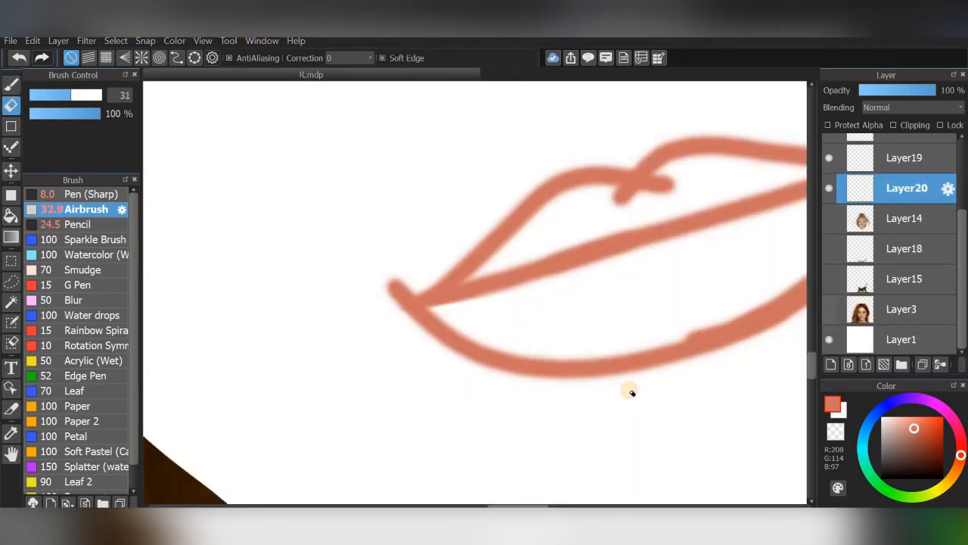
{"action": "scroll", "coordinate": [407, 244], "scroll_direction": "up", "scroll_amount": 1}
{"action": "left_click", "coordinate": [82, 96]}
{"action": "left_click_drag", "start_coordinate": [413, 298], "coordinate": [345, 352]}
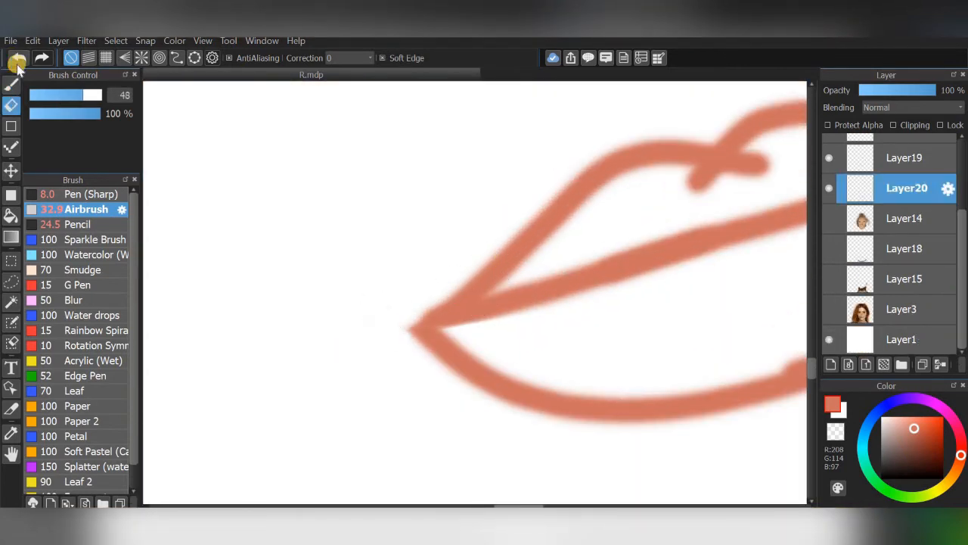
Step: Trim the upper lip outline on Layer19 to a clean point at the mouth corner with the Eraser at size 27
{"action": "left_click", "coordinate": [904, 158]}
{"action": "scroll", "coordinate": [482, 276], "scroll_direction": "up", "scroll_amount": 1}
{"action": "left_click", "coordinate": [60, 96]}
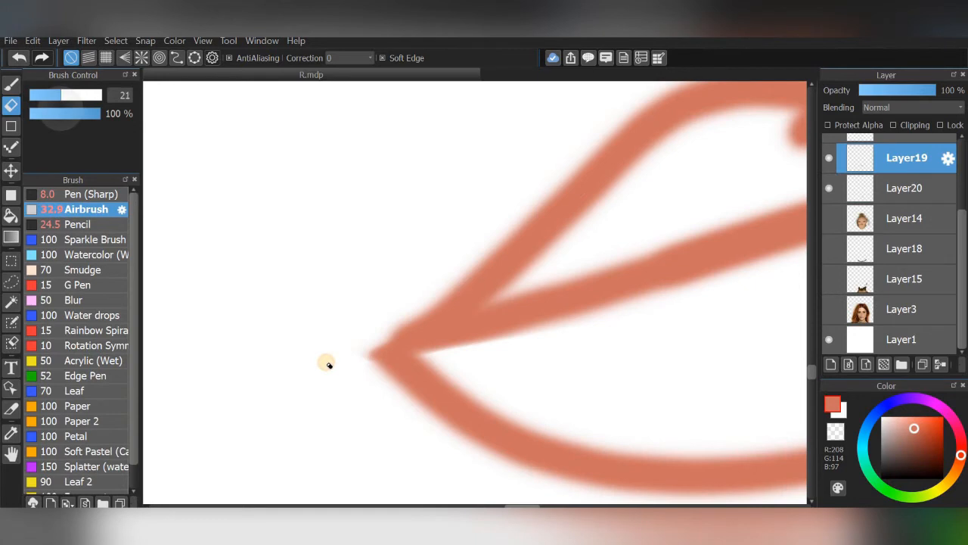
{"action": "left_click_drag", "start_coordinate": [326, 361], "coordinate": [463, 257]}
{"action": "left_click", "coordinate": [16, 60]}
{"action": "left_click_drag", "start_coordinate": [309, 385], "coordinate": [490, 225]}
{"action": "left_click", "coordinate": [15, 62]}
{"action": "left_click", "coordinate": [68, 95]}
{"action": "left_click_drag", "start_coordinate": [449, 262], "coordinate": [280, 395]}
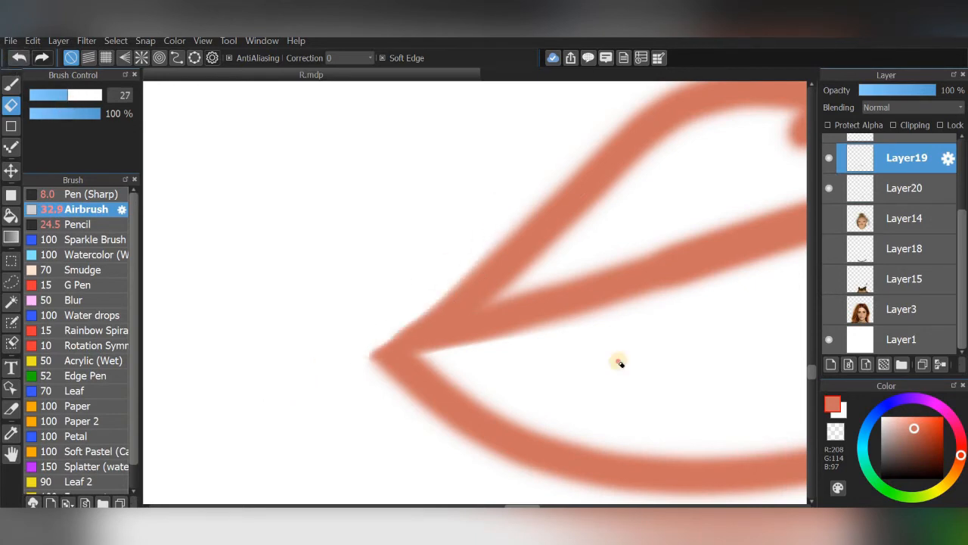
Step: Fill the upper lip with coral on Layer19 using the Airbrush at size 19 and the Pencil at size 48
{"action": "left_click_drag", "start_coordinate": [616, 361], "coordinate": [459, 401]}
{"action": "left_click_drag", "start_coordinate": [59, 106], "coordinate": [50, 106]}
{"action": "mouse_move", "coordinate": [475, 292]}
{"action": "left_mouse_down"}
{"action": "mouse_move", "coordinate": [320, 353]}
{"action": "mouse_move", "coordinate": [446, 284]}
{"action": "left_mouse_up"}
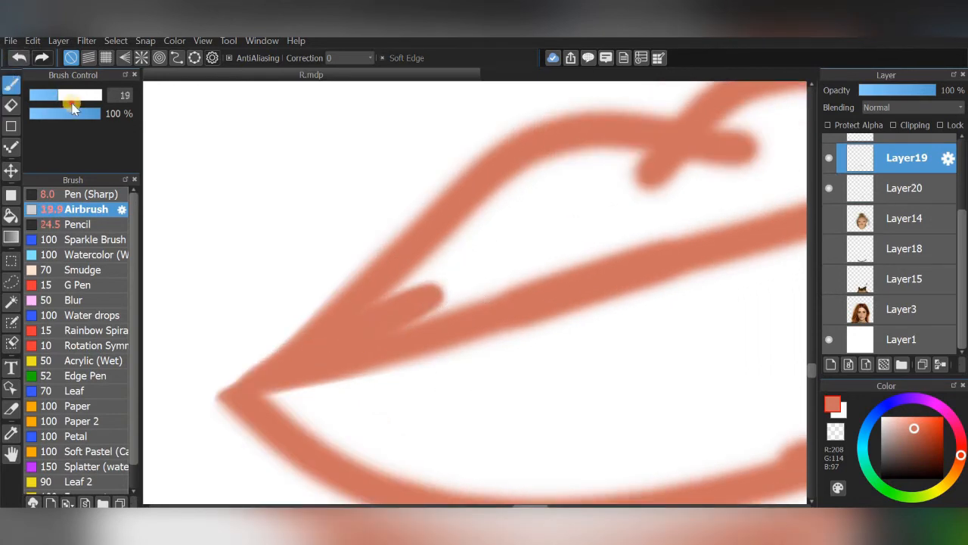
{"action": "left_click", "coordinate": [76, 224]}
{"action": "mouse_move", "coordinate": [519, 260]}
{"action": "left_mouse_down"}
{"action": "mouse_move", "coordinate": [553, 197]}
{"action": "mouse_move", "coordinate": [711, 206]}
{"action": "left_mouse_up"}
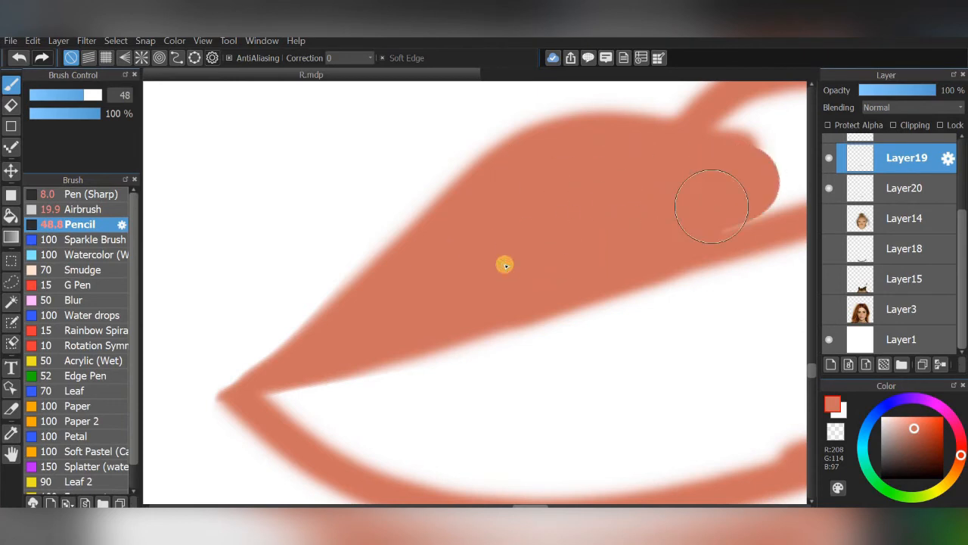
{"action": "left_click_drag", "start_coordinate": [703, 170], "coordinate": [461, 325]}
{"action": "mouse_move", "coordinate": [488, 225]}
{"action": "left_mouse_down"}
{"action": "mouse_move", "coordinate": [532, 208]}
{"action": "mouse_move", "coordinate": [526, 253]}
{"action": "mouse_move", "coordinate": [634, 223]}
{"action": "mouse_move", "coordinate": [482, 353]}
{"action": "left_mouse_up"}
{"action": "left_click_drag", "start_coordinate": [528, 376], "coordinate": [340, 455]}
{"action": "left_click_drag", "start_coordinate": [583, 249], "coordinate": [544, 272]}
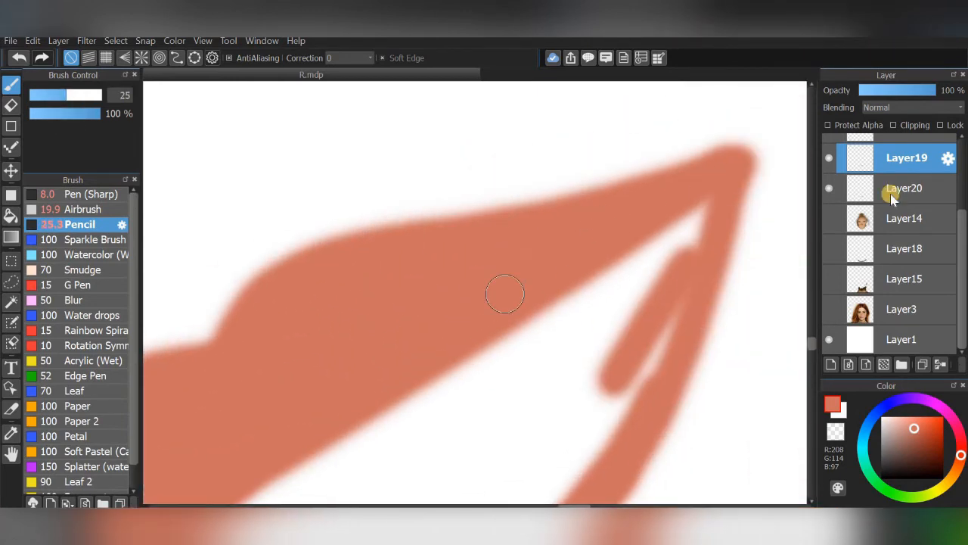
Step: Fill the lower lip with coral on Layer20 using the Pencil at size 45, and its corner gap at size 20
{"action": "left_click", "coordinate": [890, 192]}
{"action": "left_click_drag", "start_coordinate": [567, 379], "coordinate": [489, 363]}
{"action": "left_click", "coordinate": [81, 95]}
{"action": "mouse_move", "coordinate": [612, 200]}
{"action": "left_mouse_down"}
{"action": "mouse_move", "coordinate": [580, 275]}
{"action": "mouse_move", "coordinate": [504, 338]}
{"action": "mouse_move", "coordinate": [401, 369]}
{"action": "left_mouse_up"}
{"action": "scroll", "coordinate": [453, 325], "scroll_direction": "down", "scroll_amount": 2}
{"action": "mouse_move", "coordinate": [454, 325]}
{"action": "left_mouse_down"}
{"action": "mouse_move", "coordinate": [699, 113]}
{"action": "mouse_move", "coordinate": [757, 153]}
{"action": "mouse_move", "coordinate": [571, 320]}
{"action": "mouse_move", "coordinate": [575, 376]}
{"action": "mouse_move", "coordinate": [460, 355]}
{"action": "left_mouse_up"}
{"action": "mouse_move", "coordinate": [427, 320]}
{"action": "left_mouse_down"}
{"action": "mouse_move", "coordinate": [450, 350]}
{"action": "mouse_move", "coordinate": [595, 312]}
{"action": "mouse_move", "coordinate": [566, 326]}
{"action": "mouse_move", "coordinate": [475, 272]}
{"action": "left_mouse_up"}
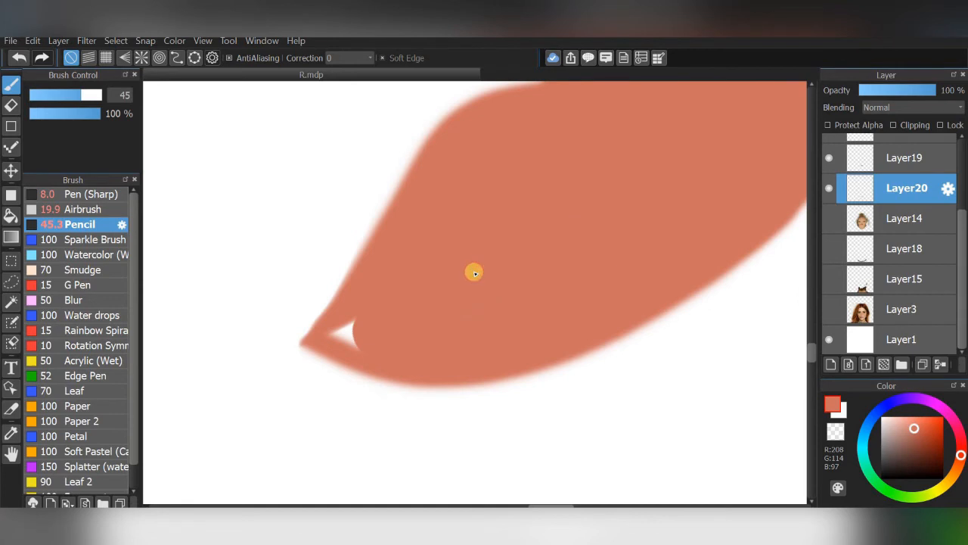
{"action": "scroll", "coordinate": [372, 318], "scroll_direction": "up", "scroll_amount": 2}
{"action": "left_click", "coordinate": [60, 95]}
{"action": "left_click_drag", "start_coordinate": [326, 337], "coordinate": [446, 363]}
{"action": "scroll", "coordinate": [613, 309], "scroll_direction": "down", "scroll_amount": 3}
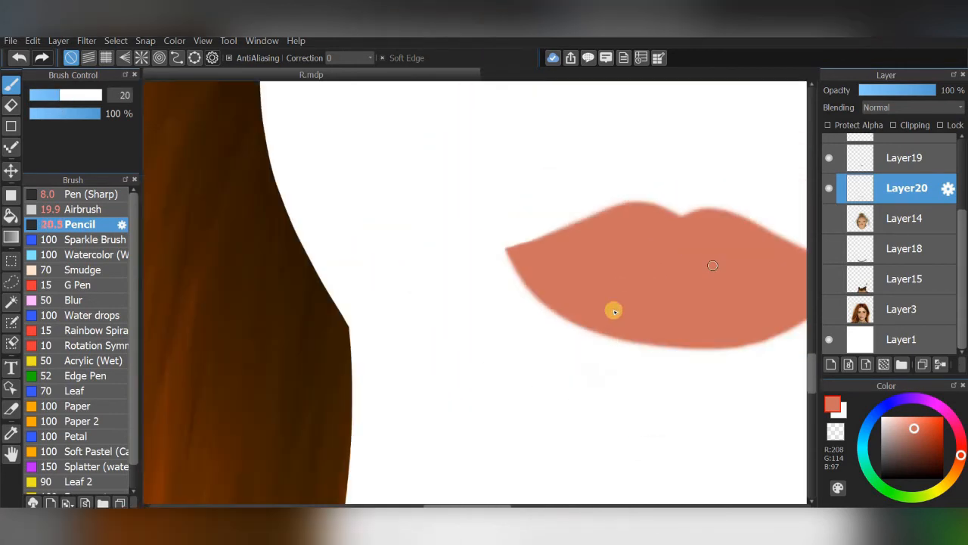
Step: Protect the lip layers' alpha and shade the upper lip's corners and lower edge in R153, G70, B56 with the Airbrush at size 212
{"action": "scroll", "coordinate": [711, 238], "scroll_direction": "up", "scroll_amount": 1}
{"action": "left_click", "coordinate": [861, 126]}
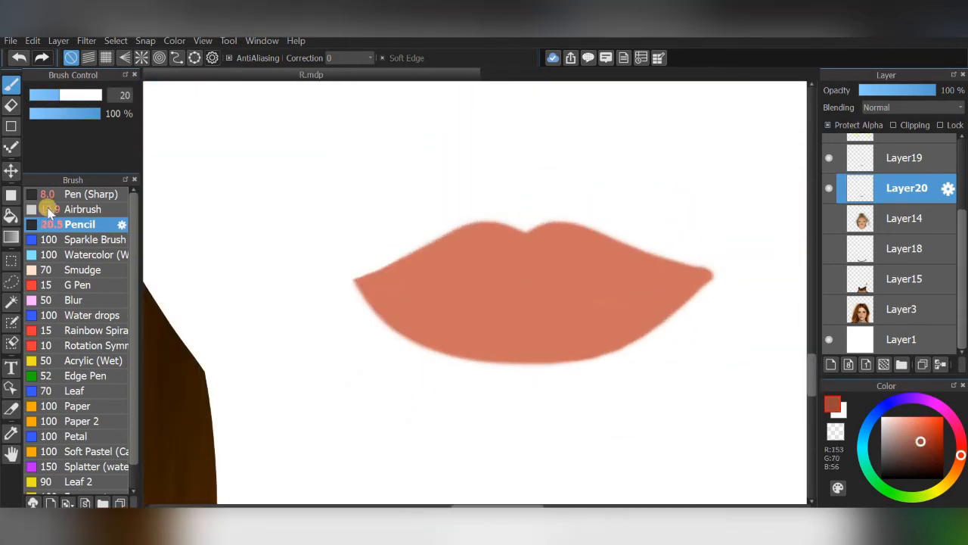
{"action": "left_click", "coordinate": [48, 210]}
{"action": "left_click", "coordinate": [109, 121]}
{"action": "left_click", "coordinate": [904, 159]}
{"action": "left_click_drag", "start_coordinate": [719, 280], "coordinate": [583, 231]}
{"action": "left_click_drag", "start_coordinate": [619, 334], "coordinate": [361, 326]}
{"action": "left_click_drag", "start_coordinate": [446, 198], "coordinate": [264, 298]}
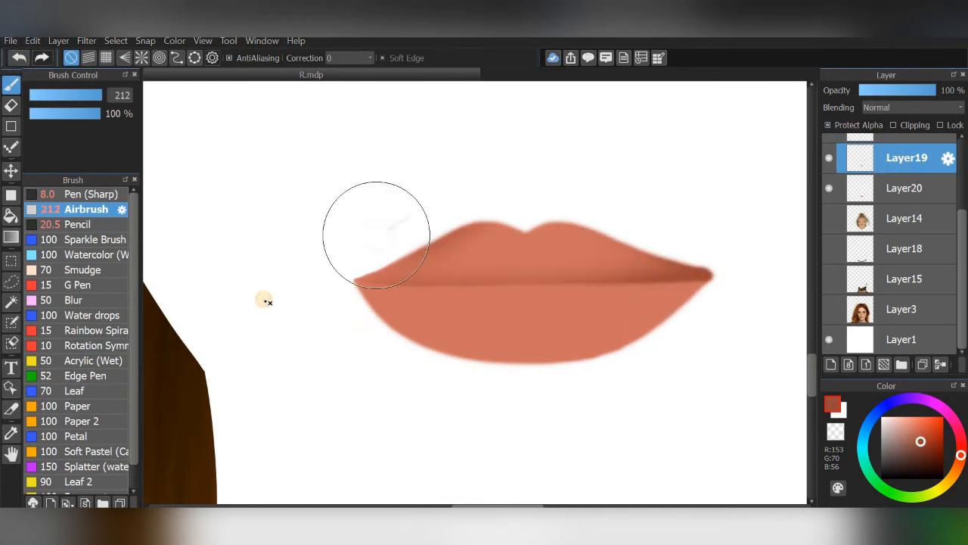
Step: Shade the lower lip's upper edge and outer sides on Layer20 with the same brownish red at 14% opacity
{"action": "left_click", "coordinate": [888, 198]}
{"action": "left_click", "coordinate": [40, 114]}
{"action": "mouse_move", "coordinate": [452, 265]}
{"action": "left_mouse_down"}
{"action": "mouse_move", "coordinate": [333, 300]}
{"action": "mouse_move", "coordinate": [476, 264]}
{"action": "mouse_move", "coordinate": [643, 261]}
{"action": "left_mouse_up"}
{"action": "left_click_drag", "start_coordinate": [745, 310], "coordinate": [572, 432]}
{"action": "left_click_drag", "start_coordinate": [729, 292], "coordinate": [536, 435]}
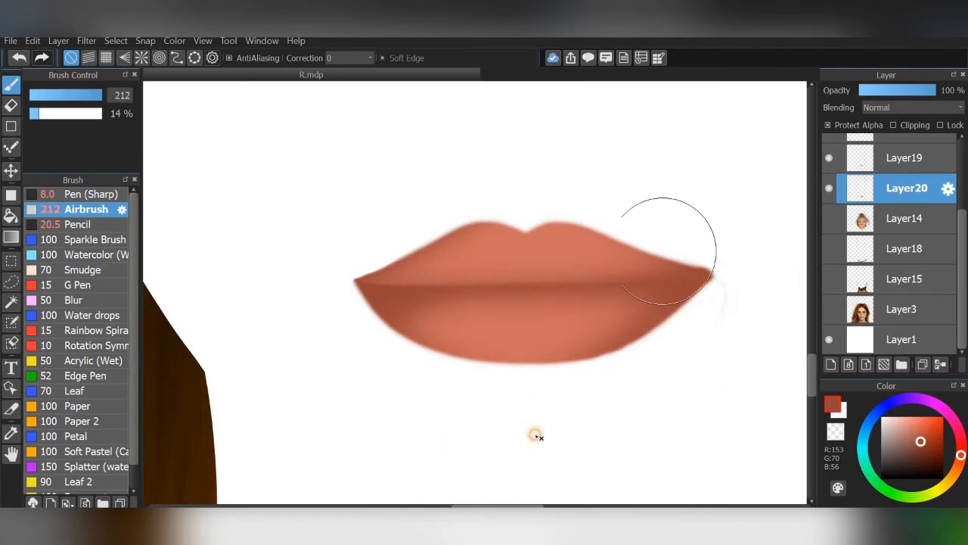
Step: Deepen the lower lip's corners and upper edge with dark brown (R84, G40, B33)
{"action": "left_click", "coordinate": [920, 458]}
{"action": "left_click_drag", "start_coordinate": [646, 238], "coordinate": [659, 234]}
{"action": "left_click_drag", "start_coordinate": [363, 261], "coordinate": [428, 255]}
{"action": "left_click_drag", "start_coordinate": [336, 350], "coordinate": [386, 370]}
{"action": "left_click_drag", "start_coordinate": [726, 281], "coordinate": [585, 383]}
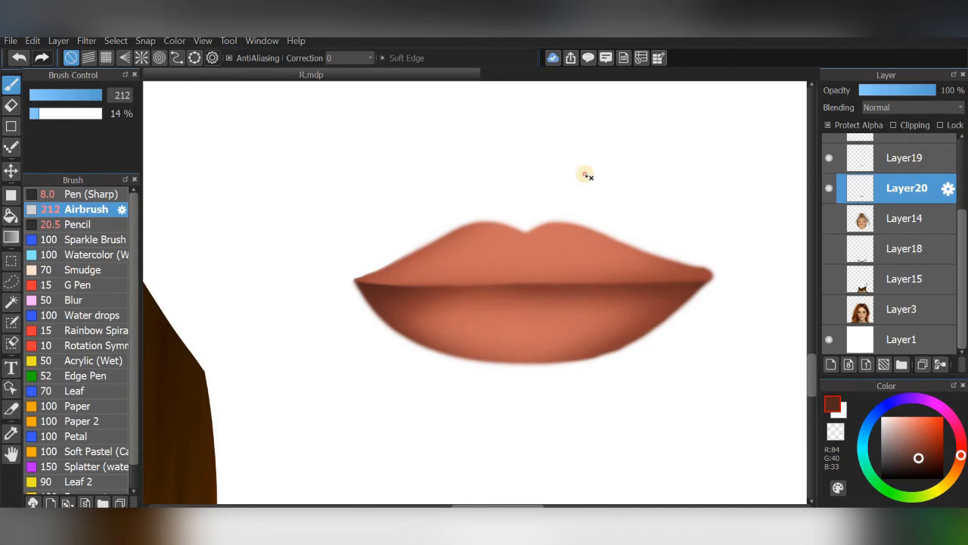
Step: Tint the upper lip's top edge on Layer19 with pink (R239, G132, B146) using the Airbrush at size 212
{"action": "left_click", "coordinate": [904, 158]}
{"action": "left_click", "coordinate": [18, 60]}
{"action": "left_click", "coordinate": [916, 426]}
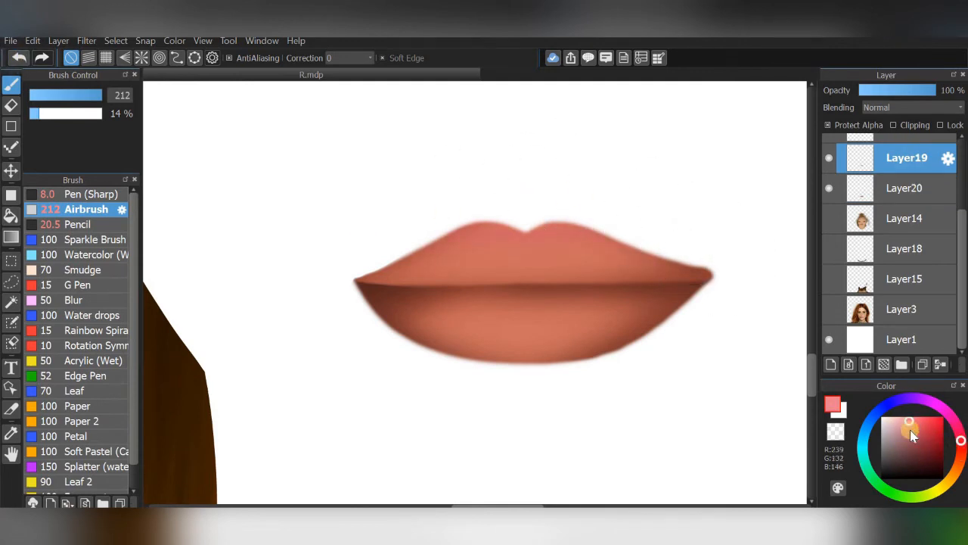
Step: Paint soft light pink highlights on the upper lip and lower lip with the Airbrush at size 61 and 14% opacity
{"action": "left_click", "coordinate": [910, 431]}
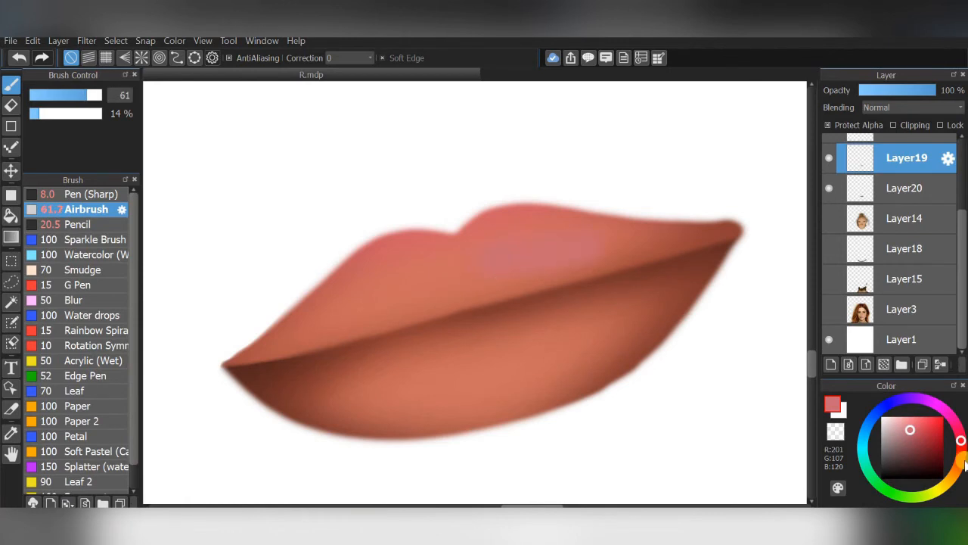
{"action": "left_click", "coordinate": [962, 450]}
{"action": "left_click", "coordinate": [902, 411]}
{"action": "left_click", "coordinate": [18, 58]}
{"action": "mouse_move", "coordinate": [568, 247]}
{"action": "left_mouse_down"}
{"action": "mouse_move", "coordinate": [499, 250]}
{"action": "mouse_move", "coordinate": [604, 246]}
{"action": "left_mouse_up"}
{"action": "left_click_drag", "start_coordinate": [456, 266], "coordinate": [413, 274]}
{"action": "left_click", "coordinate": [906, 189]}
{"action": "mouse_move", "coordinate": [524, 358]}
{"action": "left_mouse_down"}
{"action": "mouse_move", "coordinate": [452, 389]}
{"action": "mouse_move", "coordinate": [555, 359]}
{"action": "mouse_move", "coordinate": [597, 332]}
{"action": "left_mouse_up"}
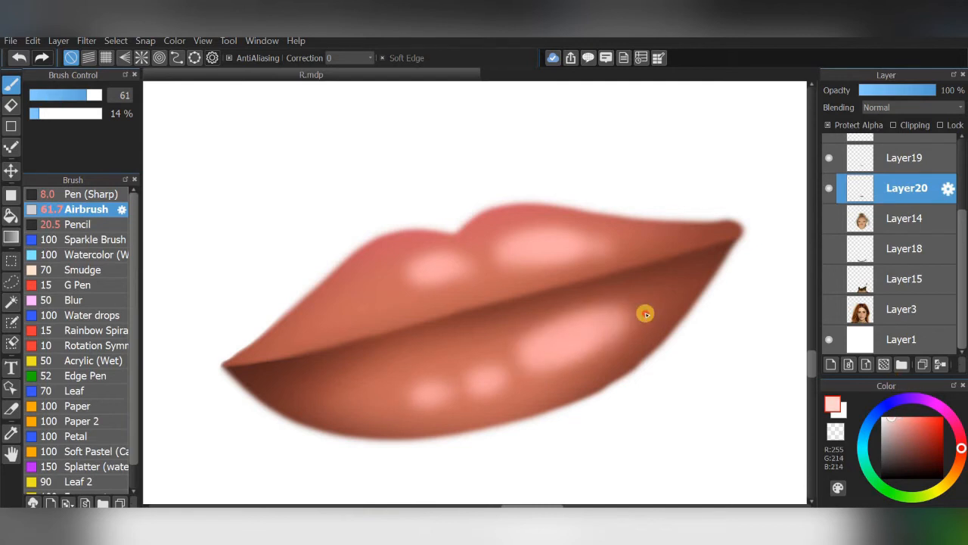
Step: Brighten the centers of the highlights on both lips with pale pink (R255, G214, B214) using the Airbrush at size 36
{"action": "left_click", "coordinate": [60, 96]}
{"action": "scroll", "coordinate": [661, 340], "scroll_direction": "up", "scroll_amount": 1}
{"action": "scroll", "coordinate": [595, 297], "scroll_direction": "down", "scroll_amount": 1}
{"action": "scroll", "coordinate": [575, 325], "scroll_direction": "up", "scroll_amount": 1}
{"action": "left_click", "coordinate": [17, 59]}
{"action": "left_click", "coordinate": [75, 95]}
{"action": "left_click_drag", "start_coordinate": [545, 326], "coordinate": [568, 324]}
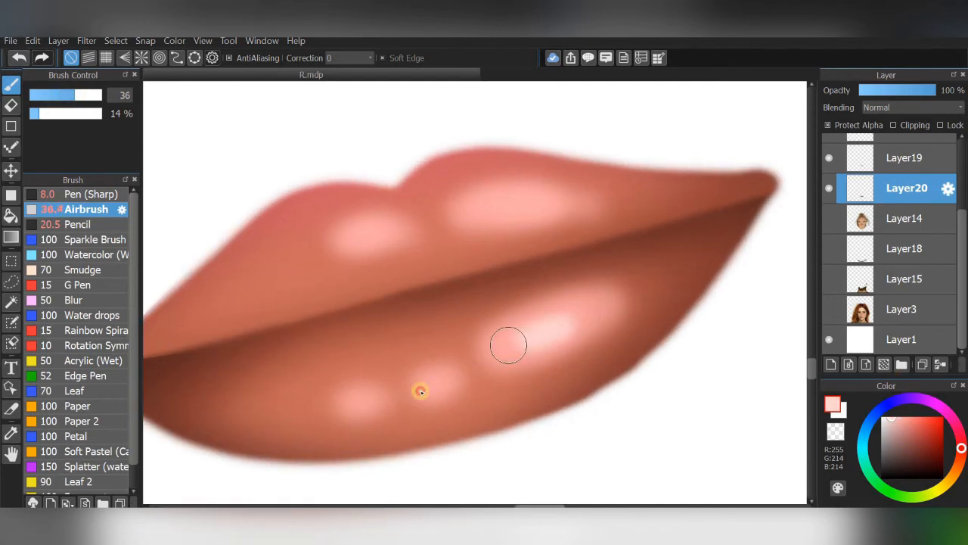
{"action": "left_click_drag", "start_coordinate": [353, 404], "coordinate": [369, 401]}
{"action": "left_click", "coordinate": [903, 161]}
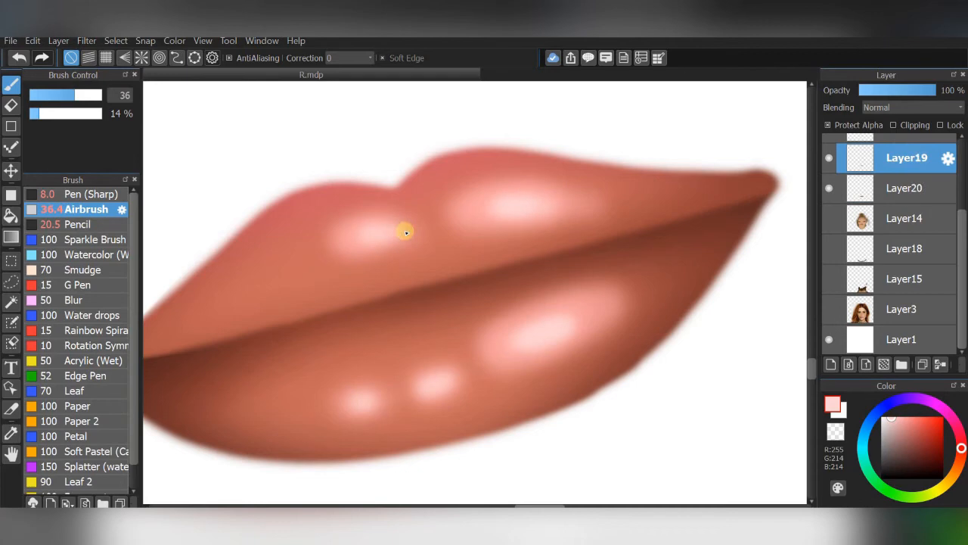
Step: Add a near-white core (R255, G249, B249) to the lower lip's largest highlight on Layer20 with the Airbrush at size 19
{"action": "left_click", "coordinate": [903, 190]}
{"action": "left_click", "coordinate": [884, 419]}
{"action": "scroll", "coordinate": [643, 326], "scroll_direction": "up", "scroll_amount": 2}
{"action": "left_click", "coordinate": [59, 96]}
{"action": "left_click_drag", "start_coordinate": [454, 330], "coordinate": [473, 326]}
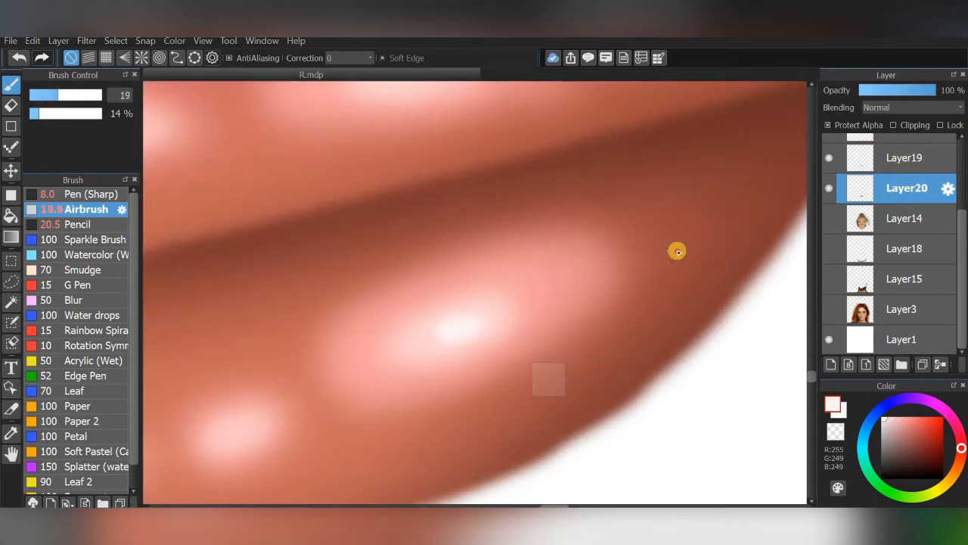
Step: Soften the outer edge of the lower lip's largest highlight on Layer20 with muted red (R190, G106, B95), Airbrush size 97, 1% opacity
{"action": "scroll", "coordinate": [607, 325], "scroll_direction": "down", "scroll_amount": 3}
{"action": "scroll", "coordinate": [643, 291], "scroll_direction": "up", "scroll_amount": 1}
{"action": "left_click", "coordinate": [585, 273], "text": "alt"}
{"action": "left_click", "coordinate": [83, 96]}
{"action": "left_click_drag", "start_coordinate": [476, 293], "coordinate": [566, 310]}
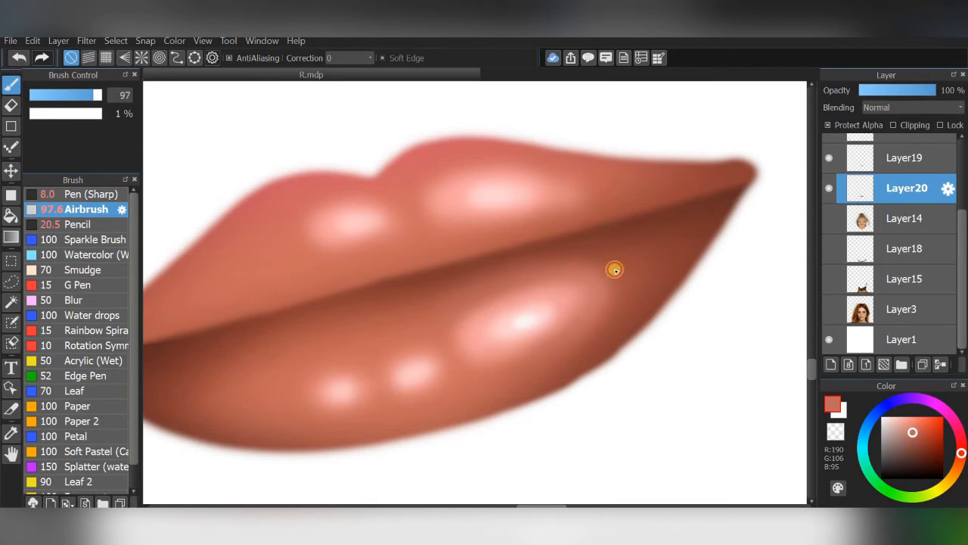
Step: Sample reddish brown (R172, G88, B74) and blend it around the lower lip's largest highlight on Layer20 with the Airbrush at 5% opacity
{"action": "left_click", "coordinate": [893, 160]}
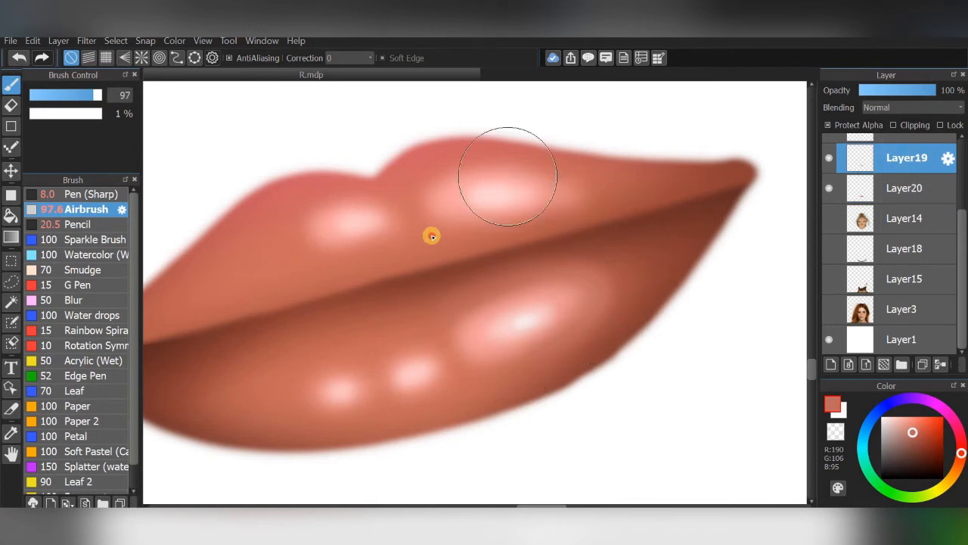
{"action": "left_click", "coordinate": [11, 431]}
{"action": "left_click", "coordinate": [10, 84]}
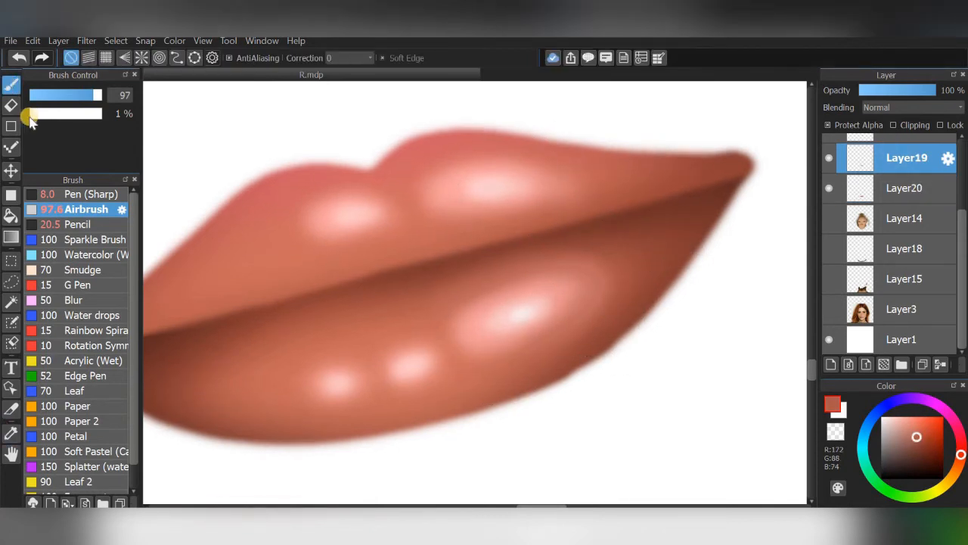
{"action": "left_click", "coordinate": [901, 189]}
{"action": "left_click_drag", "start_coordinate": [640, 312], "coordinate": [496, 394]}
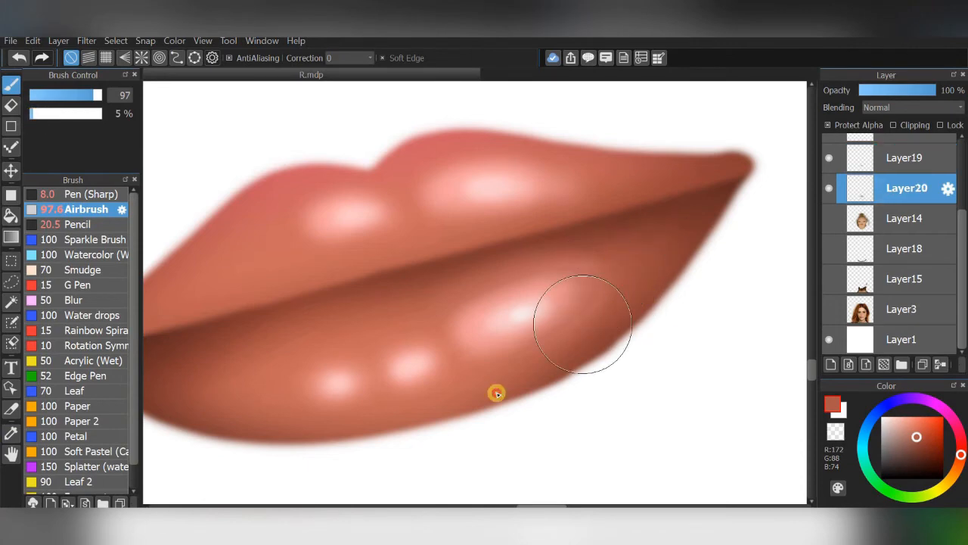
Step: Darken the lower lip's bottom edge with sampled dark red-brown (R121, G55, B43) using the Airbrush at size 97 and 5% opacity
{"action": "left_click", "coordinate": [7, 436]}
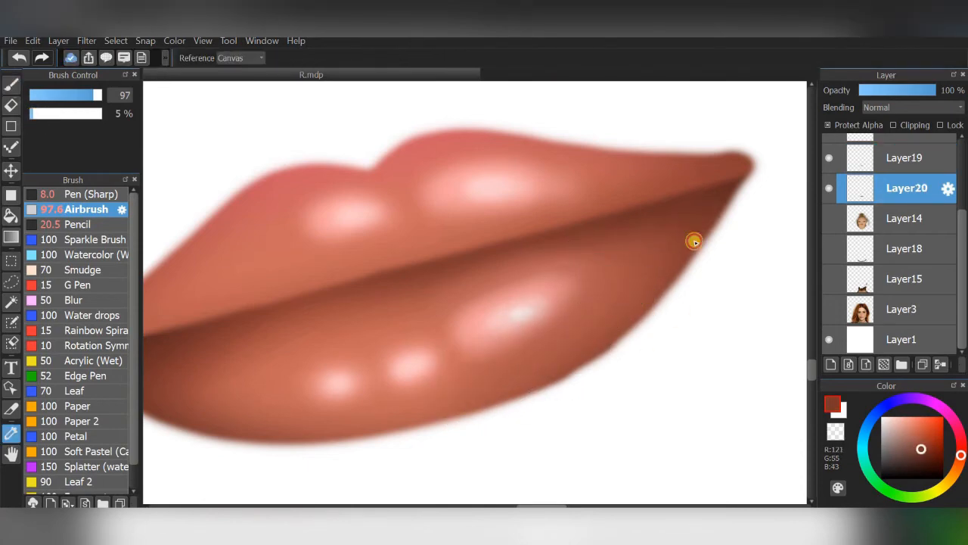
{"action": "key", "text": "b"}
{"action": "left_click_drag", "start_coordinate": [697, 265], "coordinate": [431, 465]}
{"action": "scroll", "coordinate": [765, 270], "scroll_direction": "down", "scroll_amount": 6}
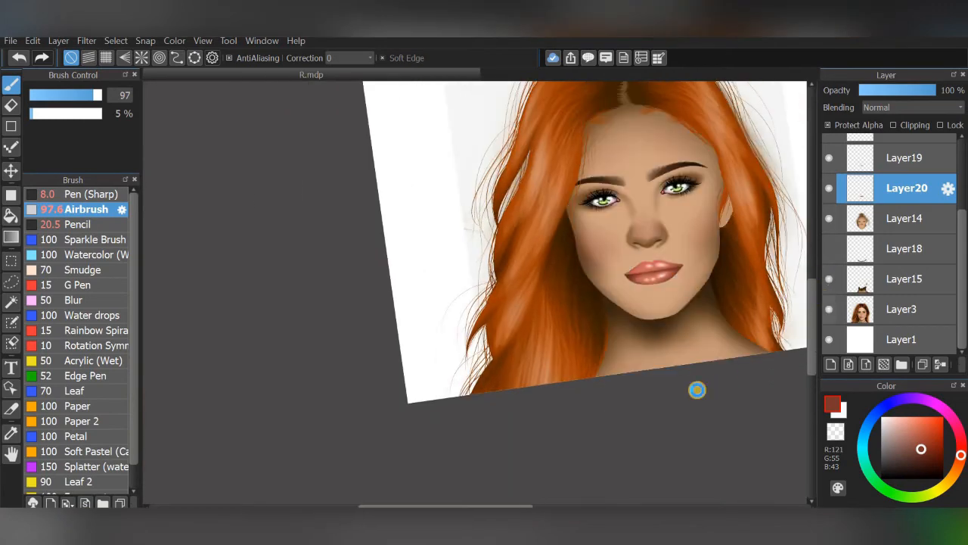
Step: Paint a soft shadow under the lower lip on Layer14 with dark brown (R82, G54, B32) using the Airbrush at size 154
{"action": "scroll", "coordinate": [696, 389], "scroll_direction": "up", "scroll_amount": 3}
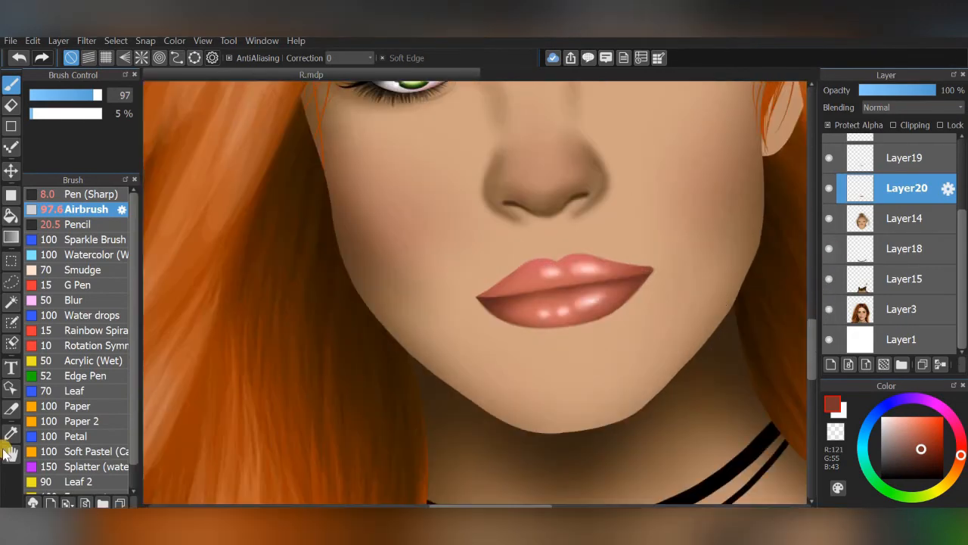
{"action": "left_click", "coordinate": [5, 452]}
{"action": "left_click", "coordinate": [8, 437]}
{"action": "left_click", "coordinate": [752, 192]}
{"action": "left_click", "coordinate": [8, 84]}
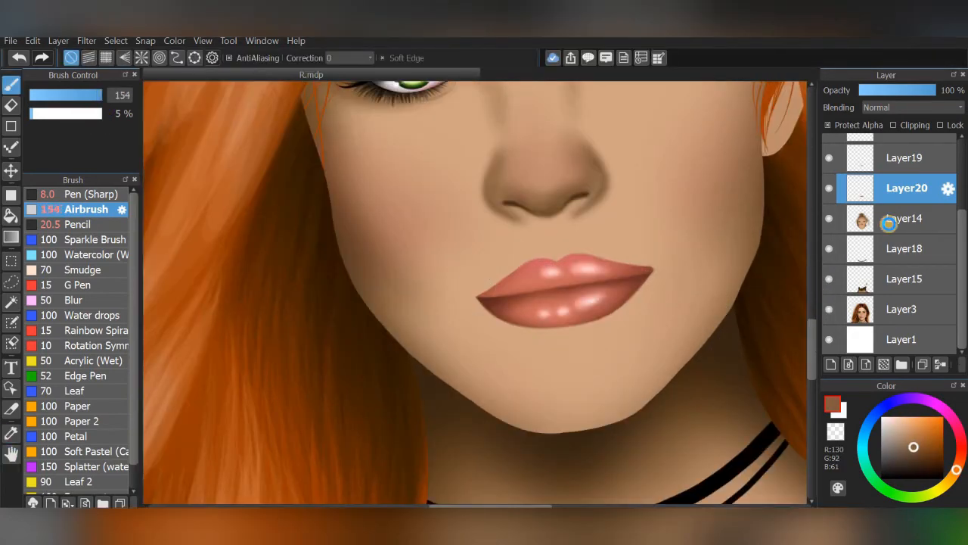
{"action": "left_click", "coordinate": [889, 221]}
{"action": "scroll", "coordinate": [546, 295], "scroll_direction": "up", "scroll_amount": 3}
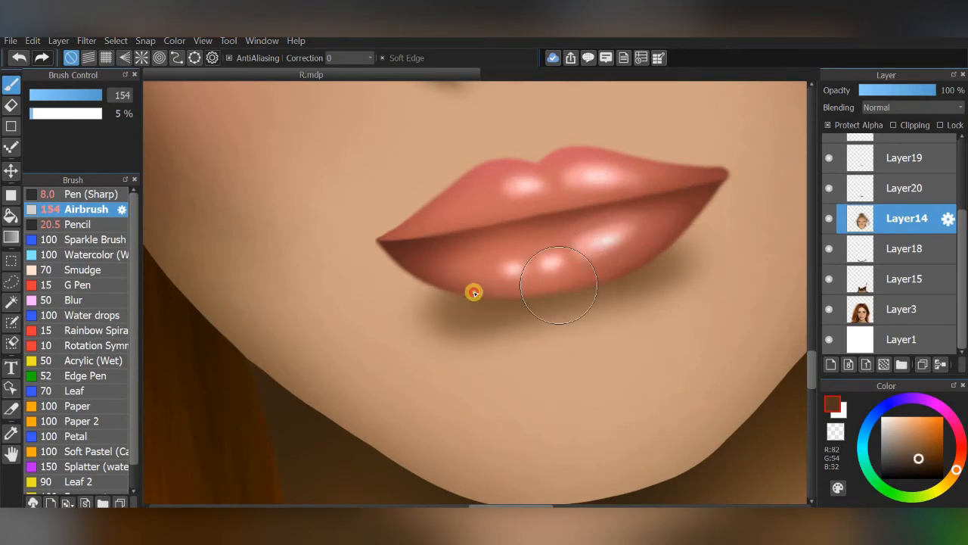
{"action": "left_click_drag", "start_coordinate": [474, 292], "coordinate": [495, 290]}
Step: Sample the chin's skin tone, lighten it to pale peach (R255, G226, B204), and paint a soft highlight on the chin
{"action": "left_click", "coordinate": [4, 448]}
{"action": "left_click", "coordinate": [9, 434]}
{"action": "left_click", "coordinate": [591, 384]}
{"action": "left_click", "coordinate": [894, 418]}
{"action": "left_click", "coordinate": [9, 86]}
{"action": "left_click_drag", "start_coordinate": [116, 123], "coordinate": [148, 130]}
{"action": "mouse_move", "coordinate": [603, 395]}
{"action": "left_mouse_down"}
{"action": "mouse_move", "coordinate": [512, 428]}
{"action": "mouse_move", "coordinate": [558, 425]}
{"action": "left_mouse_up"}
Step: Paint a pale peach highlight on the skin along the upper lip's edge with the Airbrush at size 136 and 5% opacity
{"action": "scroll", "coordinate": [656, 291], "scroll_direction": "down", "scroll_amount": 2}
{"action": "scroll", "coordinate": [641, 245], "scroll_direction": "up", "scroll_amount": 3}
{"action": "left_click", "coordinate": [101, 96]}
{"action": "left_click_drag", "start_coordinate": [516, 237], "coordinate": [514, 166]}
{"action": "scroll", "coordinate": [650, 210], "scroll_direction": "up", "scroll_amount": 1}
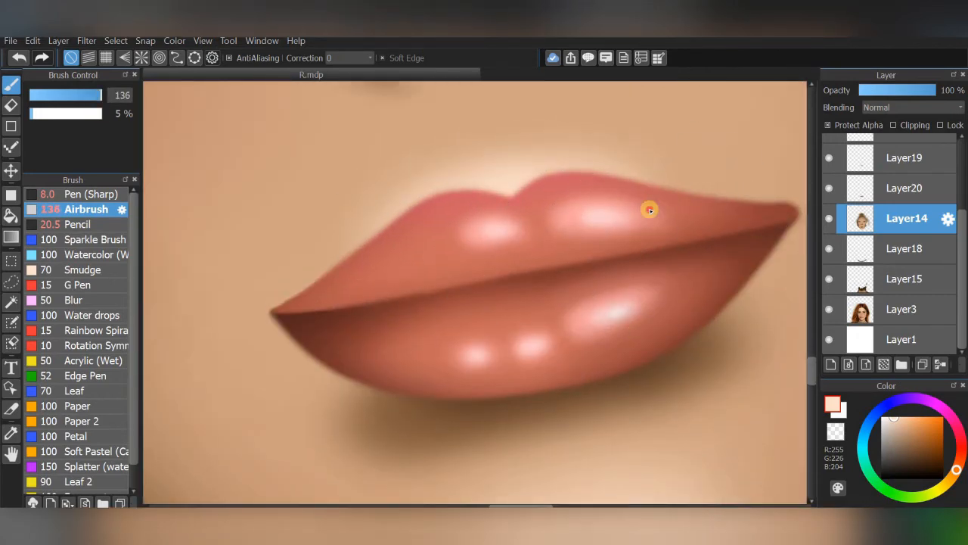
Step: Highlight the nose tip with pale peach at size 136 and the nose bridge at size 217 on Layer14
{"action": "scroll", "coordinate": [650, 211], "scroll_direction": "down", "scroll_amount": 2}
{"action": "scroll", "coordinate": [408, 253], "scroll_direction": "up", "scroll_amount": 2}
{"action": "mouse_move", "coordinate": [408, 253]}
{"action": "left_mouse_down"}
{"action": "mouse_move", "coordinate": [510, 249]}
{"action": "mouse_move", "coordinate": [426, 274]}
{"action": "left_mouse_up"}
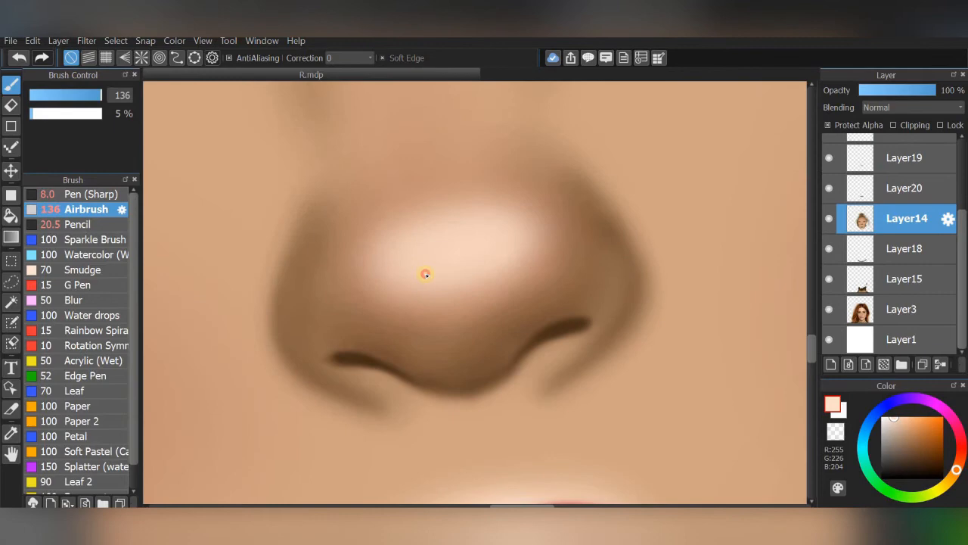
{"action": "scroll", "coordinate": [635, 283], "scroll_direction": "down", "scroll_amount": 2}
{"action": "key", "text": "Right"}
{"action": "key", "text": "Right"}
{"action": "left_click_drag", "start_coordinate": [544, 278], "coordinate": [575, 233]}
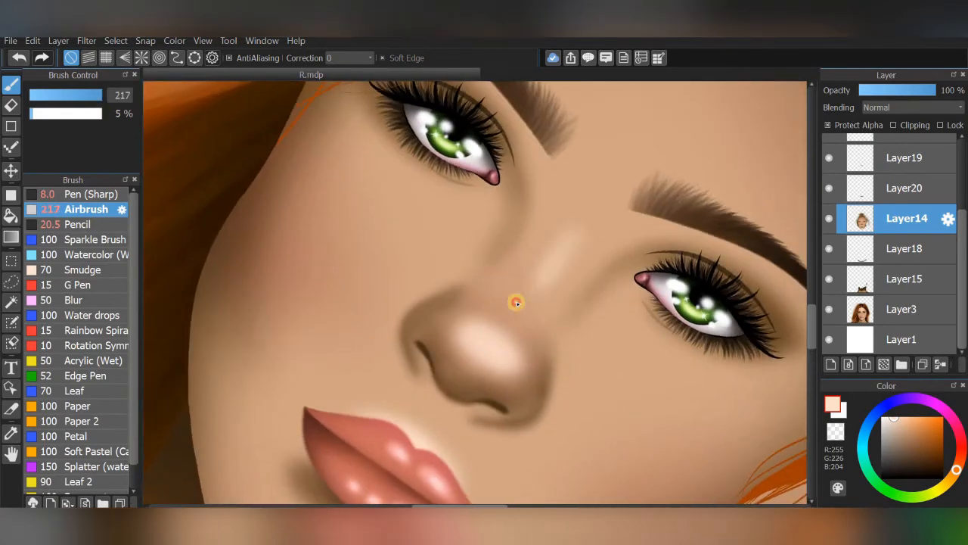
{"action": "left_click_drag", "start_coordinate": [523, 289], "coordinate": [579, 230]}
Step: Paint pale peach highlights on the brow bones under both eyebrows with the Airbrush at size 217
{"action": "scroll", "coordinate": [573, 257], "scroll_direction": "down", "scroll_amount": 1}
{"action": "key", "text": "Left"}
{"action": "key", "text": "Left"}
{"action": "key", "text": "Left"}
{"action": "scroll", "coordinate": [657, 235], "scroll_direction": "up", "scroll_amount": 3}
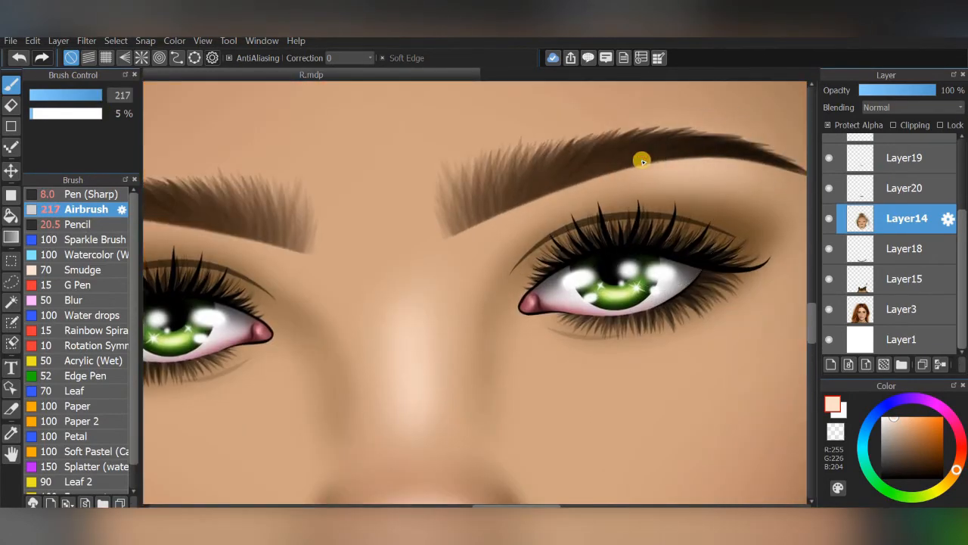
{"action": "left_click_drag", "start_coordinate": [643, 159], "coordinate": [767, 182]}
{"action": "key", "text": "Left"}
{"action": "key", "text": "Left"}
{"action": "left_click_drag", "start_coordinate": [232, 310], "coordinate": [466, 255]}
Step: Add pale peach highlights around the inner corners of the eyes with the Airbrush at size 133
{"action": "left_click_drag", "start_coordinate": [91, 96], "coordinate": [100, 106]}
{"action": "mouse_move", "coordinate": [240, 359]}
{"action": "left_mouse_down"}
{"action": "mouse_move", "coordinate": [229, 362]}
{"action": "mouse_move", "coordinate": [354, 321]}
{"action": "left_mouse_up"}
{"action": "mouse_move", "coordinate": [508, 354]}
{"action": "left_mouse_down"}
{"action": "mouse_move", "coordinate": [488, 366]}
{"action": "mouse_move", "coordinate": [517, 355]}
{"action": "left_mouse_up"}
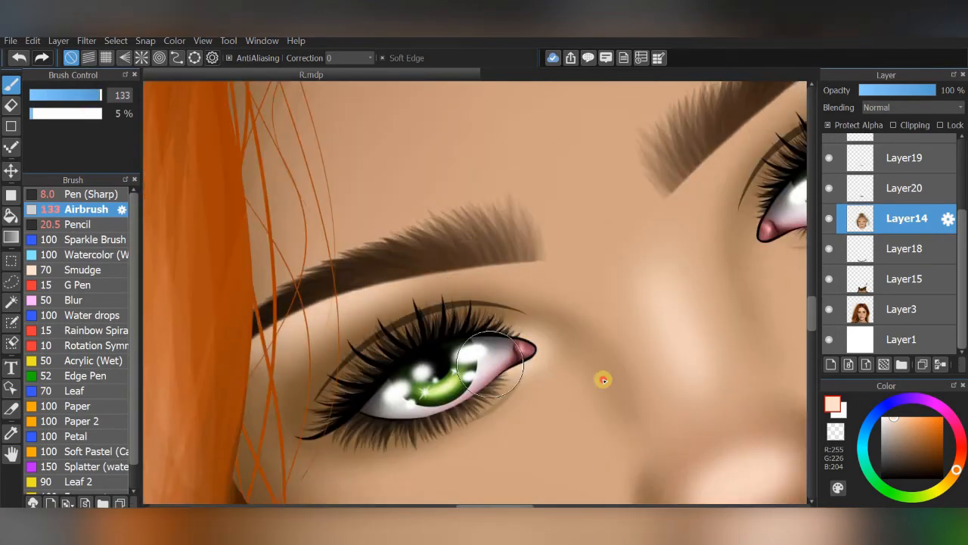
{"action": "left_click_drag", "start_coordinate": [603, 379], "coordinate": [521, 389]}
{"action": "left_click_drag", "start_coordinate": [683, 246], "coordinate": [671, 261]}
Step: Paint soft pale peach highlights on both cheeks below the eyes with the Airbrush at size 367
{"action": "scroll", "coordinate": [578, 279], "scroll_direction": "down", "scroll_amount": 3}
{"action": "key", "text": "Up"}
{"action": "mouse_move", "coordinate": [556, 326]}
{"action": "left_mouse_down"}
{"action": "mouse_move", "coordinate": [549, 249]}
{"action": "mouse_move", "coordinate": [536, 247]}
{"action": "left_mouse_up"}
{"action": "left_click_drag", "start_coordinate": [100, 99], "coordinate": [118, 120]}
{"action": "mouse_move", "coordinate": [378, 261]}
{"action": "left_mouse_down"}
{"action": "mouse_move", "coordinate": [397, 315]}
{"action": "mouse_move", "coordinate": [445, 325]}
{"action": "left_mouse_up"}
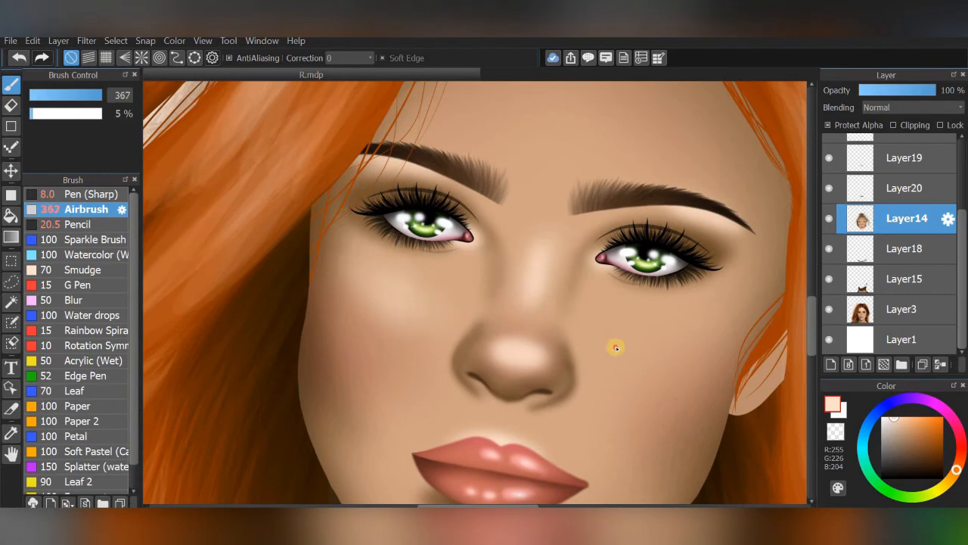
{"action": "left_click_drag", "start_coordinate": [622, 345], "coordinate": [703, 327]}
Step: Paint a broad pale peach highlight on the center of the forehead with the Airbrush at sizes 454 and 478
{"action": "scroll", "coordinate": [648, 278], "scroll_direction": "down", "scroll_amount": 2}
{"action": "key", "text": "Left"}
{"action": "left_click_drag", "start_coordinate": [497, 265], "coordinate": [477, 301]}
{"action": "left_click_drag", "start_coordinate": [100, 99], "coordinate": [132, 126]}
{"action": "left_click_drag", "start_coordinate": [553, 222], "coordinate": [516, 236]}
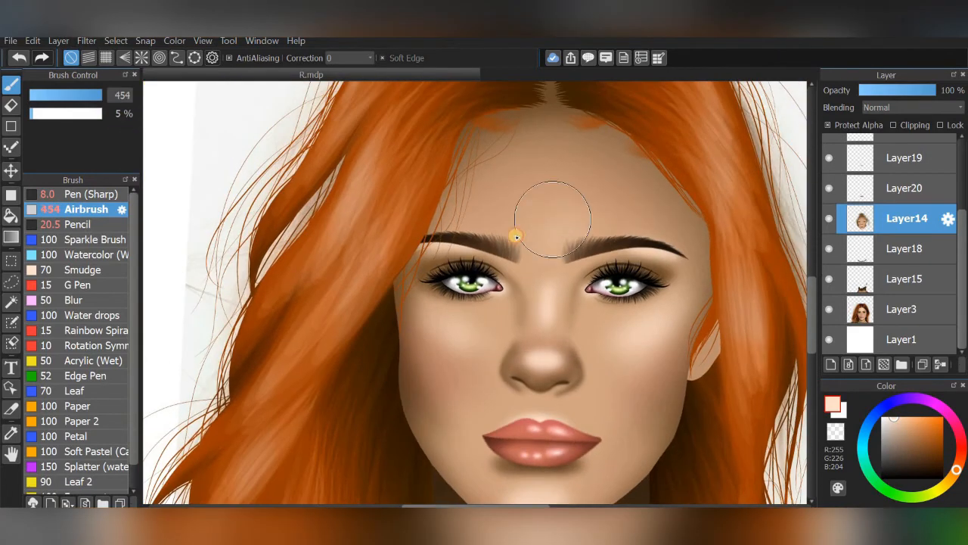
{"action": "left_click_drag", "start_coordinate": [94, 99], "coordinate": [146, 127]}
{"action": "mouse_move", "coordinate": [521, 227]}
{"action": "left_mouse_down"}
{"action": "mouse_move", "coordinate": [598, 192]}
{"action": "mouse_move", "coordinate": [564, 177]}
{"action": "left_mouse_up"}
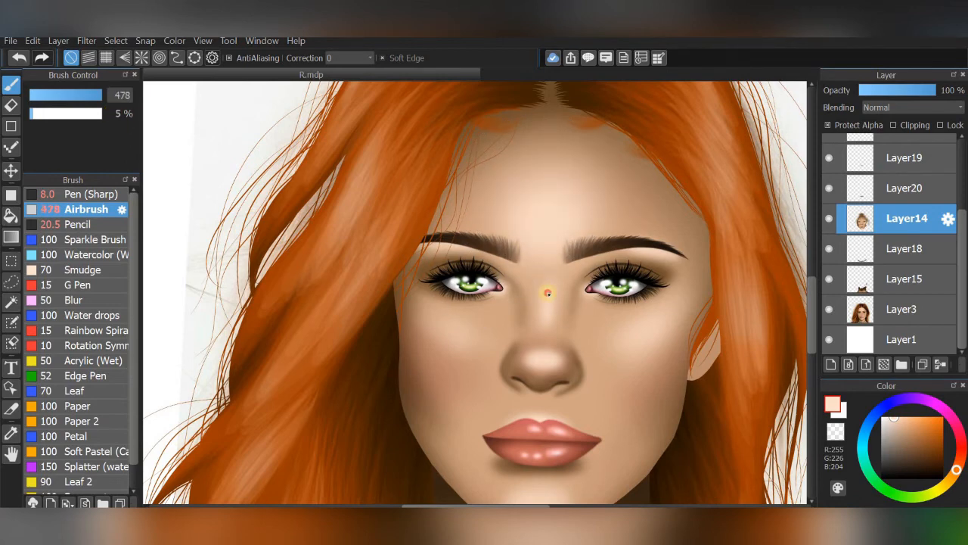
Step: Brighten the nose bridge and nose tip highlights with near-white (R255, G252, B251), using the Airbrush at sizes 108 and 130
{"action": "scroll", "coordinate": [609, 251], "scroll_direction": "up", "scroll_amount": 5}
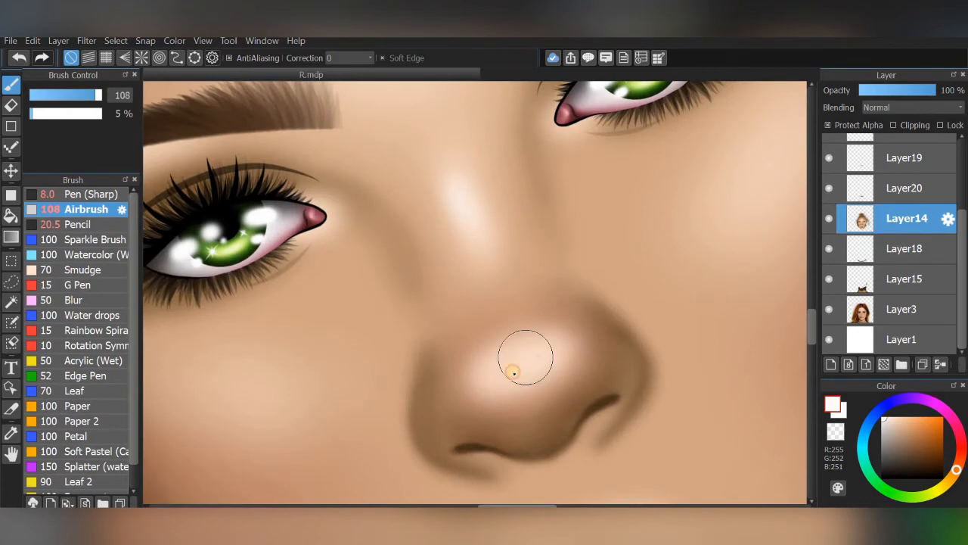
{"action": "left_click_drag", "start_coordinate": [524, 357], "coordinate": [547, 358]}
{"action": "scroll", "coordinate": [627, 311], "scroll_direction": "up", "scroll_amount": 3}
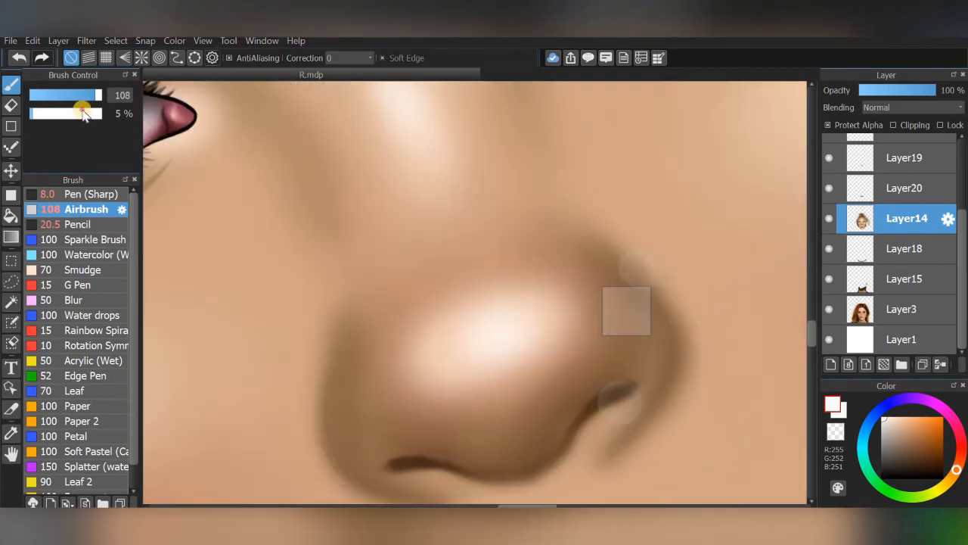
{"action": "left_click", "coordinate": [77, 96]}
{"action": "left_click_drag", "start_coordinate": [489, 331], "coordinate": [442, 348]}
{"action": "left_click", "coordinate": [47, 114]}
{"action": "left_click", "coordinate": [18, 58]}
{"action": "scroll", "coordinate": [670, 267], "scroll_direction": "down", "scroll_amount": 2}
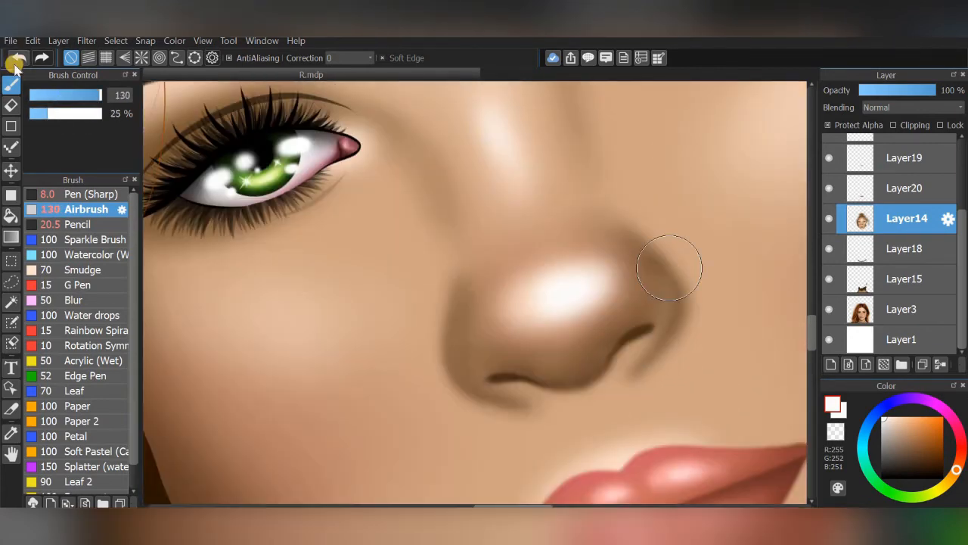
Step: Brighten the brow bone highlights at size 130 and the inner eye corner highlights at size 53 with near-white at 25% opacity
{"action": "scroll", "coordinate": [619, 298], "scroll_direction": "down", "scroll_amount": 2}
{"action": "scroll", "coordinate": [627, 167], "scroll_direction": "up", "scroll_amount": 2}
{"action": "scroll", "coordinate": [568, 394], "scroll_direction": "down", "scroll_amount": 2}
{"action": "scroll", "coordinate": [545, 265], "scroll_direction": "up", "scroll_amount": 2}
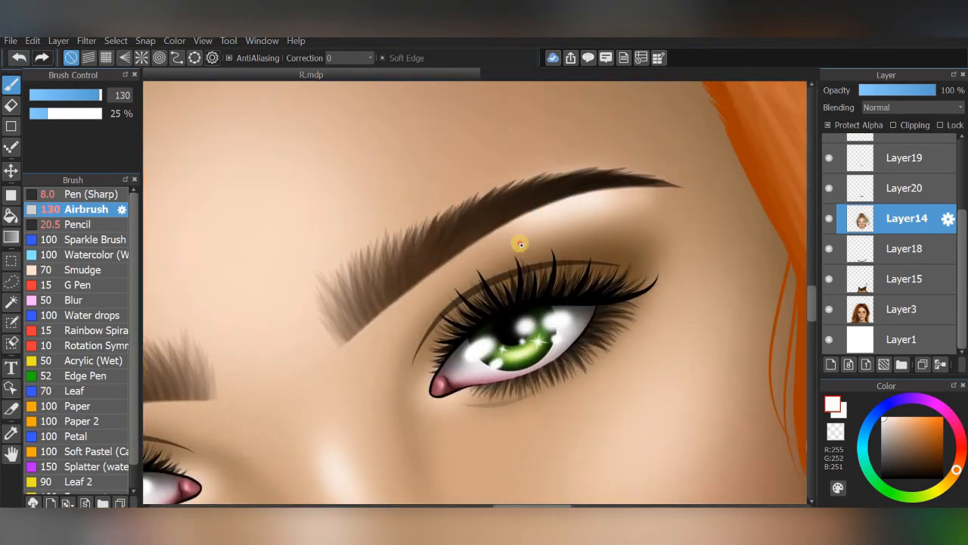
{"action": "left_click_drag", "start_coordinate": [521, 209], "coordinate": [568, 198]}
{"action": "scroll", "coordinate": [521, 210], "scroll_direction": "down", "scroll_amount": 2}
{"action": "scroll", "coordinate": [261, 295], "scroll_direction": "up", "scroll_amount": 2}
{"action": "left_click_drag", "start_coordinate": [516, 297], "coordinate": [593, 227]}
{"action": "scroll", "coordinate": [594, 227], "scroll_direction": "up", "scroll_amount": 1}
{"action": "left_click_drag", "start_coordinate": [79, 96], "coordinate": [85, 110]}
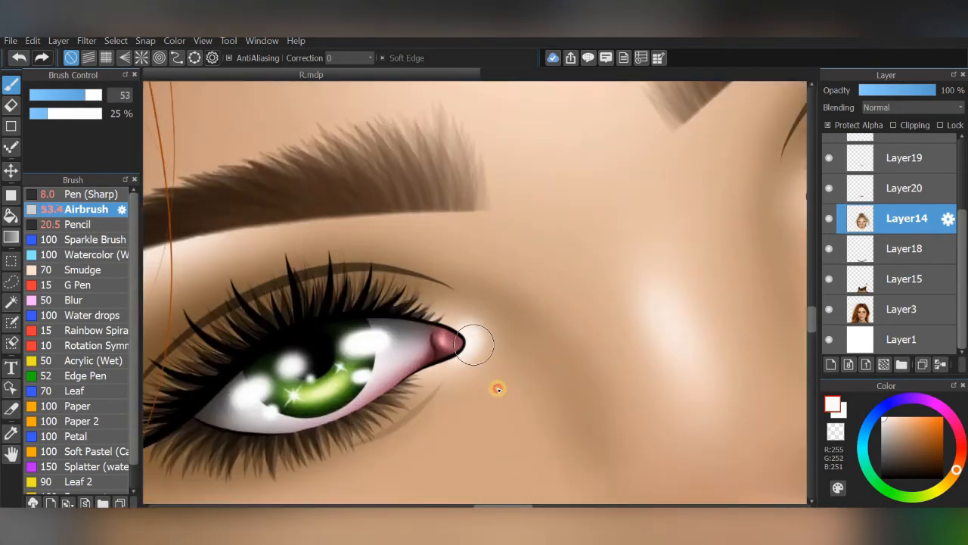
{"action": "left_click_drag", "start_coordinate": [558, 385], "coordinate": [380, 414]}
Step: Brighten the cheekbone highlights below the eyes with near-white using the Airbrush at size 217 and 6% opacity
{"action": "scroll", "coordinate": [624, 253], "scroll_direction": "down", "scroll_amount": 5}
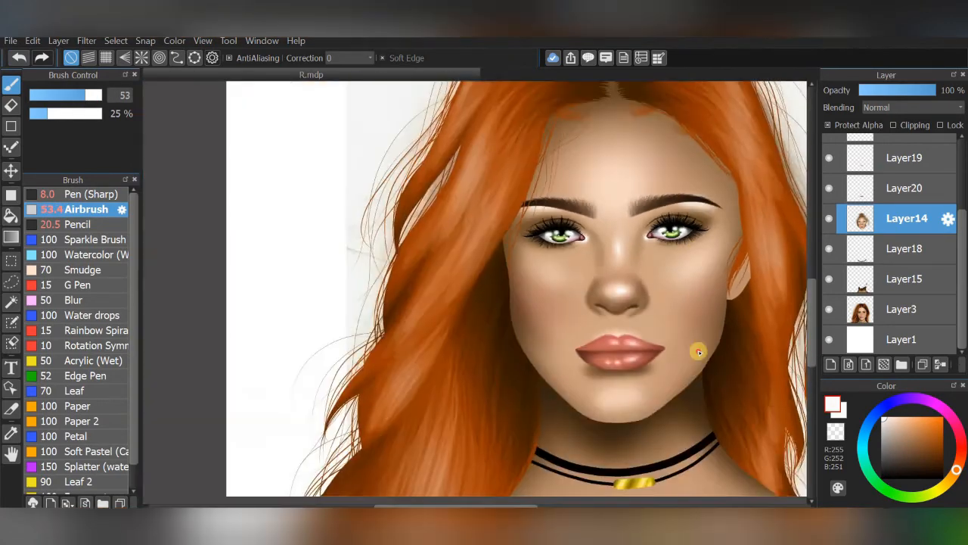
{"action": "scroll", "coordinate": [623, 275], "scroll_direction": "up", "scroll_amount": 4}
{"action": "left_click", "coordinate": [95, 96]}
{"action": "scroll", "coordinate": [624, 258], "scroll_direction": "down", "scroll_amount": 6}
{"action": "scroll", "coordinate": [677, 212], "scroll_direction": "up", "scroll_amount": 6}
{"action": "scroll", "coordinate": [673, 276], "scroll_direction": "down", "scroll_amount": 5}
{"action": "scroll", "coordinate": [726, 235], "scroll_direction": "up", "scroll_amount": 2}
{"action": "left_click", "coordinate": [33, 115]}
{"action": "scroll", "coordinate": [734, 231], "scroll_direction": "up", "scroll_amount": 3}
{"action": "key", "text": "Left"}
{"action": "key", "text": "Left"}
{"action": "scroll", "coordinate": [666, 320], "scroll_direction": "down", "scroll_amount": 6}
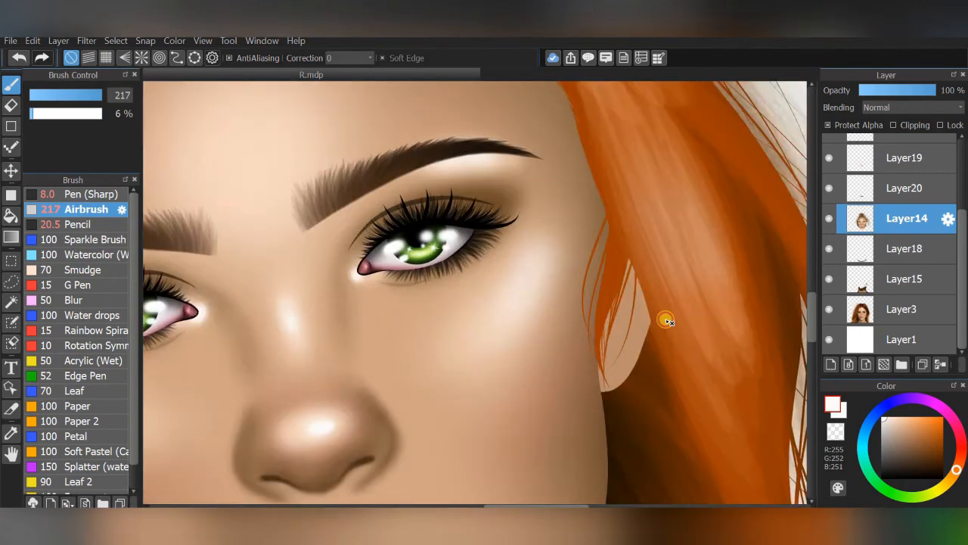
{"action": "key", "text": "Right"}
{"action": "key", "text": "Right"}
{"action": "scroll", "coordinate": [666, 372], "scroll_direction": "up", "scroll_amount": 5}
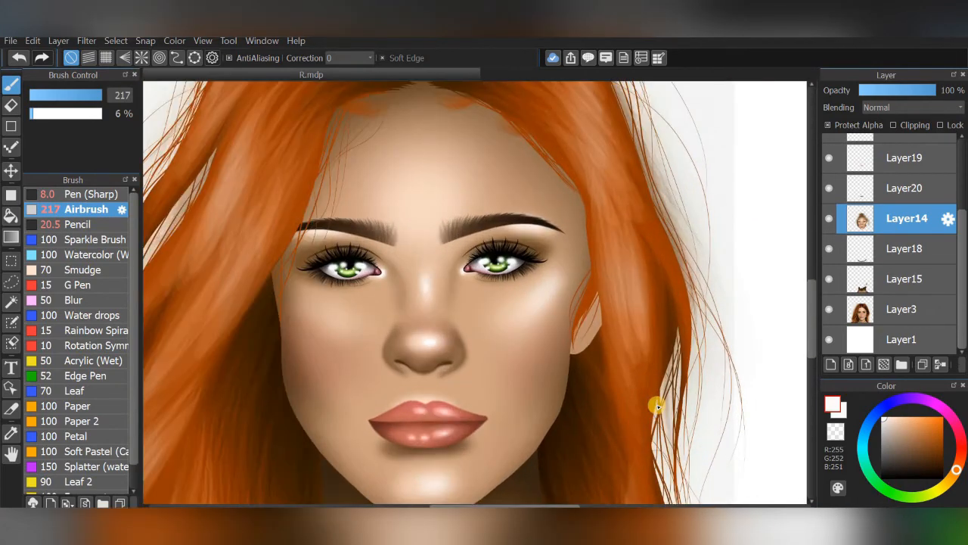
Step: Shade the ear on Layer15 with dark brown (R56, G38, B19) and sample a lighter brown (R147, G97, B47), Airbrush size 314, 6% opacity
{"action": "left_click", "coordinate": [880, 258]}
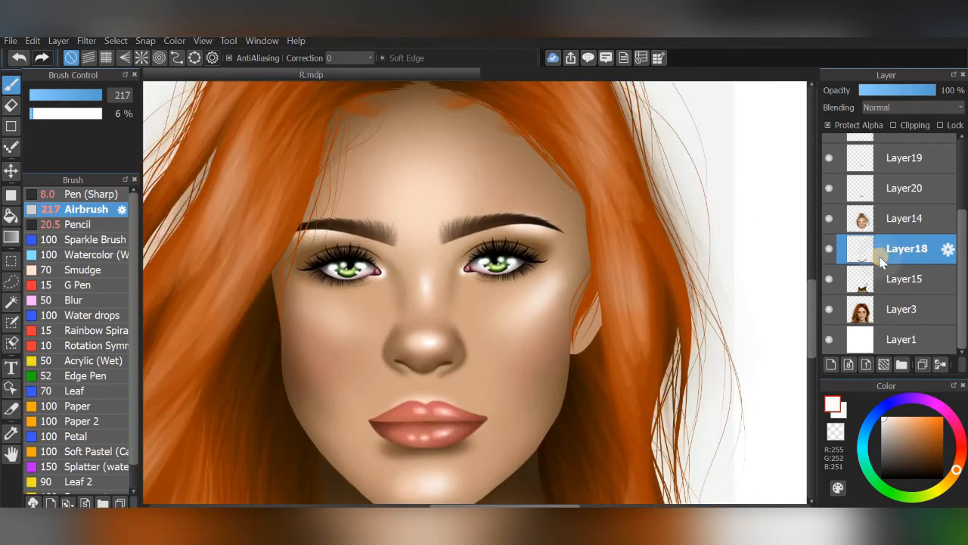
{"action": "left_click", "coordinate": [882, 280]}
{"action": "left_click_drag", "start_coordinate": [664, 315], "coordinate": [667, 192]}
{"action": "left_click", "coordinate": [9, 438]}
{"action": "left_click", "coordinate": [519, 371]}
{"action": "left_click", "coordinate": [9, 85]}
{"action": "left_click_drag", "start_coordinate": [98, 96], "coordinate": [120, 119]}
{"action": "key", "text": "Right"}
{"action": "key", "text": "Right"}
{"action": "key", "text": "Right"}
{"action": "mouse_move", "coordinate": [518, 340]}
{"action": "left_mouse_down"}
{"action": "mouse_move", "coordinate": [581, 292]}
{"action": "mouse_move", "coordinate": [596, 357]}
{"action": "left_mouse_up"}
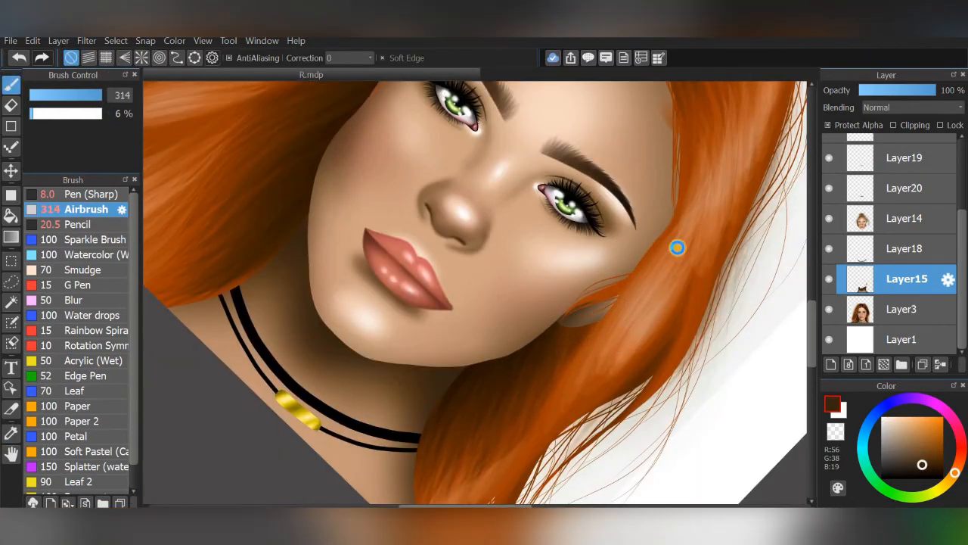
{"action": "key", "text": "Left"}
{"action": "left_click", "coordinate": [625, 325], "text": "alt"}
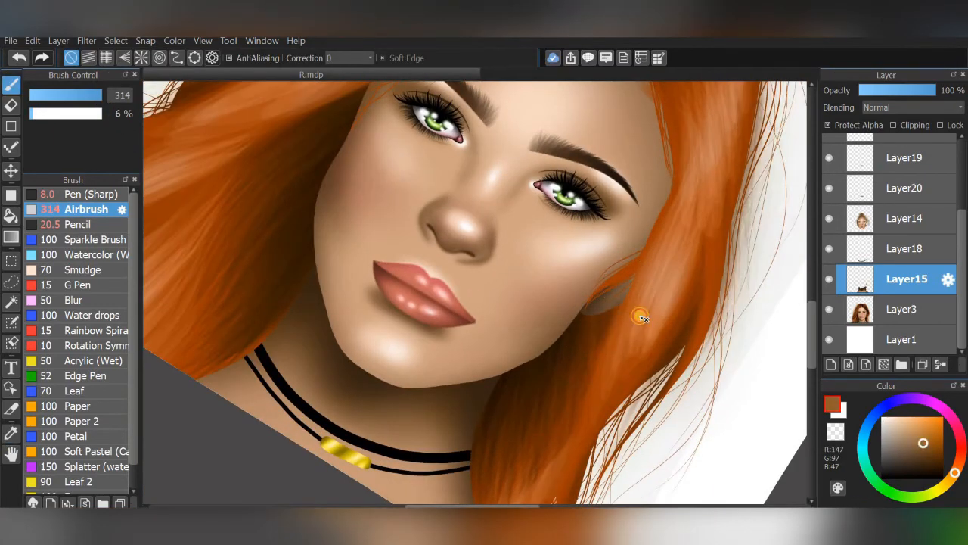
{"action": "key", "text": "Left"}
{"action": "key", "text": "Left"}
{"action": "key", "text": "Left"}
{"action": "key", "text": "Left"}
{"action": "key", "text": "Left"}
Step: Hide the reference photo on Layer3 and examine the painted portrait on its own
{"action": "scroll", "coordinate": [689, 264], "scroll_direction": "down", "scroll_amount": 4}
{"action": "left_click", "coordinate": [830, 309]}
{"action": "key", "text": "Right"}
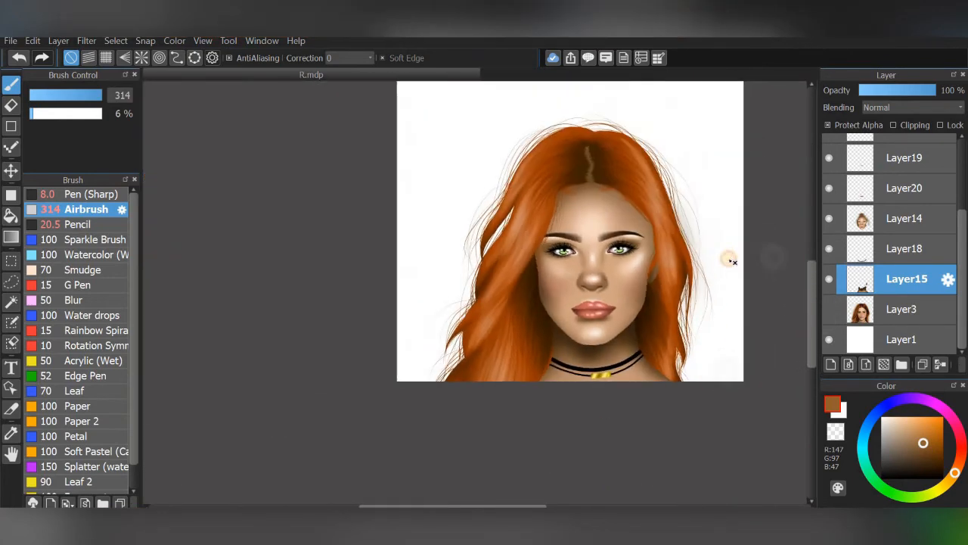
{"action": "left_click_drag", "start_coordinate": [750, 372], "coordinate": [724, 401]}
Step: Hide Layer19, Layer20, Layer14, Layer18 and Layer15, and show the reference photo on Layer3
{"action": "left_click_drag", "start_coordinate": [830, 189], "coordinate": [831, 281]}
{"action": "left_click", "coordinate": [830, 312]}
{"action": "scroll", "coordinate": [691, 259], "scroll_direction": "up", "scroll_amount": 4}
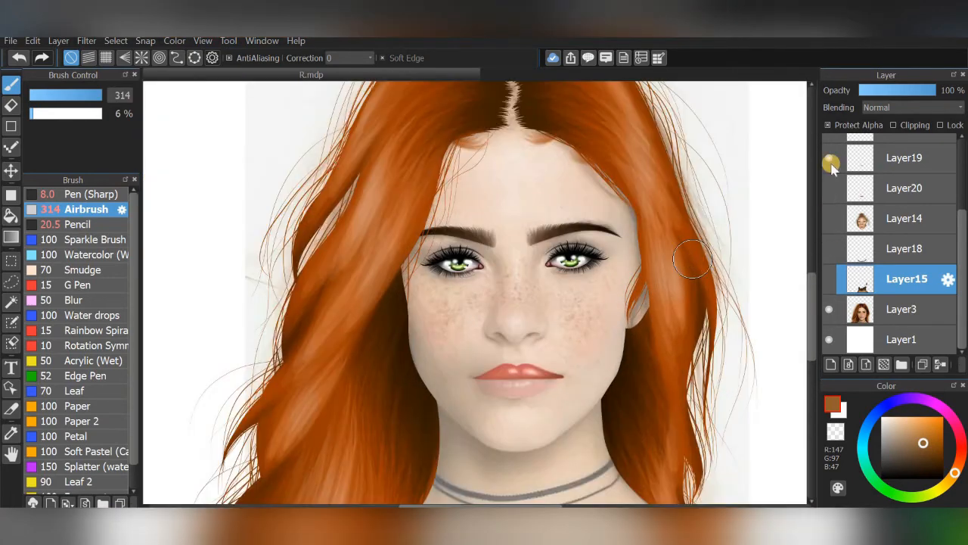
{"action": "left_click", "coordinate": [831, 162]}
{"action": "scroll", "coordinate": [677, 255], "scroll_direction": "up", "scroll_amount": 2}
Step: Keep Layer3 at 100% opacity, sample a freckle from the photo, and set the brush color to reddish brown (R115, G61, B34)
{"action": "left_click", "coordinate": [884, 307]}
{"action": "left_click", "coordinate": [927, 93]}
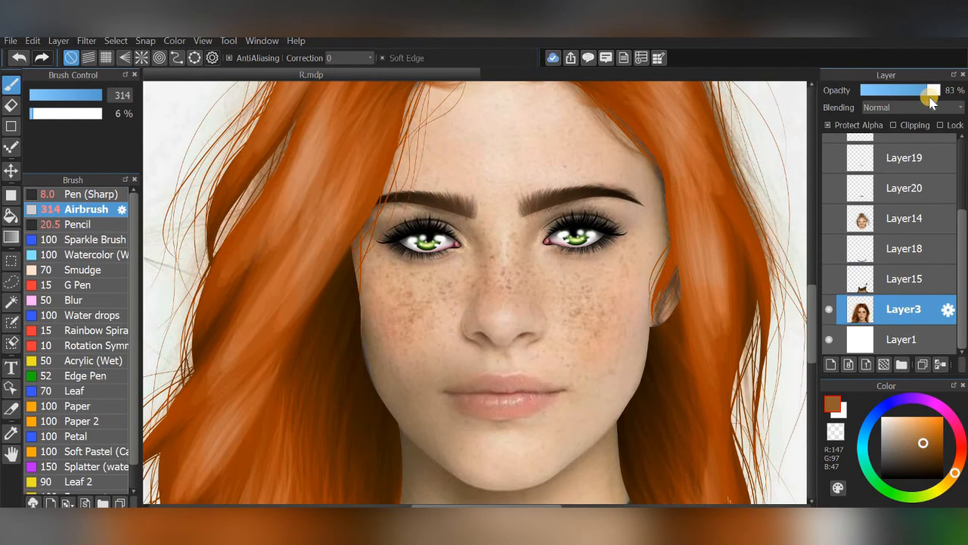
{"action": "scroll", "coordinate": [570, 274], "scroll_direction": "up", "scroll_amount": 2}
{"action": "left_click", "coordinate": [938, 91]}
{"action": "scroll", "coordinate": [588, 248], "scroll_direction": "up", "scroll_amount": 4}
{"action": "left_click", "coordinate": [11, 434]}
{"action": "left_click", "coordinate": [220, 320]}
{"action": "left_click", "coordinate": [922, 451]}
{"action": "left_click", "coordinate": [10, 89]}
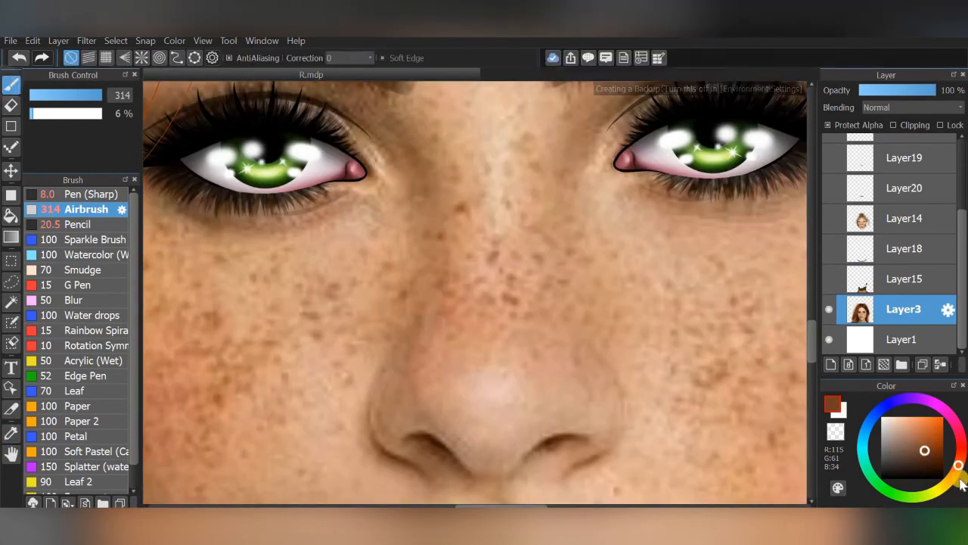
Step: Lower Layer3's opacity to 53% and add a new layer above it for the freckles
{"action": "left_click", "coordinate": [901, 92]}
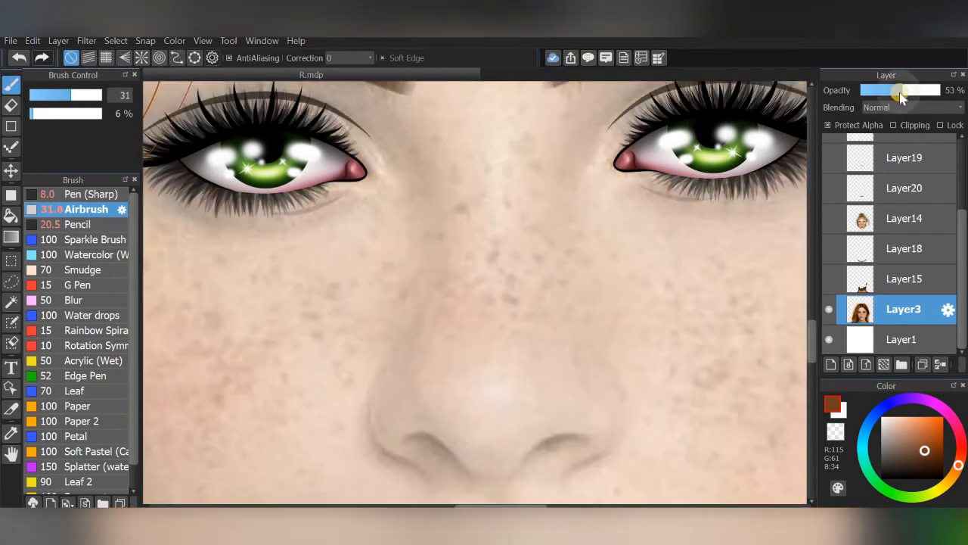
{"action": "key", "text": "ctrl+shift+n"}
Step: Set the airbrush to 21% opacity and size 30, and dab freckles on Layer21 over the cheek on the ear side
{"action": "scroll", "coordinate": [638, 259], "scroll_direction": "up", "scroll_amount": 5}
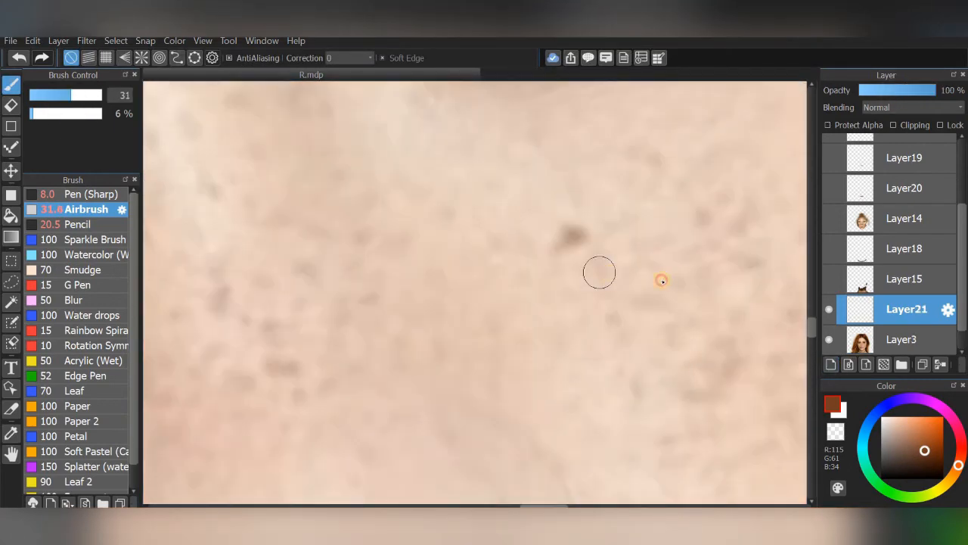
{"action": "left_click", "coordinate": [45, 114]}
{"action": "scroll", "coordinate": [688, 239], "scroll_direction": "down", "scroll_amount": 2}
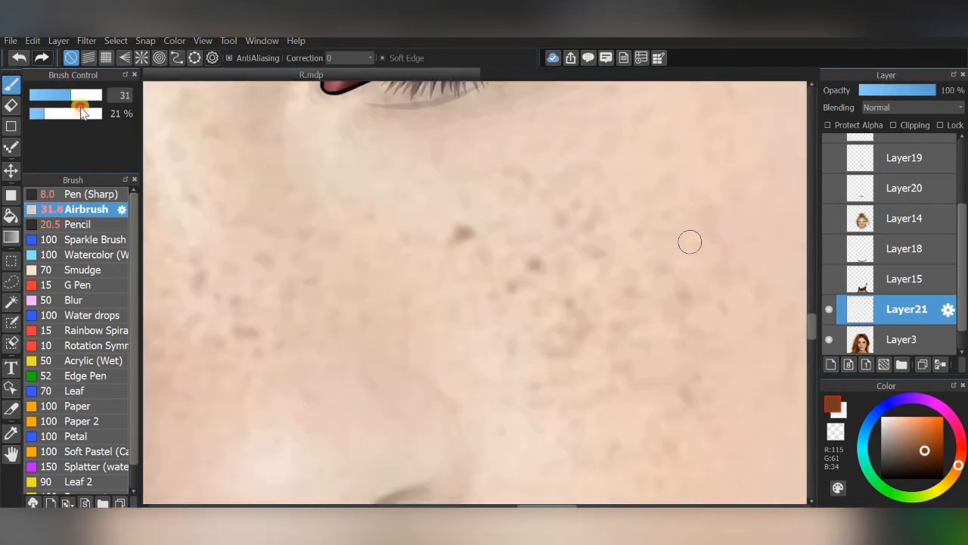
{"action": "scroll", "coordinate": [599, 271], "scroll_direction": "down", "scroll_amount": 1}
{"action": "scroll", "coordinate": [693, 242], "scroll_direction": "up", "scroll_amount": 2}
{"action": "left_click", "coordinate": [478, 285]}
{"action": "left_click", "coordinate": [331, 295]}
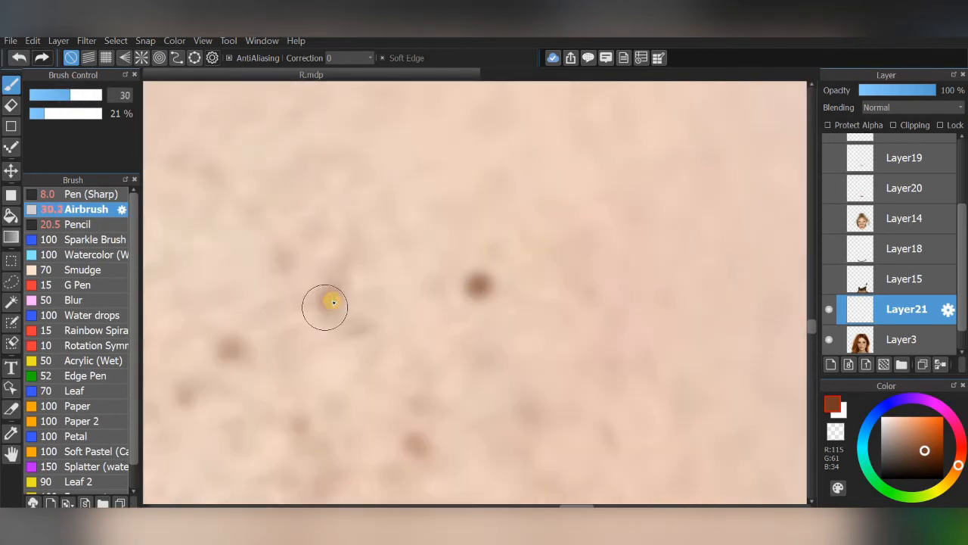
{"action": "left_click", "coordinate": [300, 200]}
{"action": "left_click", "coordinate": [244, 255]}
{"action": "left_click", "coordinate": [473, 396]}
{"action": "scroll", "coordinate": [473, 396], "scroll_direction": "down", "scroll_amount": 1}
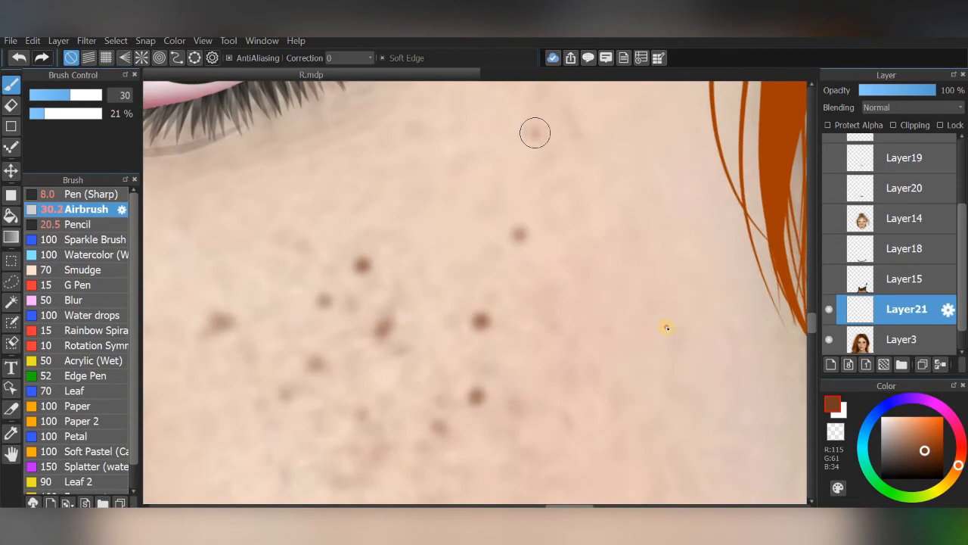
Step: Extend the freckles outward and downward across the ear-side cheek, following the faint spots in the reference photo
{"action": "left_click", "coordinate": [539, 141]}
{"action": "scroll", "coordinate": [546, 144], "scroll_direction": "down", "scroll_amount": 1}
{"action": "scroll", "coordinate": [603, 348], "scroll_direction": "up", "scroll_amount": 1}
{"action": "left_click", "coordinate": [537, 263]}
{"action": "left_click", "coordinate": [399, 334]}
{"action": "scroll", "coordinate": [631, 203], "scroll_direction": "down", "scroll_amount": 1}
{"action": "scroll", "coordinate": [334, 286], "scroll_direction": "up", "scroll_amount": 1}
{"action": "left_click", "coordinate": [450, 266]}
{"action": "left_click", "coordinate": [484, 244]}
{"action": "left_click", "coordinate": [421, 231]}
{"action": "left_click", "coordinate": [499, 191]}
{"action": "left_click", "coordinate": [389, 283]}
{"action": "scroll", "coordinate": [687, 222], "scroll_direction": "down", "scroll_amount": 2}
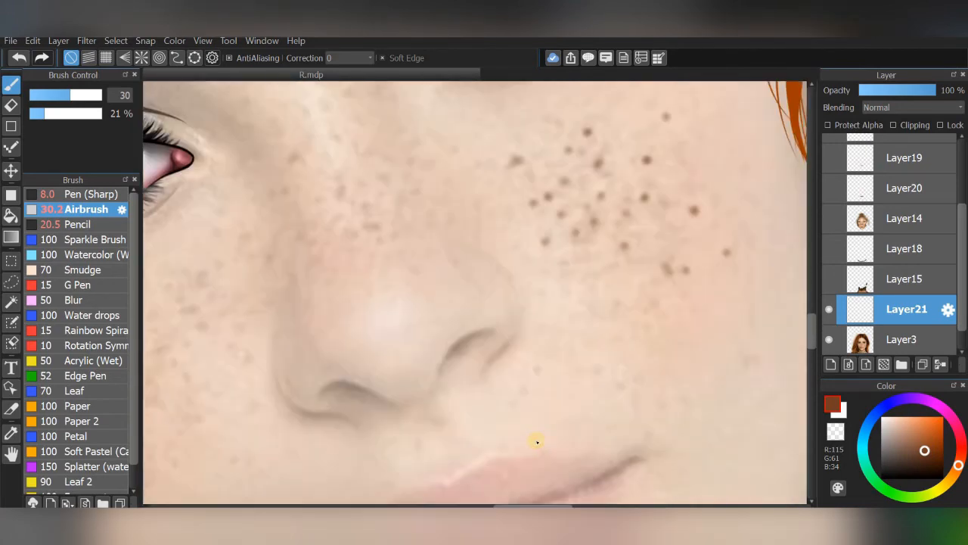
Step: Dab freckles over the bridge of the nose and between the eyes with the size 30 airbrush
{"action": "scroll", "coordinate": [536, 441], "scroll_direction": "up", "scroll_amount": 1}
{"action": "left_click", "coordinate": [208, 215]}
{"action": "left_click", "coordinate": [269, 130]}
{"action": "left_click", "coordinate": [174, 166]}
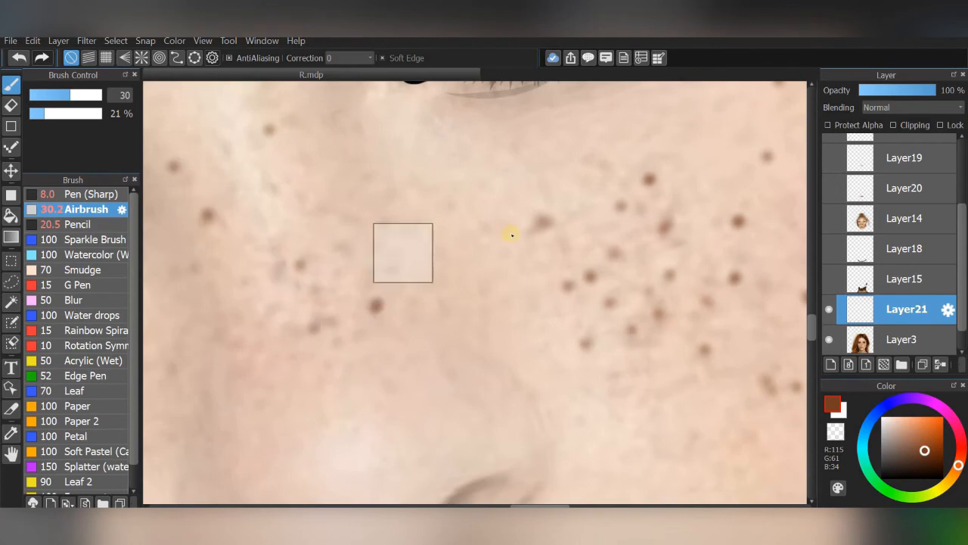
{"action": "scroll", "coordinate": [522, 212], "scroll_direction": "up", "scroll_amount": 1}
{"action": "left_click", "coordinate": [376, 252]}
{"action": "scroll", "coordinate": [423, 273], "scroll_direction": "down", "scroll_amount": 1}
{"action": "scroll", "coordinate": [454, 250], "scroll_direction": "up", "scroll_amount": 1}
{"action": "left_click", "coordinate": [372, 184]}
{"action": "left_click", "coordinate": [348, 291]}
Step: Start the freckles on the opposite cheek, dabbing them below the inner corner of the eye
{"action": "scroll", "coordinate": [579, 288], "scroll_direction": "down", "scroll_amount": 2}
{"action": "scroll", "coordinate": [341, 379], "scroll_direction": "up", "scroll_amount": 1}
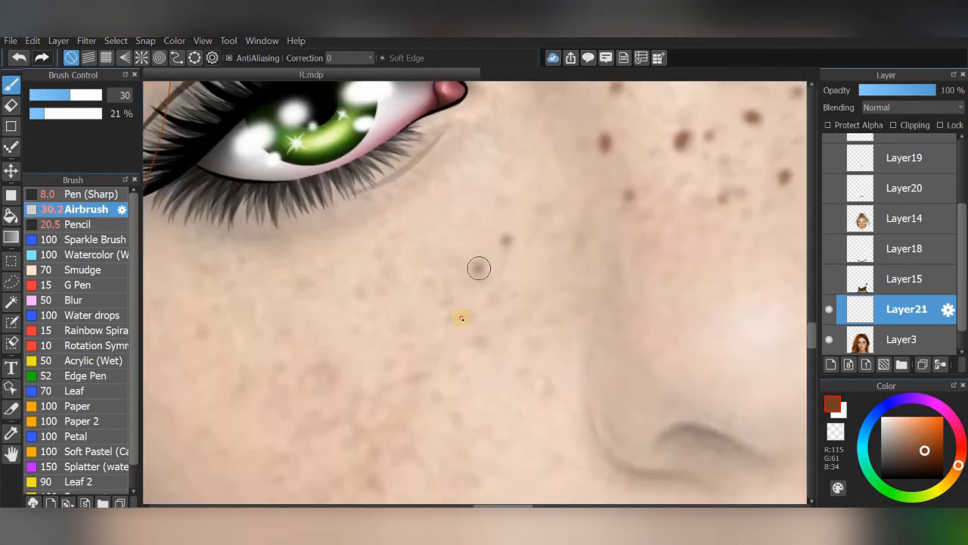
{"action": "scroll", "coordinate": [424, 377], "scroll_direction": "up", "scroll_amount": 1}
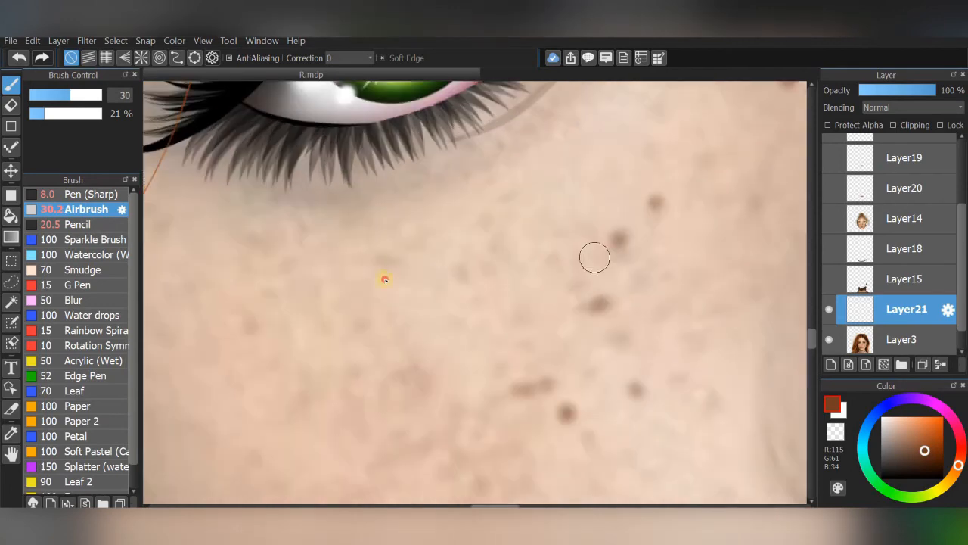
{"action": "scroll", "coordinate": [605, 139], "scroll_direction": "down", "scroll_amount": 1}
Step: Set the airbrush size to 33 and fill the rest of that cheek with darker and fainter freckles
{"action": "left_click", "coordinate": [72, 95]}
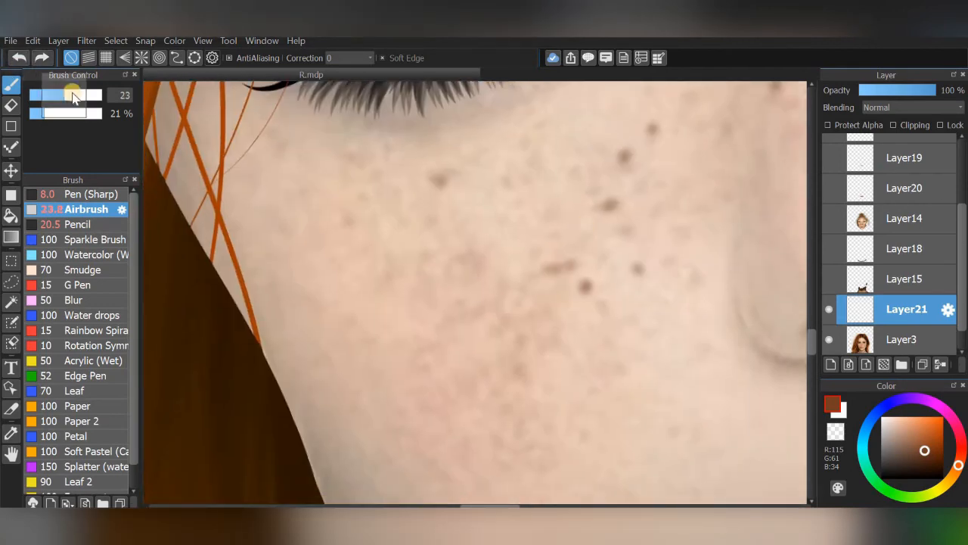
{"action": "scroll", "coordinate": [389, 291], "scroll_direction": "up", "scroll_amount": 2}
{"action": "scroll", "coordinate": [389, 291], "scroll_direction": "down", "scroll_amount": 1}
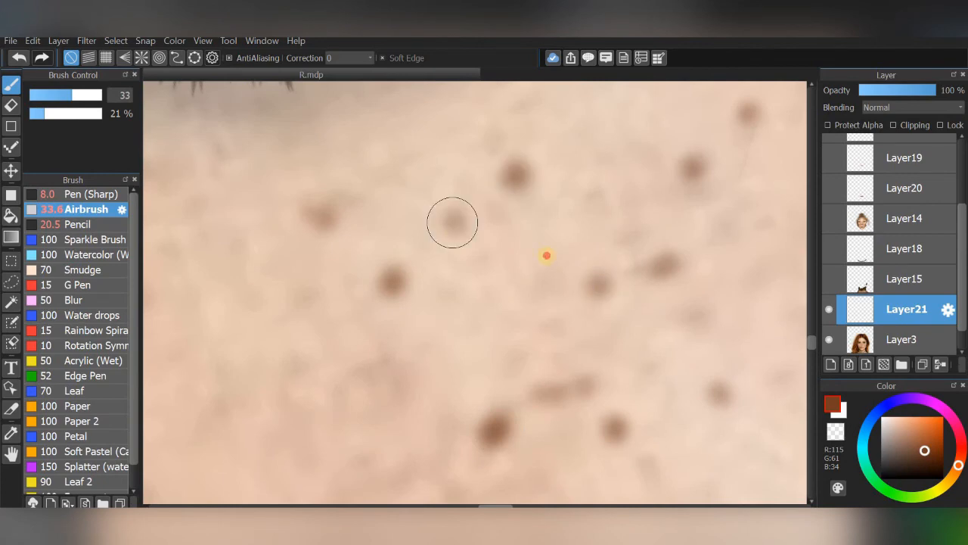
{"action": "scroll", "coordinate": [568, 280], "scroll_direction": "up", "scroll_amount": 1}
{"action": "scroll", "coordinate": [573, 289], "scroll_direction": "down", "scroll_amount": 1}
{"action": "scroll", "coordinate": [609, 270], "scroll_direction": "down", "scroll_amount": 1}
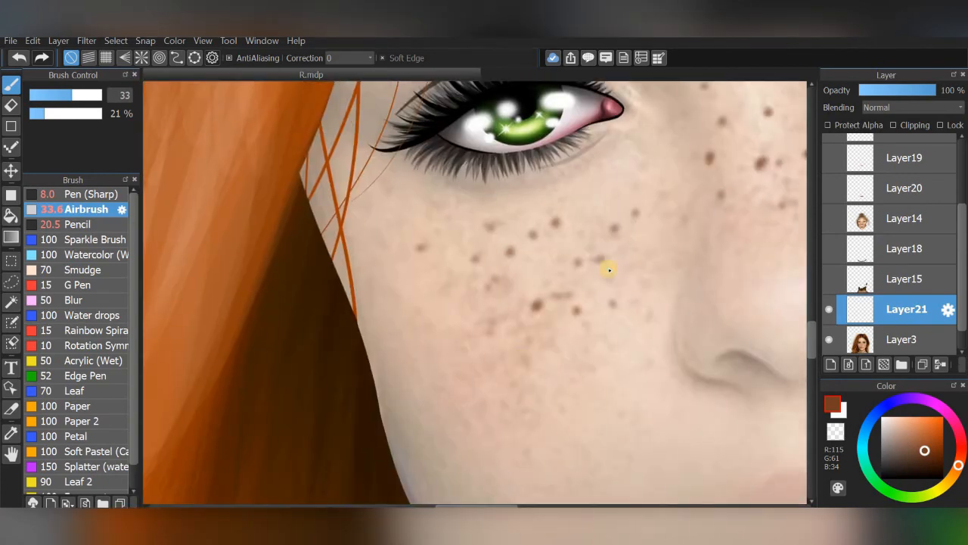
{"action": "scroll", "coordinate": [568, 421], "scroll_direction": "up", "scroll_amount": 2}
{"action": "scroll", "coordinate": [584, 375], "scroll_direction": "down", "scroll_amount": 1}
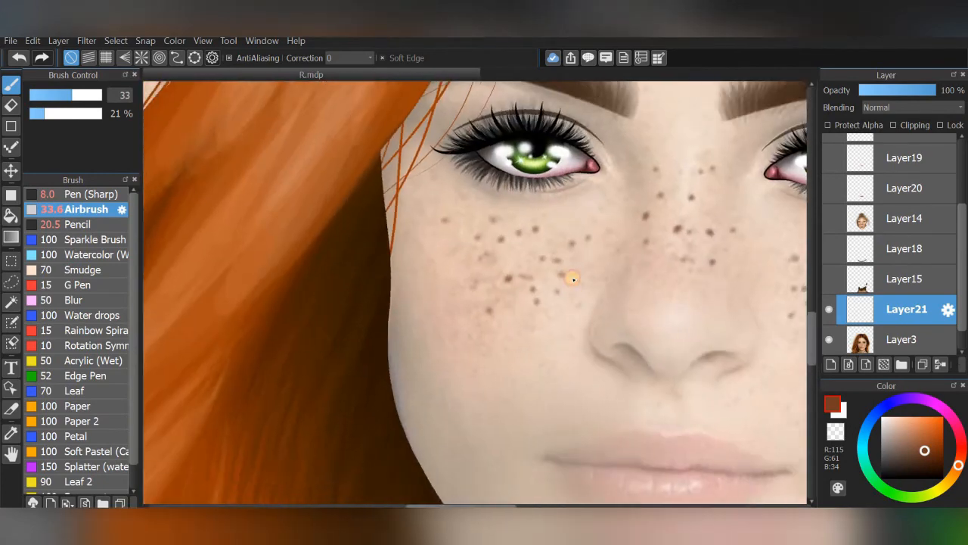
Step: Set the airbrush size to 48 and add larger, softer freckles across both cheeks, the nose and the area above the lip
{"action": "scroll", "coordinate": [573, 277], "scroll_direction": "up", "scroll_amount": 2}
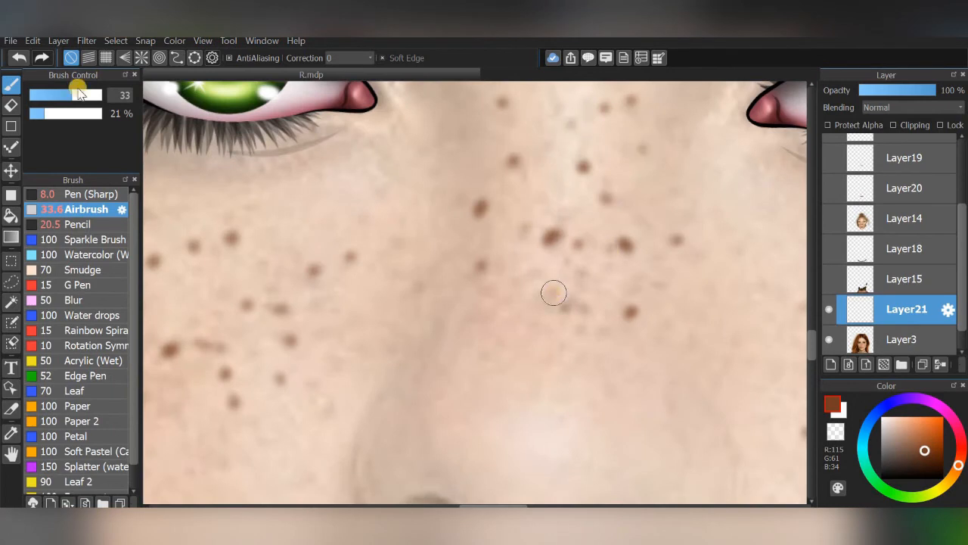
{"action": "scroll", "coordinate": [643, 253], "scroll_direction": "down", "scroll_amount": 1}
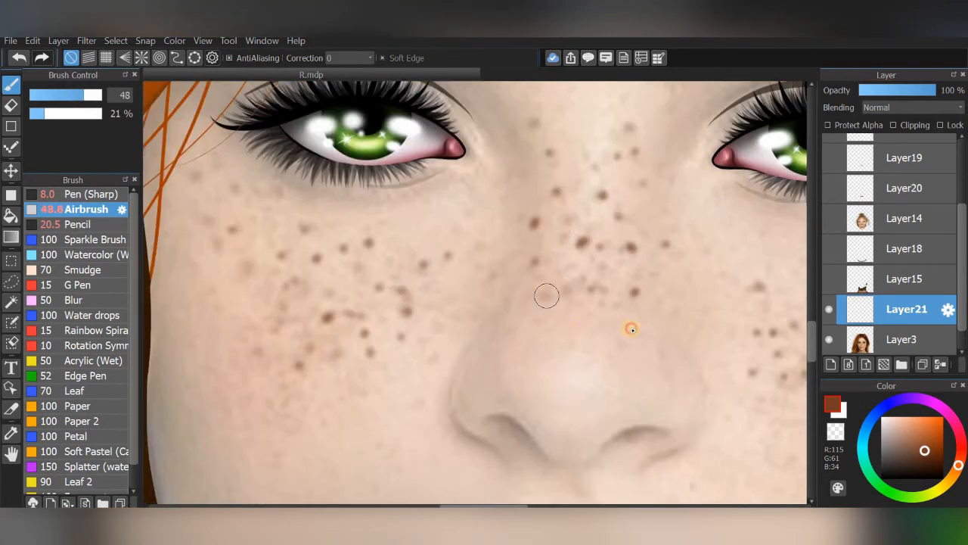
{"action": "scroll", "coordinate": [631, 328], "scroll_direction": "down", "scroll_amount": 1}
{"action": "scroll", "coordinate": [477, 354], "scroll_direction": "down", "scroll_amount": 1}
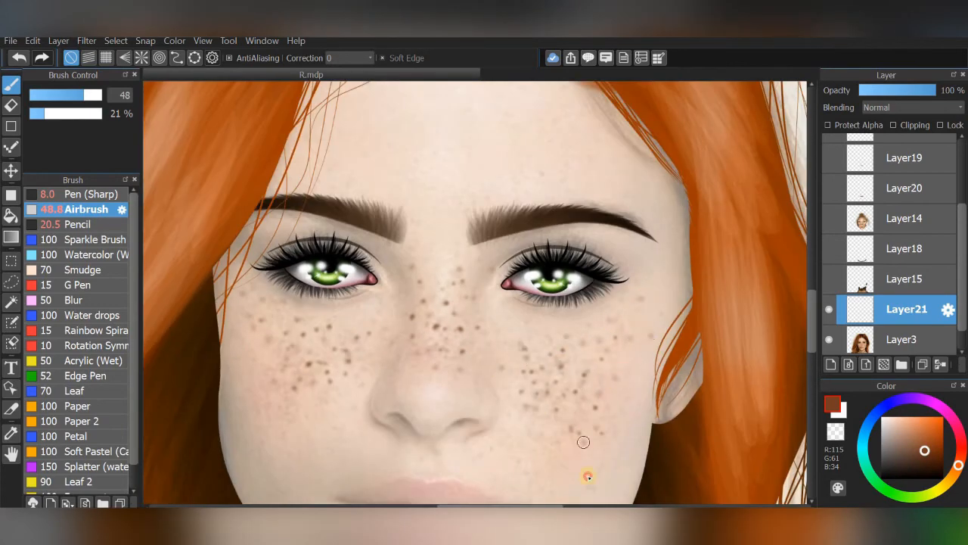
{"action": "scroll", "coordinate": [609, 396], "scroll_direction": "down", "scroll_amount": 1}
{"action": "scroll", "coordinate": [580, 372], "scroll_direction": "up", "scroll_amount": 2}
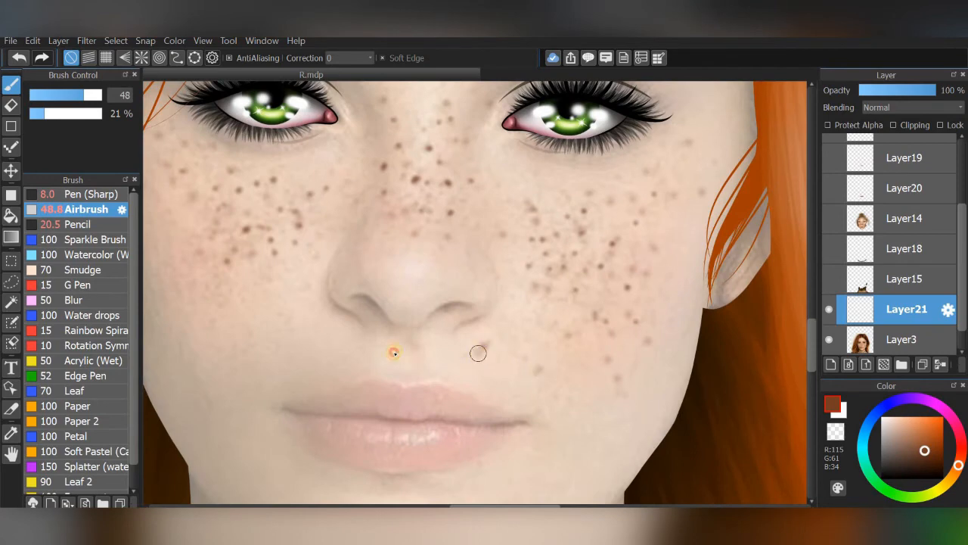
Step: Add scattered freckles to the forehead above both eyebrows with the size 48 airbrush
{"action": "mouse_move", "coordinate": [685, 130]}
{"action": "left_mouse_down"}
{"action": "mouse_move", "coordinate": [642, 283]}
{"action": "mouse_move", "coordinate": [641, 413]}
{"action": "left_mouse_up"}
{"action": "left_click", "coordinate": [515, 260]}
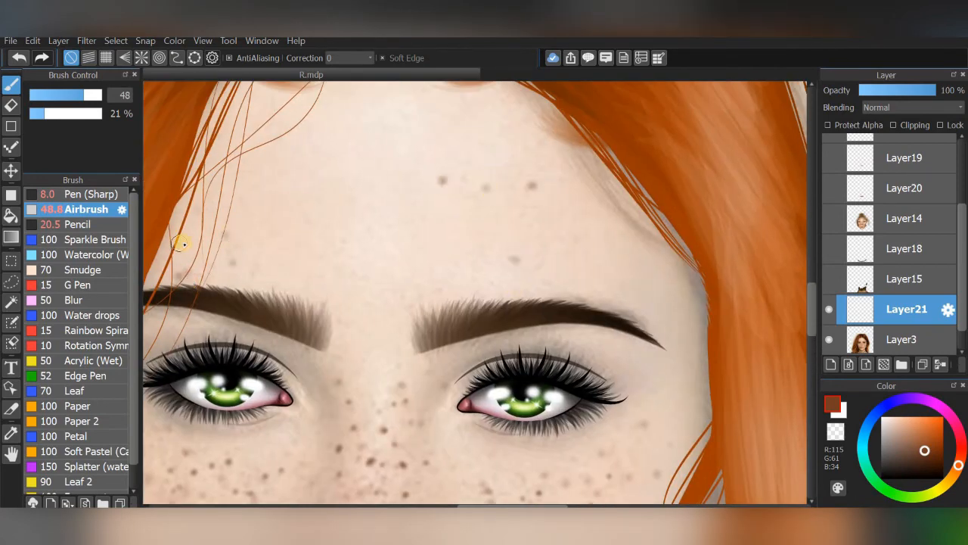
{"action": "left_click", "coordinate": [182, 243]}
{"action": "scroll", "coordinate": [610, 119], "scroll_direction": "down", "scroll_amount": 1}
Step: Set the airbrush size to 23 and add small freckles to the forehead and the ear-side cheek
{"action": "left_click", "coordinate": [65, 97]}
{"action": "left_click", "coordinate": [588, 225]}
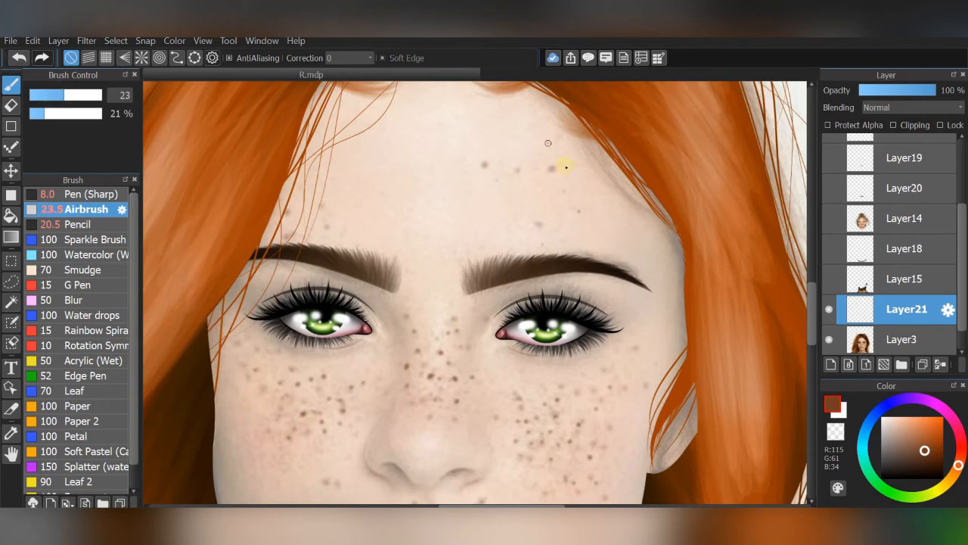
{"action": "scroll", "coordinate": [607, 363], "scroll_direction": "down", "scroll_amount": 1}
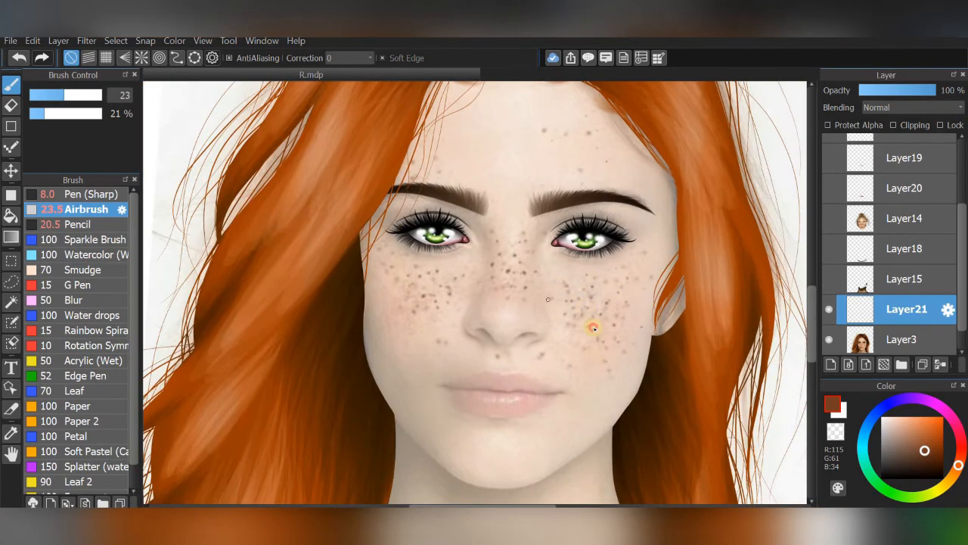
{"action": "left_click_drag", "start_coordinate": [609, 266], "coordinate": [615, 268]}
Step: Set the airbrush to 4% opacity, enlarge it to size 75 and then 114, and soften the freckled areas with faint color
{"action": "left_click", "coordinate": [420, 304]}
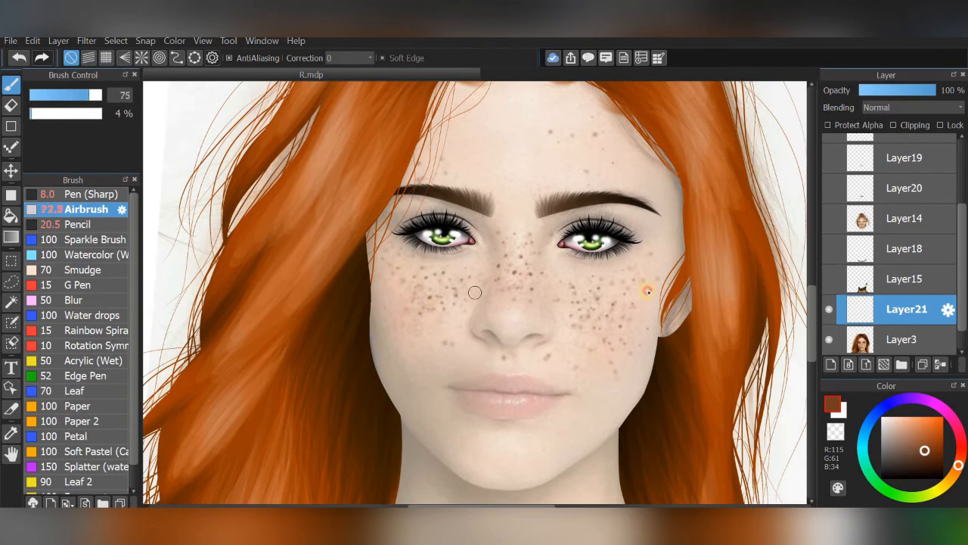
{"action": "scroll", "coordinate": [647, 291], "scroll_direction": "up", "scroll_amount": 1}
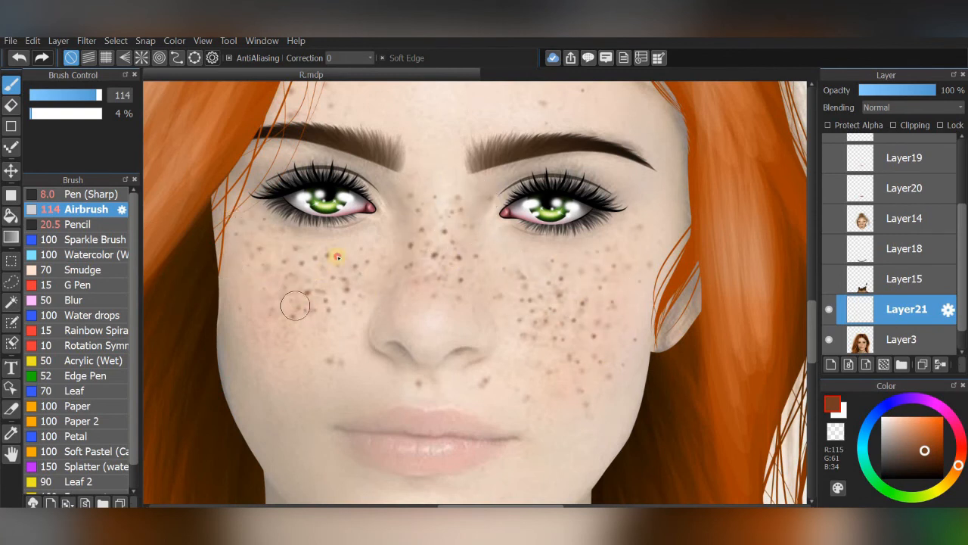
{"action": "scroll", "coordinate": [564, 187], "scroll_direction": "up", "scroll_amount": 3}
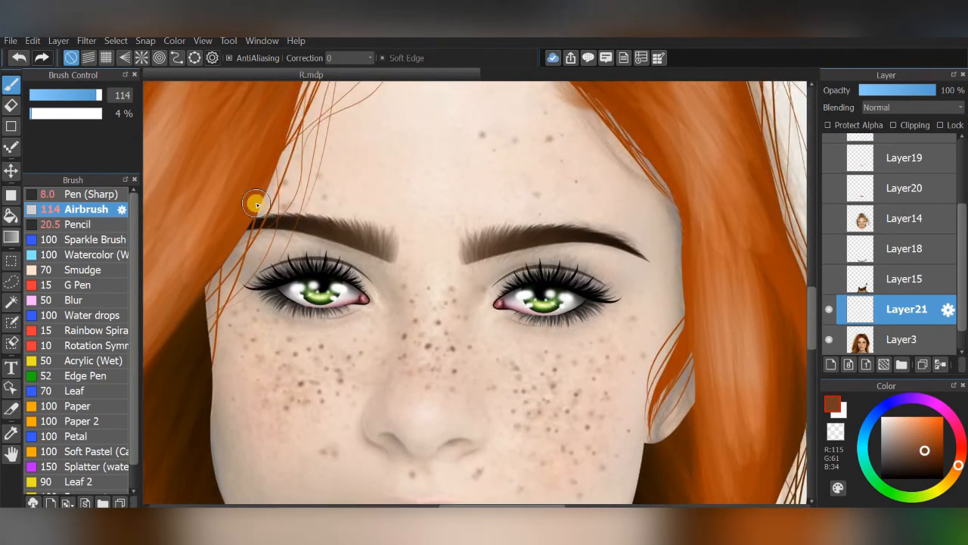
Step: Hide the reference photo on Layer3 and examine the freckles against the white background
{"action": "left_click", "coordinate": [830, 340]}
{"action": "scroll", "coordinate": [692, 348], "scroll_direction": "down", "scroll_amount": 2}
{"action": "scroll", "coordinate": [664, 192], "scroll_direction": "down", "scroll_amount": 1}
{"action": "scroll", "coordinate": [680, 266], "scroll_direction": "up", "scroll_amount": 1}
{"action": "scroll", "coordinate": [681, 325], "scroll_direction": "up", "scroll_amount": 2}
Step: Undo the last stroke, set the airbrush to 13% opacity and size 47, and add faint freckles around the nose bridge and forehead
{"action": "left_click", "coordinate": [34, 115]}
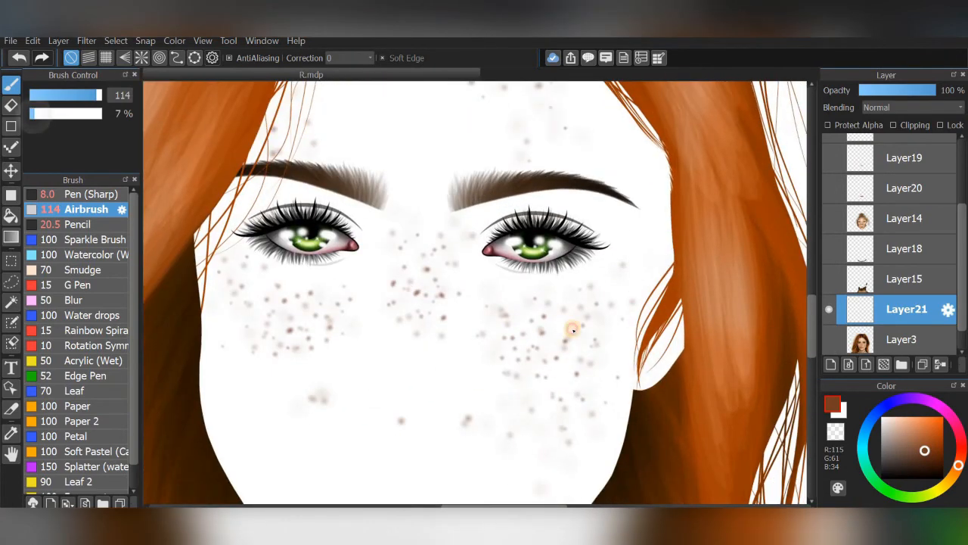
{"action": "left_click", "coordinate": [38, 116]}
{"action": "left_click", "coordinate": [19, 63]}
{"action": "left_click", "coordinate": [83, 96]}
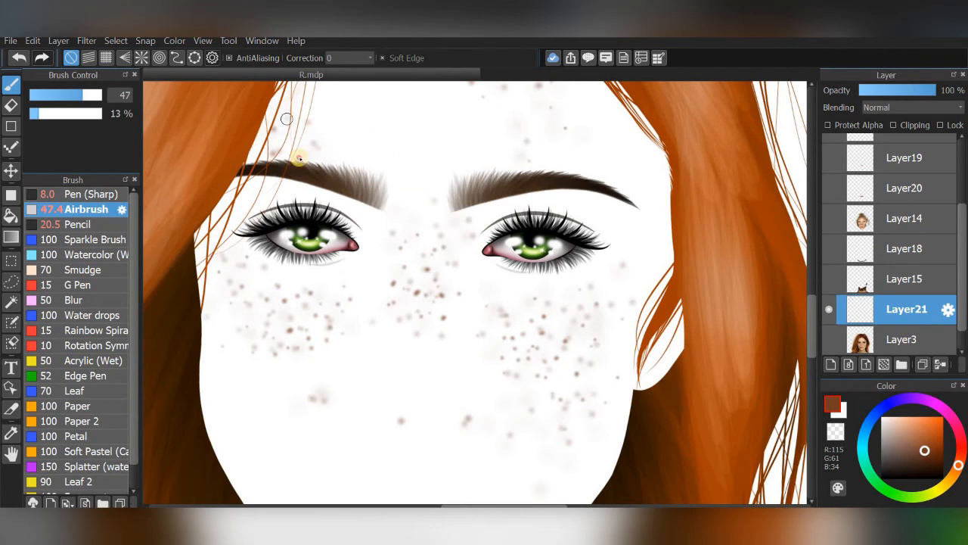
{"action": "left_click_drag", "start_coordinate": [414, 195], "coordinate": [433, 260]}
{"action": "left_click", "coordinate": [565, 149]}
{"action": "scroll", "coordinate": [621, 212], "scroll_direction": "down", "scroll_amount": 1}
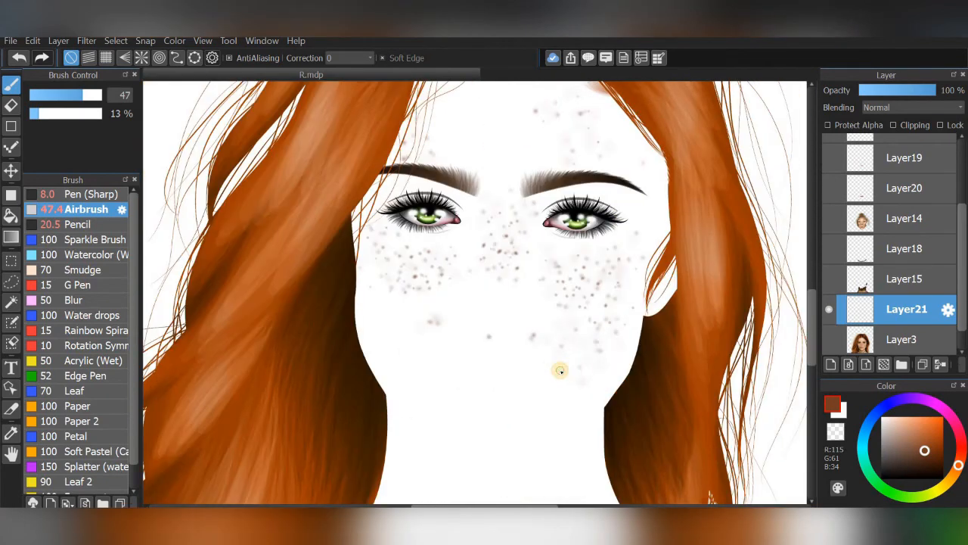
Step: Move Layer21 directly above Layer14 and show Layer19, Layer20, Layer14, Layer18 and Layer15
{"action": "left_click_drag", "start_coordinate": [887, 214], "coordinate": [888, 208]}
{"action": "left_click_drag", "start_coordinate": [962, 246], "coordinate": [963, 202]}
{"action": "left_click", "coordinate": [830, 235]}
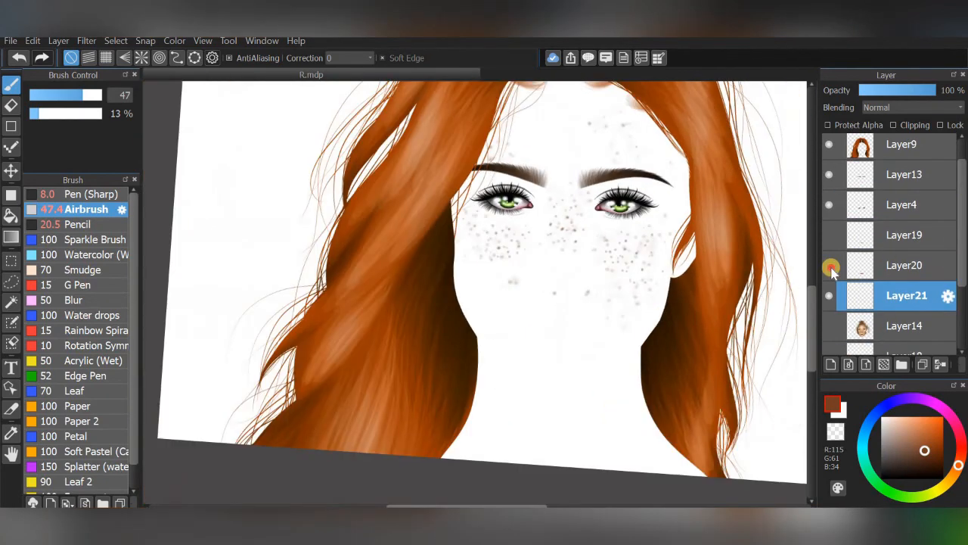
{"action": "left_click", "coordinate": [830, 266]}
{"action": "left_click_drag", "start_coordinate": [961, 278], "coordinate": [963, 341]}
{"action": "left_click", "coordinate": [830, 219]}
{"action": "left_click", "coordinate": [830, 250]}
{"action": "left_click", "coordinate": [833, 309]}
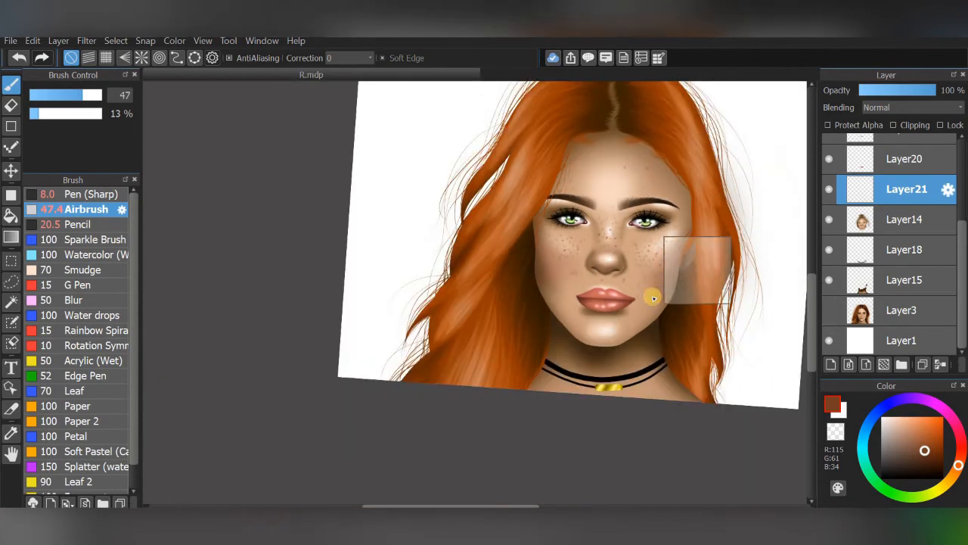
Step: Protect the alpha of Layer21 and darken the freckles with a size 686 airbrush in dark brown (R34, G17, B8)
{"action": "left_click", "coordinate": [832, 125]}
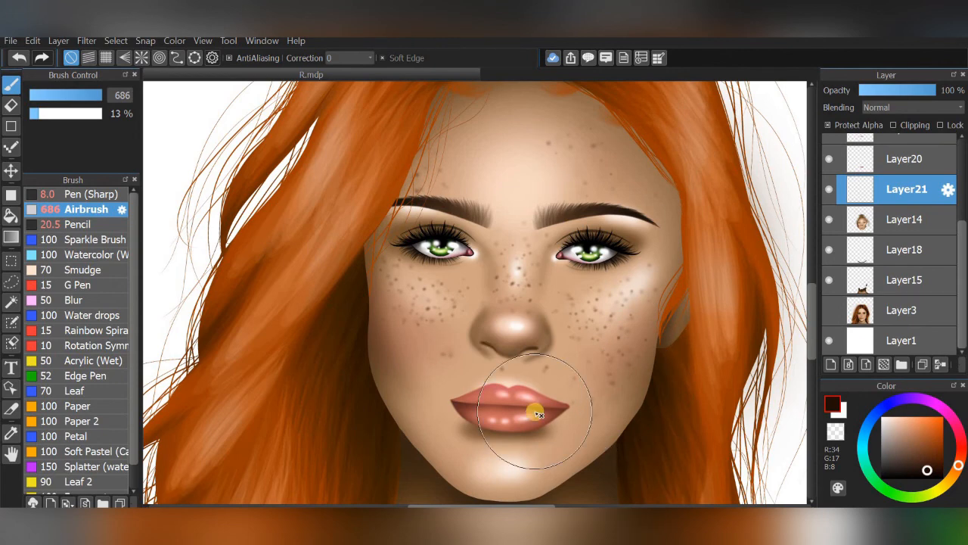
{"action": "scroll", "coordinate": [599, 443], "scroll_direction": "down", "scroll_amount": 5}
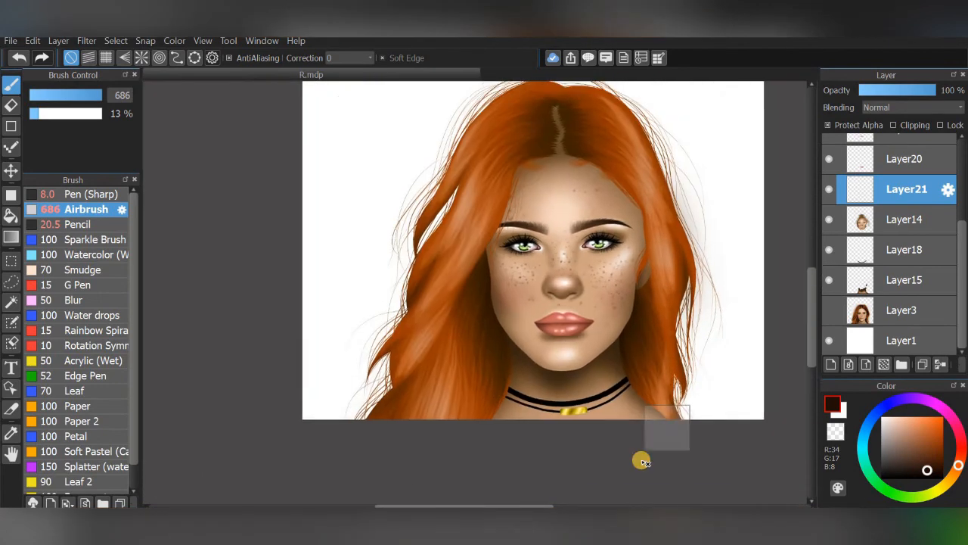
{"action": "left_click_drag", "start_coordinate": [642, 460], "coordinate": [598, 522]}
Step: Erase the stray paint on Layer14 outside the hair on the ear side
{"action": "left_click", "coordinate": [876, 219]}
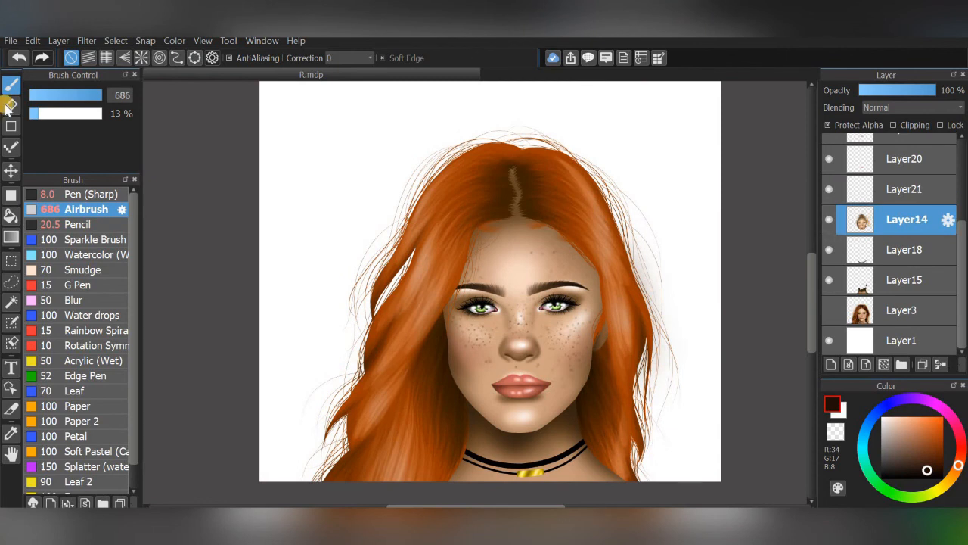
{"action": "left_click", "coordinate": [10, 106]}
{"action": "left_click_drag", "start_coordinate": [599, 143], "coordinate": [675, 300]}
{"action": "left_click_drag", "start_coordinate": [700, 450], "coordinate": [618, 493]}
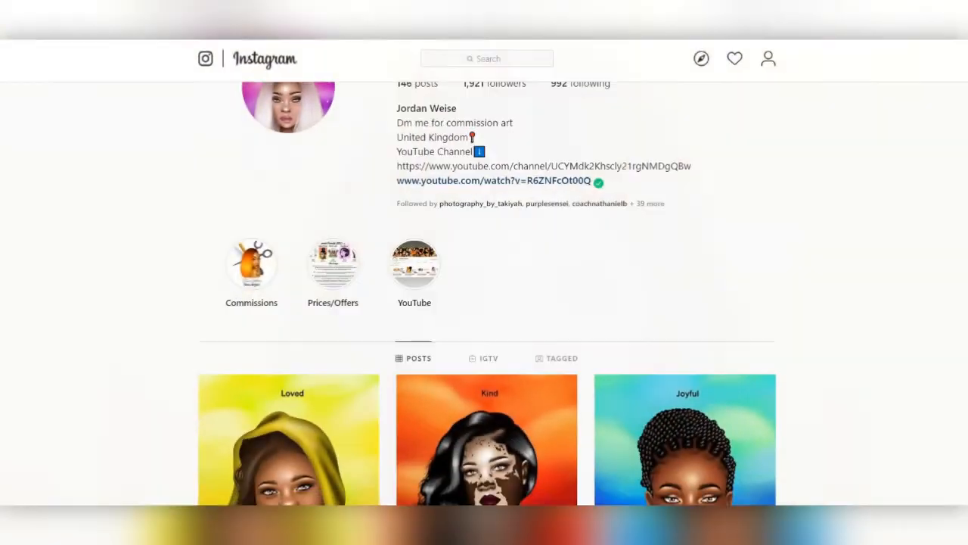
Step: Switch to Instagram, browse the artist's portrait posts, and open the "Kind" artwork
{"action": "scroll", "coordinate": [485, 303], "scroll_direction": "down", "scroll_amount": 5}
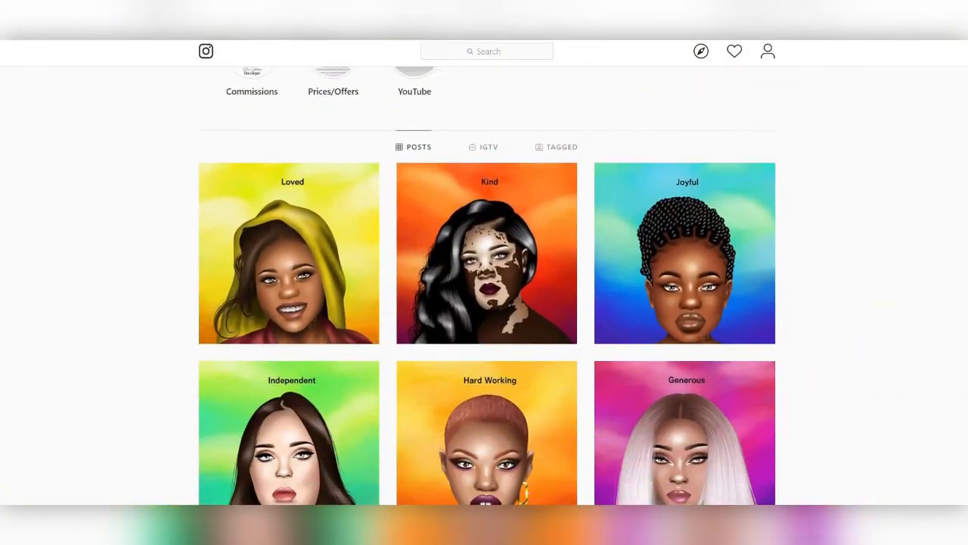
{"action": "scroll", "coordinate": [484, 302], "scroll_direction": "down", "scroll_amount": 5}
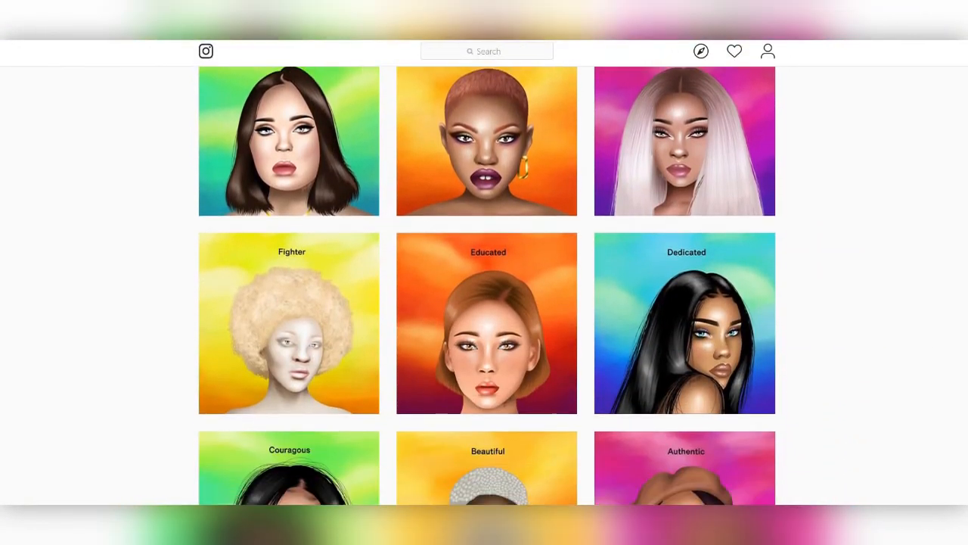
{"action": "scroll", "coordinate": [484, 303], "scroll_direction": "up", "scroll_amount": 7}
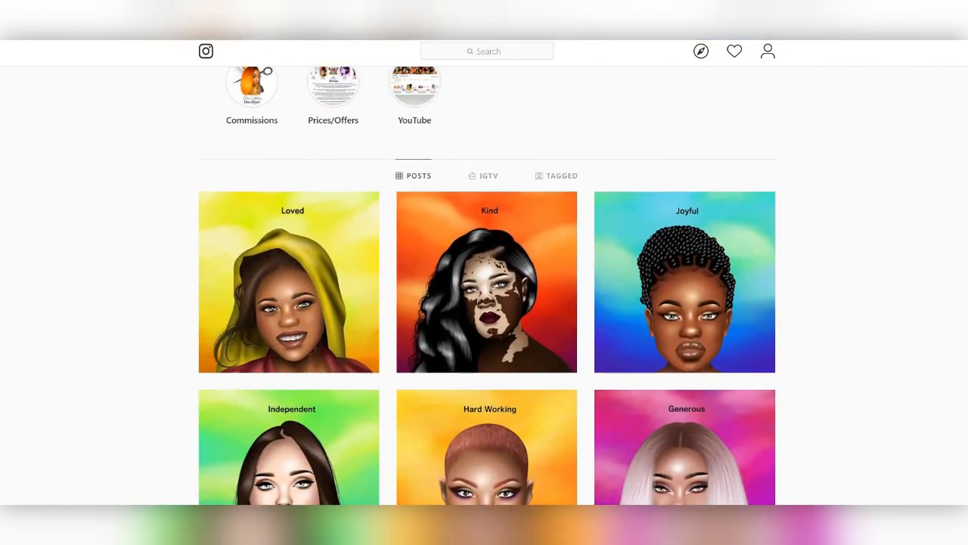
{"action": "left_click", "coordinate": [486, 282]}
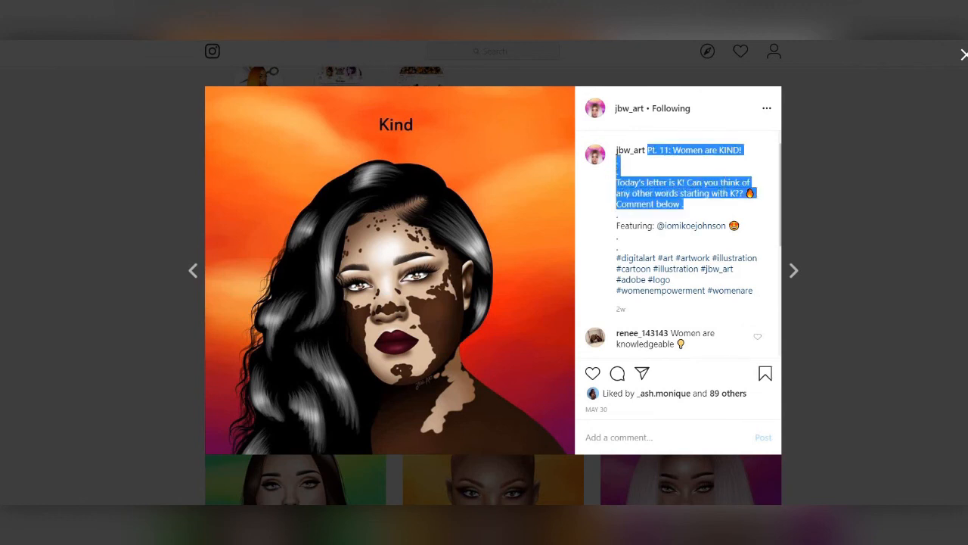
Step: Read through the comments on the "Kind" post and close it
{"action": "left_click_drag", "start_coordinate": [780, 238], "coordinate": [792, 347]}
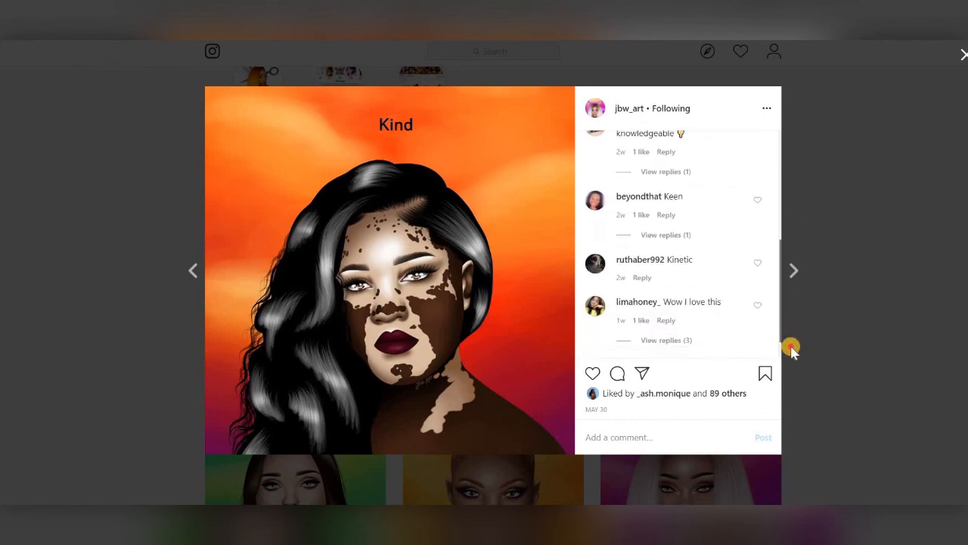
{"action": "left_click", "coordinate": [922, 233]}
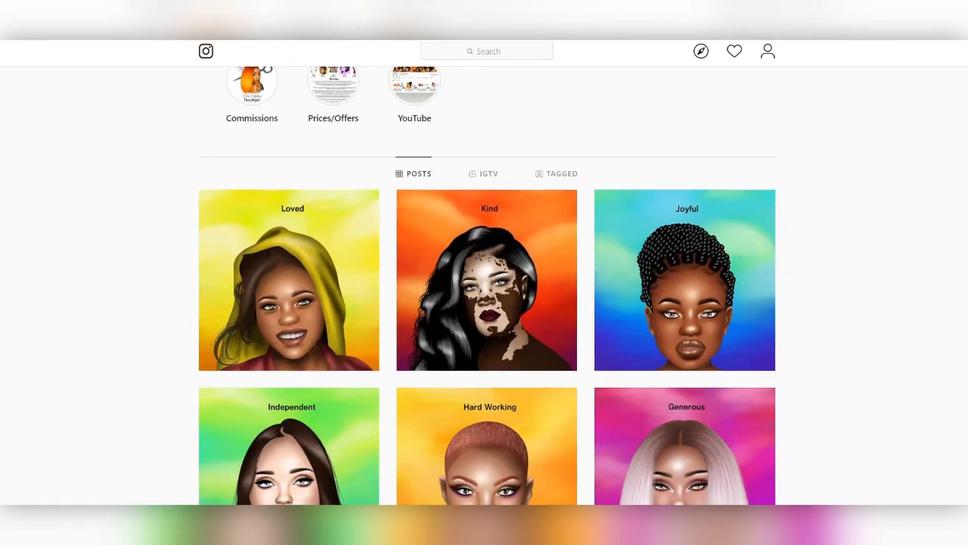
Step: Open the "Beautiful" portrait post further down the artist's grid, look through its comments, and close it
{"action": "scroll", "coordinate": [921, 233], "scroll_direction": "down", "scroll_amount": 5}
{"action": "scroll", "coordinate": [548, 389], "scroll_direction": "down", "scroll_amount": 3}
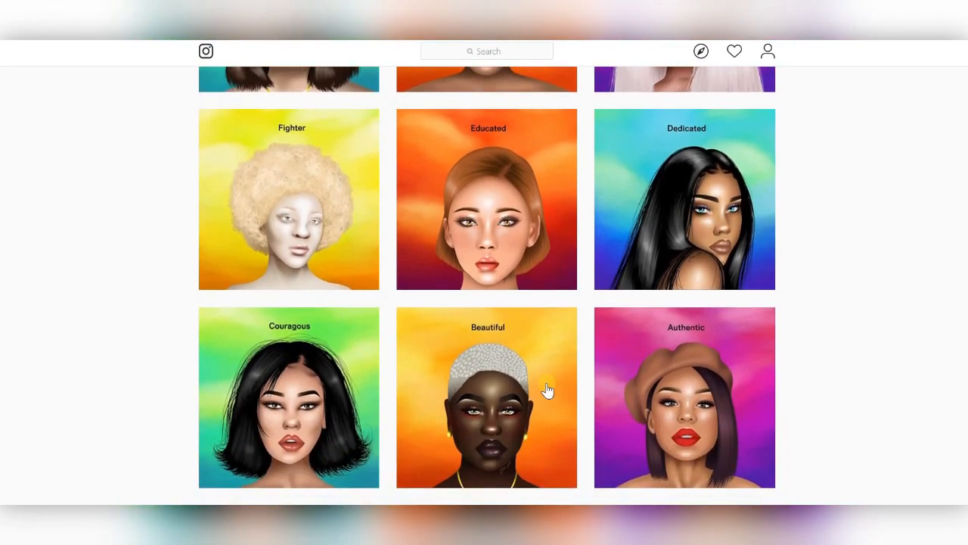
{"action": "left_click", "coordinate": [547, 384]}
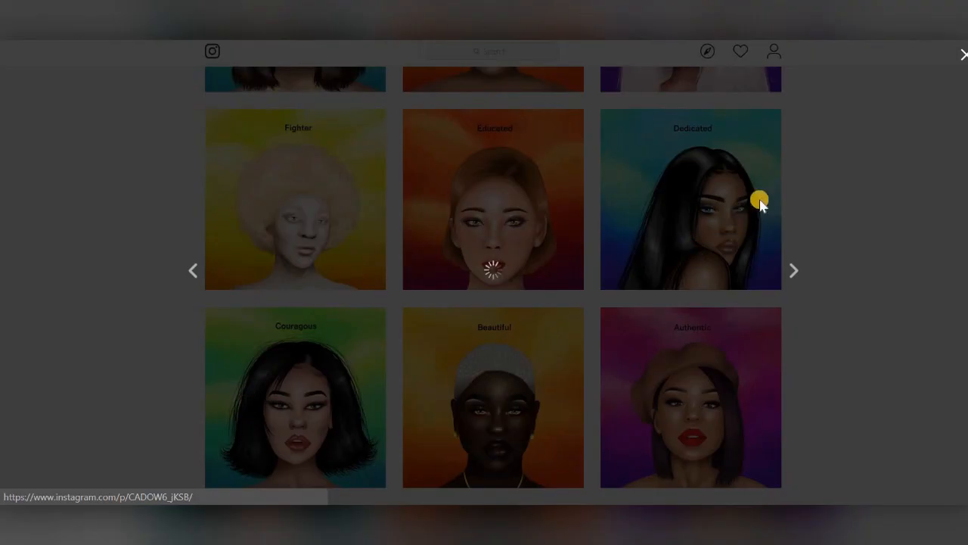
{"action": "left_click_drag", "start_coordinate": [781, 181], "coordinate": [795, 305]}
{"action": "left_click", "coordinate": [795, 310]}
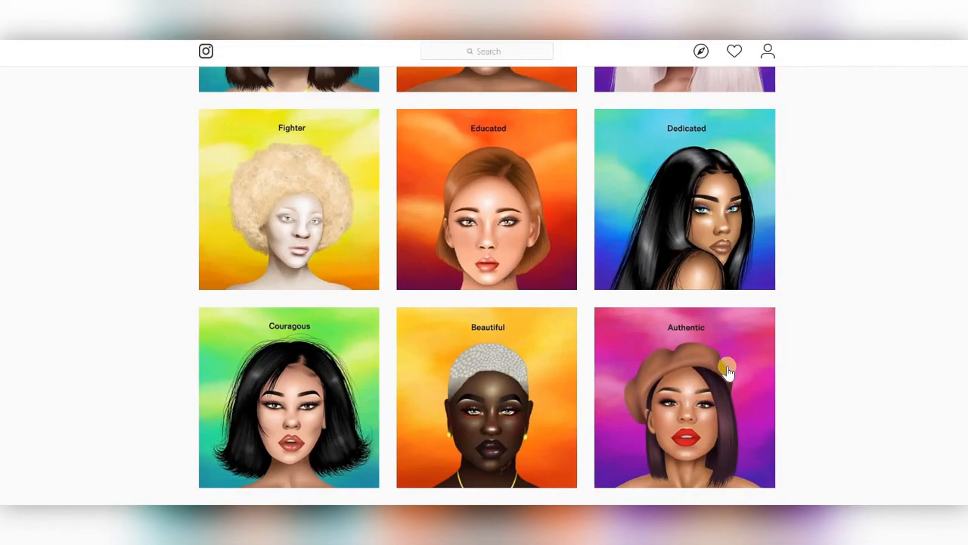
Step: Open the "Authentic" portrait post, read its caption and comments to the end, and return to the post grid
{"action": "left_click", "coordinate": [723, 363]}
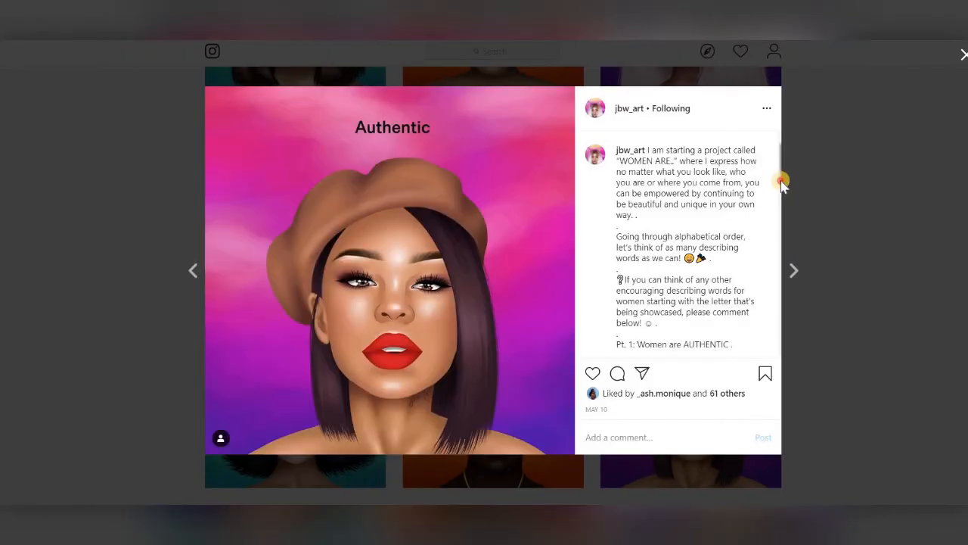
{"action": "left_click_drag", "start_coordinate": [784, 205], "coordinate": [795, 362]}
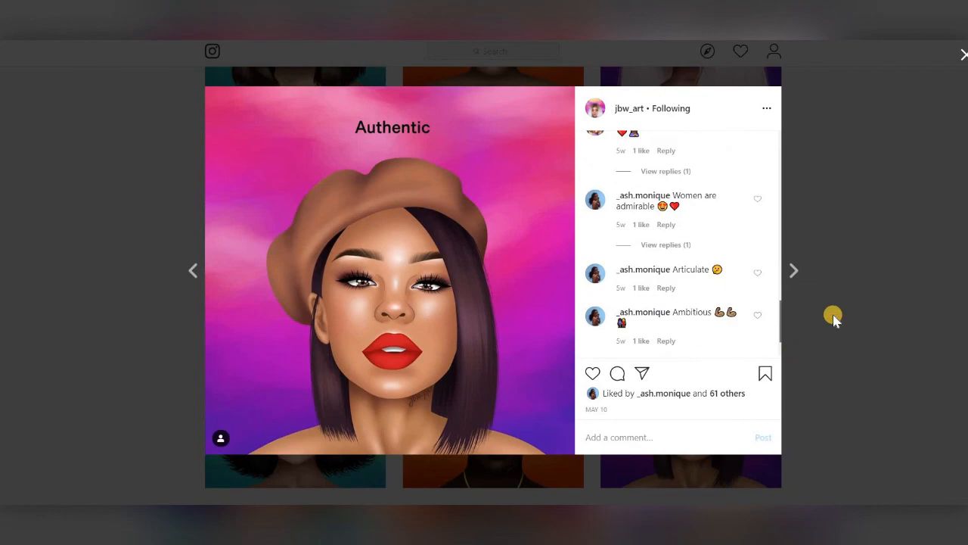
{"action": "left_click", "coordinate": [108, 65]}
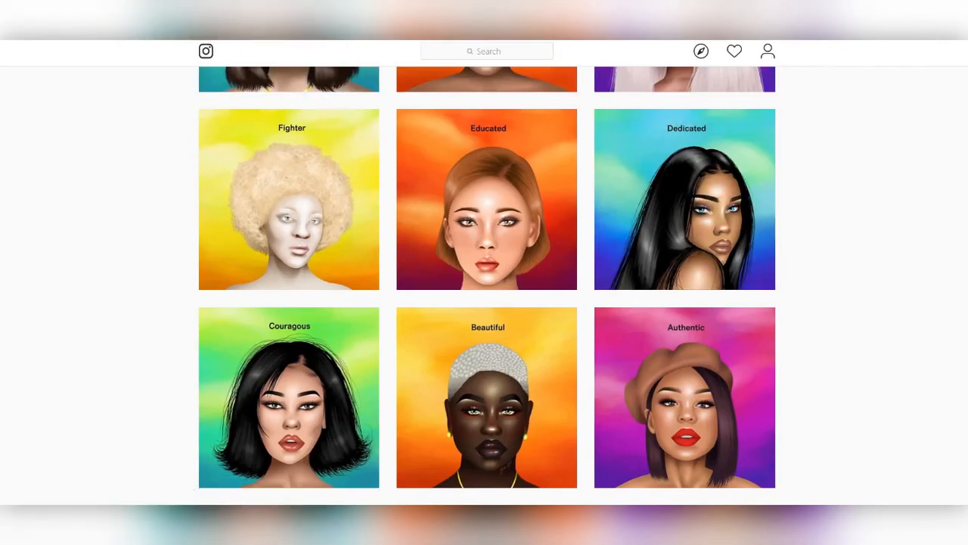